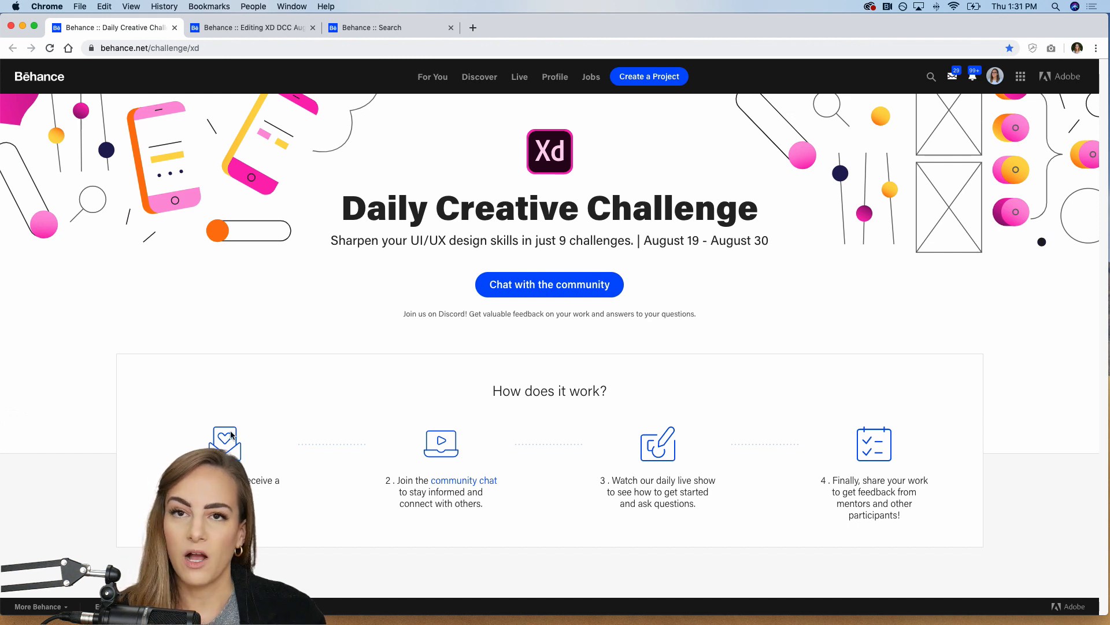
# Step: Examine the Daily Creative Challenge page, including how it works, the unlocked challenge cards and the Next Steps section
pyautogui.click(869, 6)
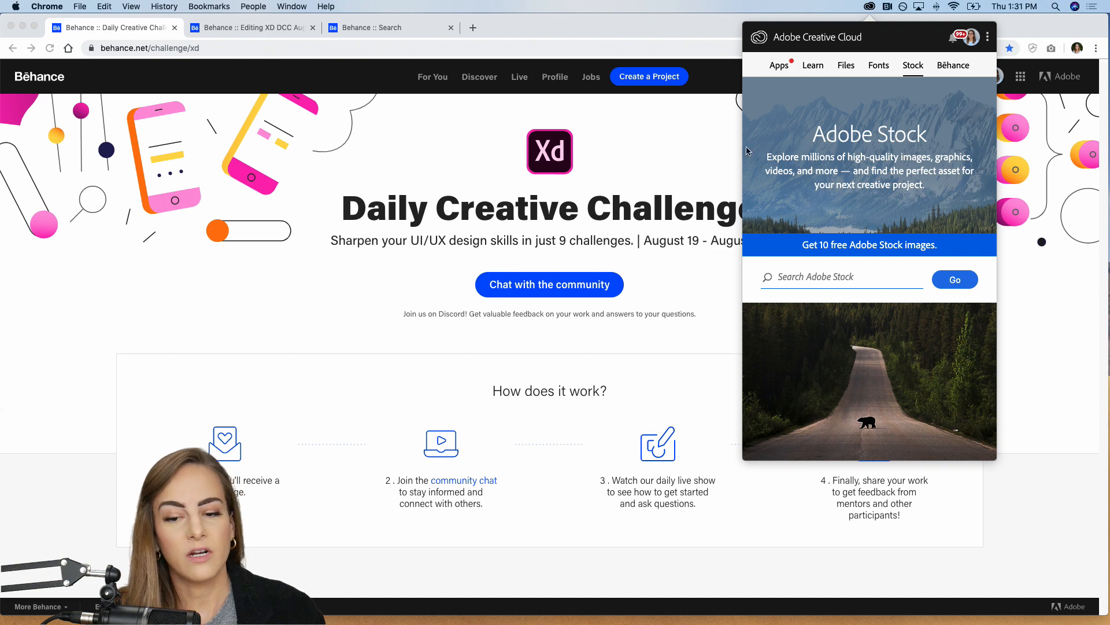
pyautogui.click(679, 167)
pyautogui.scroll(-1, 518, 446)
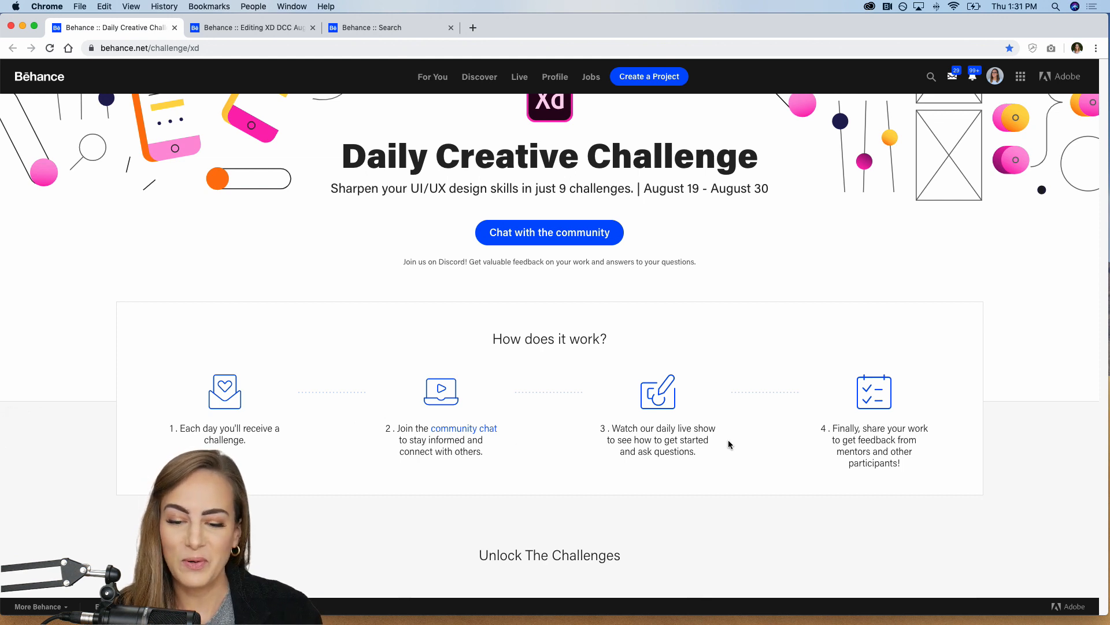
pyautogui.scroll(-2, 728, 441)
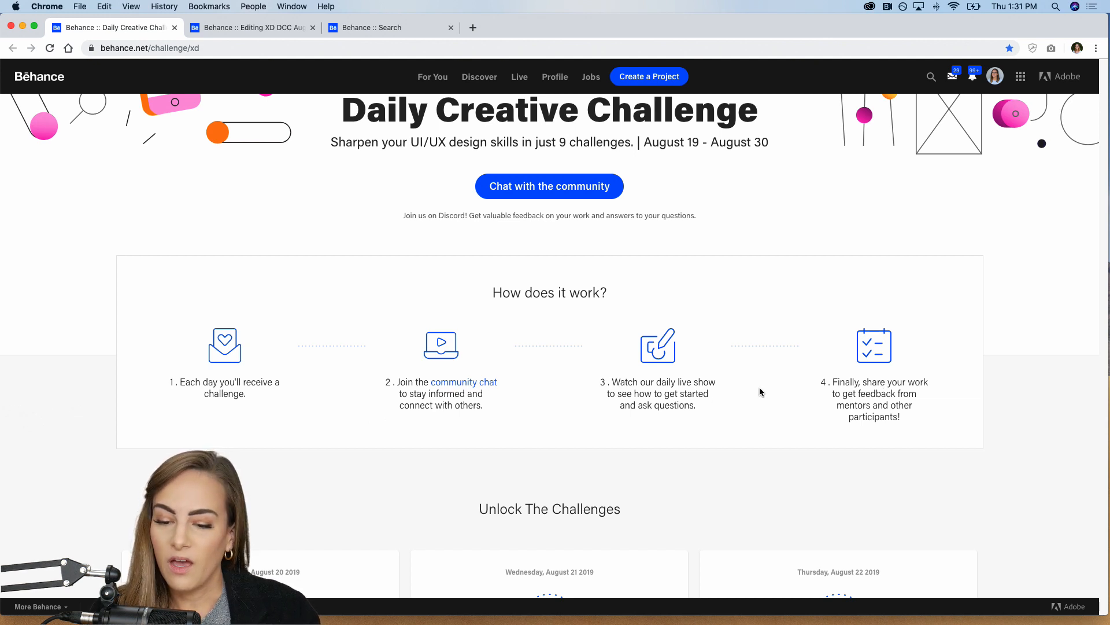
pyautogui.scroll(-3, 761, 392)
pyautogui.scroll(-3, 761, 391)
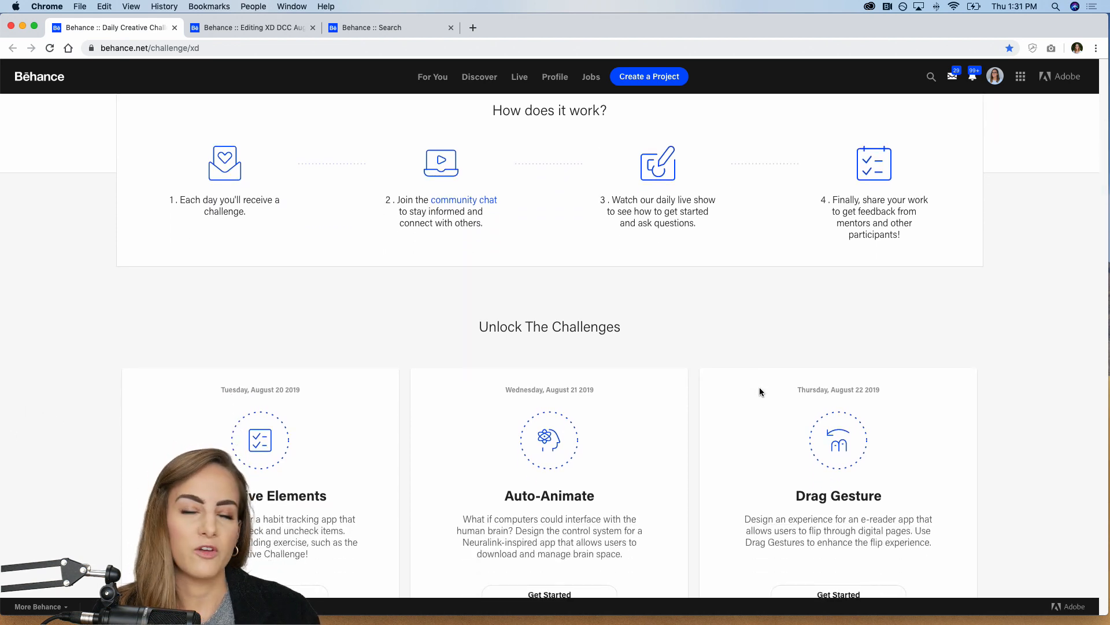
pyautogui.scroll(-5, 759, 391)
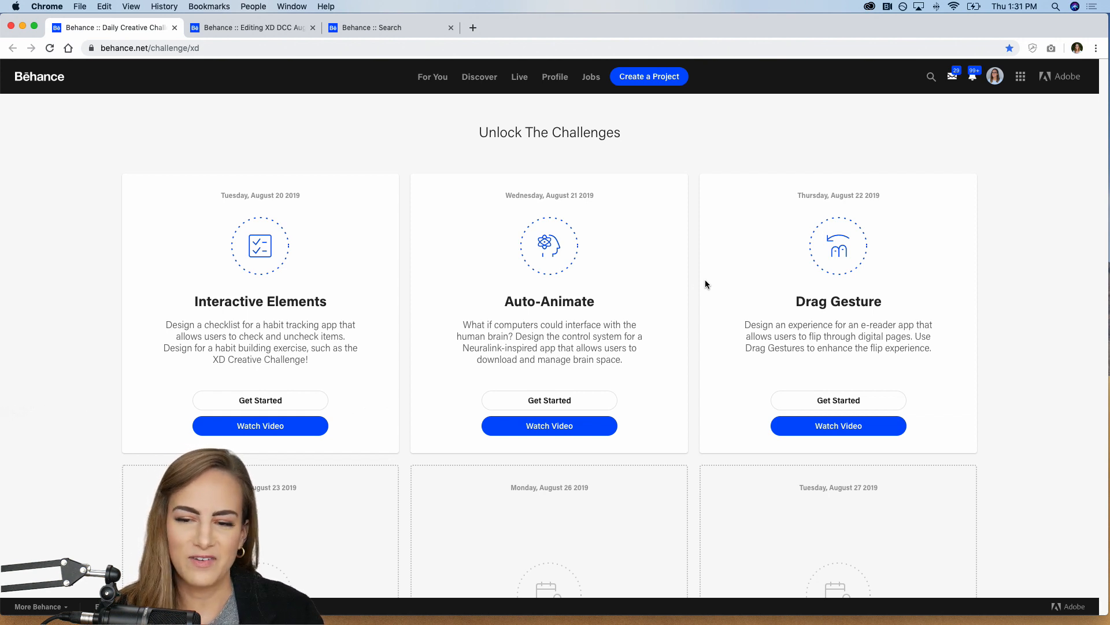
pyautogui.scroll(-1, 962, 301)
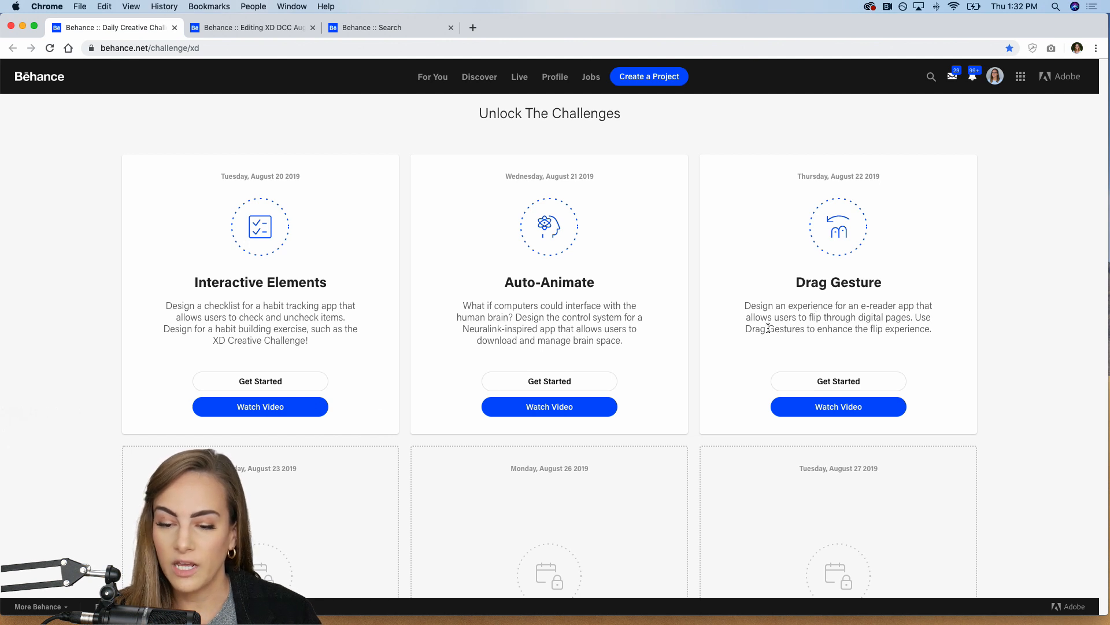
pyautogui.scroll(-1, 768, 328)
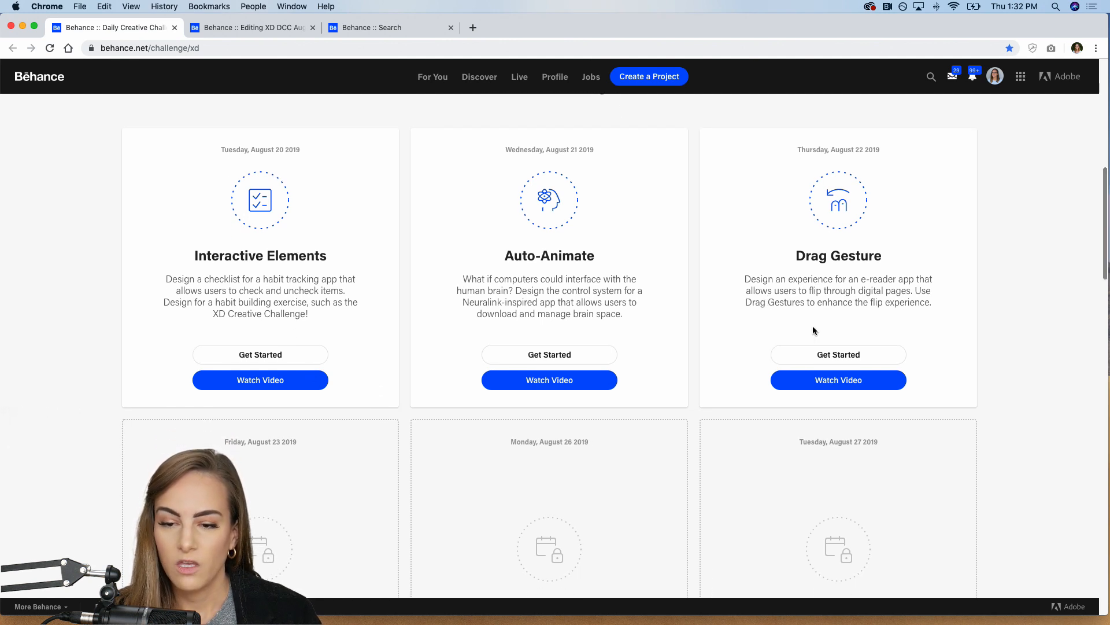
pyautogui.scroll(-15, 821, 304)
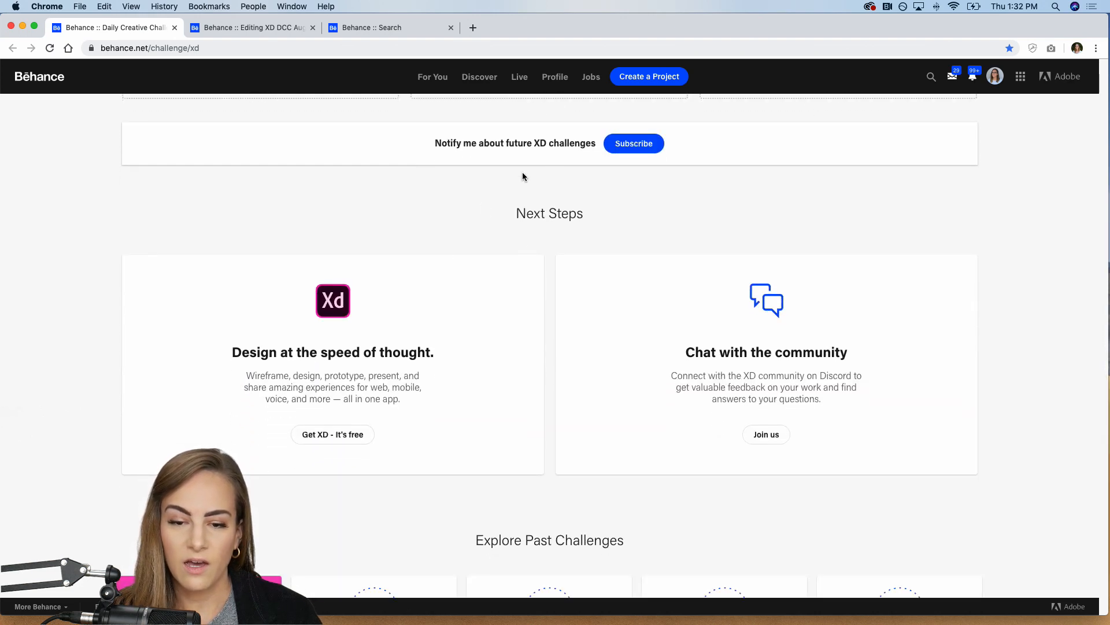
pyautogui.scroll(1, 445, 159)
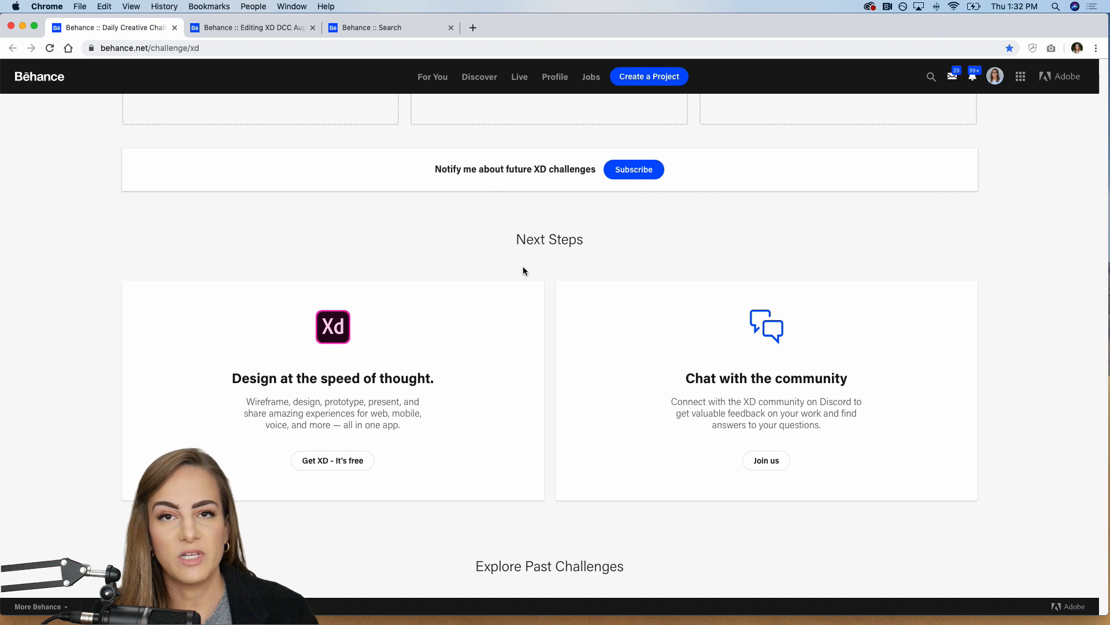
pyautogui.scroll(-1, 523, 271)
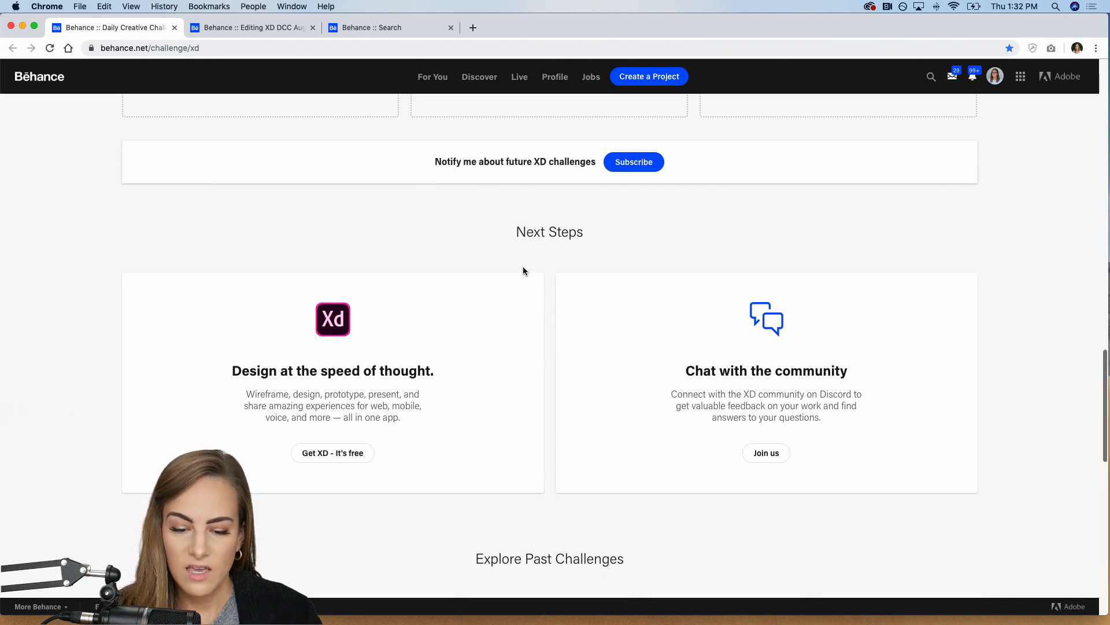
# Step: Switch to Discord and view the creative-challenge and going-live announcement channels of the Adobe XD server
pyautogui.moveTo(469, 607)
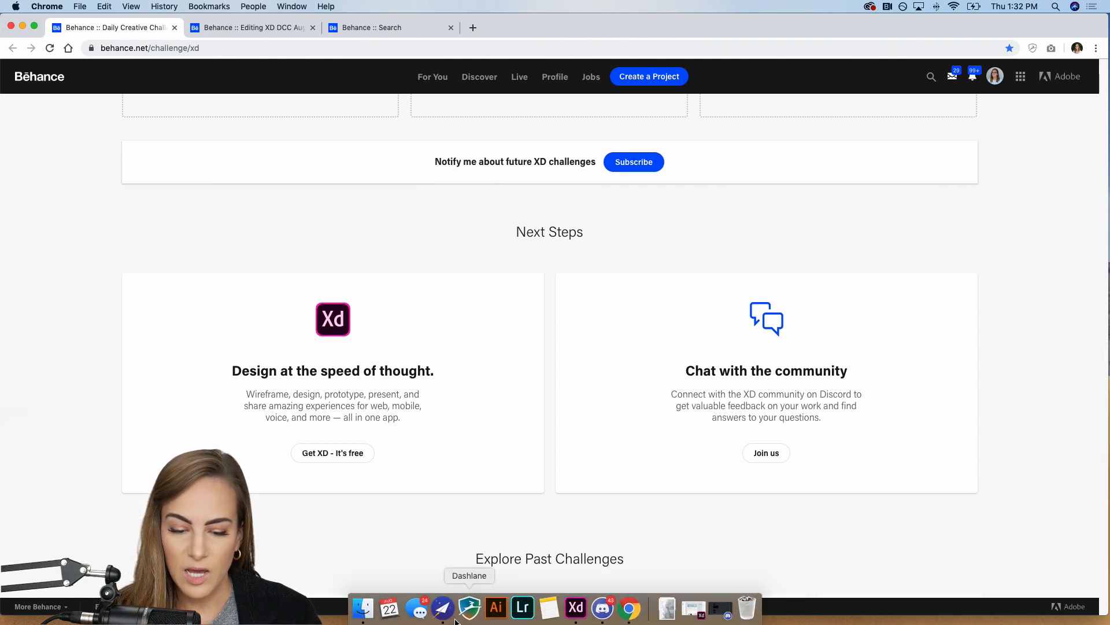
pyautogui.click(603, 607)
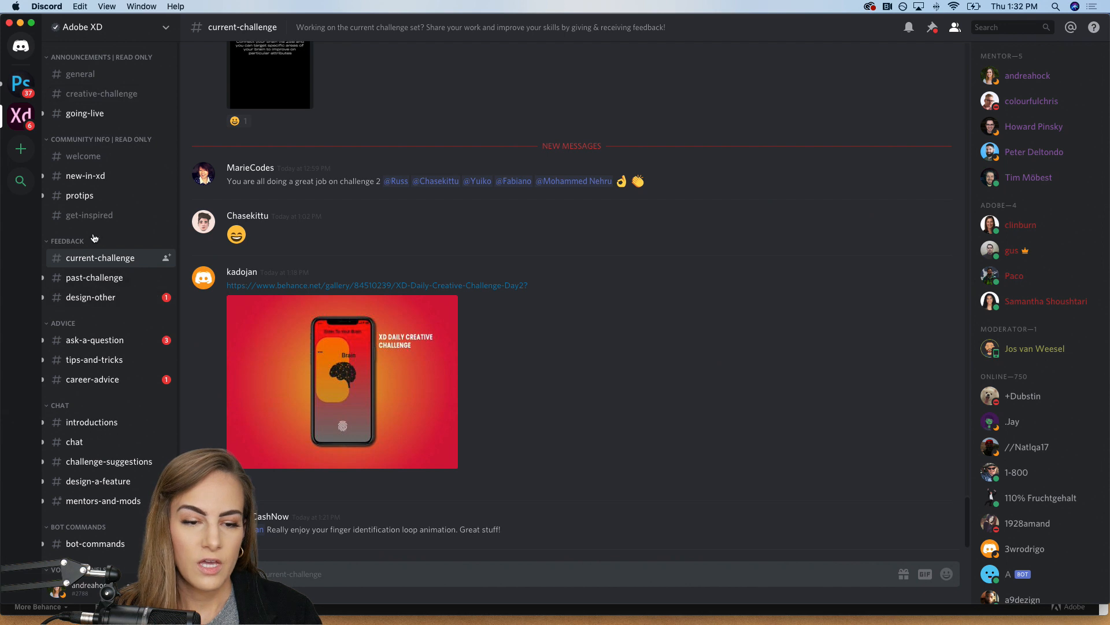
pyautogui.click(95, 91)
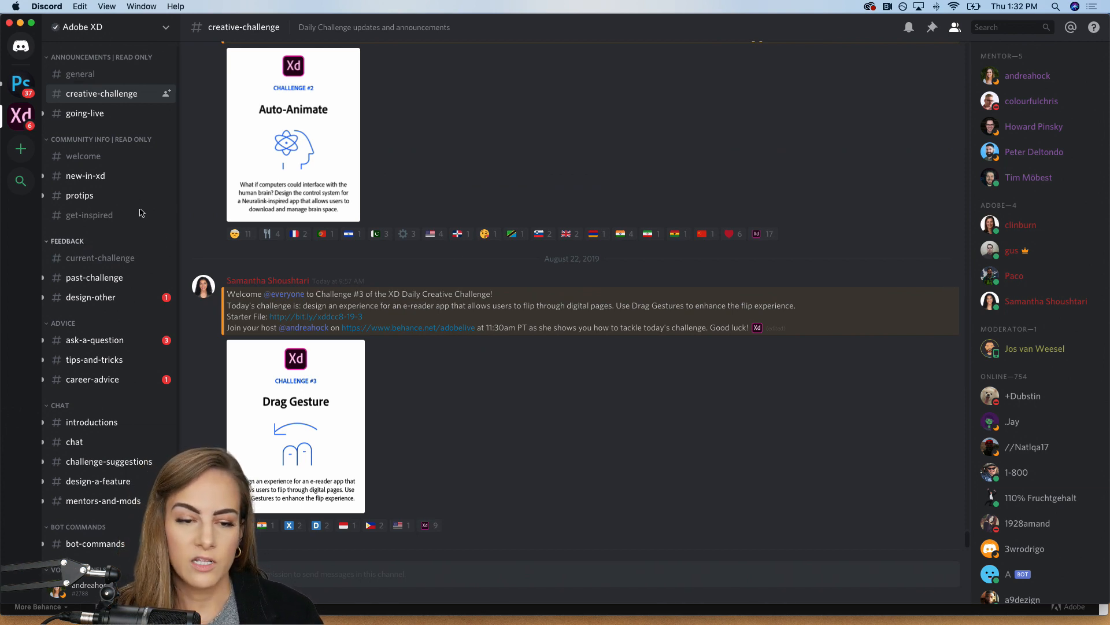
pyautogui.click(92, 118)
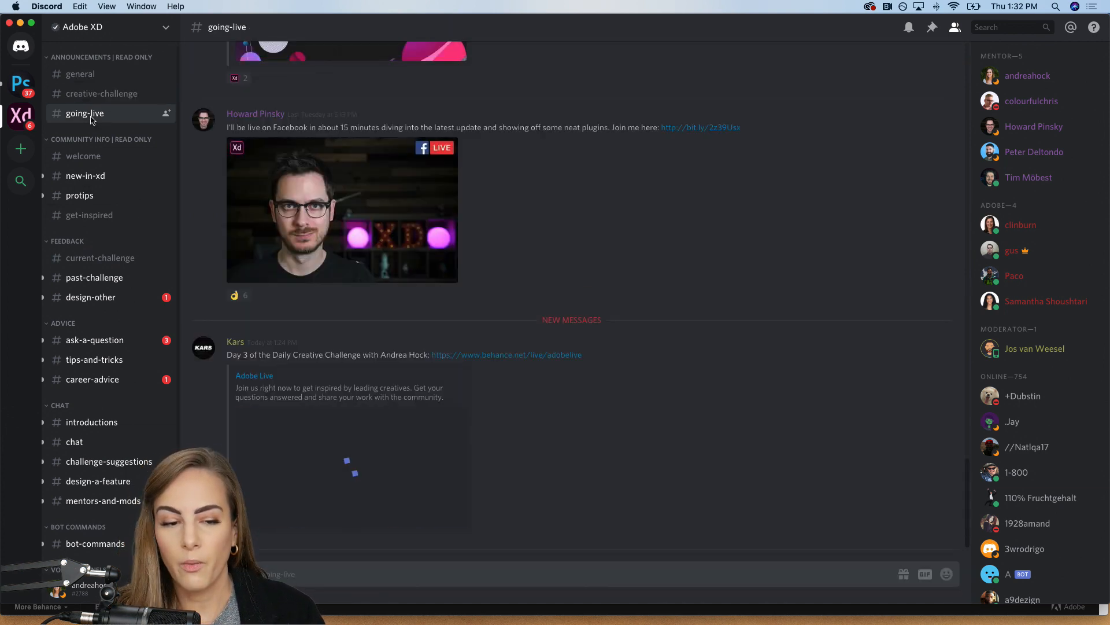
# Step: Open the current-challenge feedback channel and look through the shared challenge submissions and comments
pyautogui.click(91, 263)
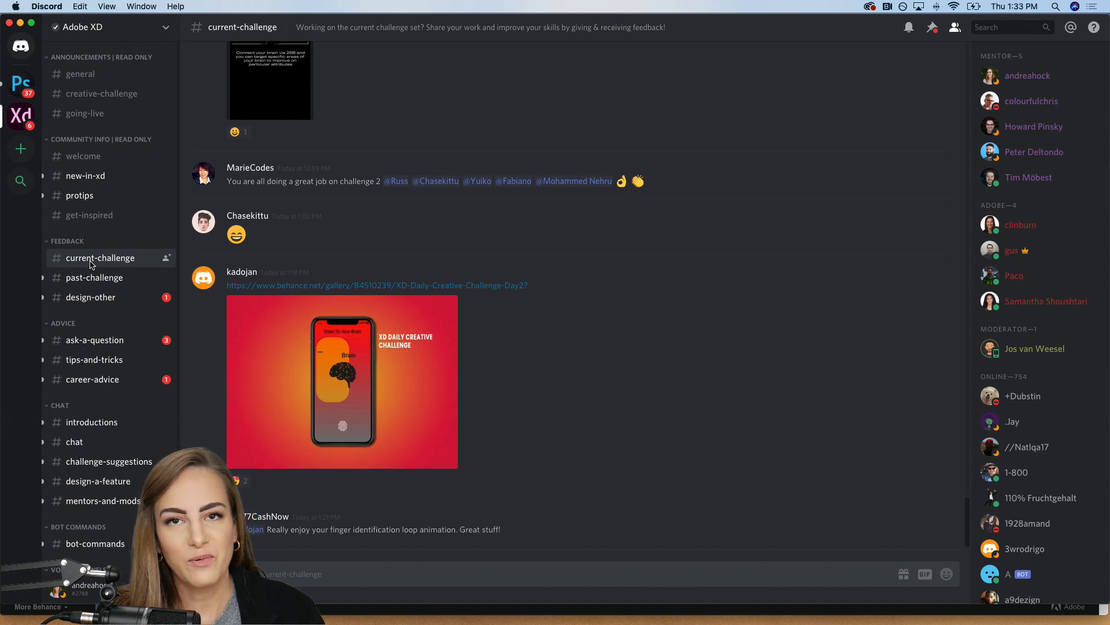
pyautogui.scroll(10, 403, 349)
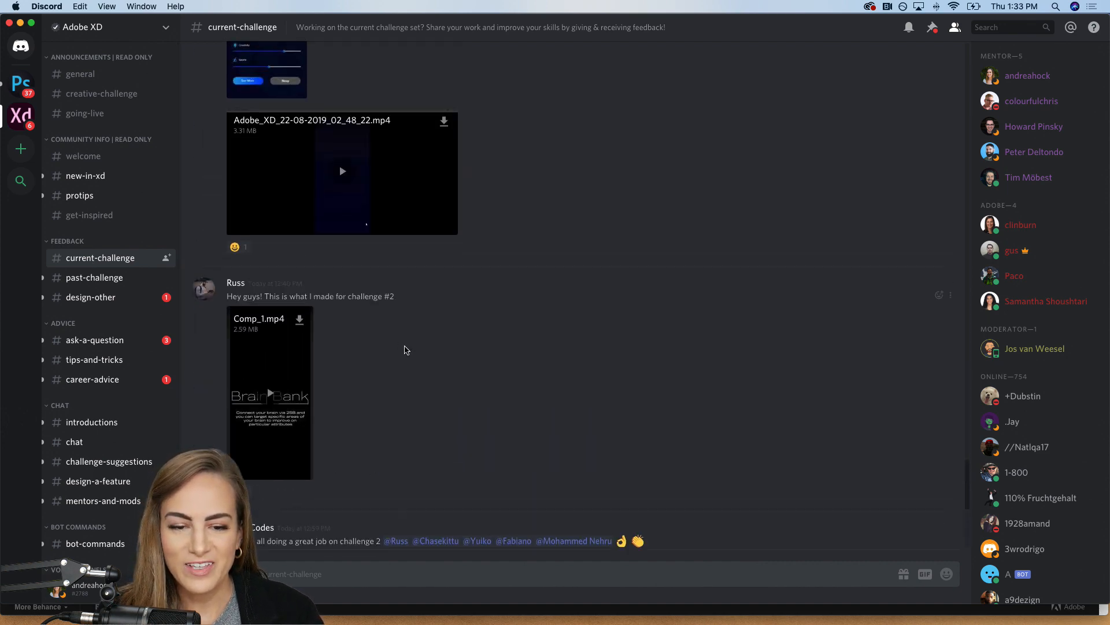
pyautogui.scroll(15, 631, 309)
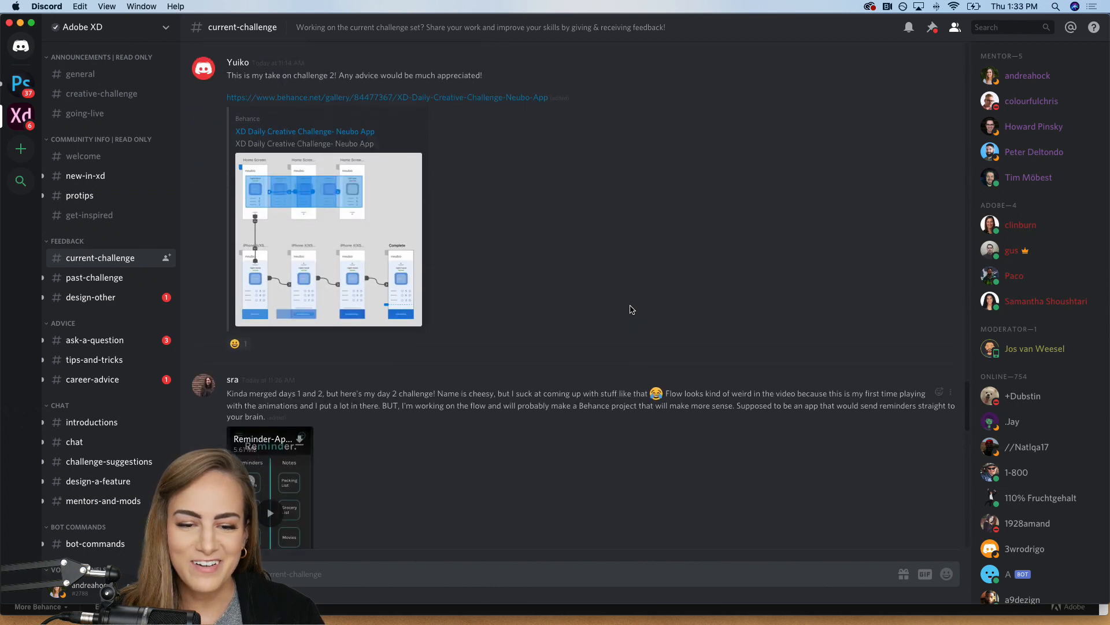
pyautogui.scroll(15, 631, 309)
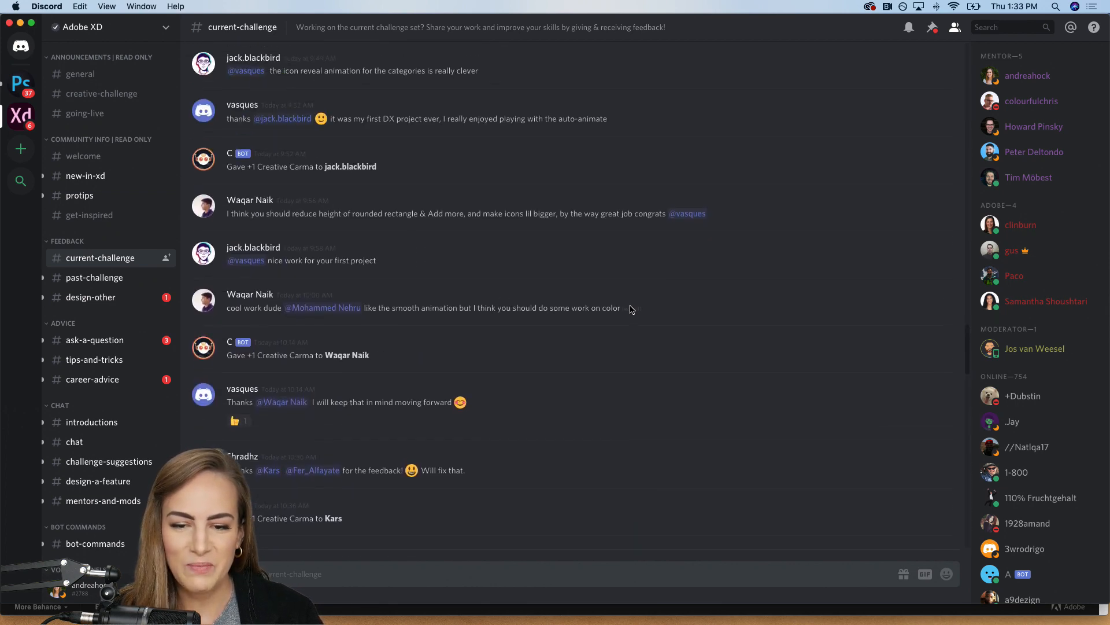
# Step: View the past-challenge and introductions channels, and put Discord away
pyautogui.click(123, 282)
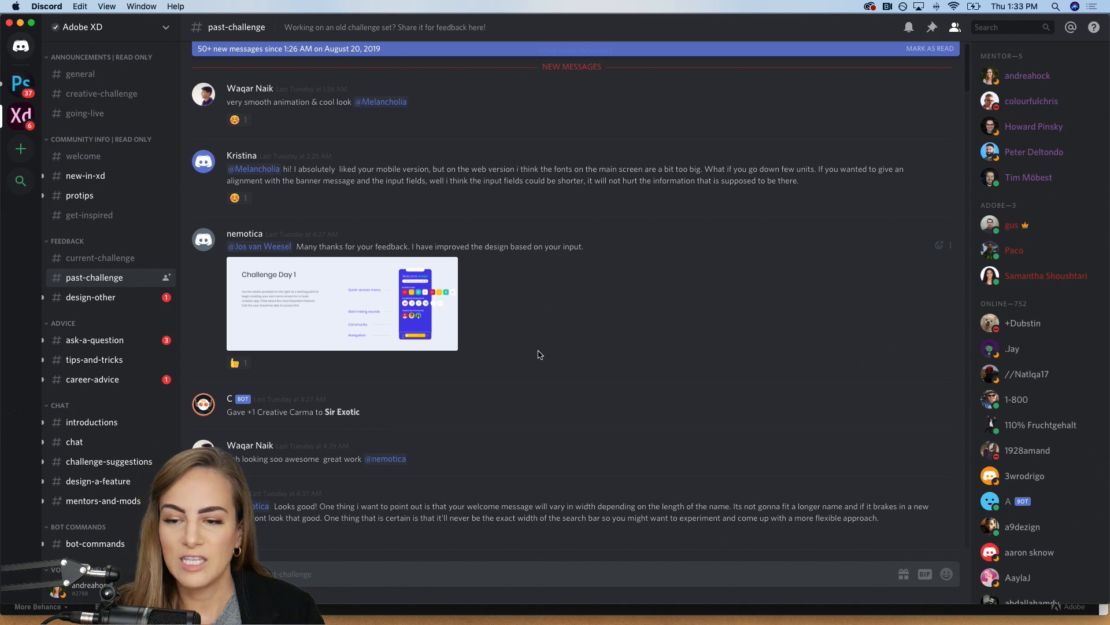
pyautogui.click(90, 422)
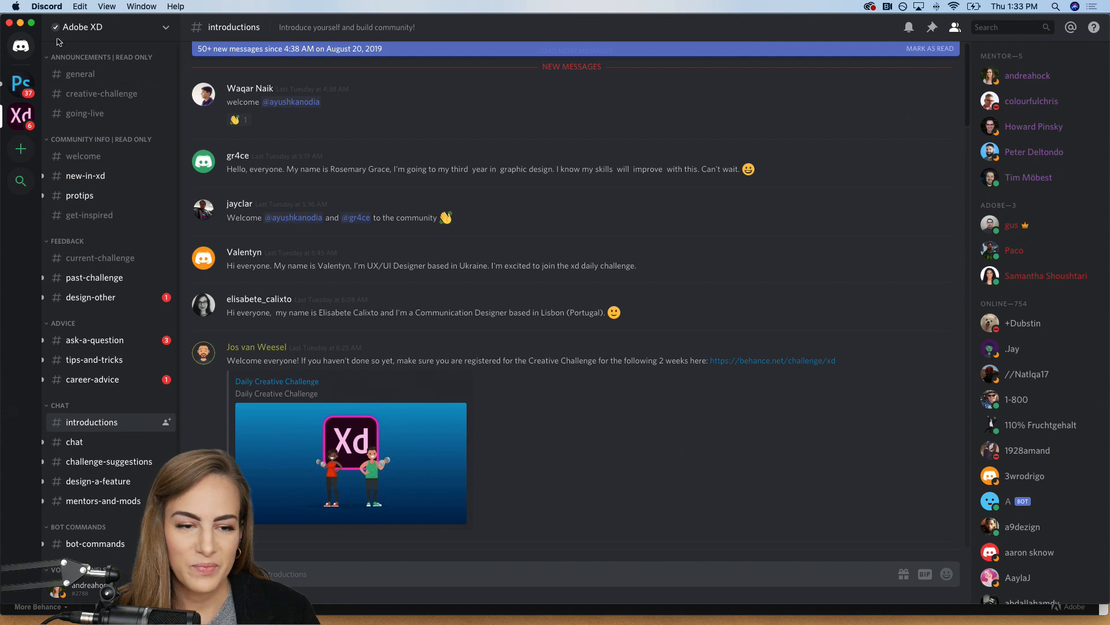
pyautogui.click(22, 24)
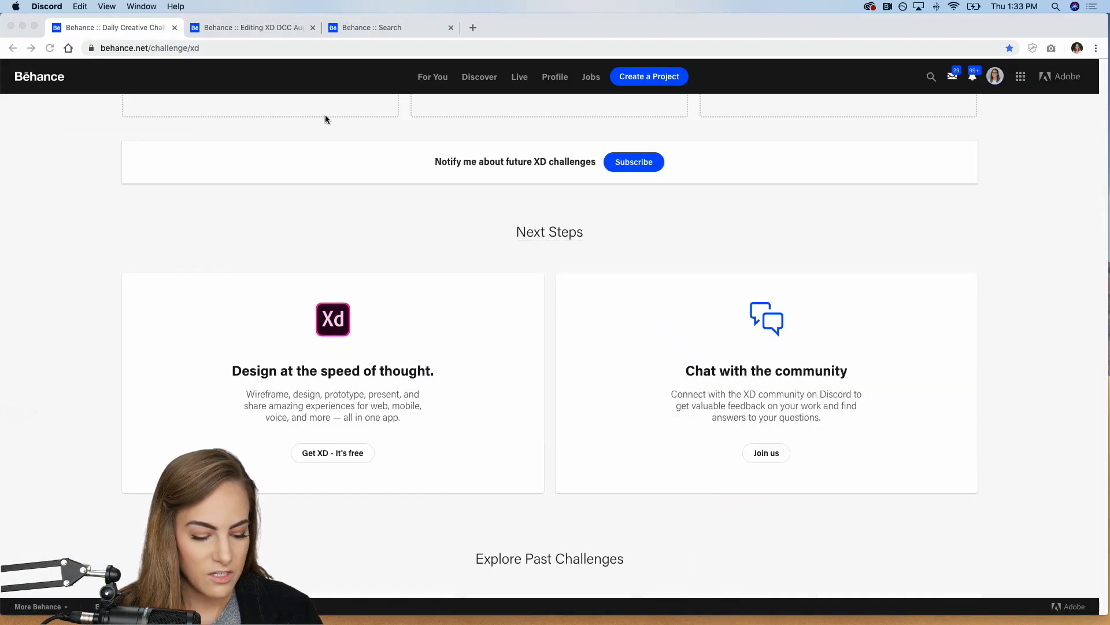
# Step: Switch to Adobe XD, read the Day 3 header, About the Challenge and Focus On text, and show Prototype mode's interaction settings
pyautogui.moveTo(550, 623)
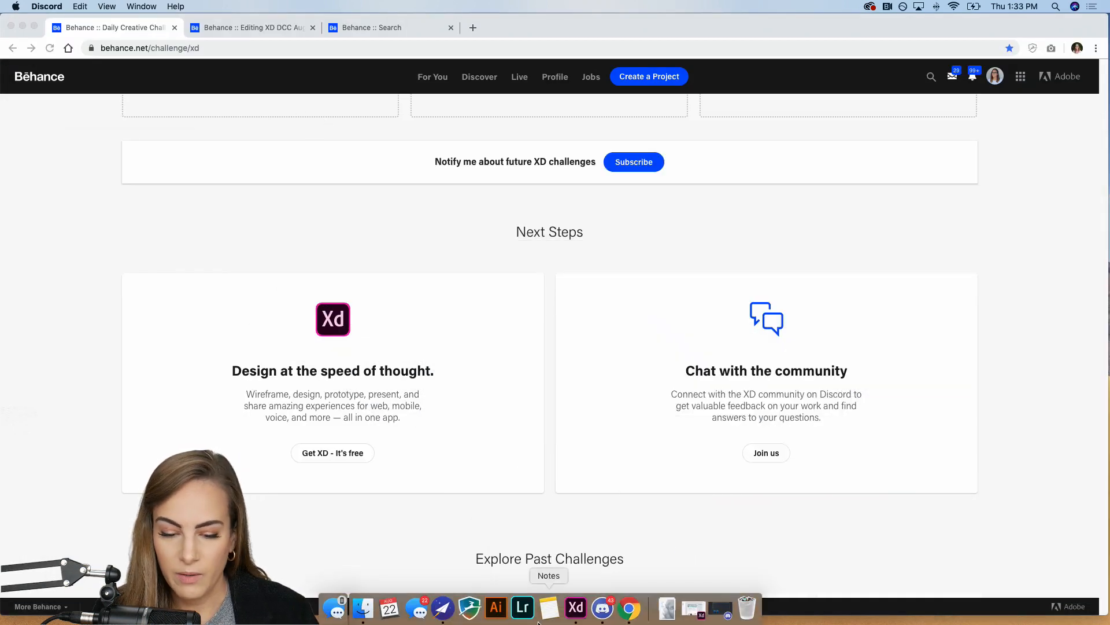
pyautogui.click(570, 620)
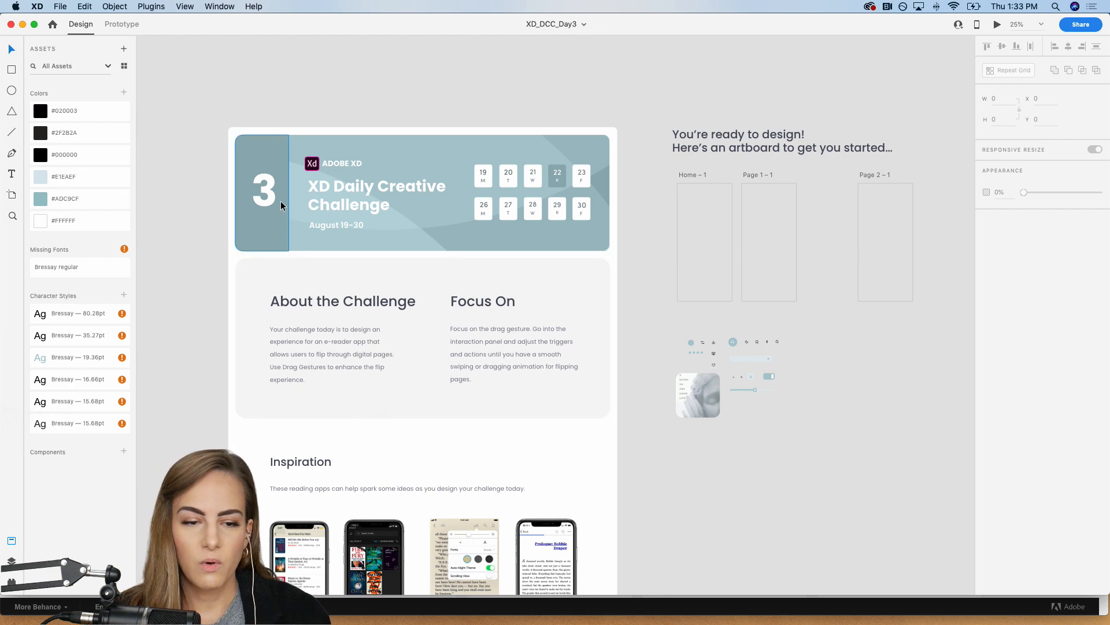
pyautogui.press('super+equal')
pyautogui.press('super+equal')
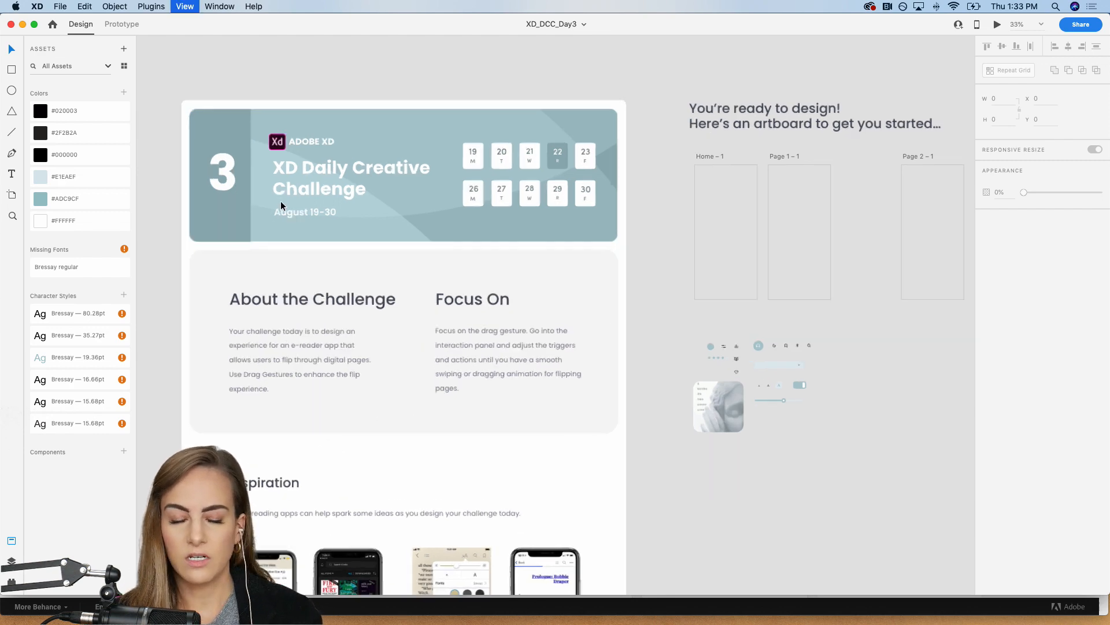
pyautogui.hscroll(-3, 280, 200)
pyautogui.scroll(1, 280, 200)
pyautogui.hscroll(-3, 280, 203)
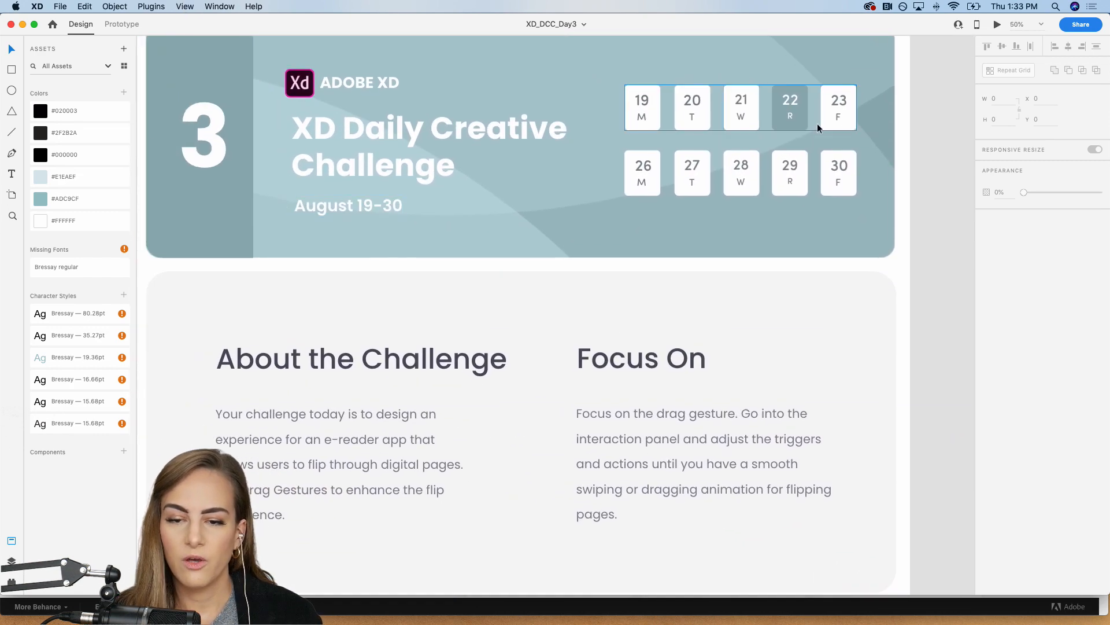
pyautogui.hscroll(-2, 702, 142)
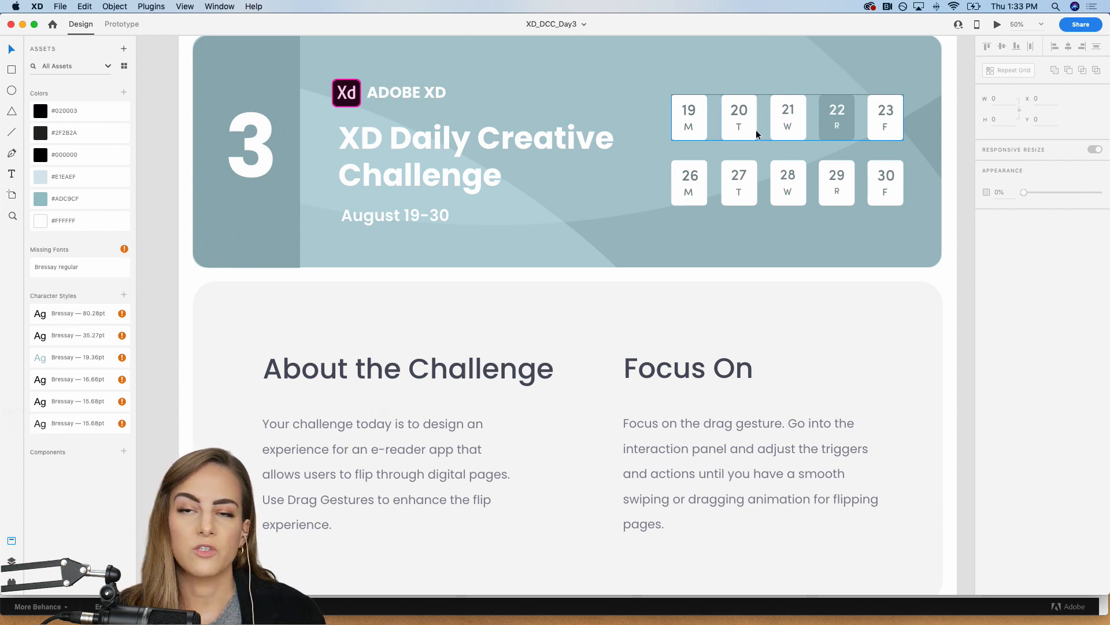
pyautogui.scroll(-5, 756, 133)
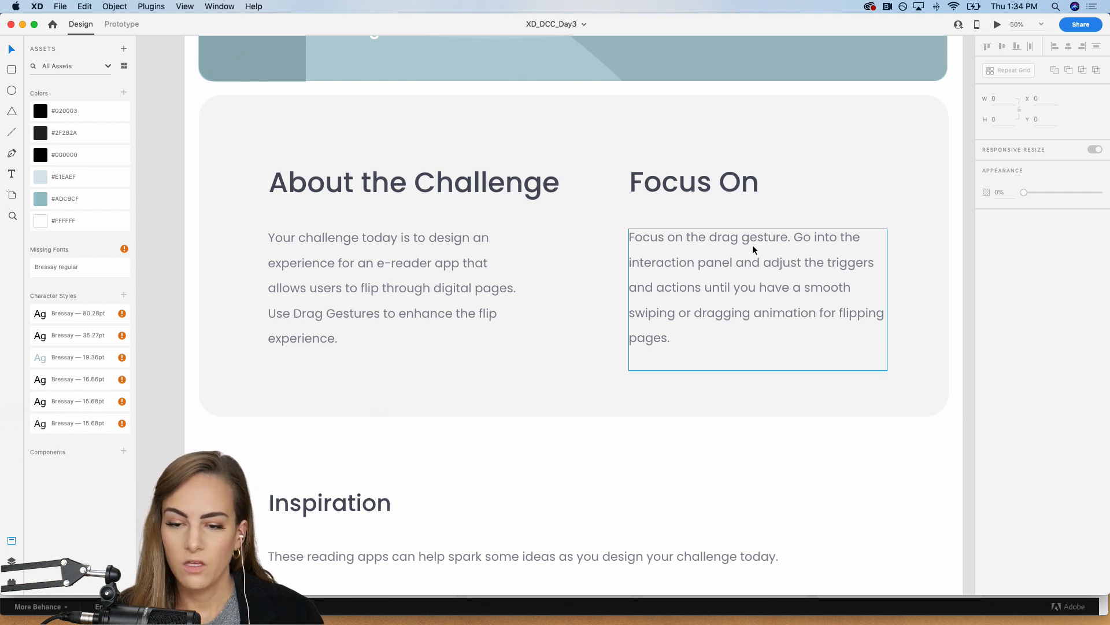
pyautogui.click(122, 25)
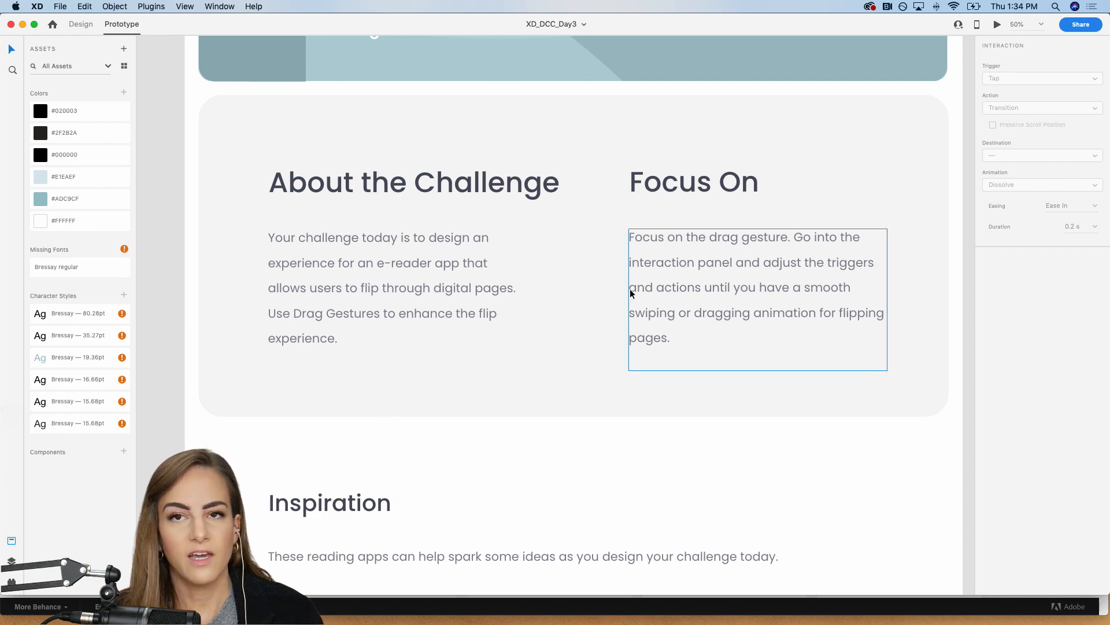
# Step: Examine the Inspiration section's Goodreads, Kindle, iBooks and Nook reading app examples up close
pyautogui.press('super+minus')
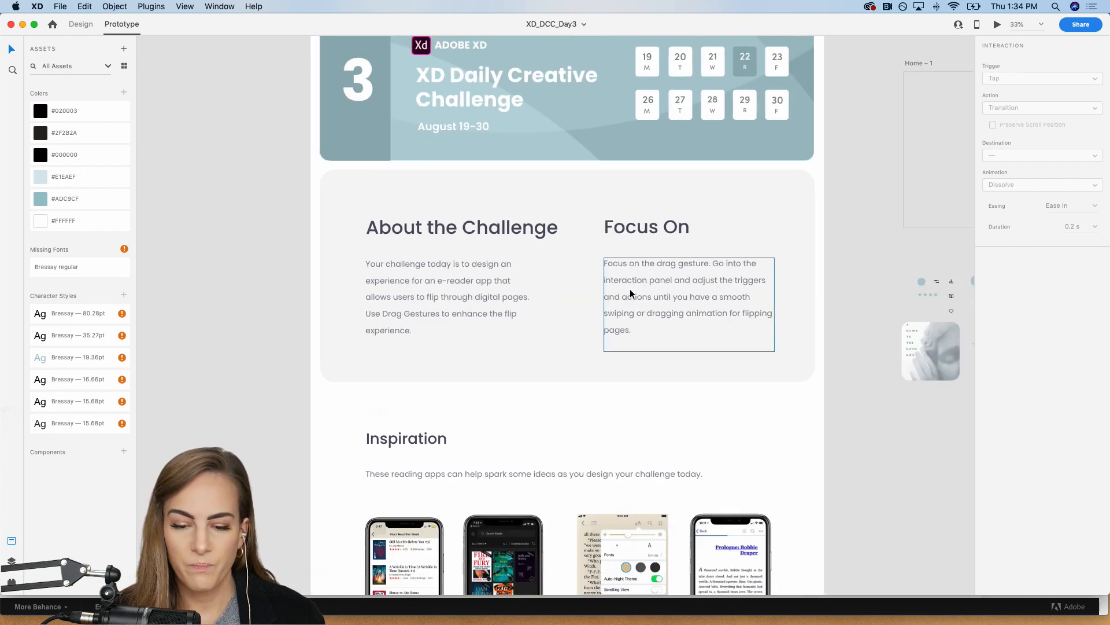
pyautogui.scroll(-5, 630, 293)
pyautogui.scroll(-1, 630, 293)
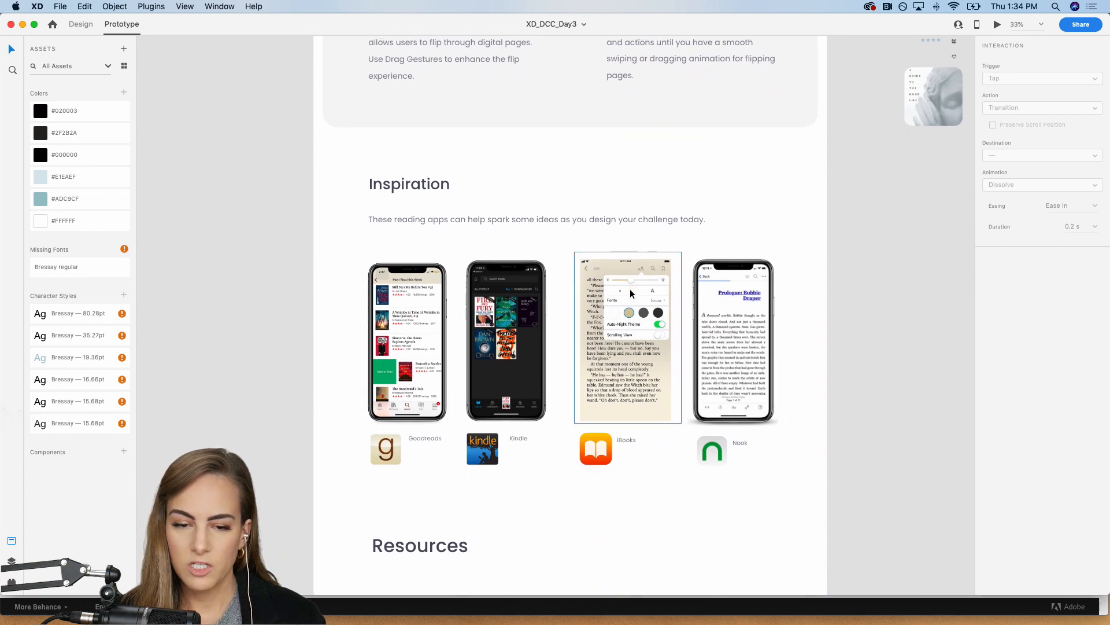
pyautogui.press('super+equal')
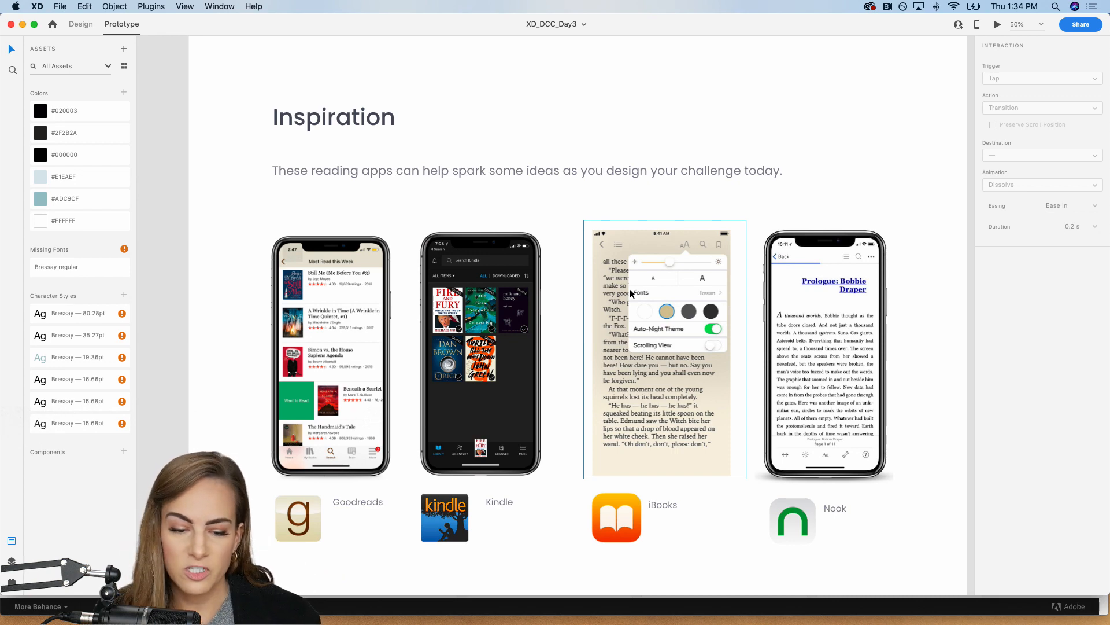
pyautogui.press('super+equal')
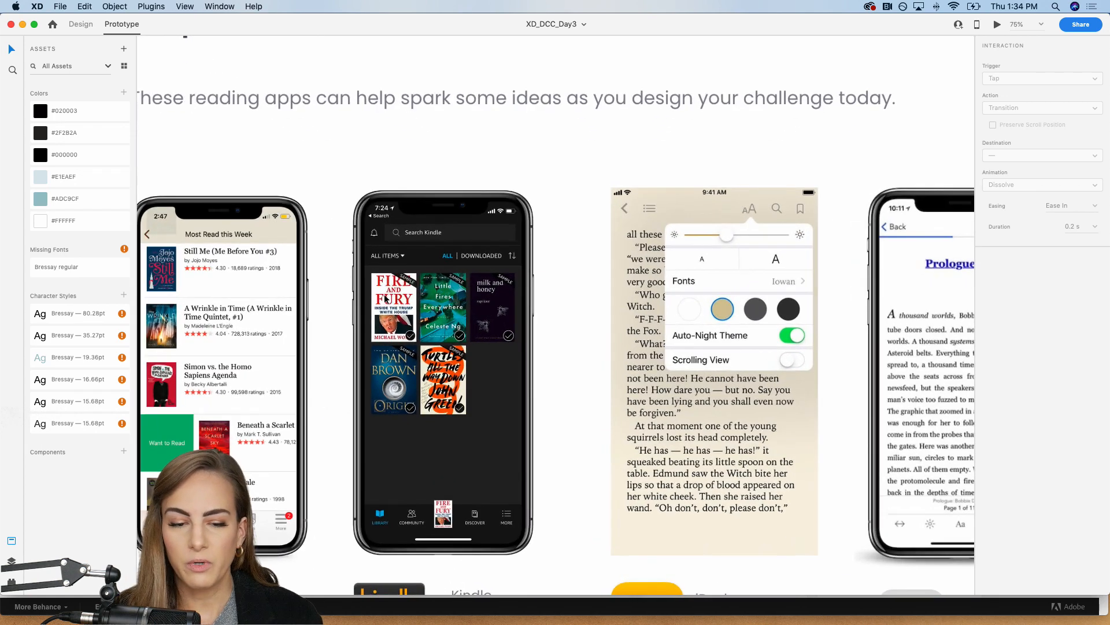
pyautogui.scroll(-3, 386, 299)
pyautogui.hscroll(-2, 387, 299)
pyautogui.scroll(-3, 285, 427)
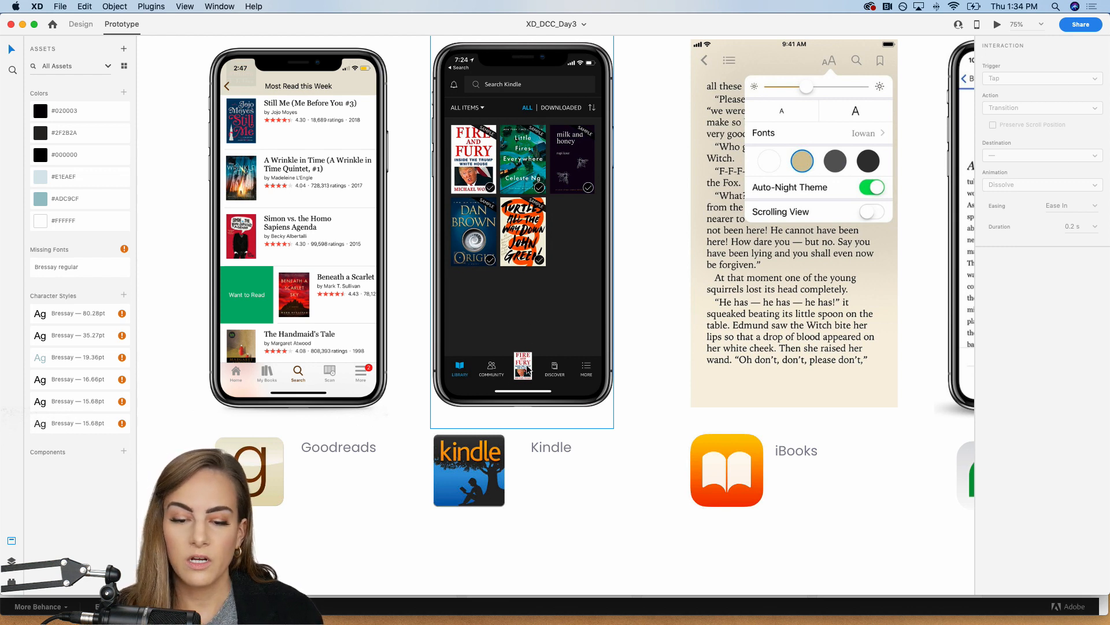
pyautogui.hscroll(5, 526, 368)
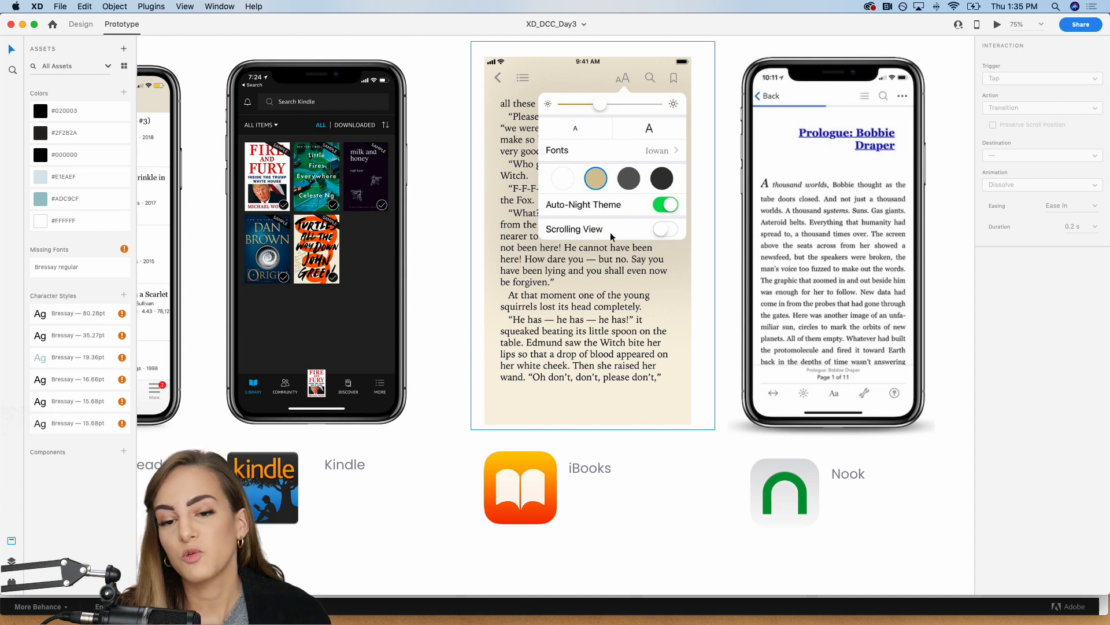
pyautogui.hscroll(5, 610, 235)
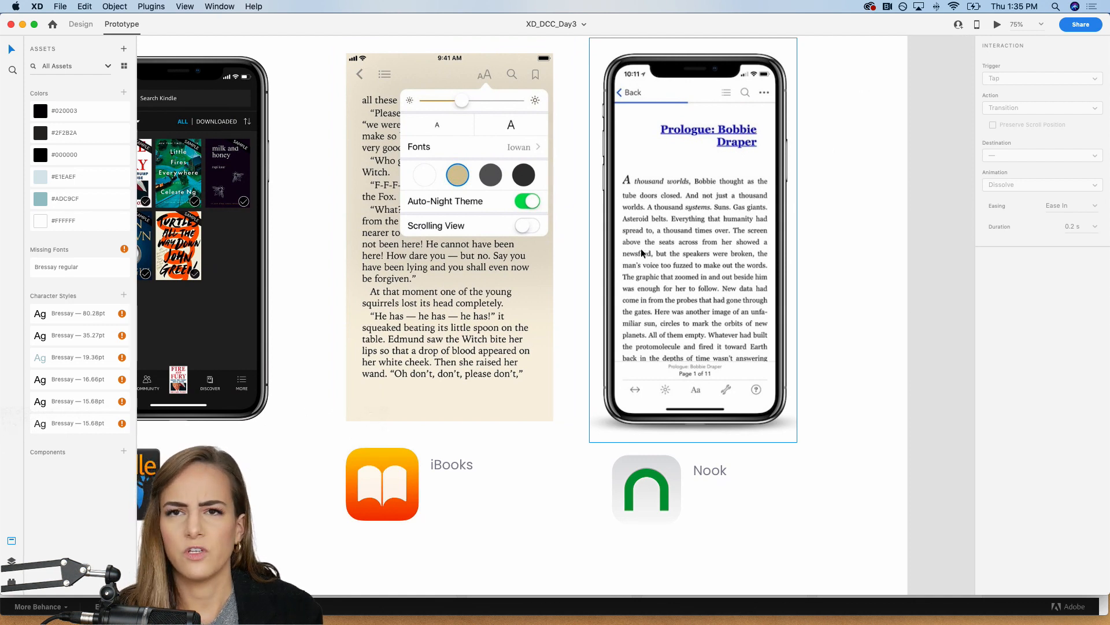
# Step: Look through the Resources section's icon, photo, mockup, tutorial and font links, and the feedback and finishing notes below them
pyautogui.press('super+minus')
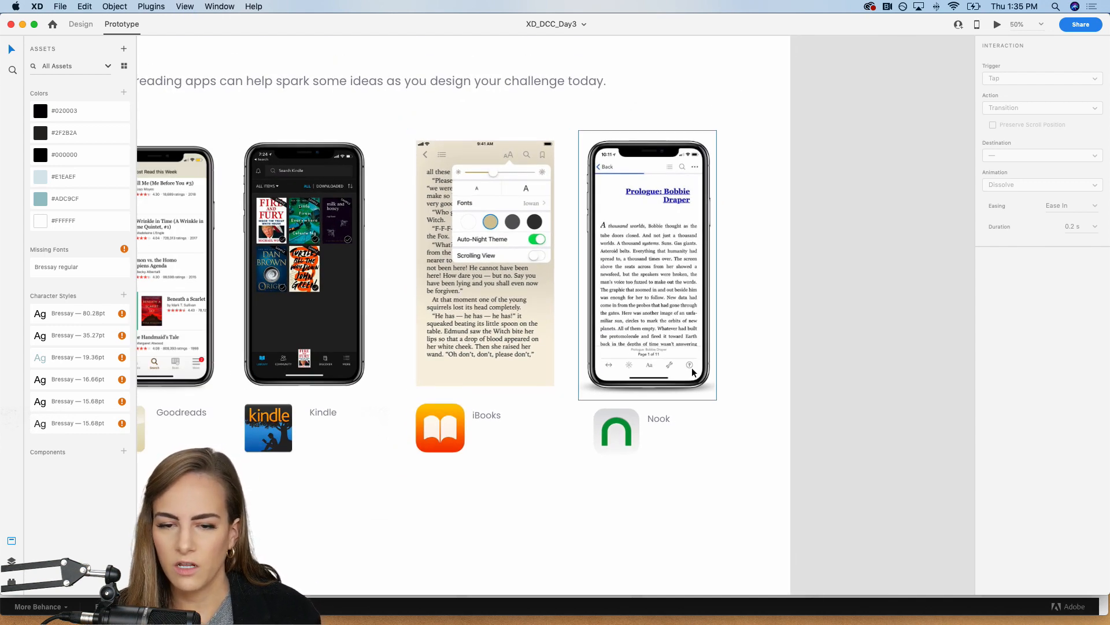
pyautogui.press('super+minus')
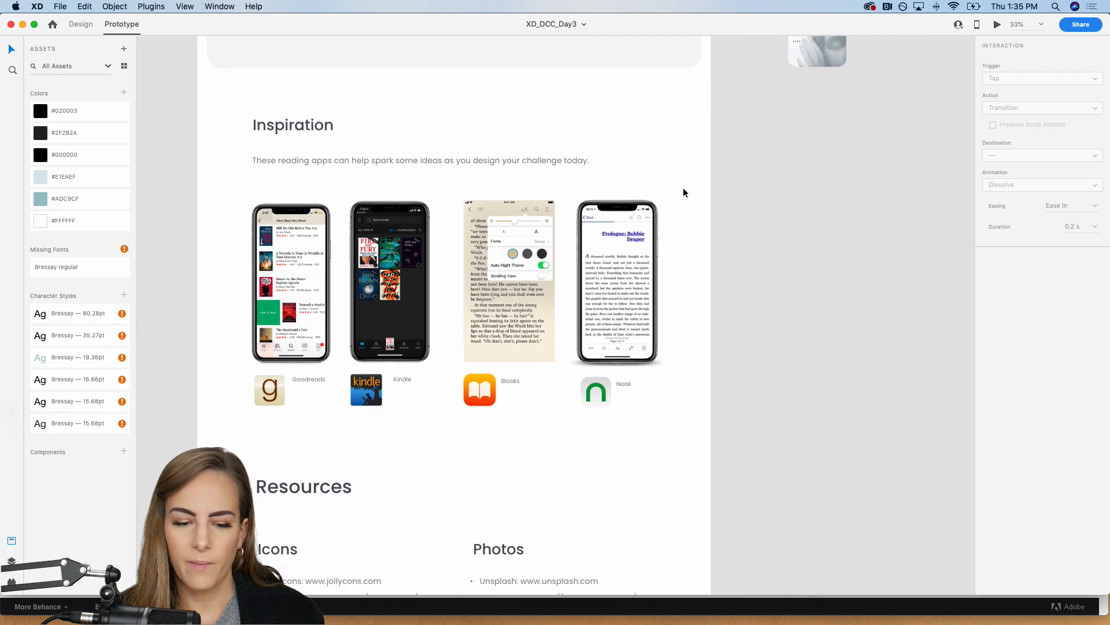
pyautogui.scroll(-3, 682, 192)
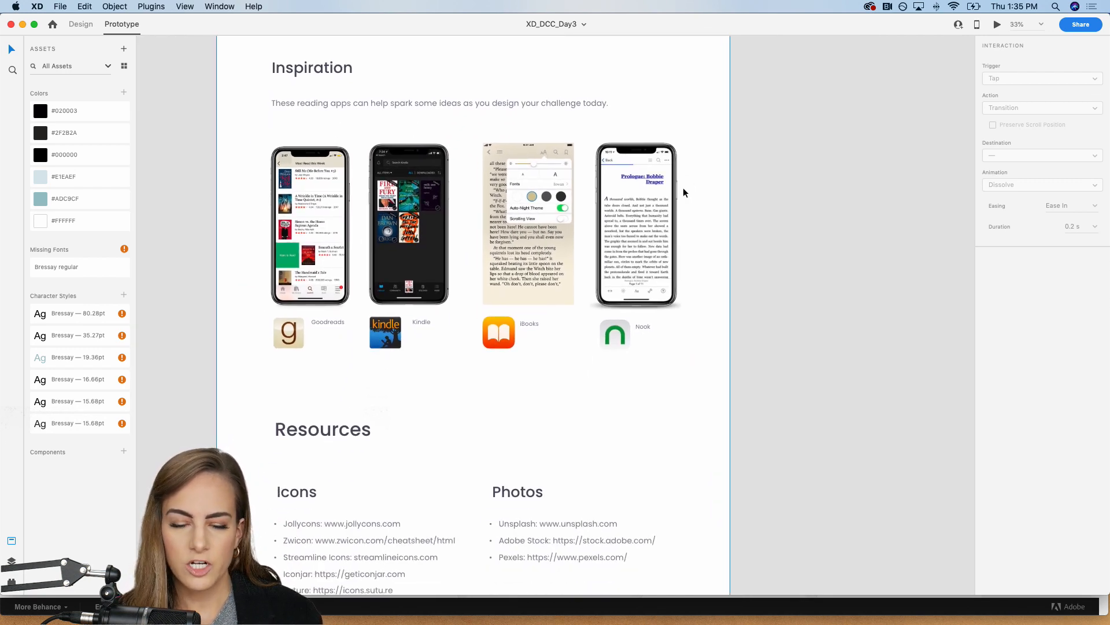
pyautogui.scroll(-5, 683, 191)
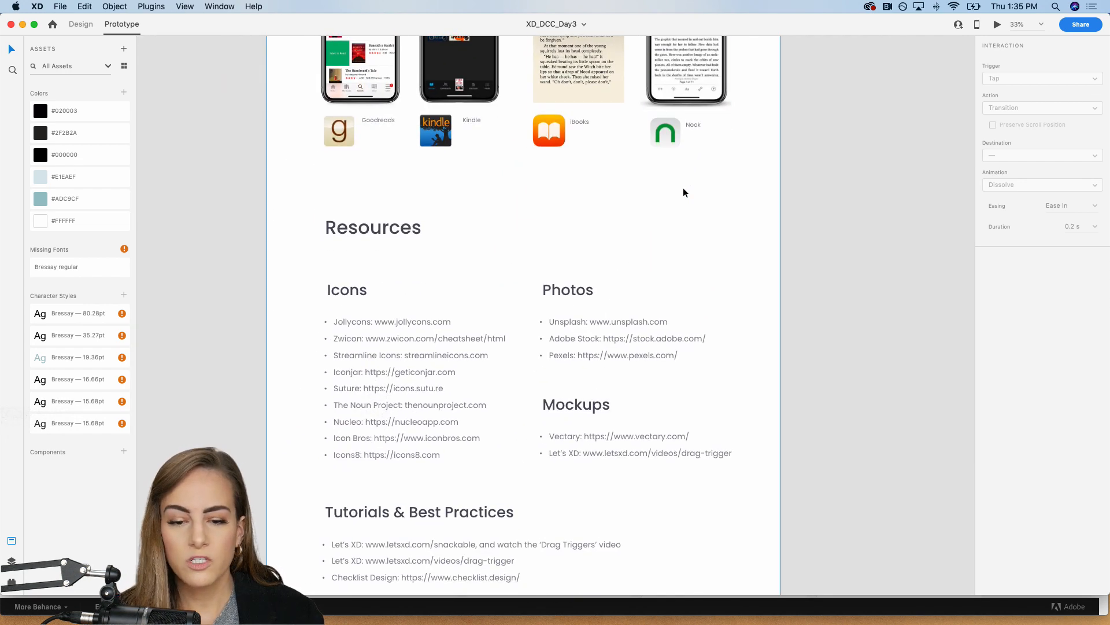
pyautogui.scroll(-3, 669, 263)
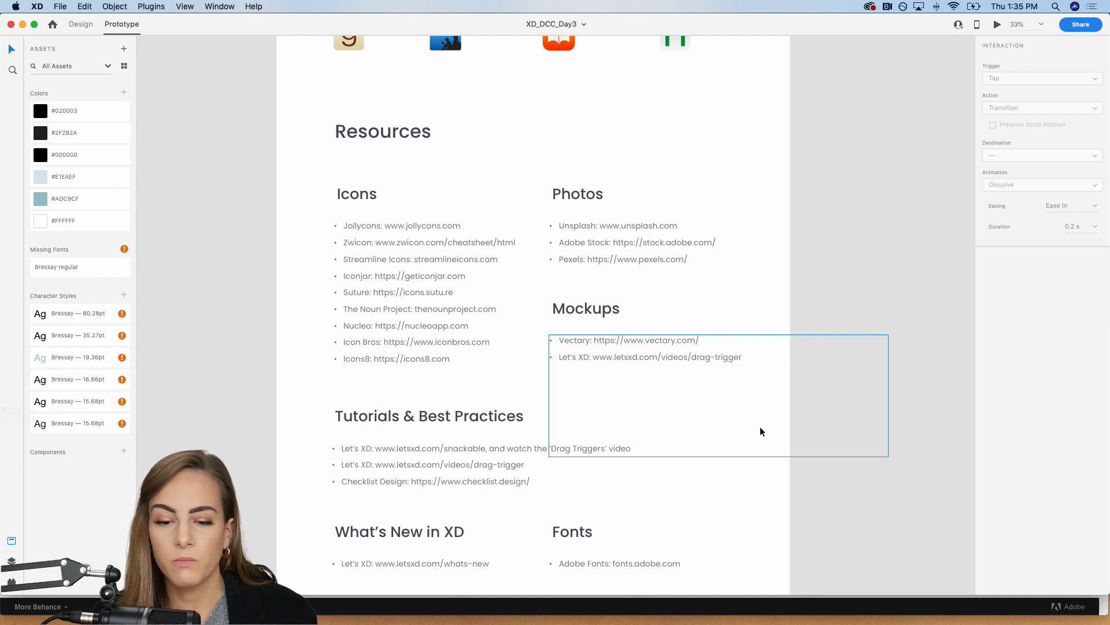
pyautogui.scroll(-2, 872, 268)
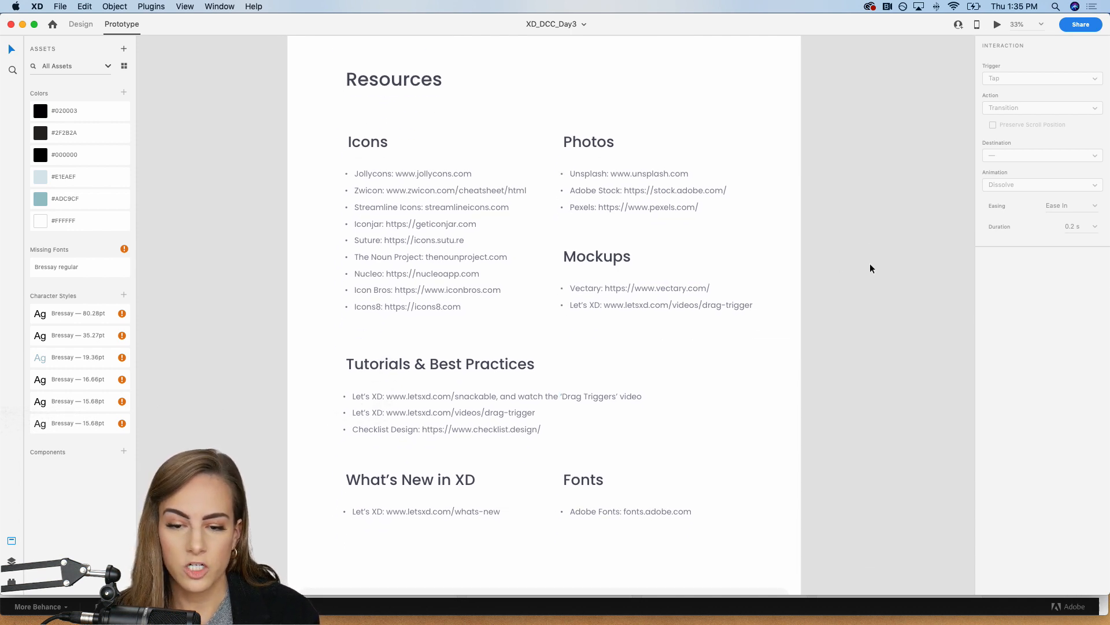
pyautogui.scroll(-2, 870, 263)
pyautogui.scroll(-3, 741, 448)
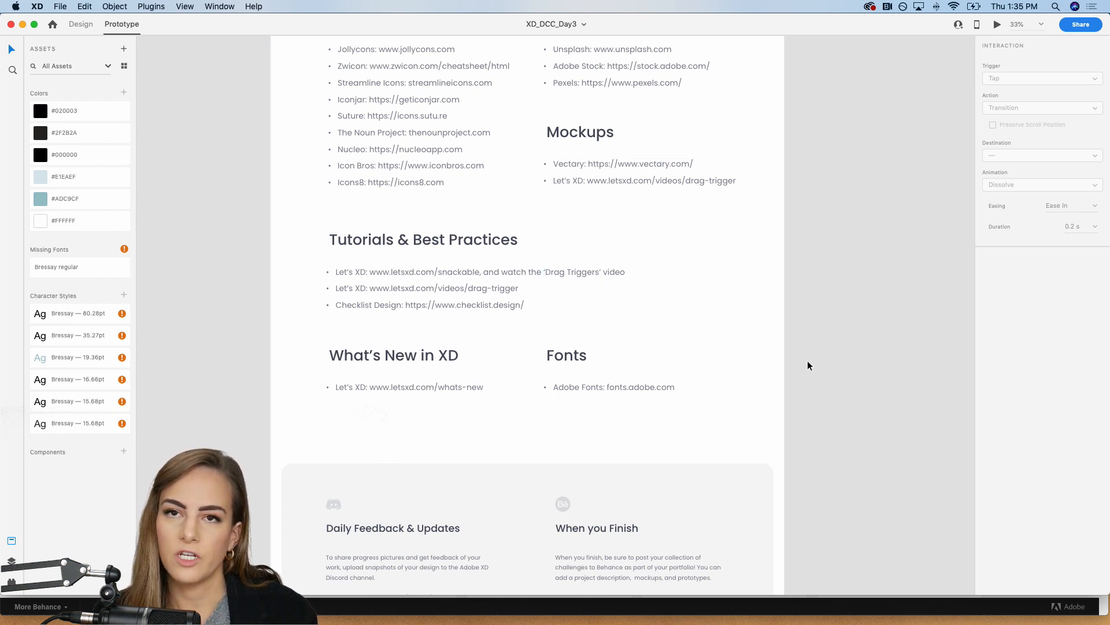
pyautogui.scroll(-2, 808, 366)
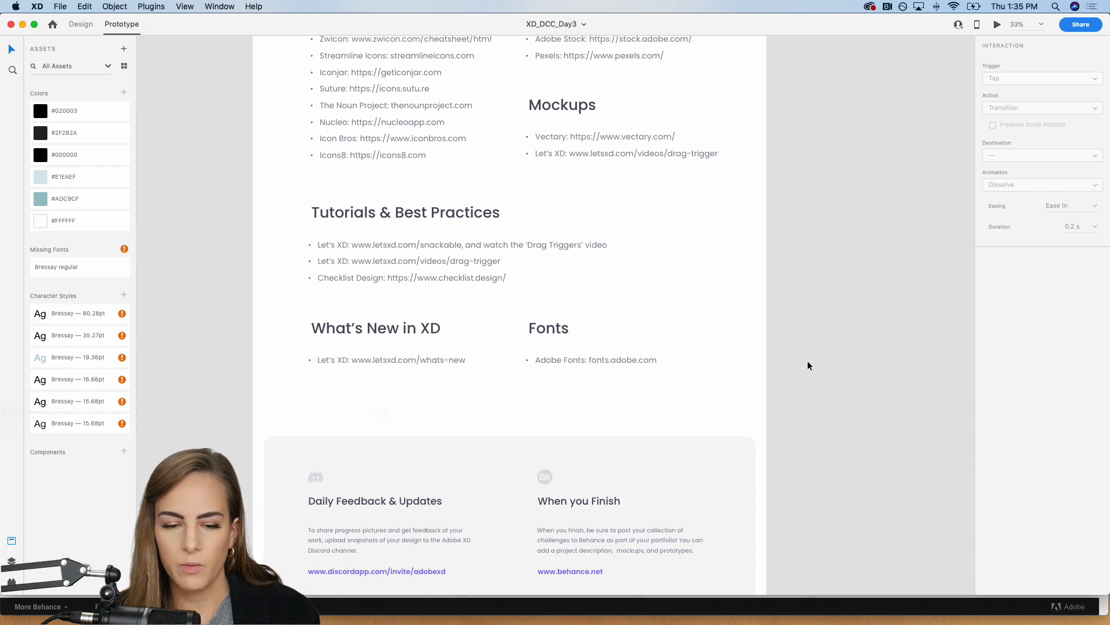
# Step: View the starter artboards and supplied interface elements beside the Day 3 brief, and return to the challenge header
pyautogui.scroll(10, 808, 365)
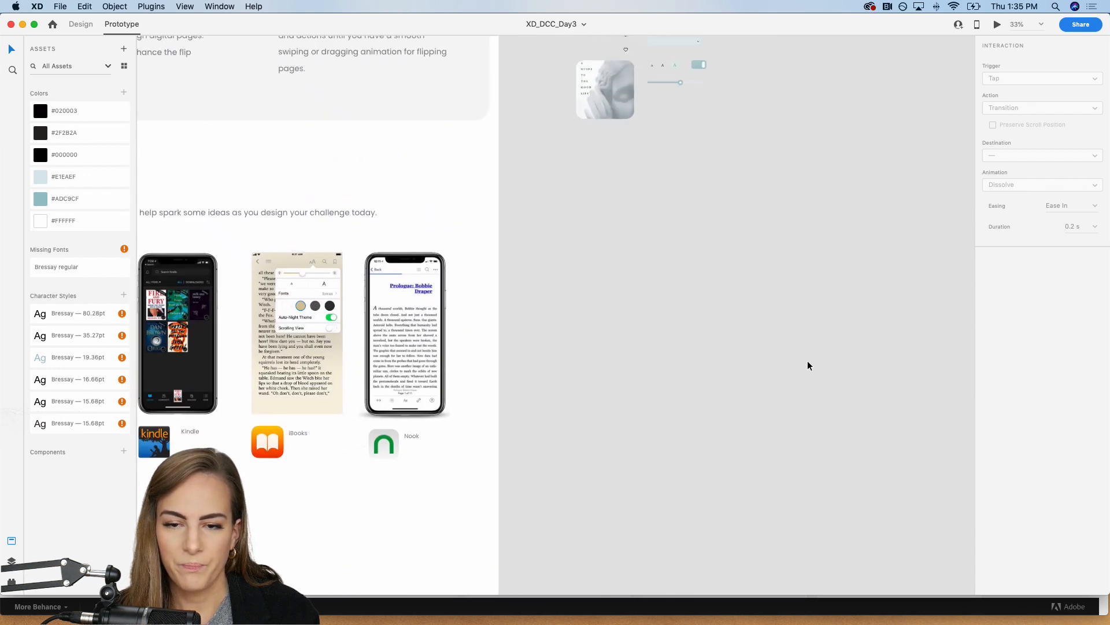
pyautogui.scroll(10, 808, 366)
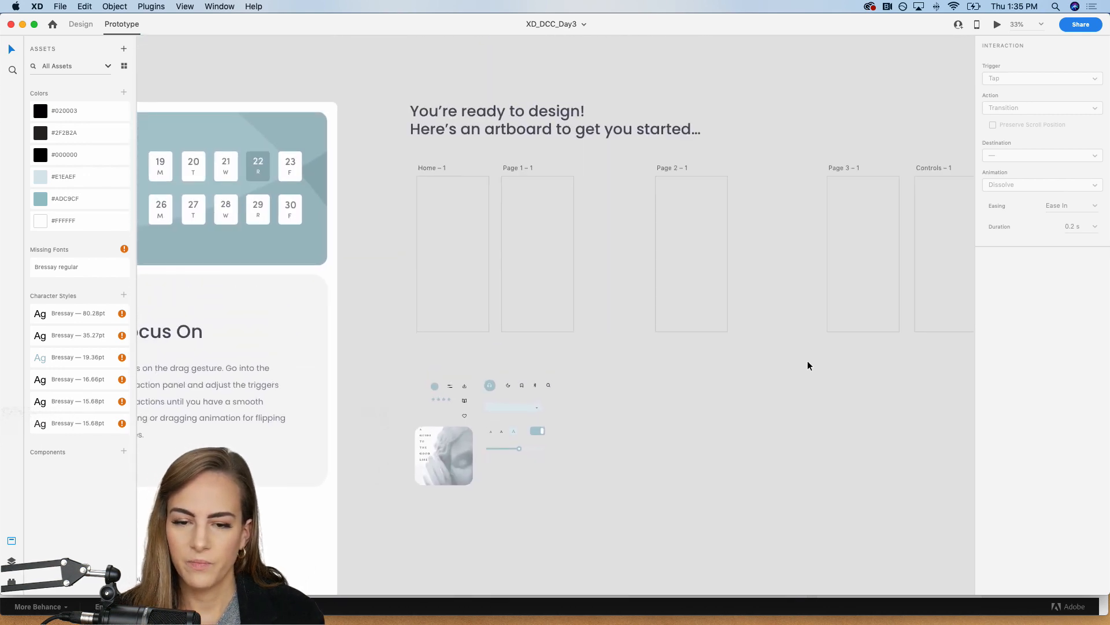
pyautogui.press('super+equal')
pyautogui.scroll(3, 808, 366)
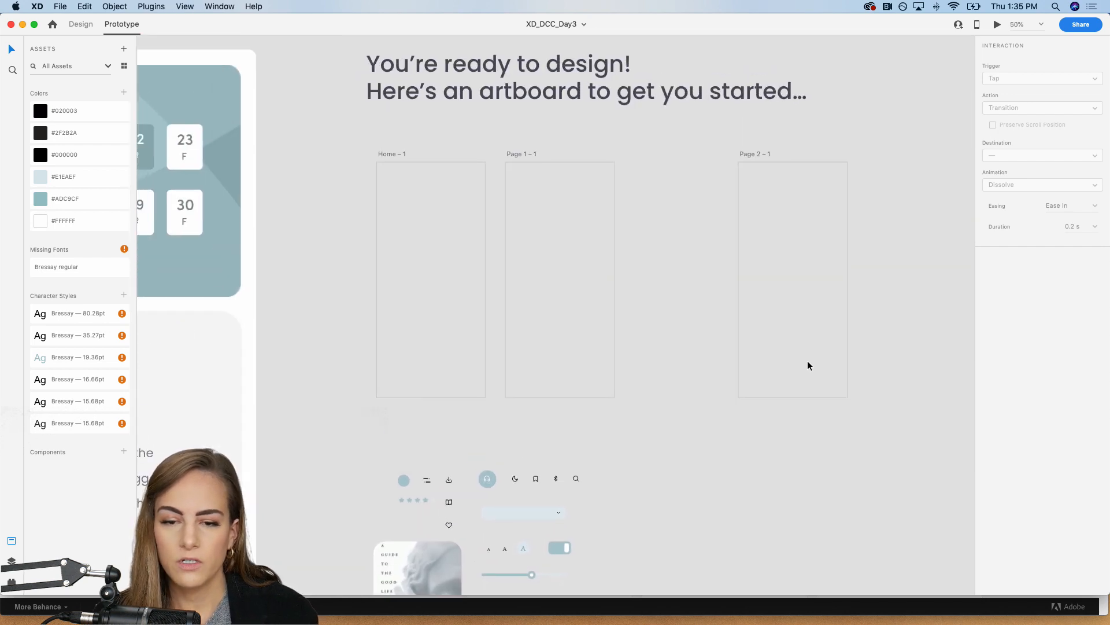
pyautogui.hscroll(-10, 808, 366)
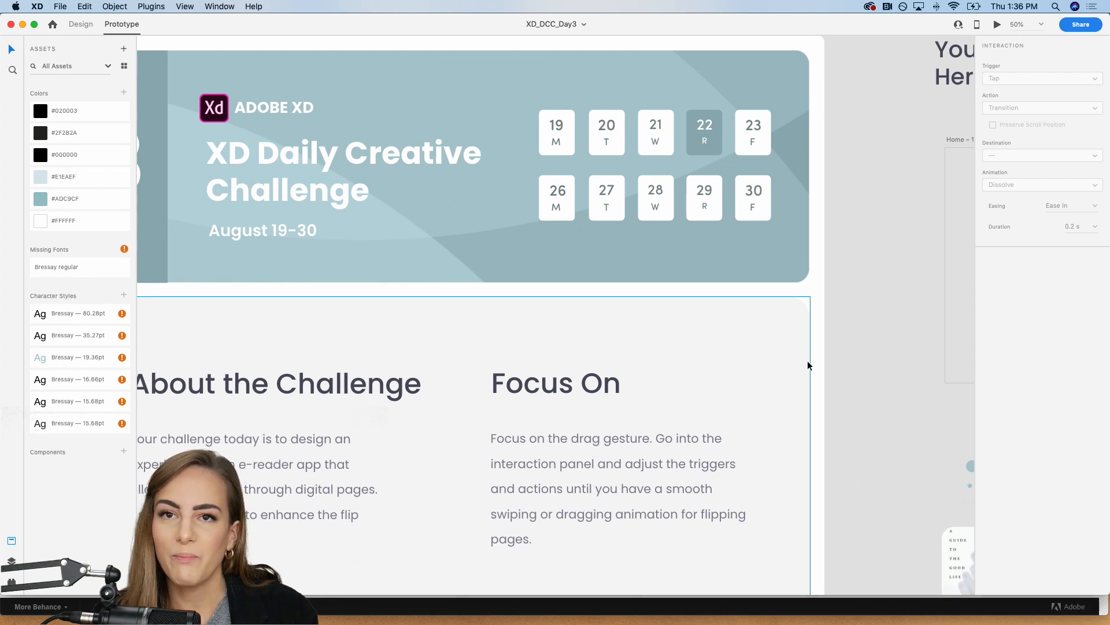
# Step: Switch to Chrome and open the Drag Gesture challenge's starter file folder from the Behance challenge page
pyautogui.click(642, 607)
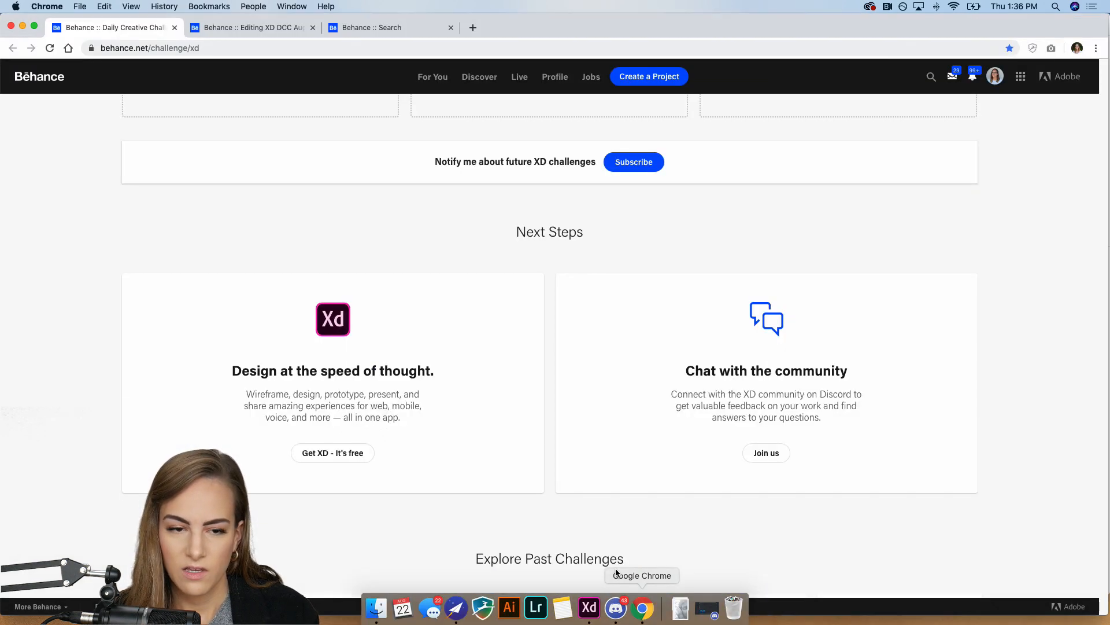
pyautogui.scroll(10, 421, 285)
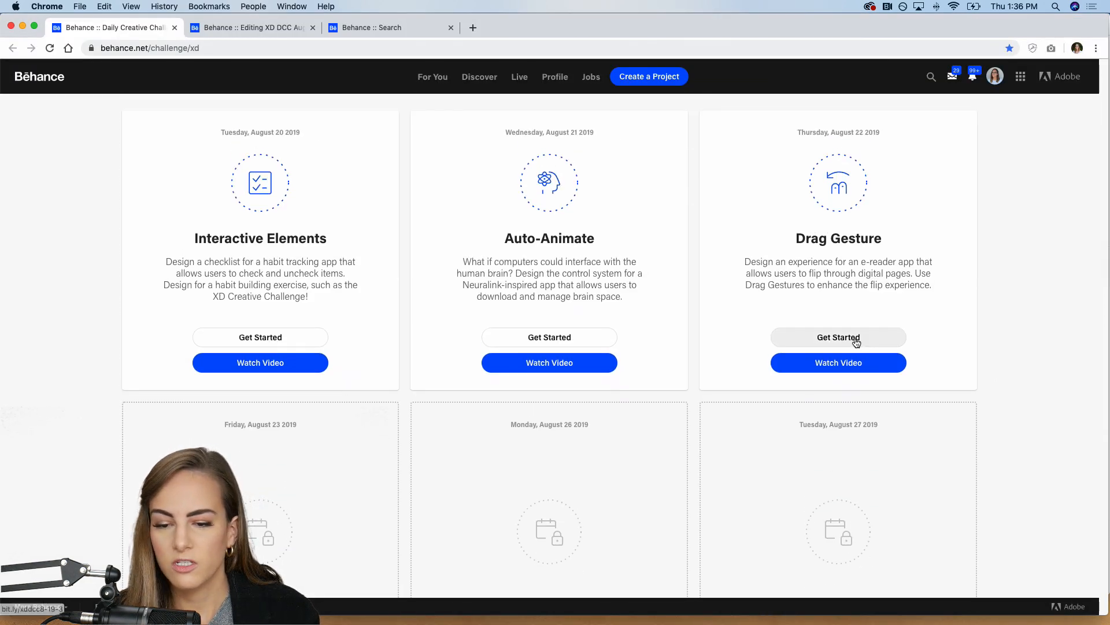
pyautogui.click(856, 340)
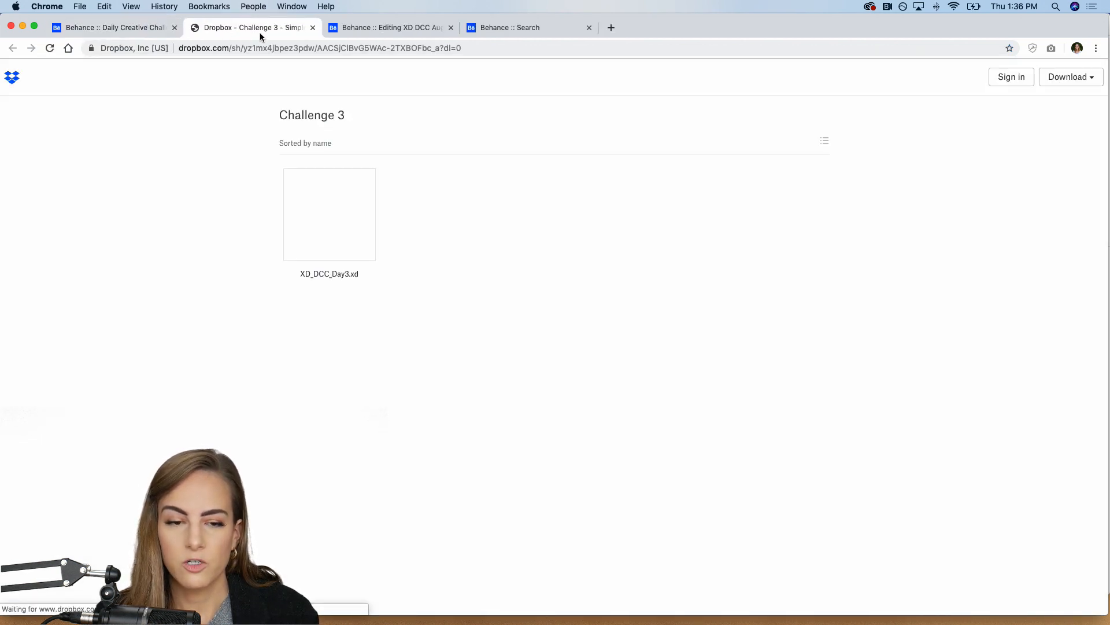
pyautogui.moveTo(680, 617)
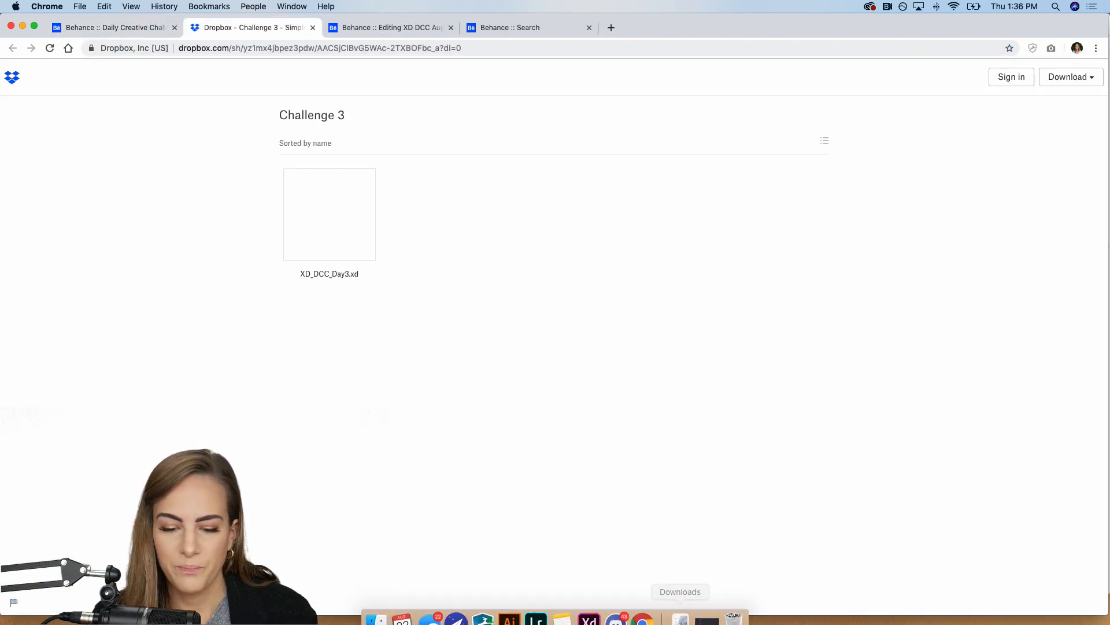
# Step: Switch to Adobe XD and, in Design mode, set the Home – 1 artboard's fill by sampling the grey canvas with the eyedropper
pyautogui.click(589, 618)
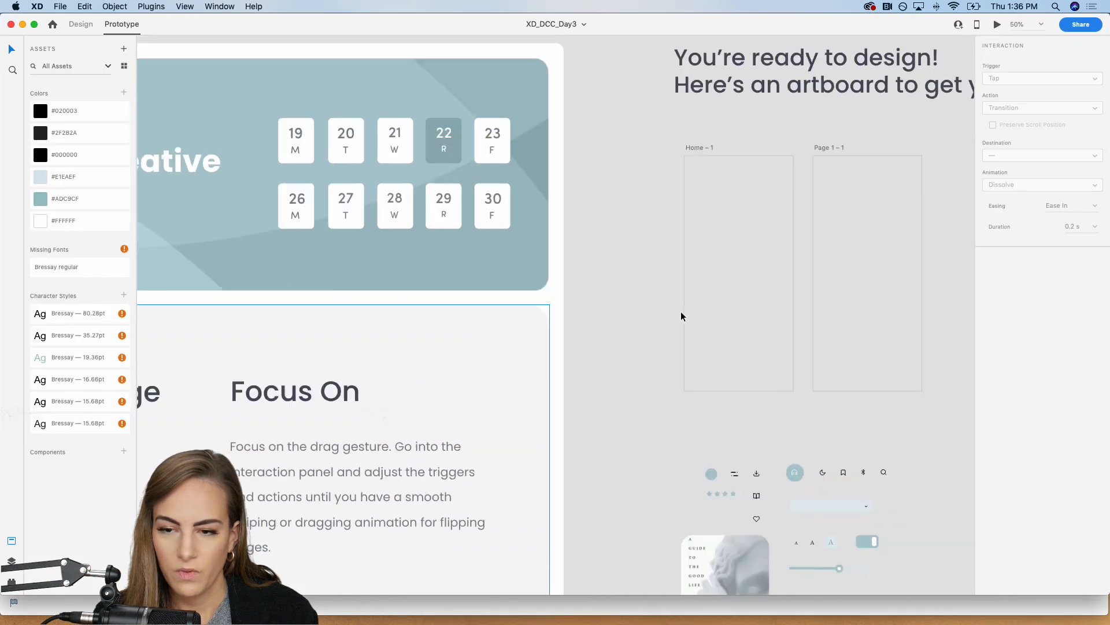
pyautogui.hscroll(10, 682, 315)
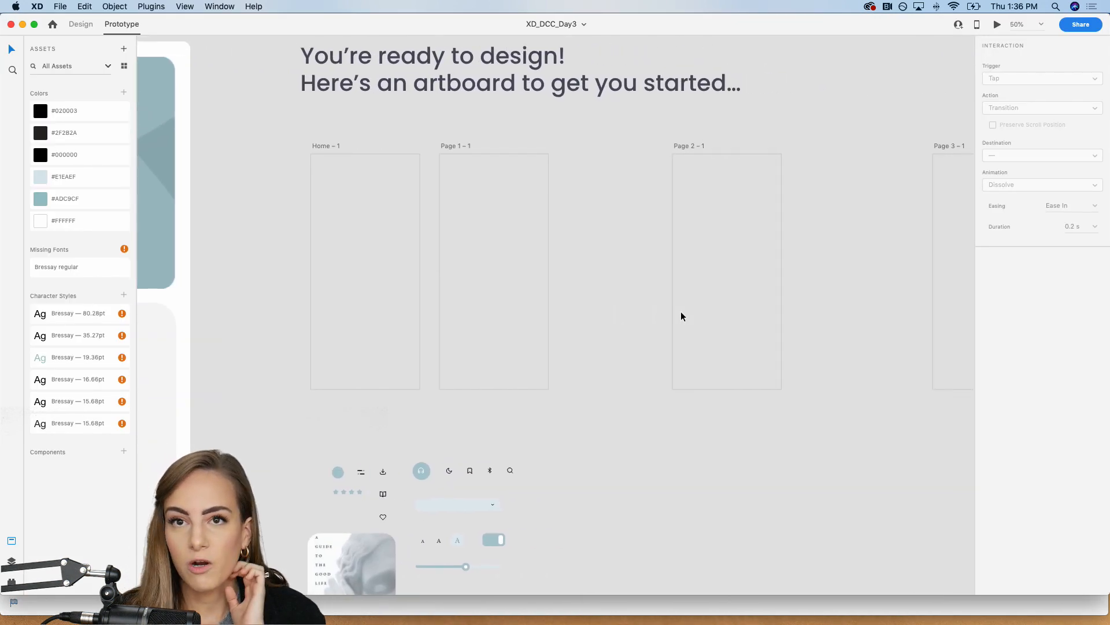
pyautogui.click(332, 146)
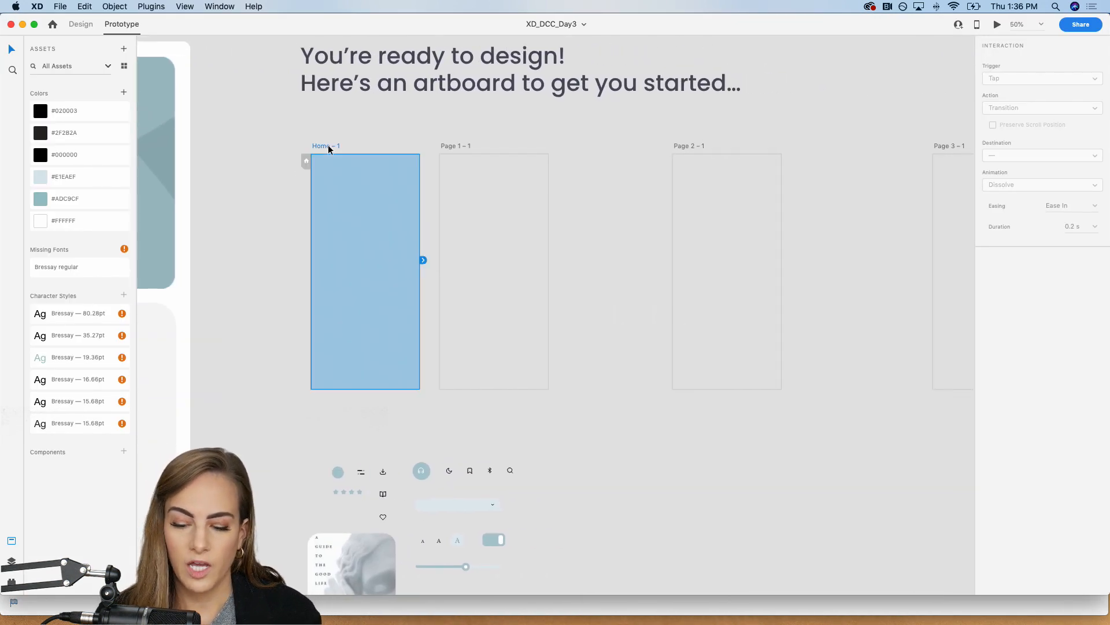
pyautogui.press('super+equal')
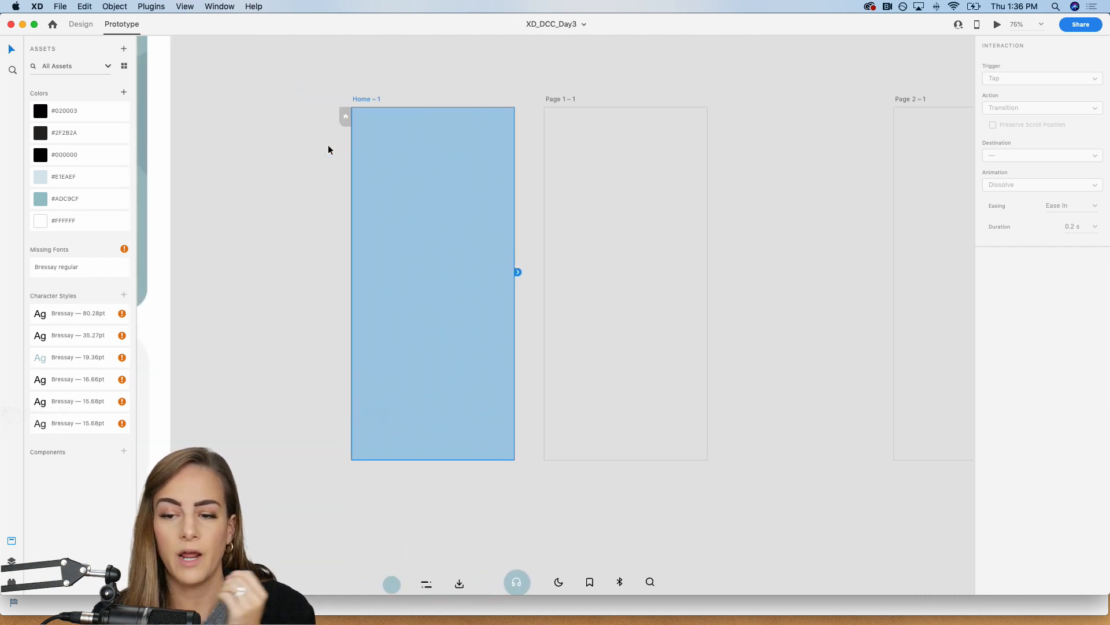
pyautogui.click(80, 24)
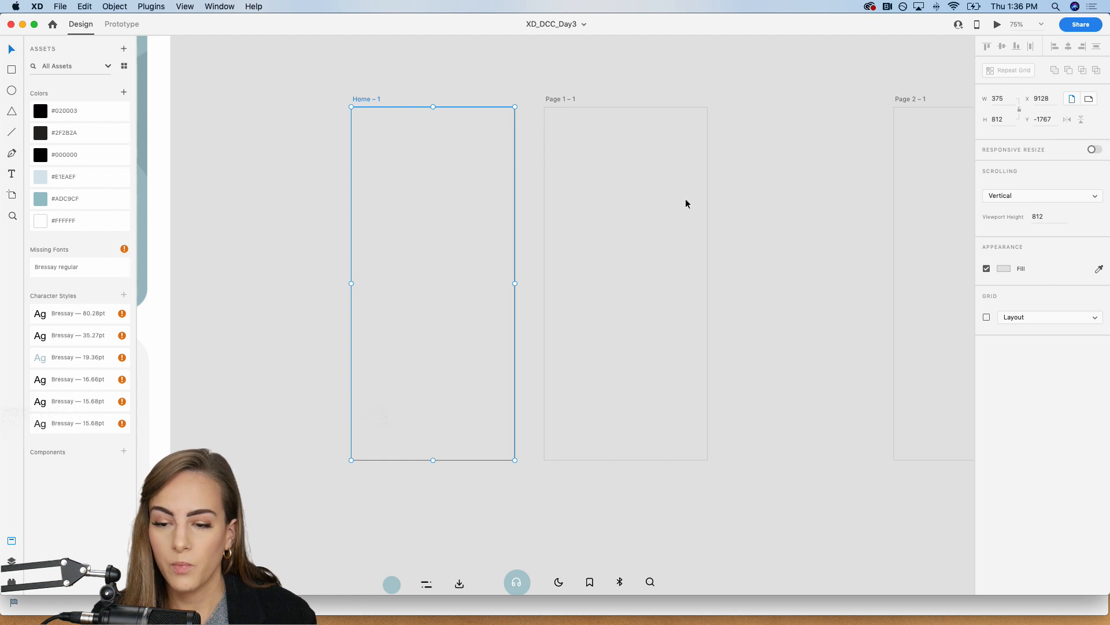
pyautogui.click(1004, 270)
pyautogui.click(1099, 269)
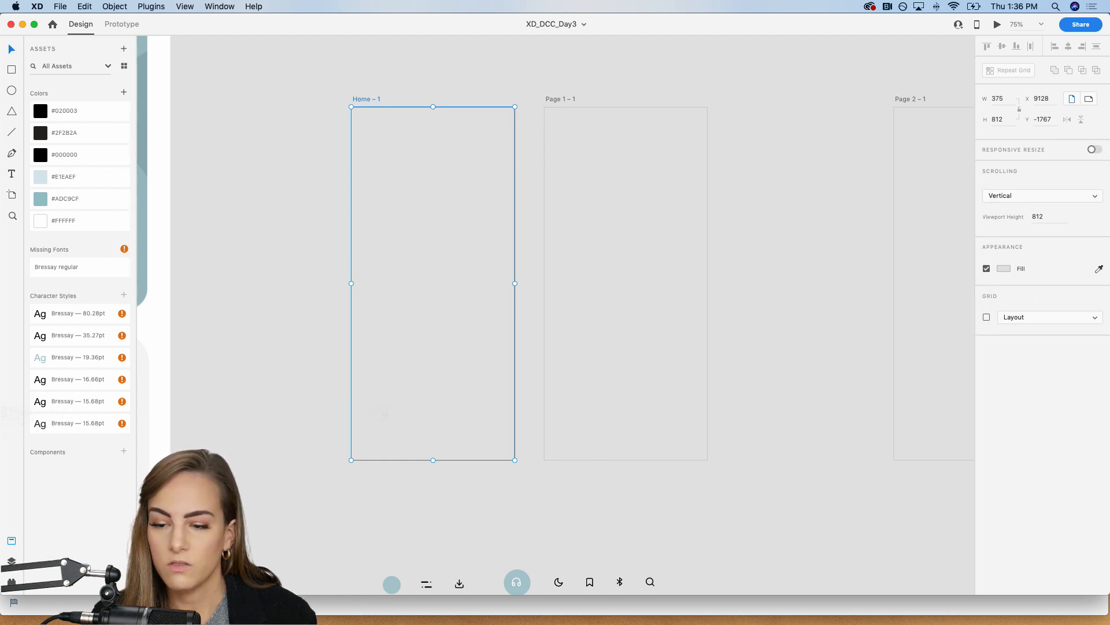
pyautogui.click(812, 129)
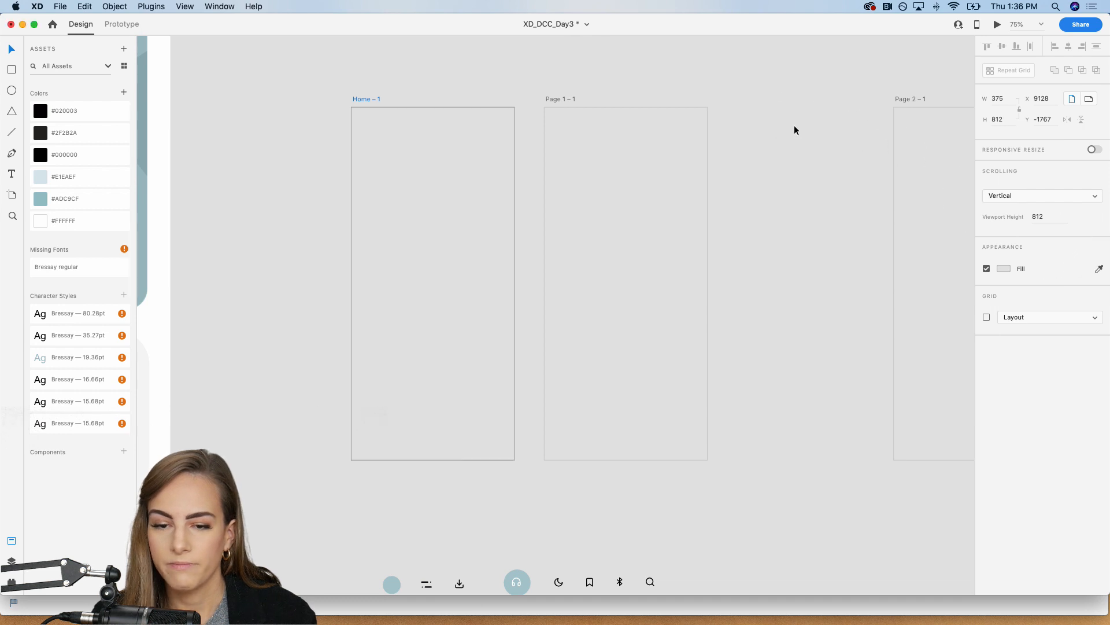
# Step: Draw a 375 × 812 white rectangle covering the whole Home – 1 artboard
pyautogui.click(9, 70)
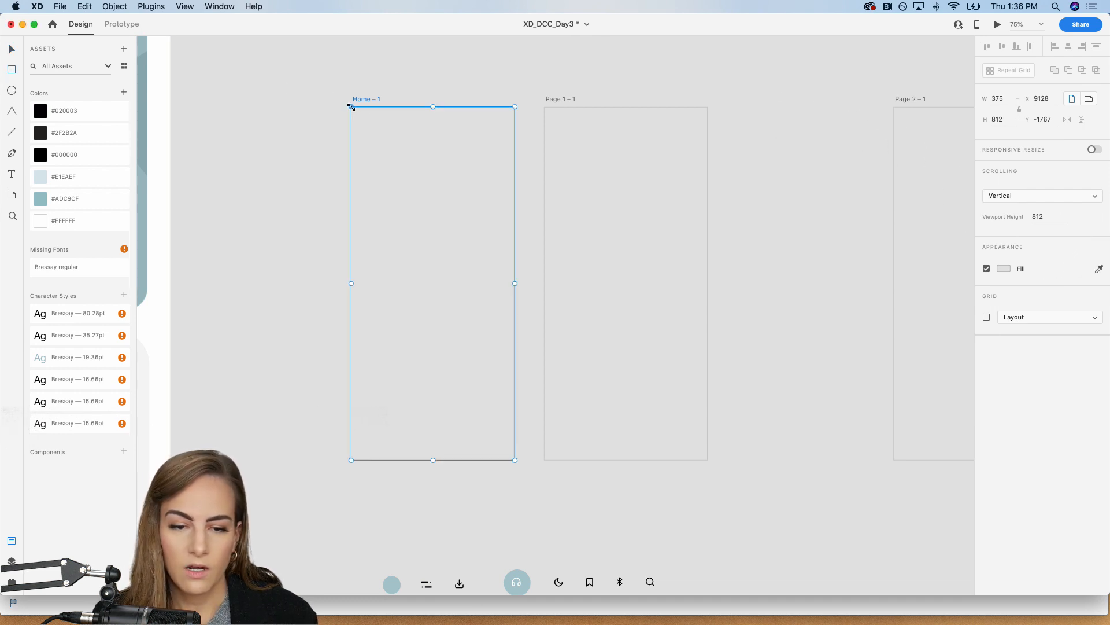
pyautogui.click(291, 113)
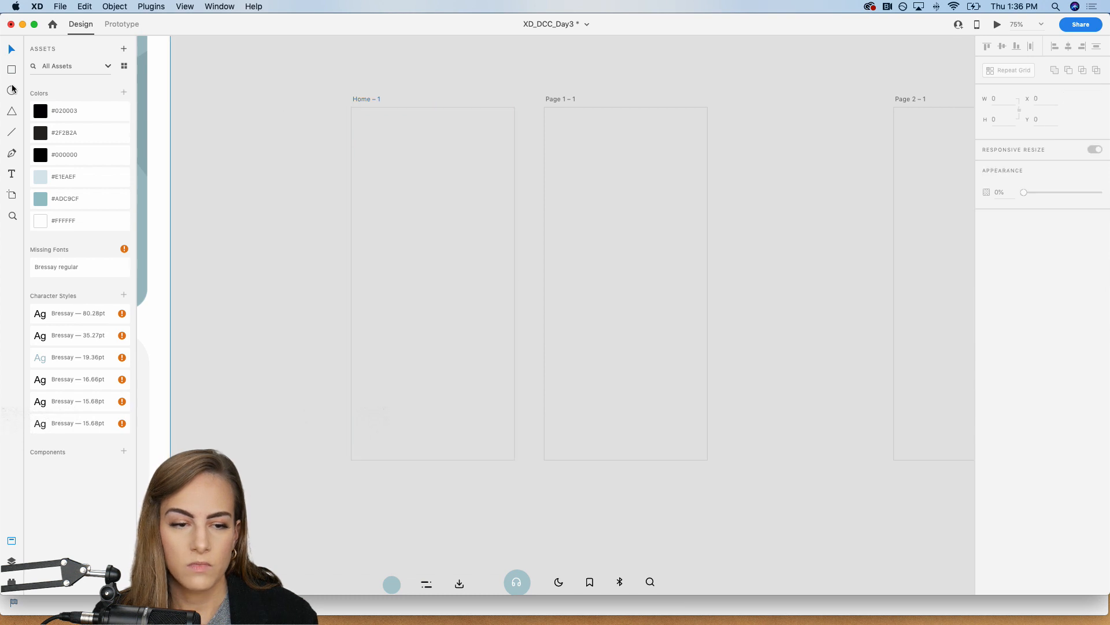
pyautogui.press('r')
pyautogui.moveTo(353, 108); pyautogui.dragTo(515, 460)
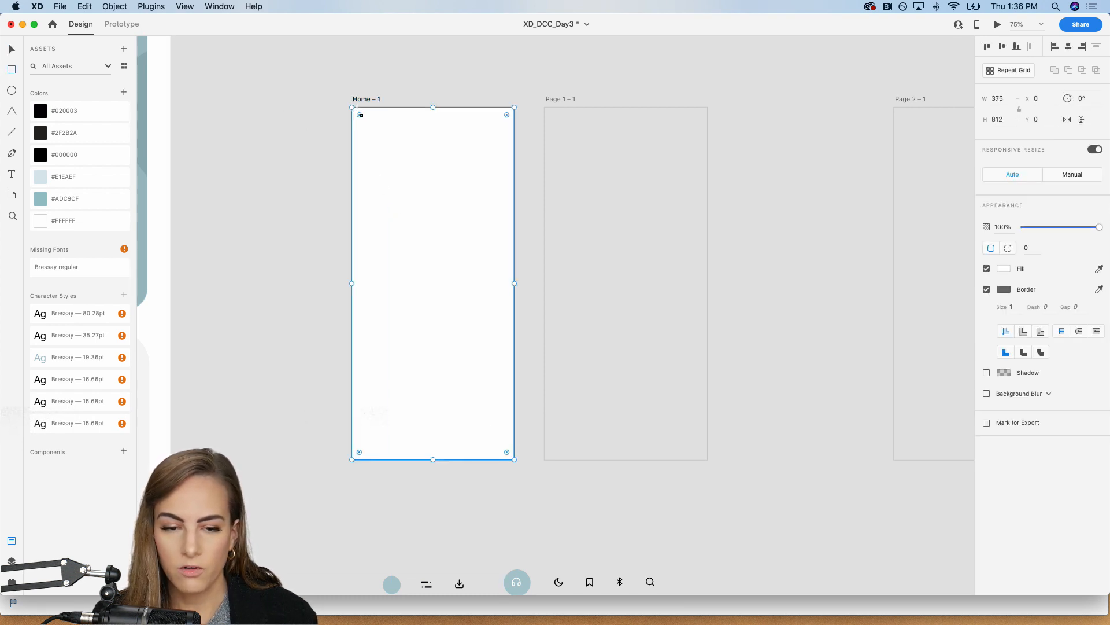
# Step: Round the Home – 1 rectangle's corners to a radius of about 53, remove its border, and deselect it
pyautogui.moveTo(358, 115); pyautogui.dragTo(374, 129)
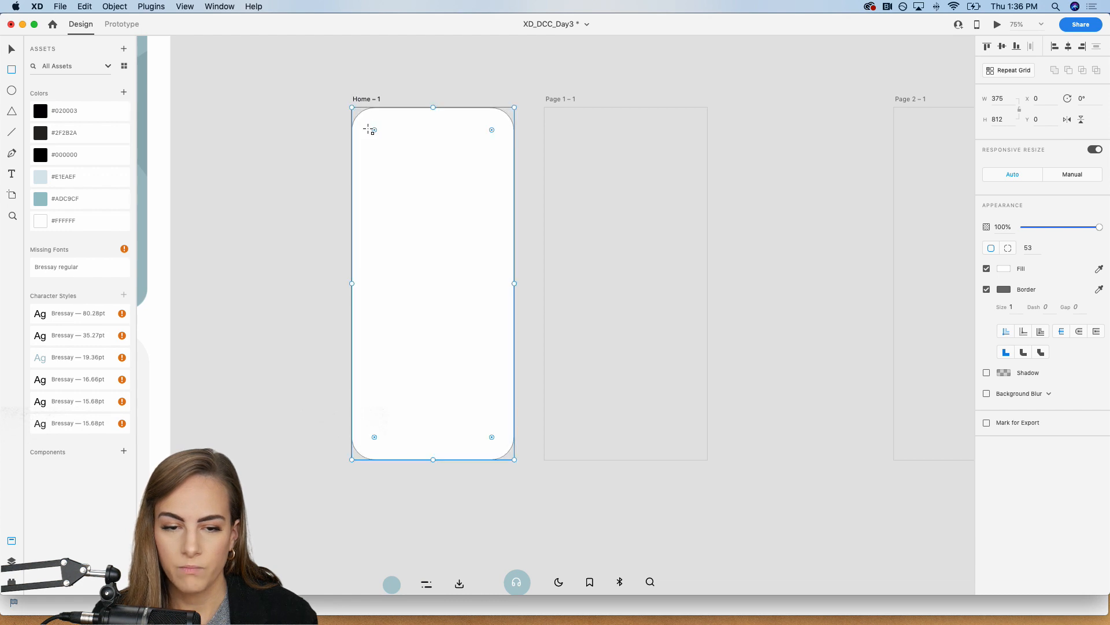
pyautogui.click(987, 290)
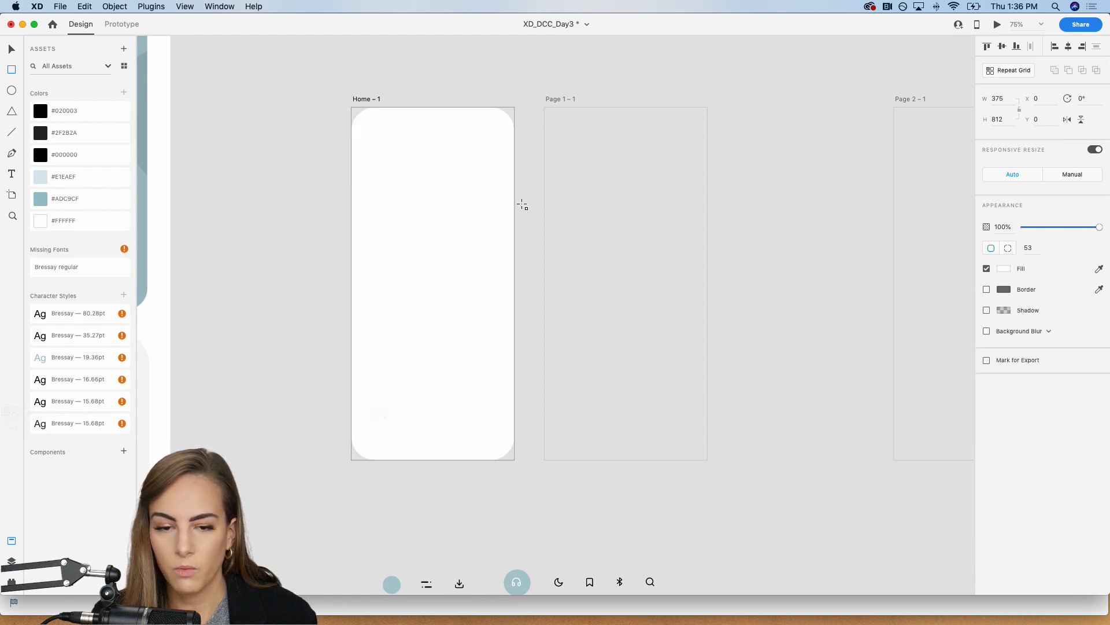
pyautogui.press('v')
pyautogui.click(303, 284)
# Step: Examine the supplied icons, star rating, text size controls, slider and book cover below the artboards up close
pyautogui.scroll(-5, 303, 288)
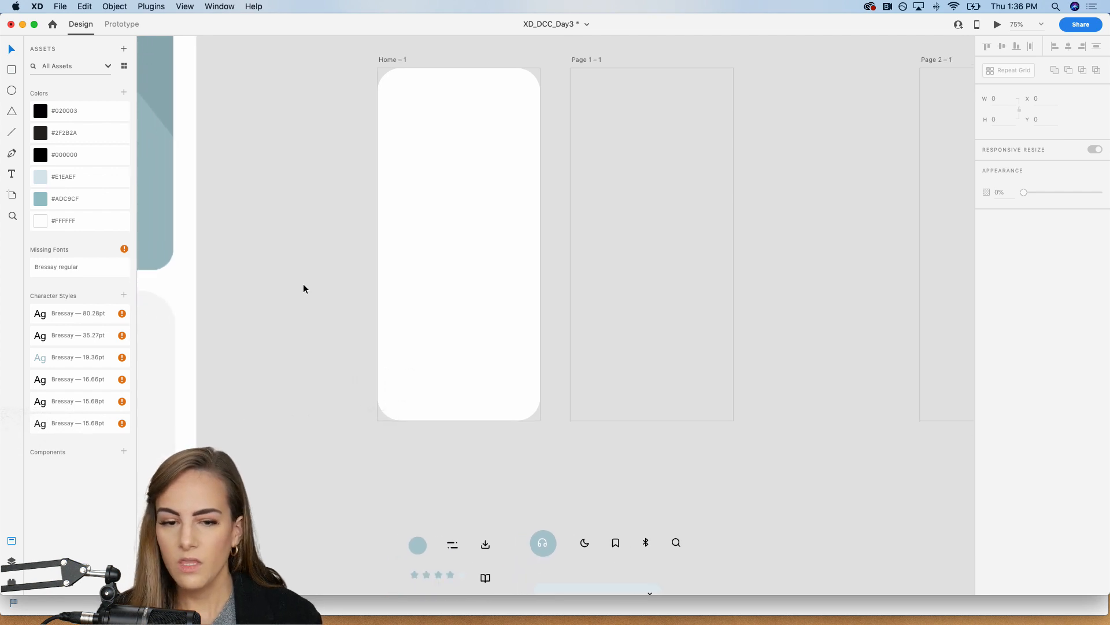
pyautogui.scroll(-3, 303, 288)
pyautogui.scroll(3, 303, 288)
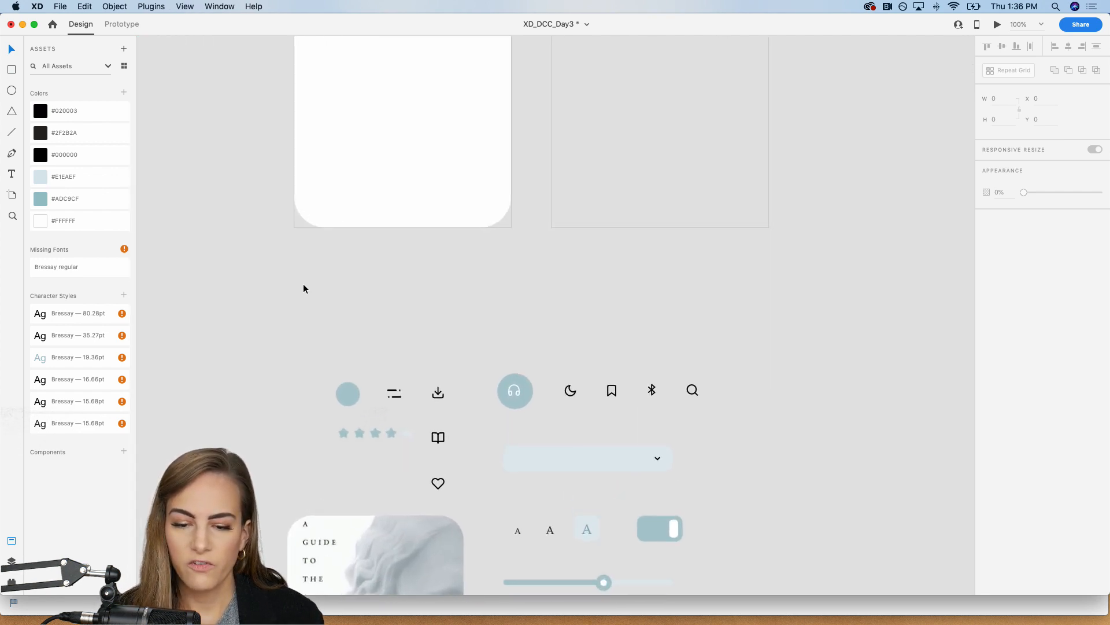
pyautogui.scroll(-4, 303, 288)
pyautogui.press('super+equal')
pyautogui.press('super+minus')
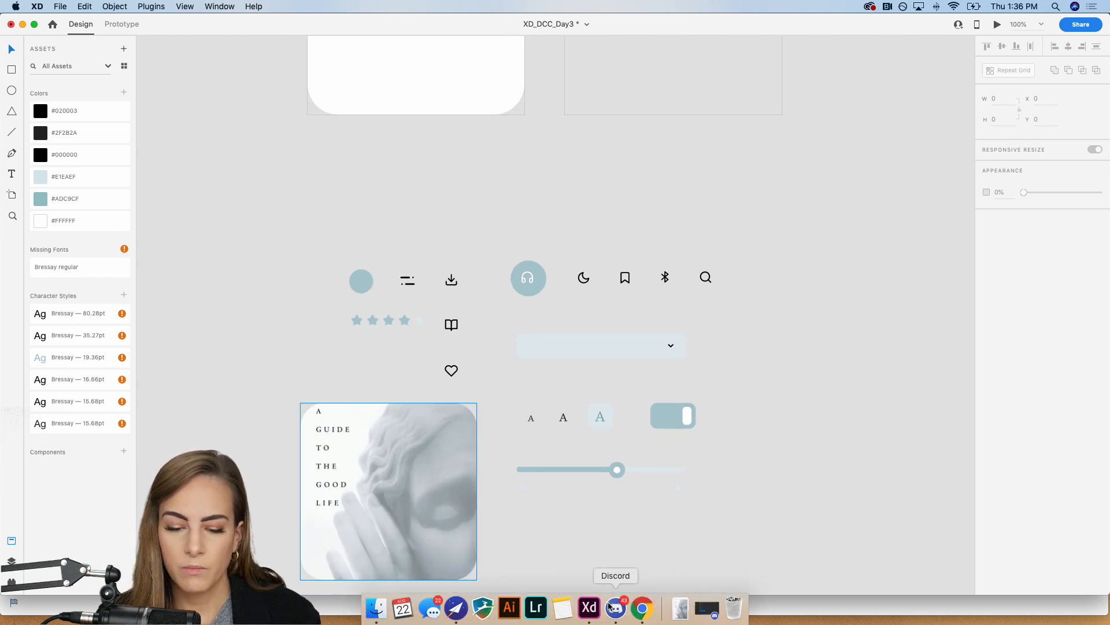
# Step: Show the Feather icons website in a new Chrome tab, and return to the supplied icons in Adobe XD
pyautogui.click(642, 611)
pyautogui.click(613, 27)
pyautogui.write('feathericons.com/?ref=producthunt')
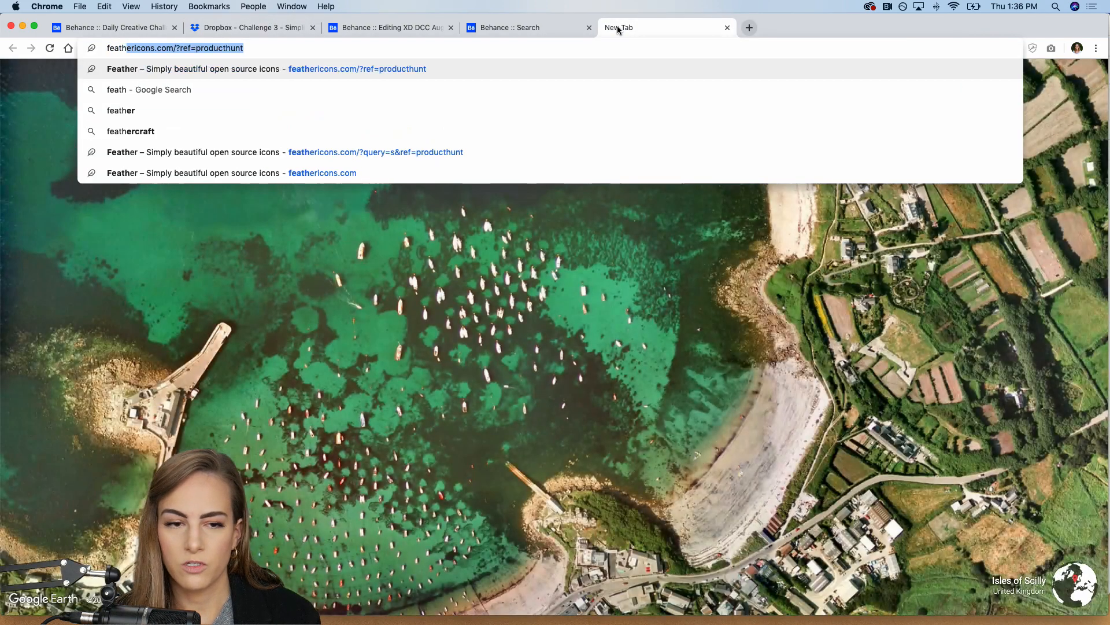
pyautogui.press('Return')
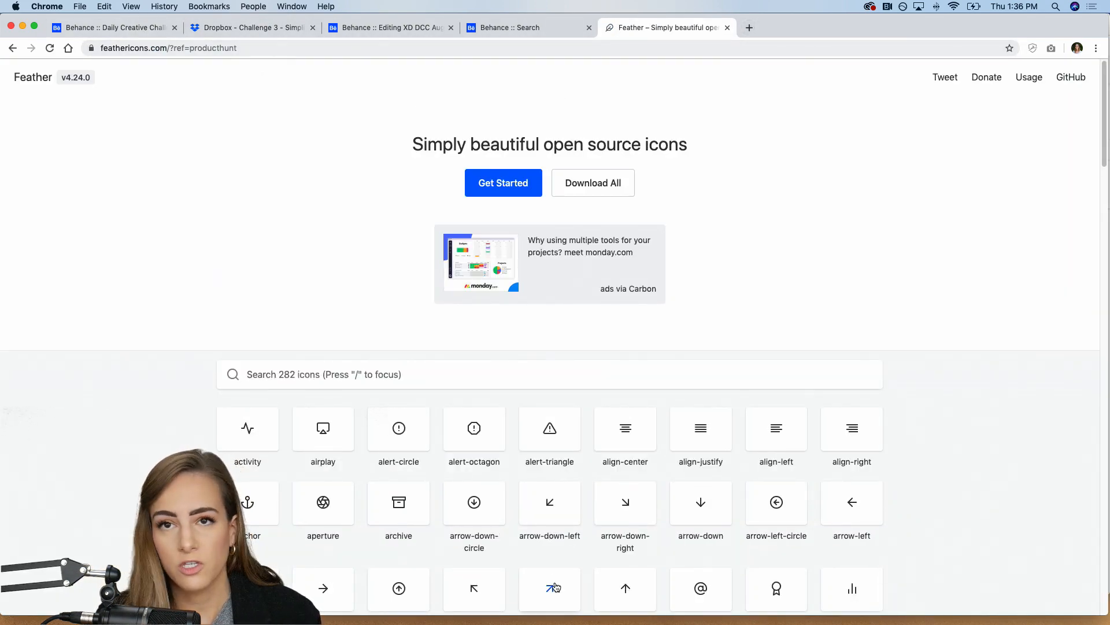
pyautogui.moveTo(562, 622)
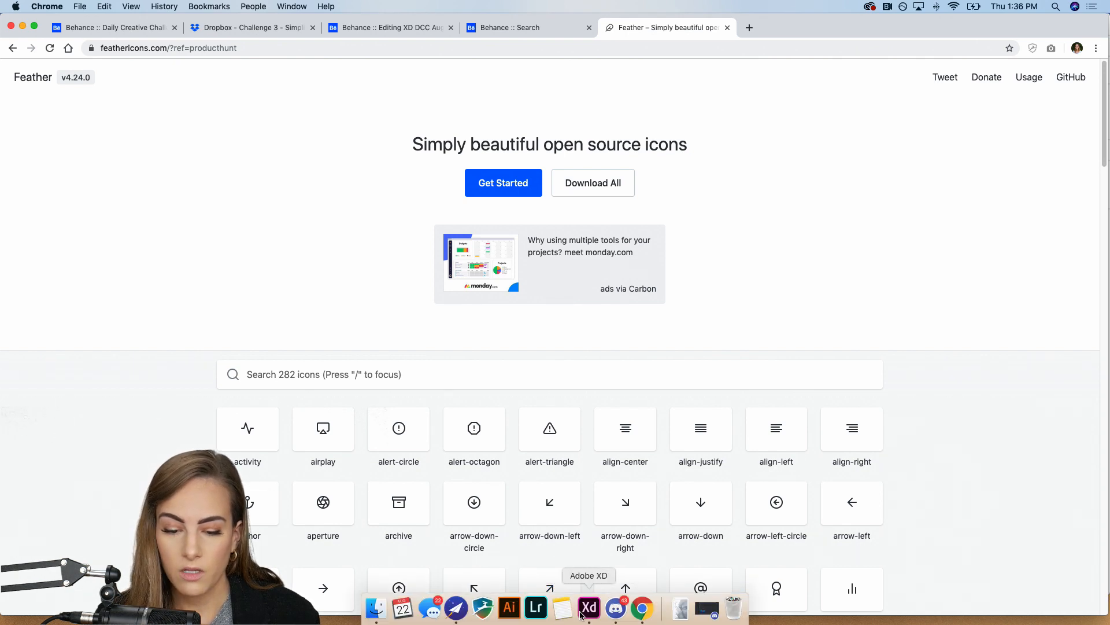
pyautogui.click(588, 607)
pyautogui.scroll(4, 431, 258)
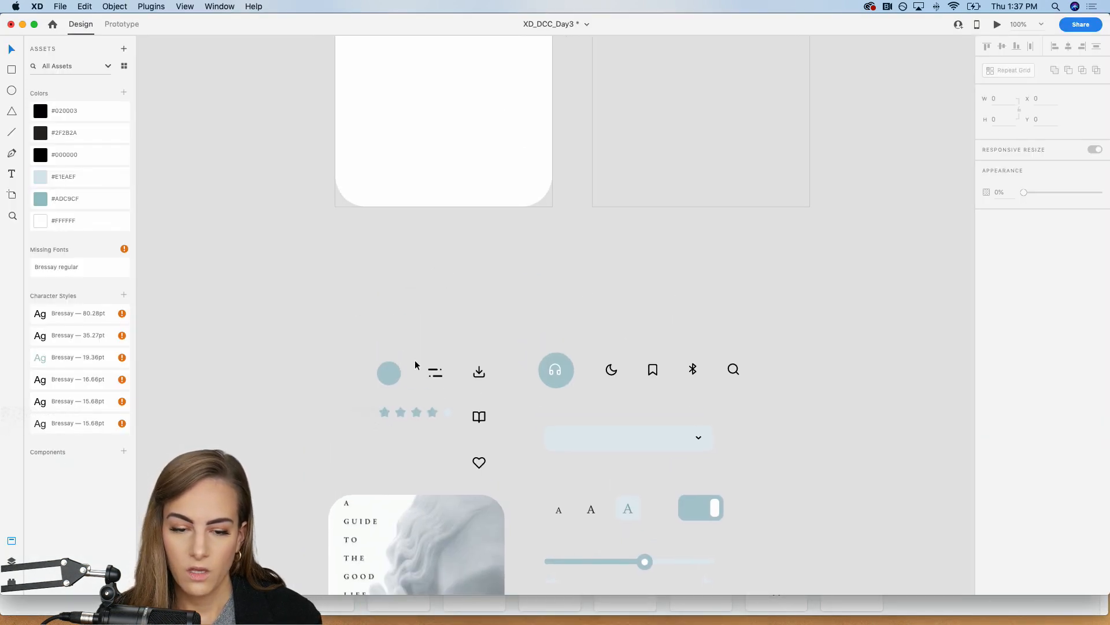
# Step: Copy the blue-grey circle and the menu icon from the supplied assets into the upper-left area of the Home – 1 artboard
pyautogui.click(393, 376)
pyautogui.keyDown('shift'); pyautogui.click(433, 375); pyautogui.keyUp('shift')
pyautogui.scroll(5, 434, 375)
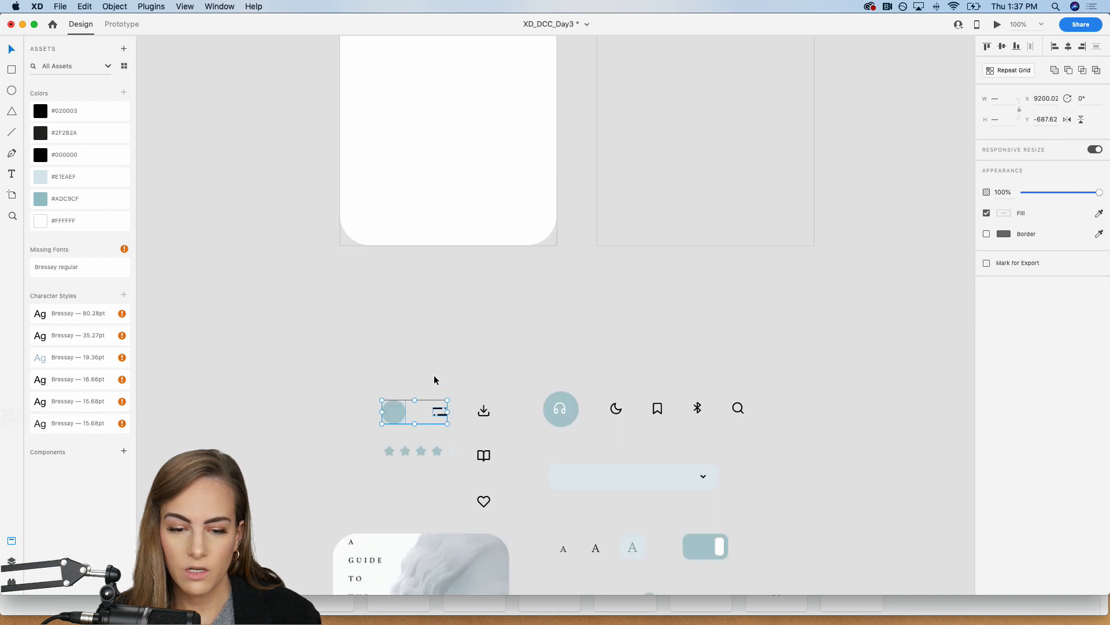
pyautogui.scroll(4, 432, 347)
pyautogui.press('z')
pyautogui.moveTo(326, 128); pyautogui.dragTo(589, 230)
pyautogui.press('v')
pyautogui.moveTo(513, 317); pyautogui.dragTo(349, 276)
pyautogui.click(233, 295)
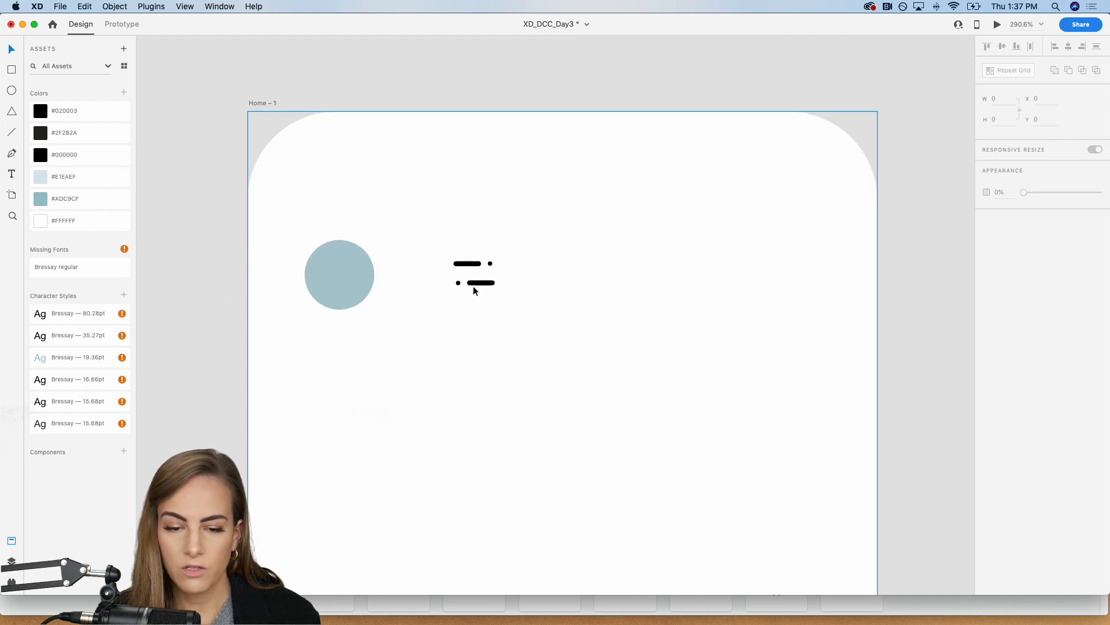
# Step: Move the menu icon to the right side of the Home – 1 header, level with the circle
pyautogui.click(474, 283)
pyautogui.moveTo(477, 284); pyautogui.dragTo(805, 287)
pyautogui.click(220, 332)
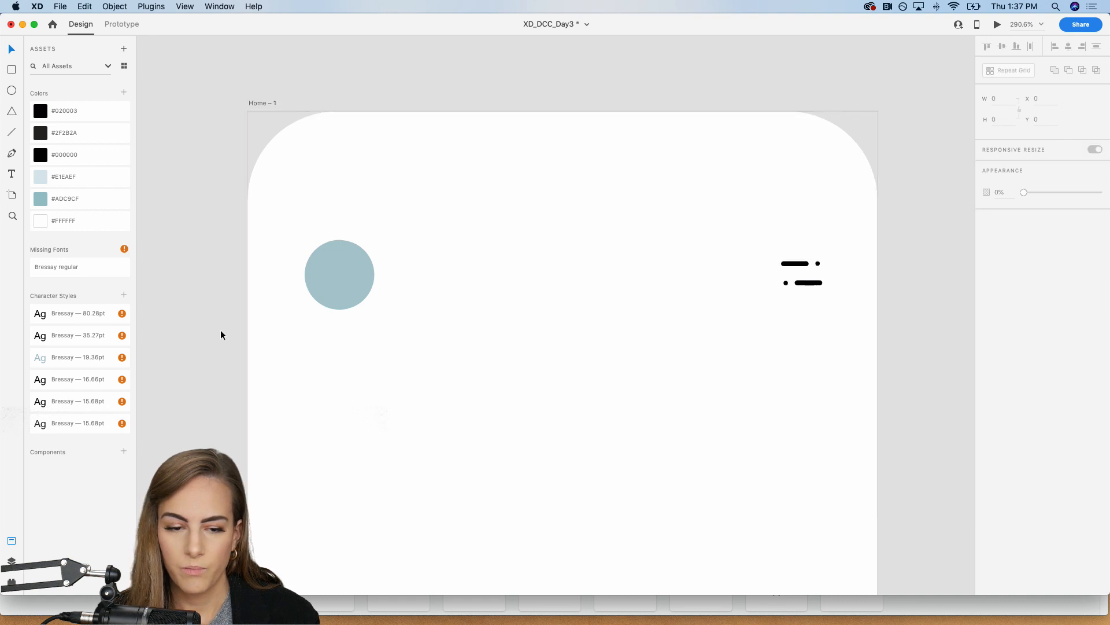
# Step: Rename the Home – 1 artboard to Thumbnail View
pyautogui.press('super+1')
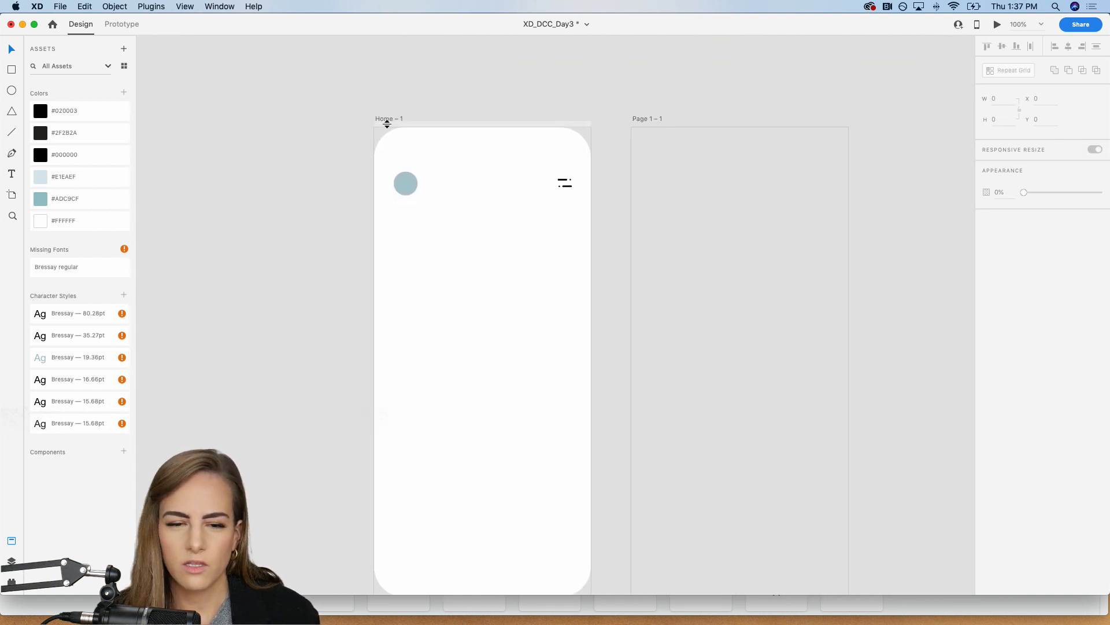
pyautogui.click(388, 120)
pyautogui.doubleClick(387, 120)
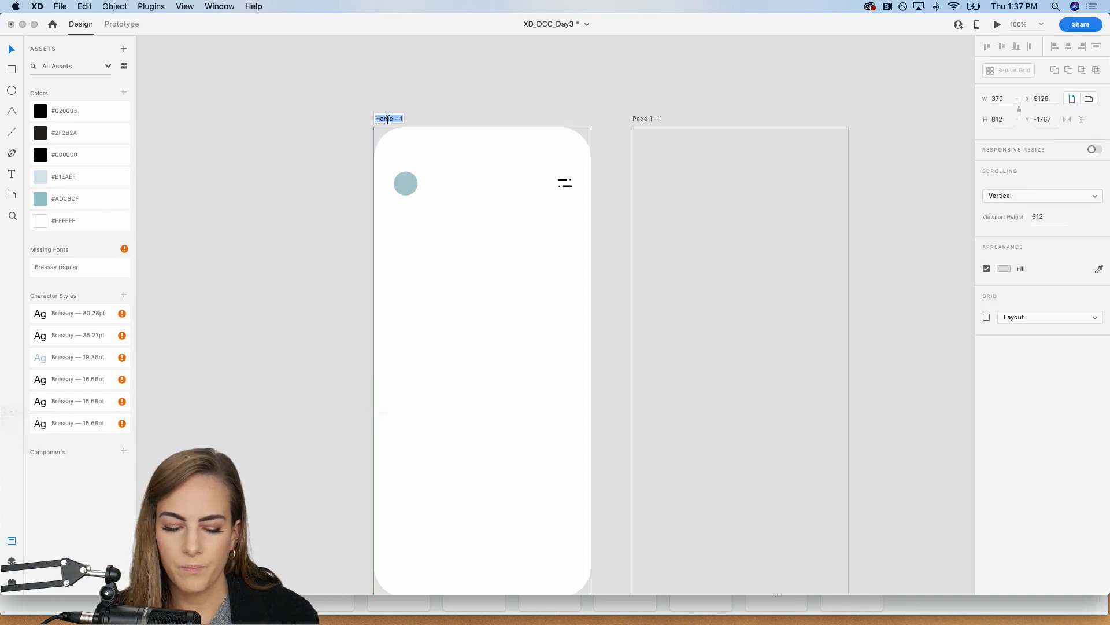
pyautogui.write('Thumbnai')
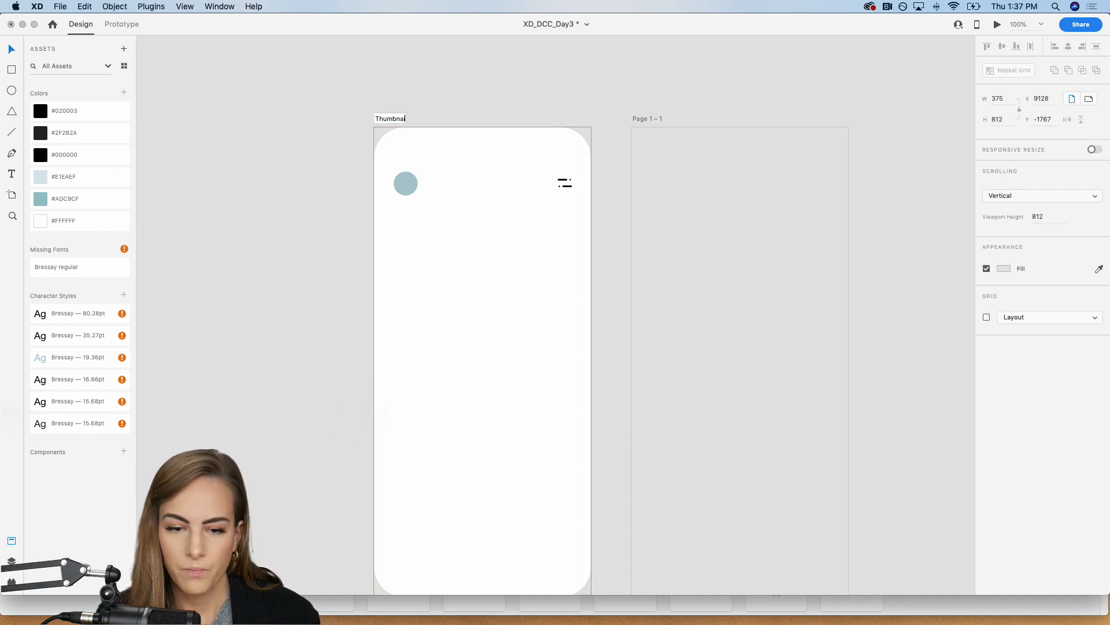
pyautogui.write('l View')
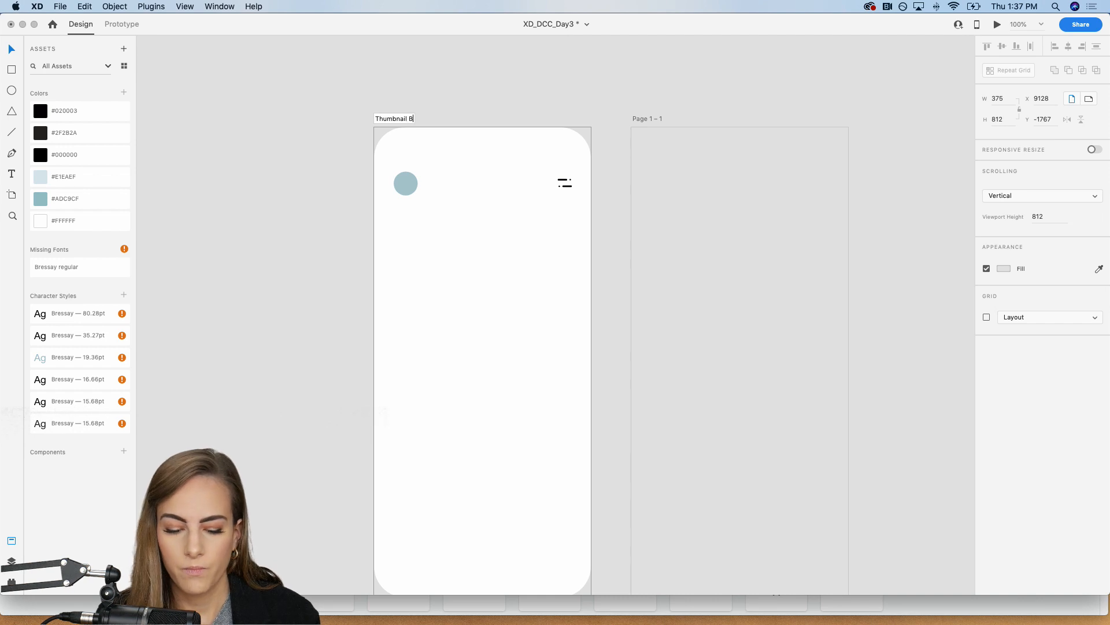
pyautogui.press('Return')
# Step: Copy the supplied book cover into the Thumbnail View artboard and place it centred below the header
pyautogui.scroll(-10, 242, 183)
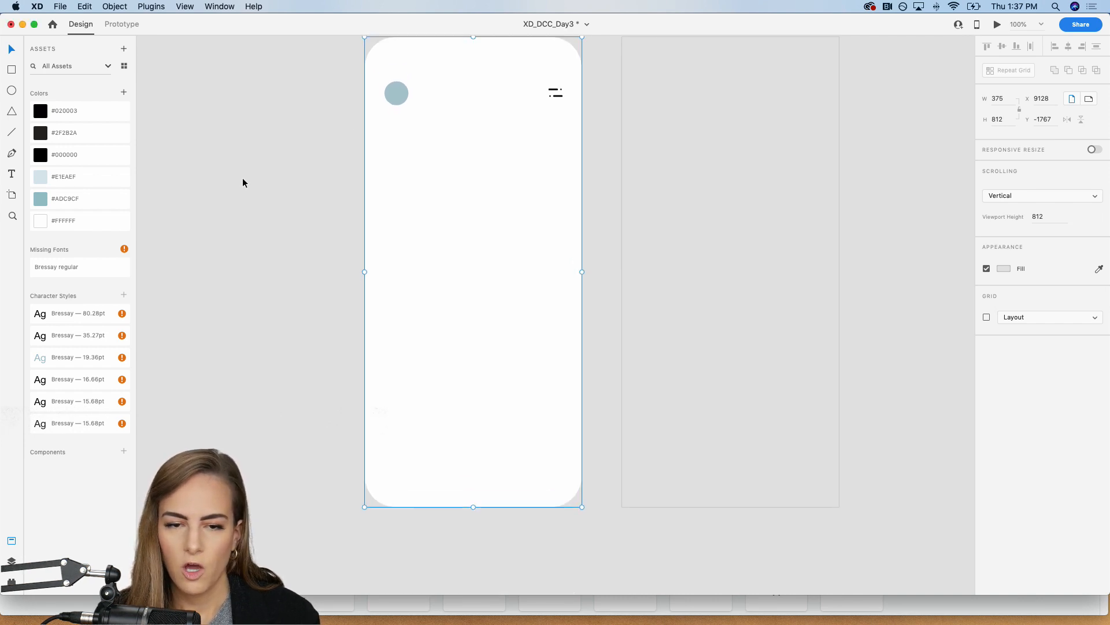
pyautogui.scroll(-5, 243, 179)
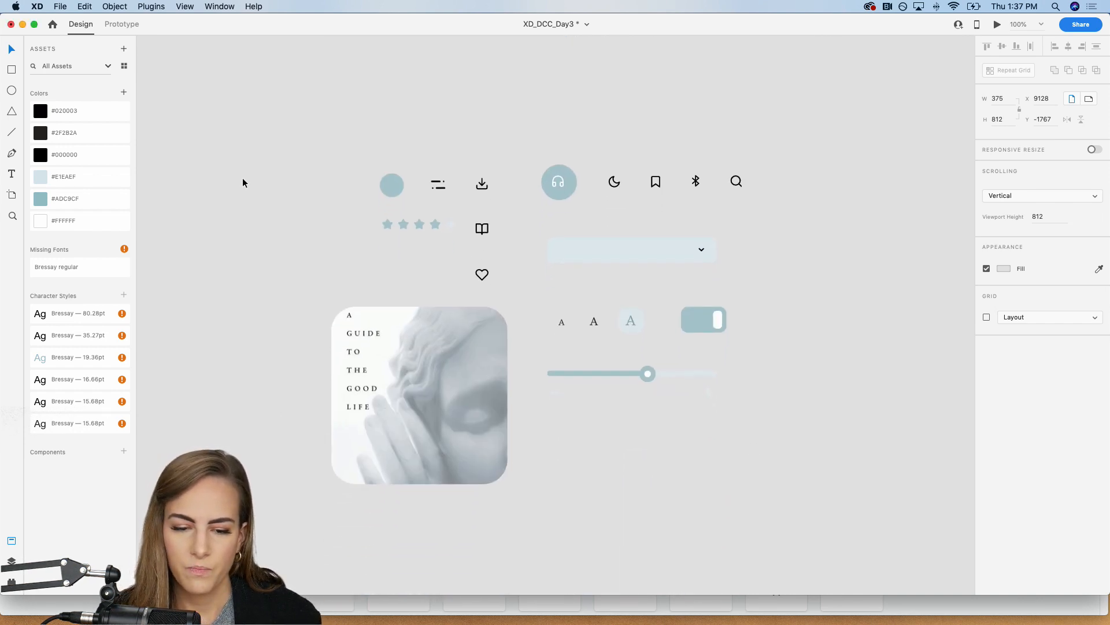
pyautogui.click(440, 383)
pyautogui.scroll(5, 440, 382)
pyautogui.scroll(5, 439, 383)
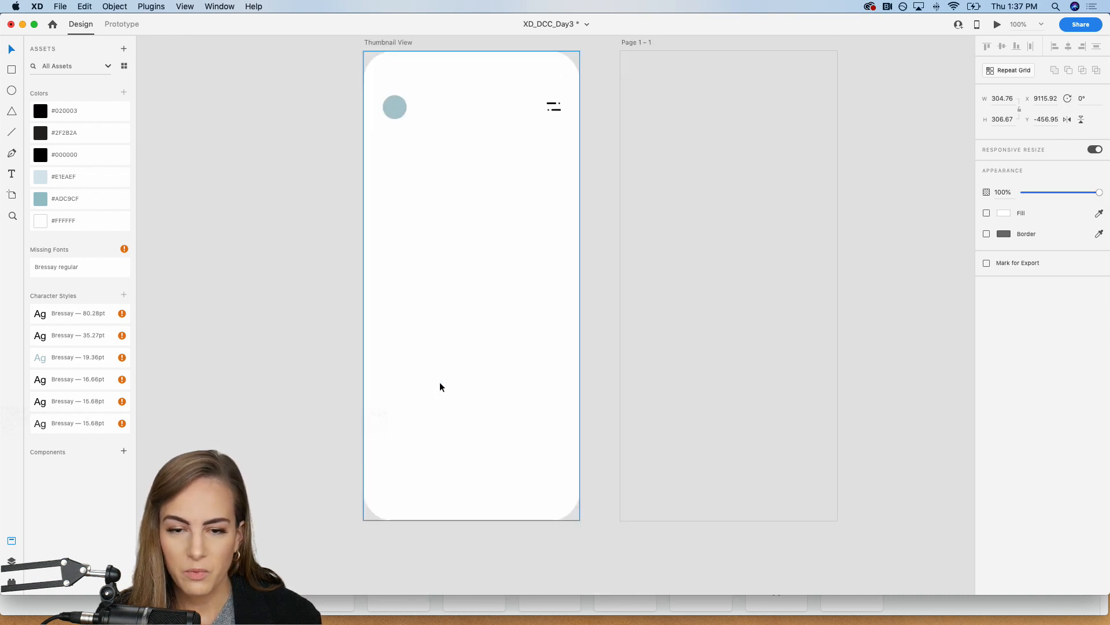
pyautogui.click(439, 383)
pyautogui.press('super+v')
pyautogui.moveTo(451, 316); pyautogui.dragTo(450, 262)
pyautogui.click(313, 301)
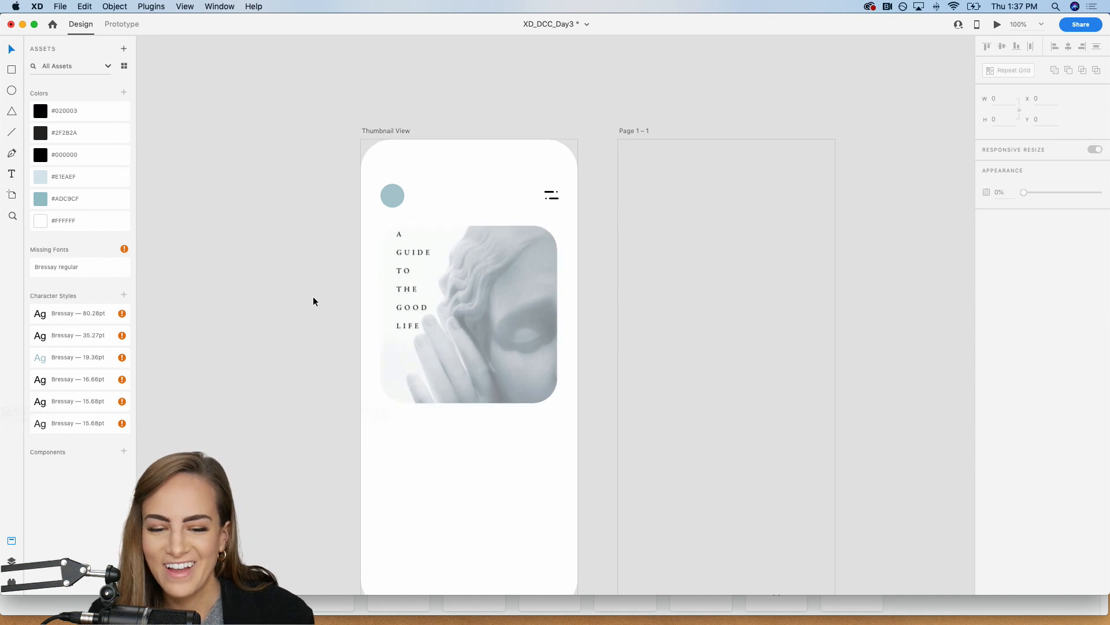
pyautogui.scroll(-2, 313, 301)
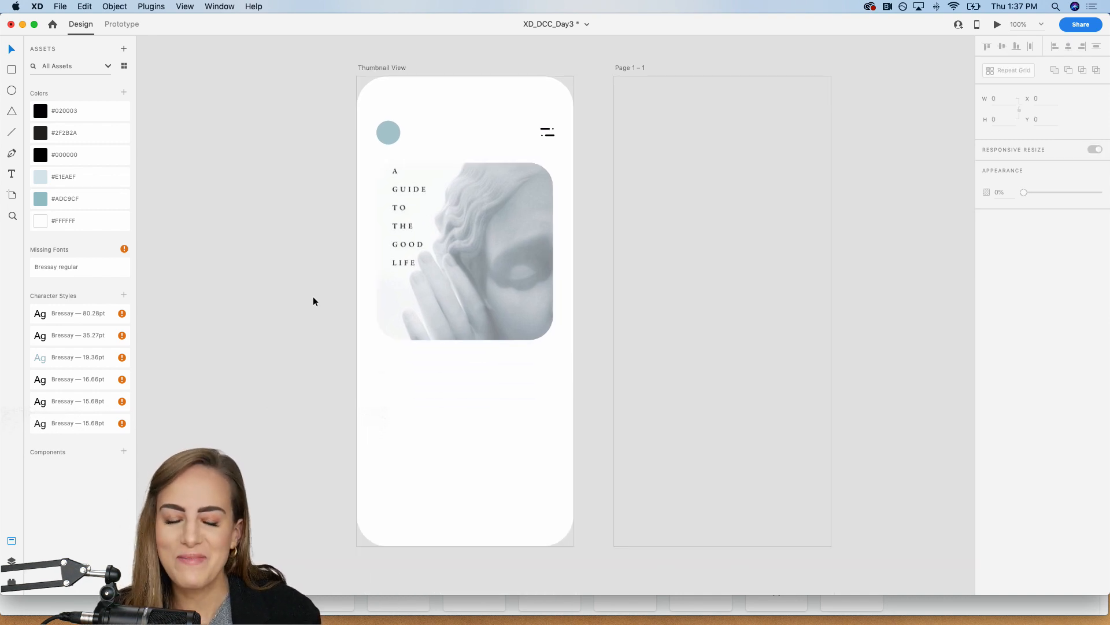
pyautogui.click(472, 289)
pyautogui.moveTo(472, 289); pyautogui.dragTo(472, 287)
pyautogui.click(304, 328)
# Step: Copy the supplied star rating into Thumbnail View and place it under the book cover, aligned with the cover's left edge
pyautogui.scroll(-6, 304, 328)
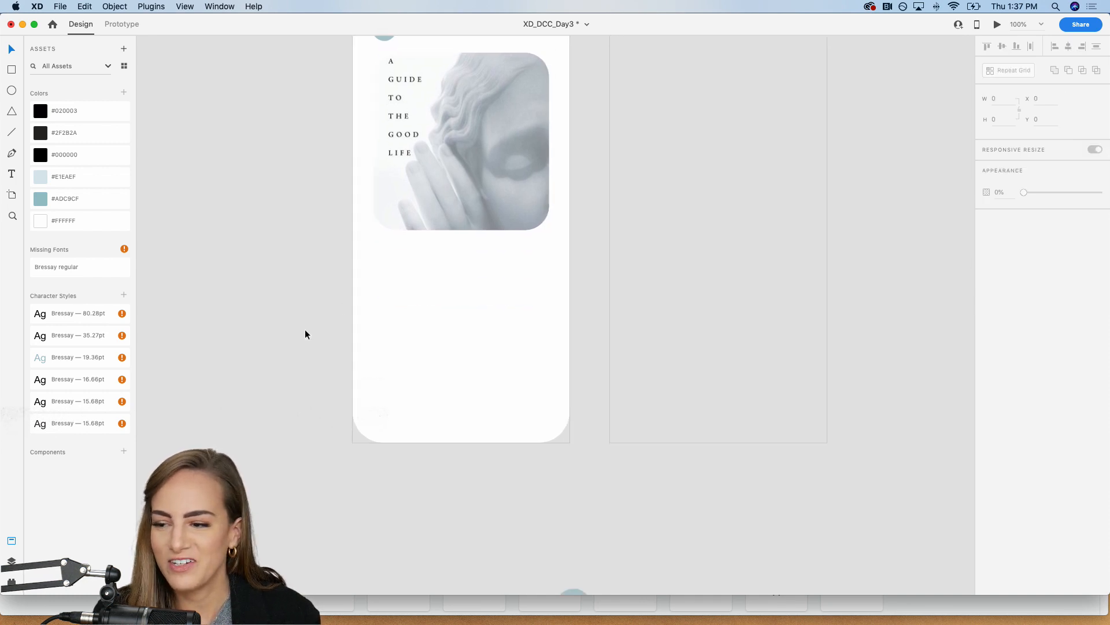
pyautogui.scroll(-3, 304, 329)
pyautogui.click(428, 439)
pyautogui.press('super+c')
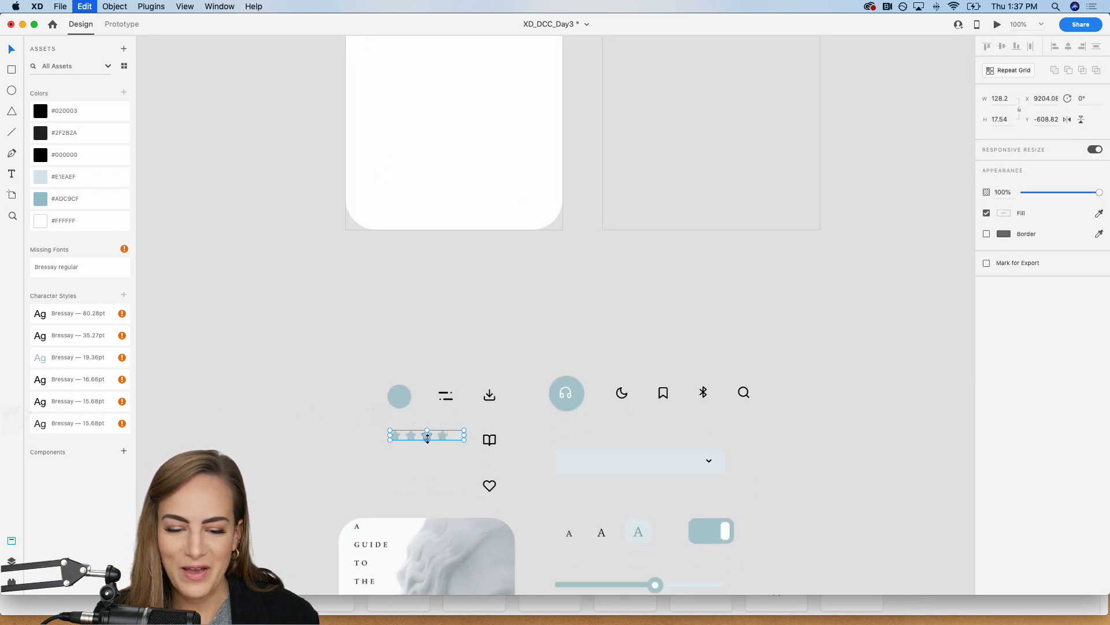
pyautogui.scroll(5, 428, 439)
pyautogui.scroll(3, 446, 376)
pyautogui.click(445, 375)
pyautogui.press('super+v')
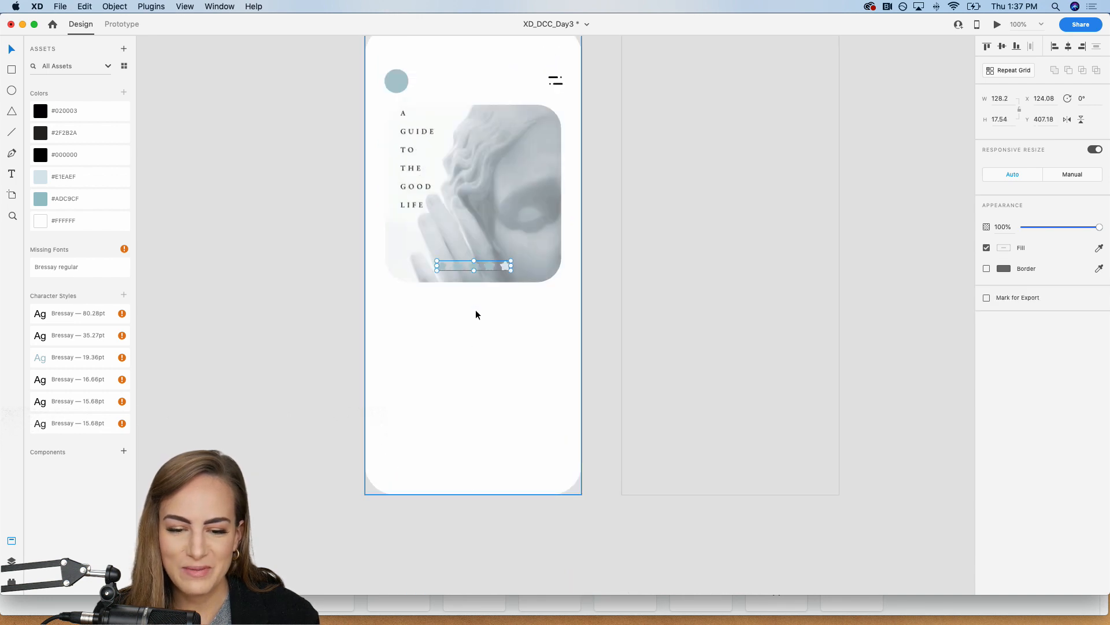
pyautogui.moveTo(484, 266); pyautogui.dragTo(435, 301)
pyautogui.click(273, 320)
# Step: Add a text box about 252 × 145 below the star rating containing the title "A Guide to the Good Life"
pyautogui.scroll(-5, 274, 320)
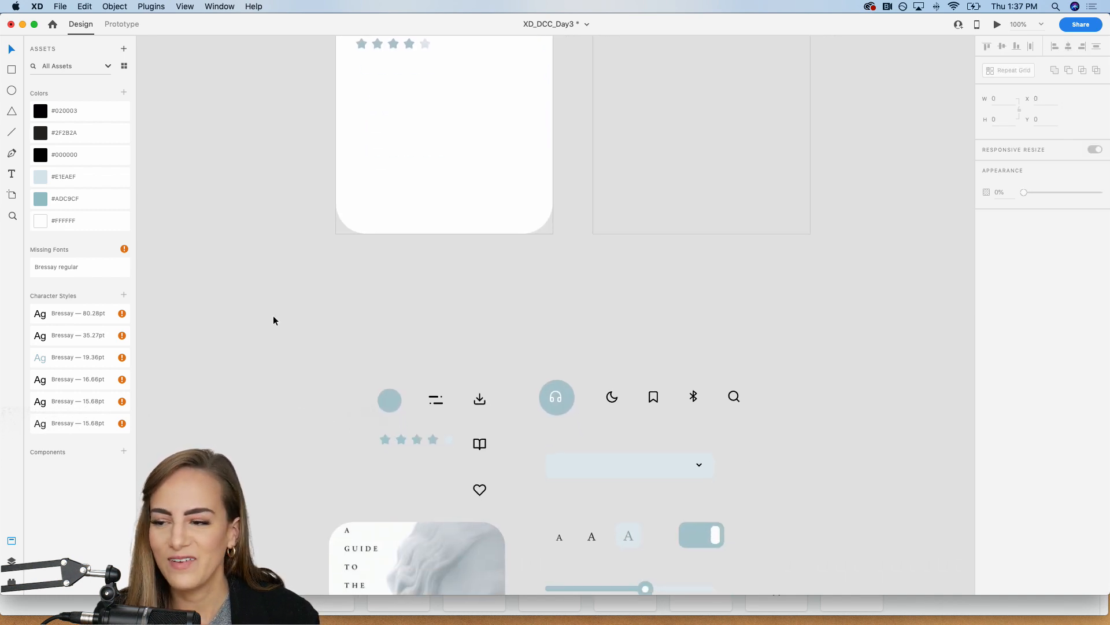
pyautogui.scroll(-3, 273, 321)
pyautogui.scroll(5, 274, 320)
pyautogui.scroll(5, 273, 320)
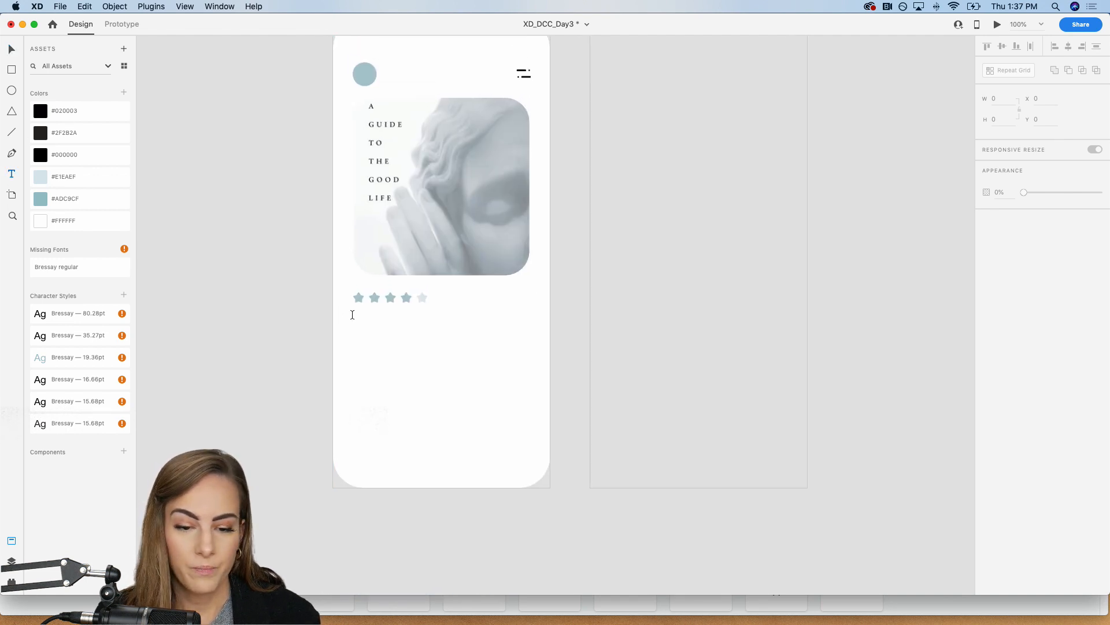
pyautogui.moveTo(363, 326); pyautogui.dragTo(508, 407)
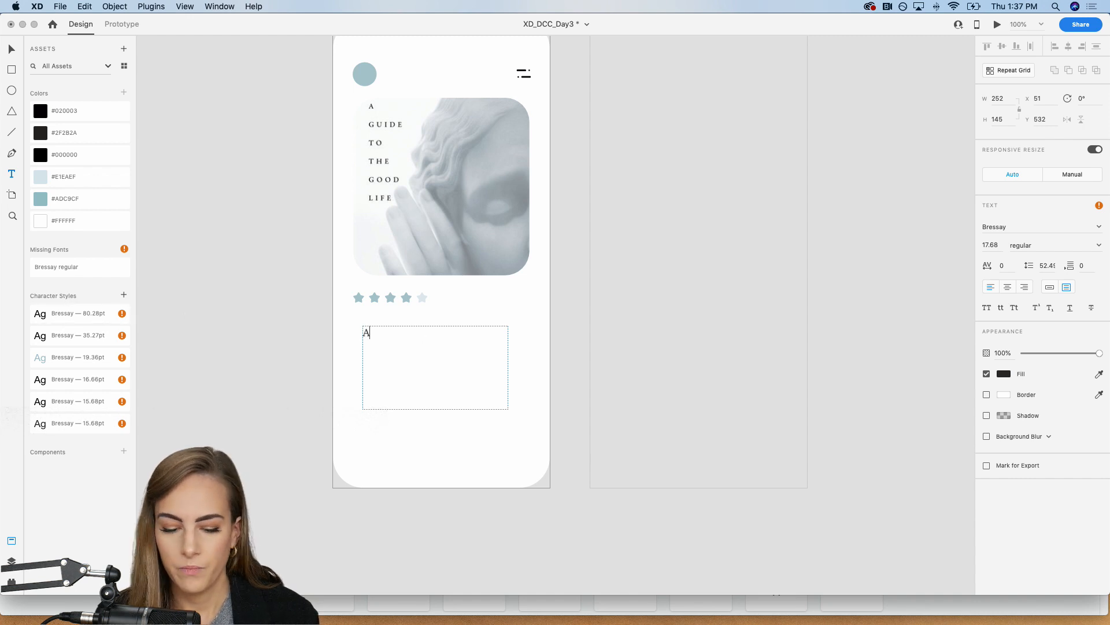
pyautogui.write('A Guide to the Good Life')
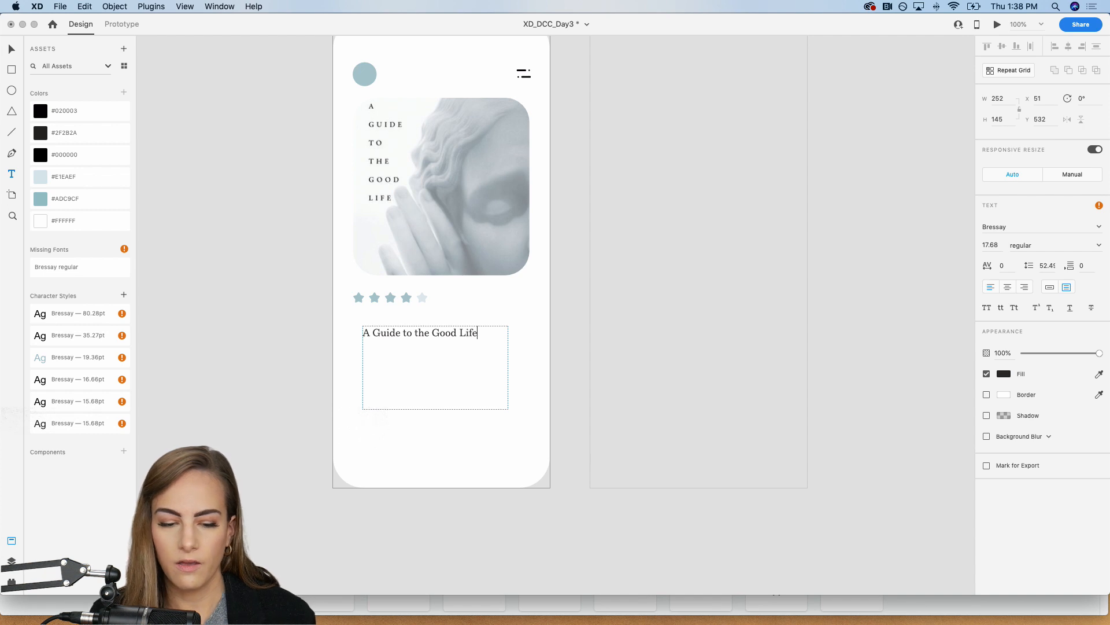
pyautogui.press('Escape')
# Step: Set the title's font size to 35
pyautogui.click(991, 245)
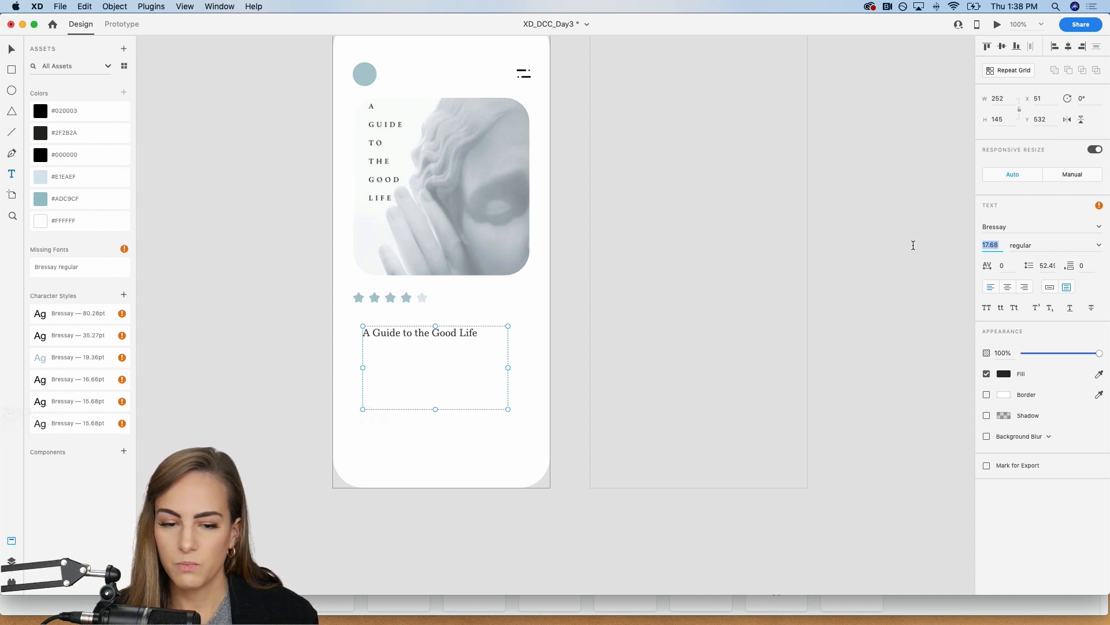
pyautogui.write('40')
pyautogui.press('Return')
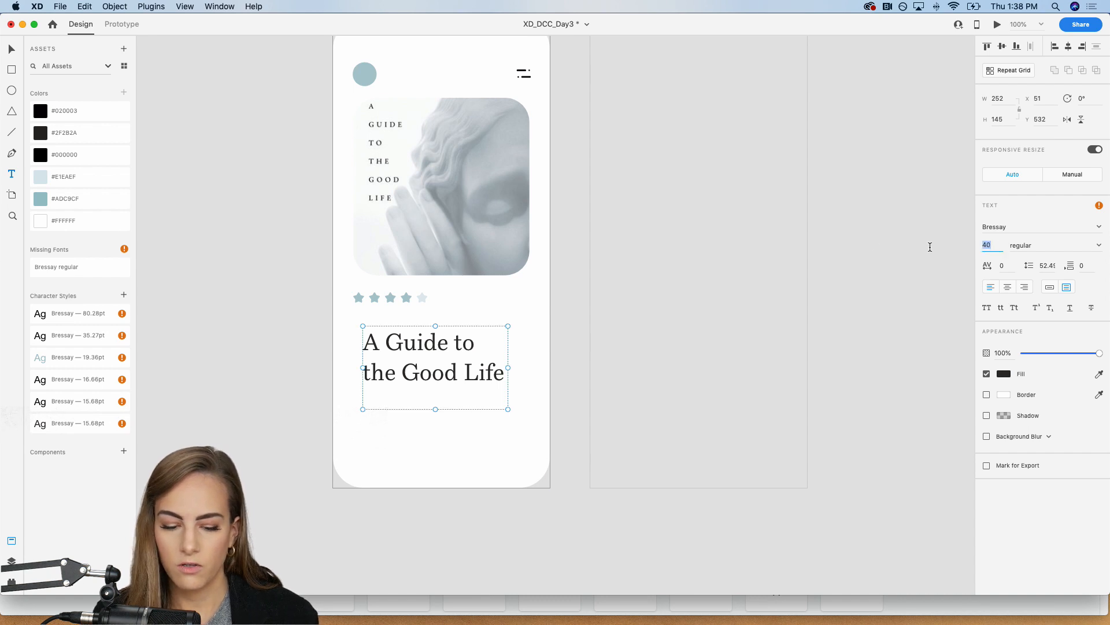
pyautogui.write('35')
pyautogui.press('Return')
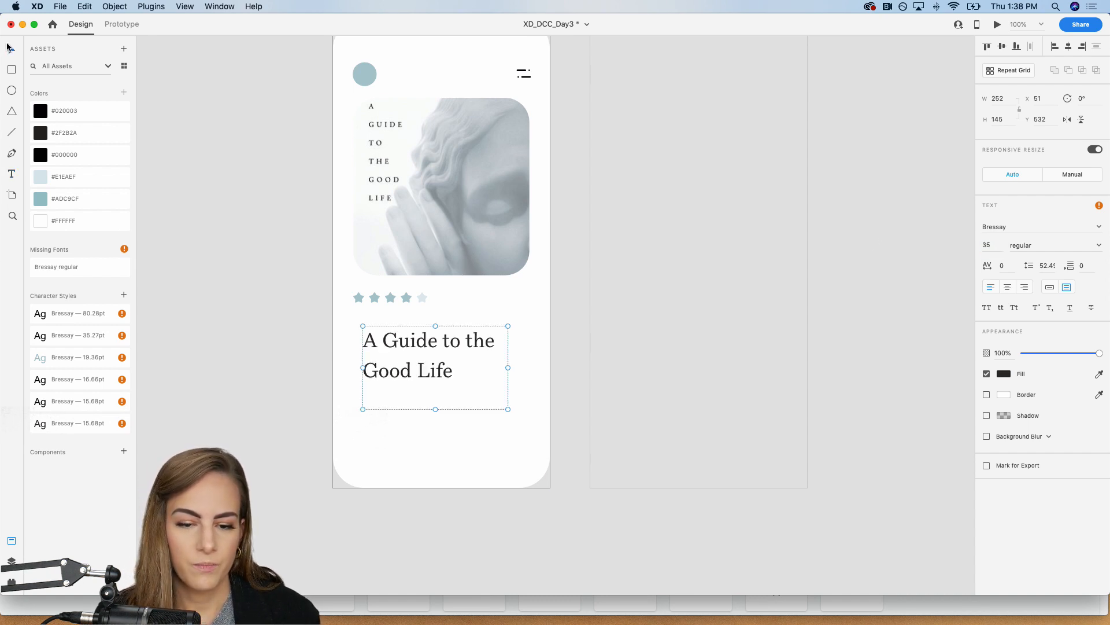
# Step: Align the title box under the star rating at about X 34, Y 521, and narrow it to about 222 wide
pyautogui.moveTo(401, 350); pyautogui.dragTo(392, 346)
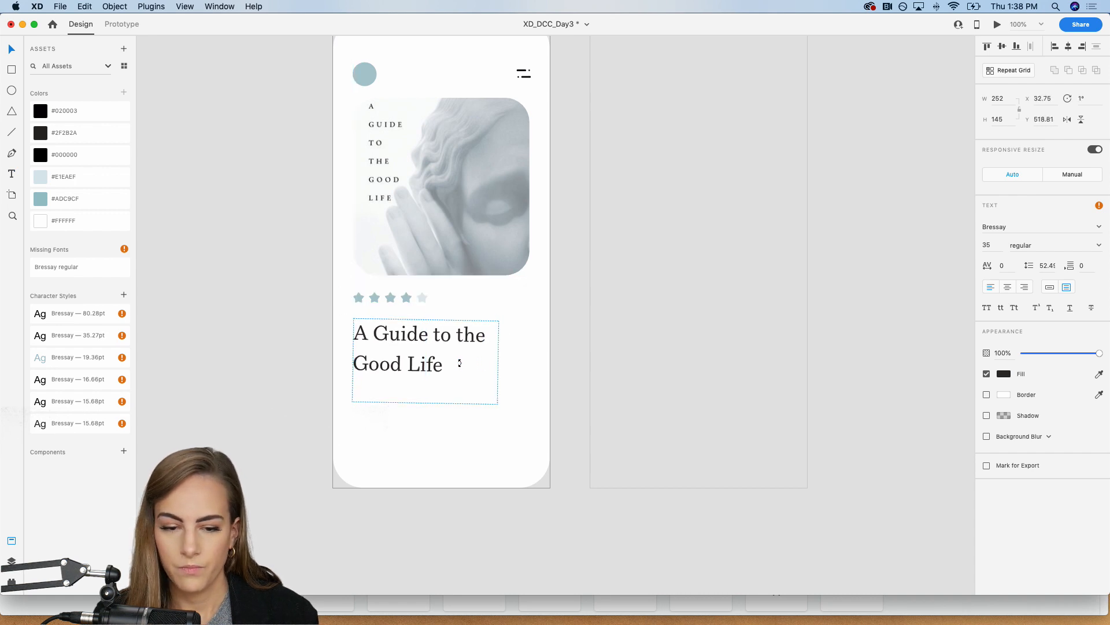
pyautogui.moveTo(495, 362); pyautogui.dragTo(481, 361)
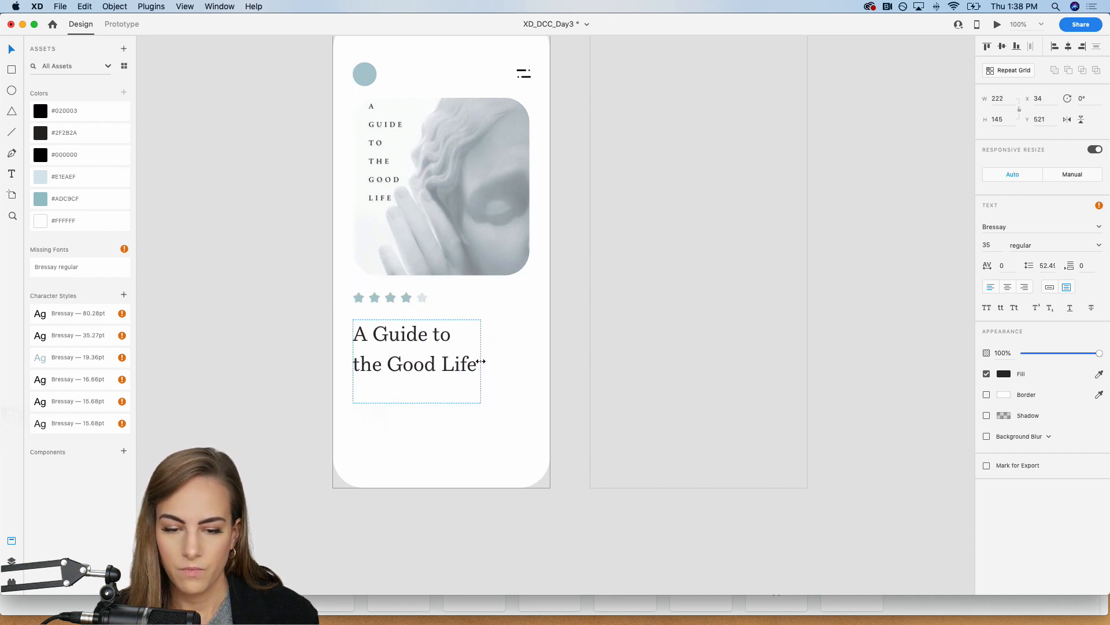
pyautogui.click(302, 350)
# Step: Switch the title to auto-width text and scale it up to font size 39, positioned at about X 35, Y 516
pyautogui.click(466, 372)
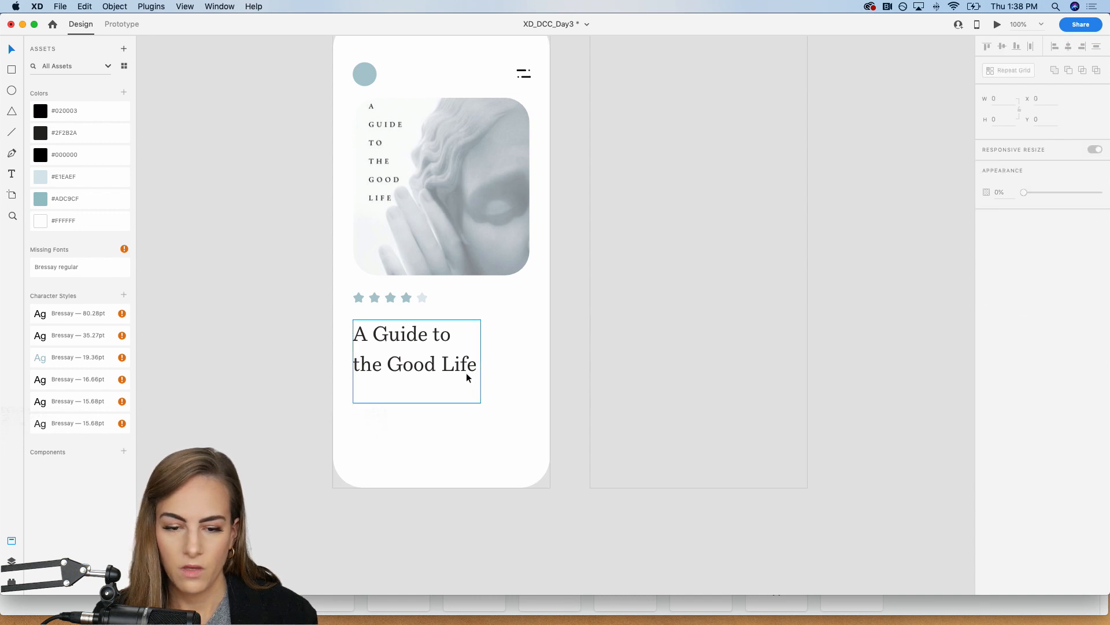
pyautogui.click(1049, 287)
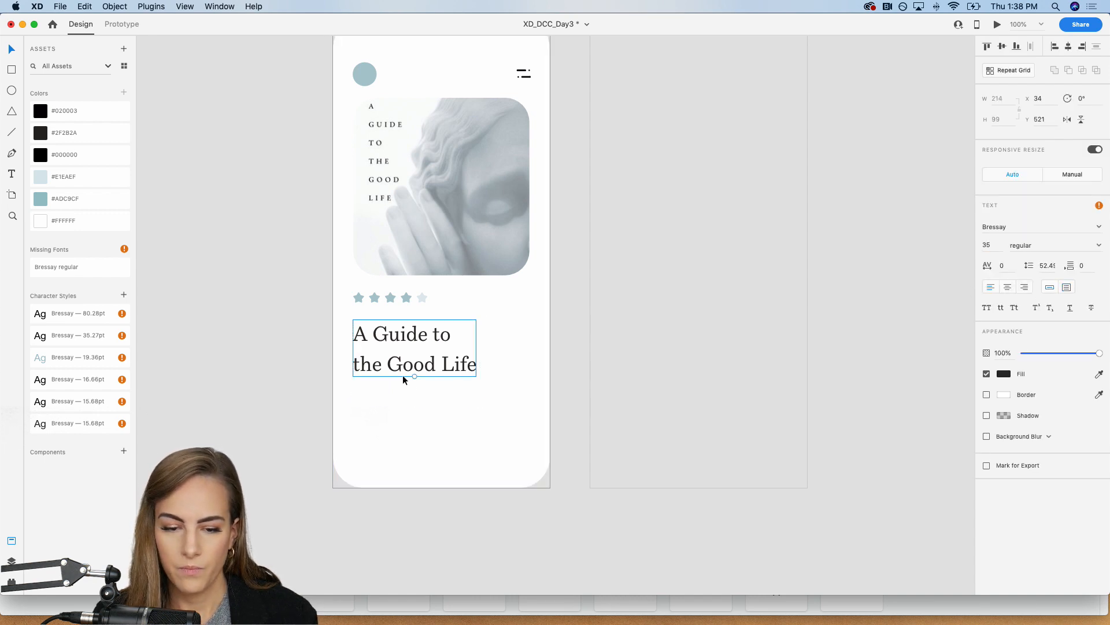
pyautogui.moveTo(415, 378); pyautogui.dragTo(401, 366)
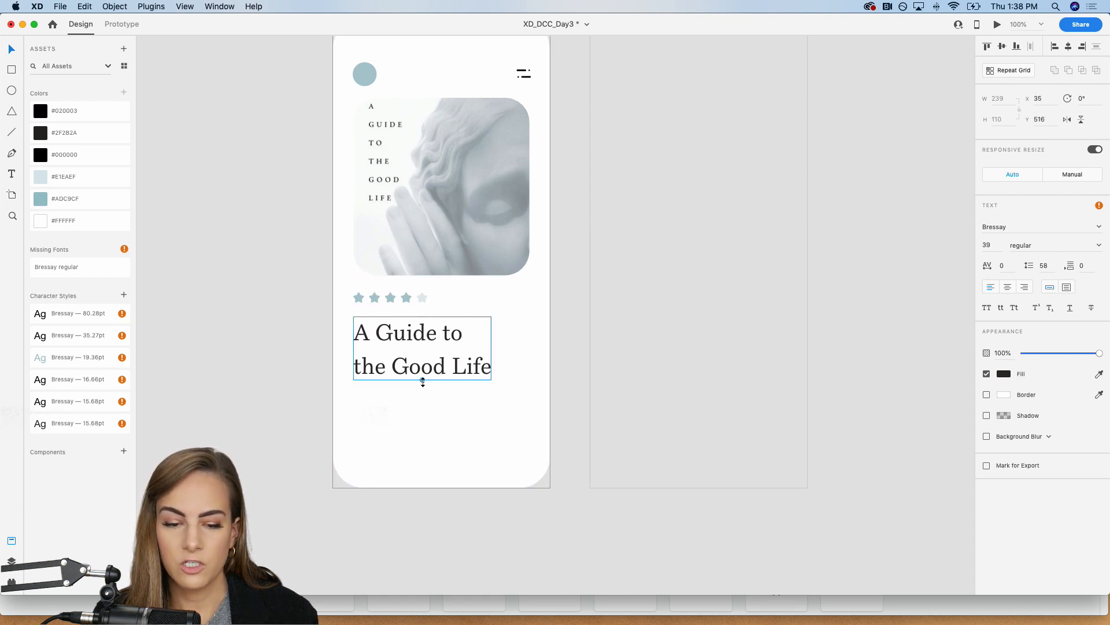
pyautogui.moveTo(422, 380)
pyautogui.mouseDown()
pyautogui.moveTo(424, 407)
pyautogui.moveTo(424, 385)
pyautogui.mouseUp()
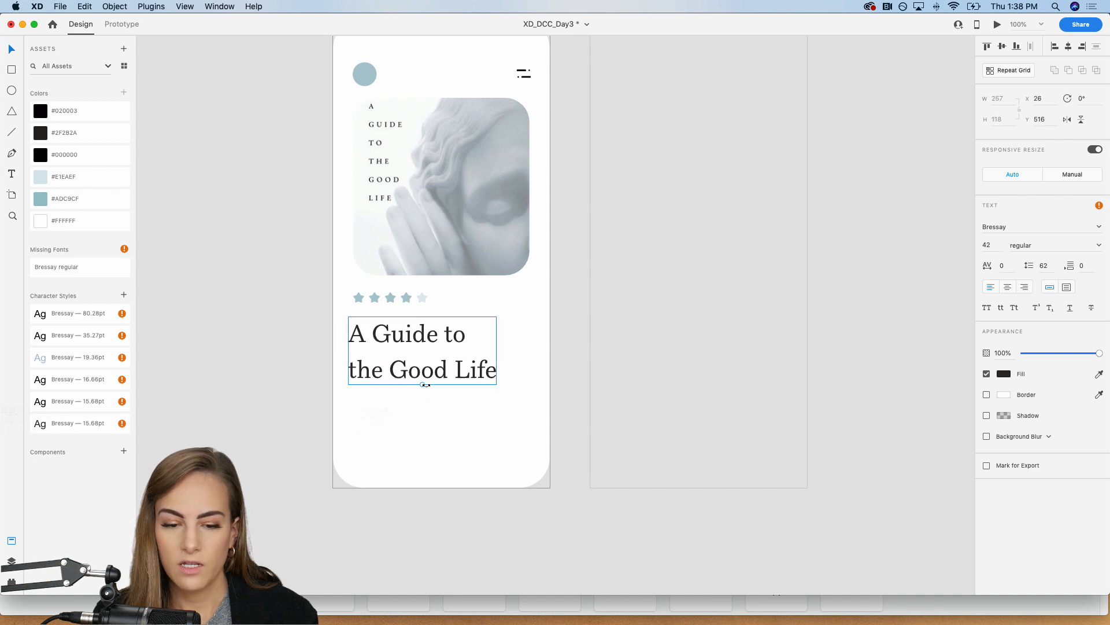
pyautogui.press('super+z')
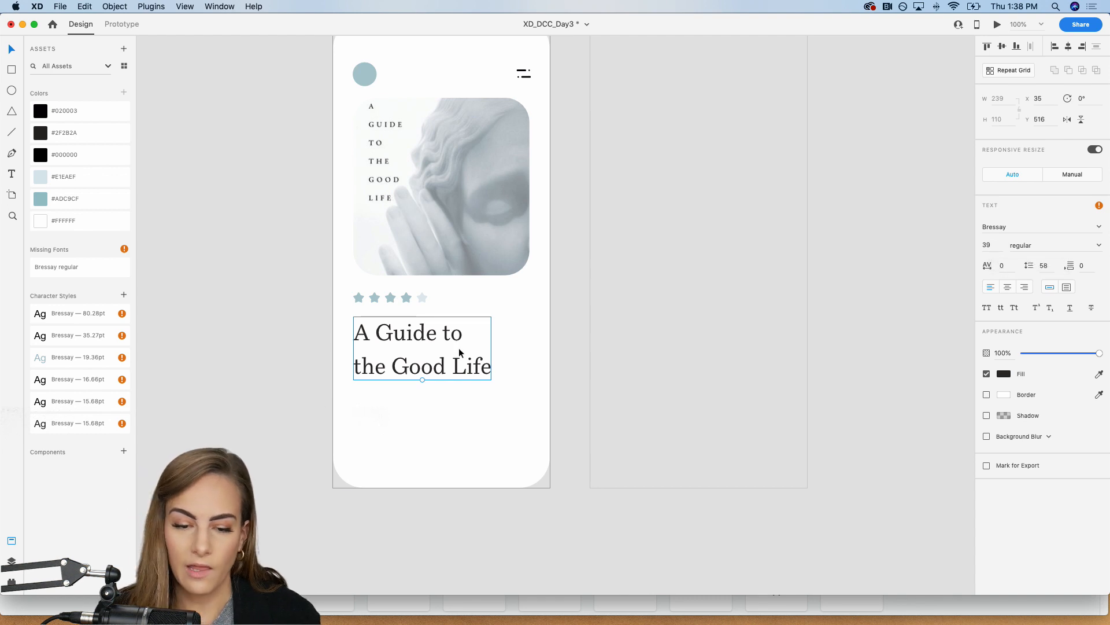
pyautogui.click(307, 380)
# Step: Add a text box about 228 × 65 beneath the title containing the byline "By: William B. Irvine"
pyautogui.scroll(-3, 307, 380)
pyautogui.scroll(3, 307, 378)
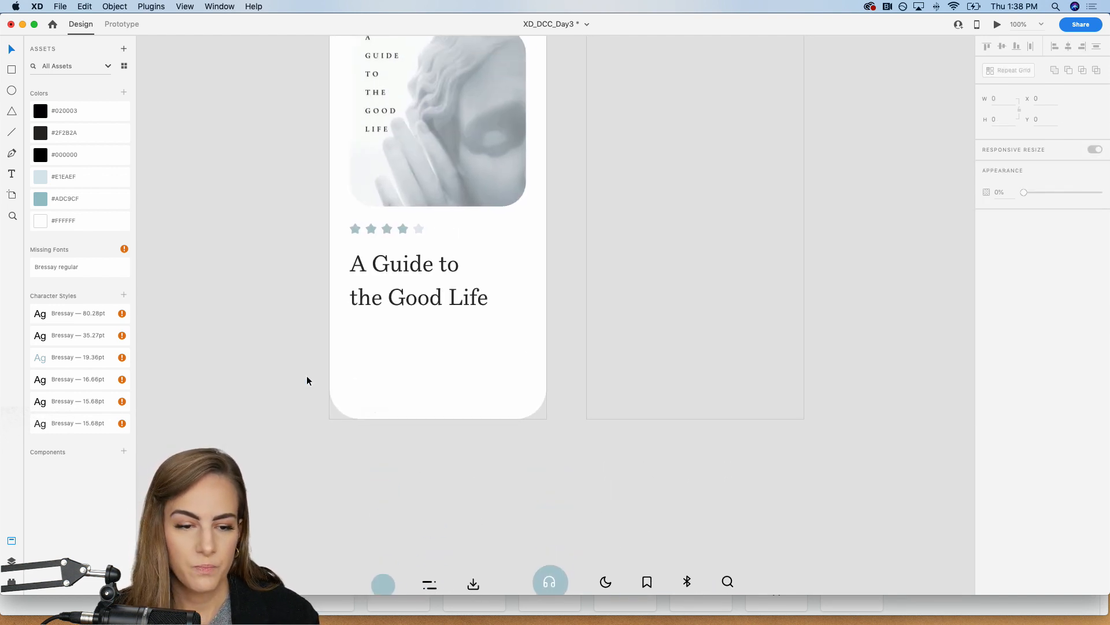
pyautogui.press('t')
pyautogui.moveTo(368, 350); pyautogui.dragTo(500, 386)
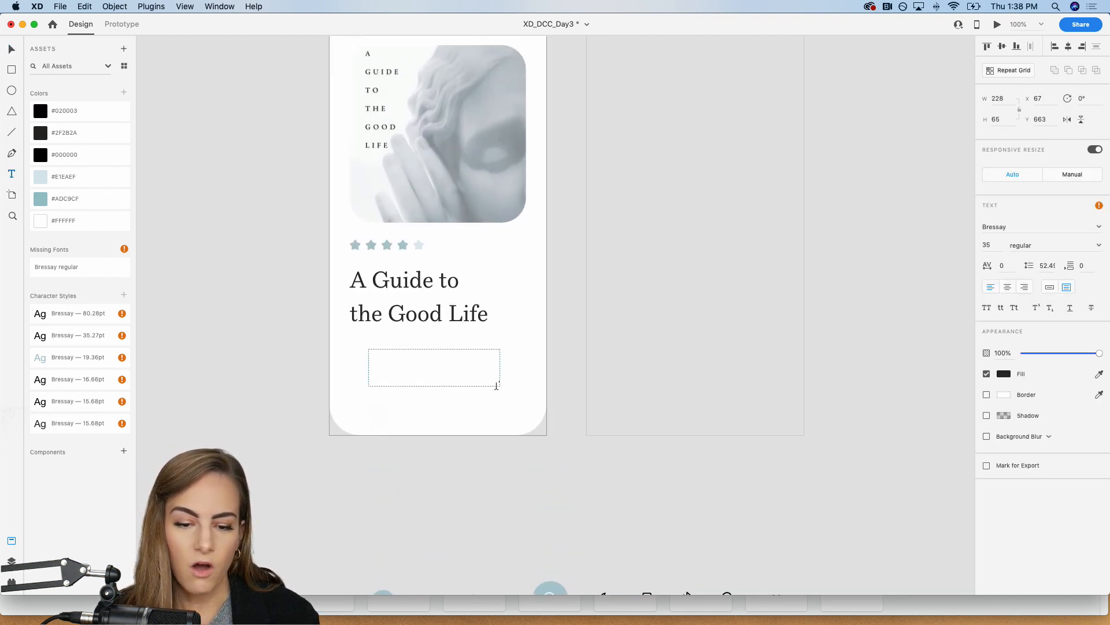
pyautogui.write('By: W')
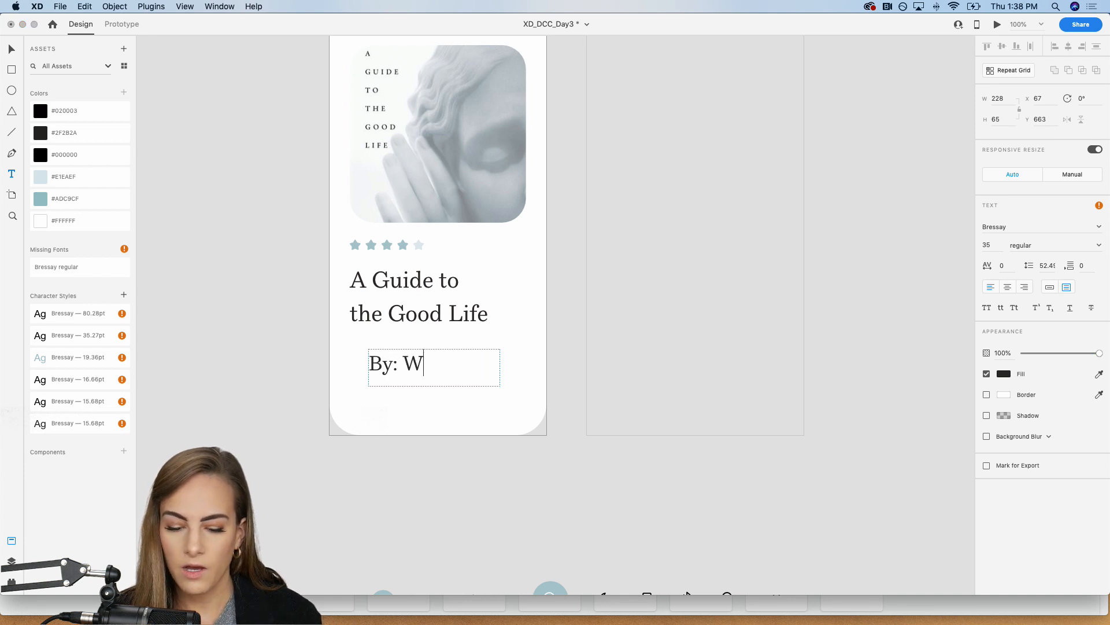
pyautogui.write('illiam B. Irvine')
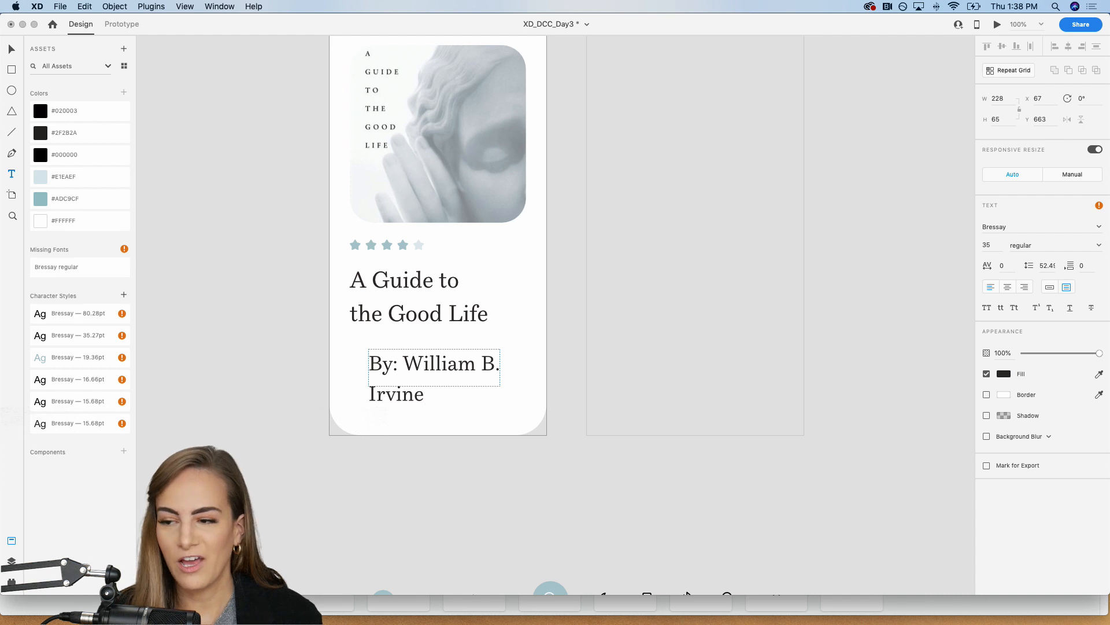
pyautogui.press('Escape')
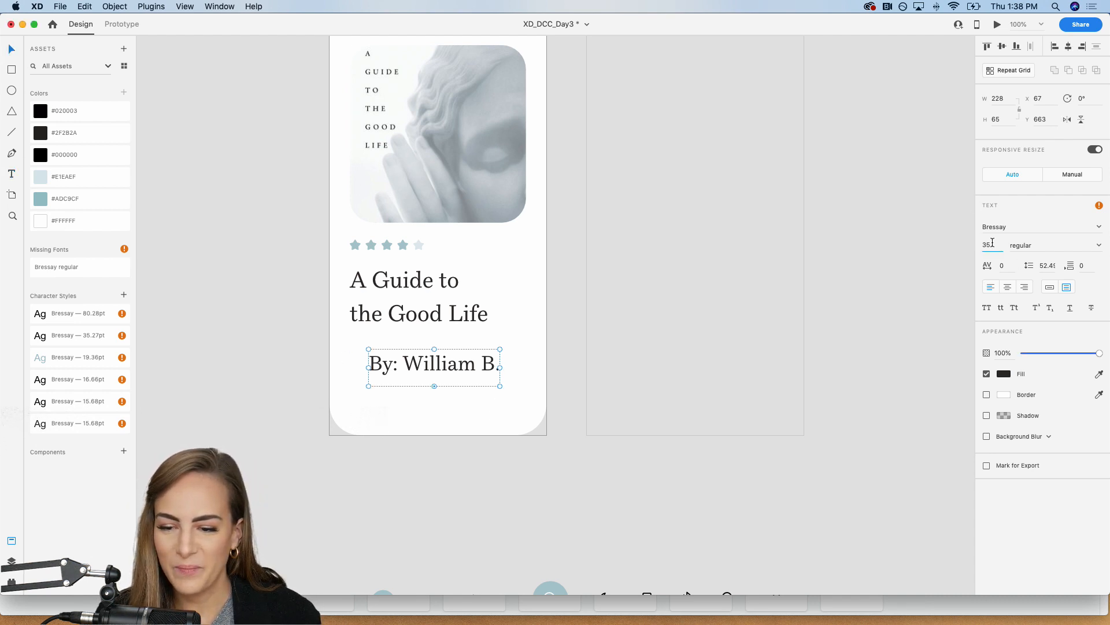
# Step: Set the byline's font size to 20 and move it directly under the title at X 35, Y 642
pyautogui.write('20')
pyautogui.press('Return')
pyautogui.moveTo(444, 355); pyautogui.dragTo(426, 342)
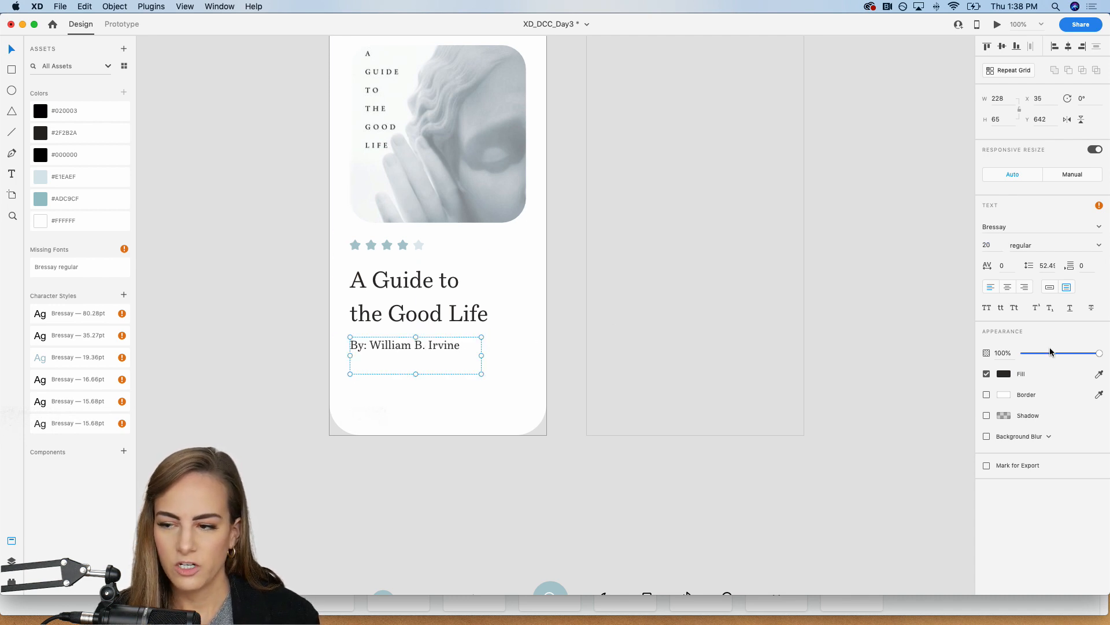
# Step: Set the byline's font size to 18 and switch it to auto-width text
pyautogui.moveTo(997, 245); pyautogui.dragTo(835, 245)
pyautogui.write('18')
pyautogui.press('Return')
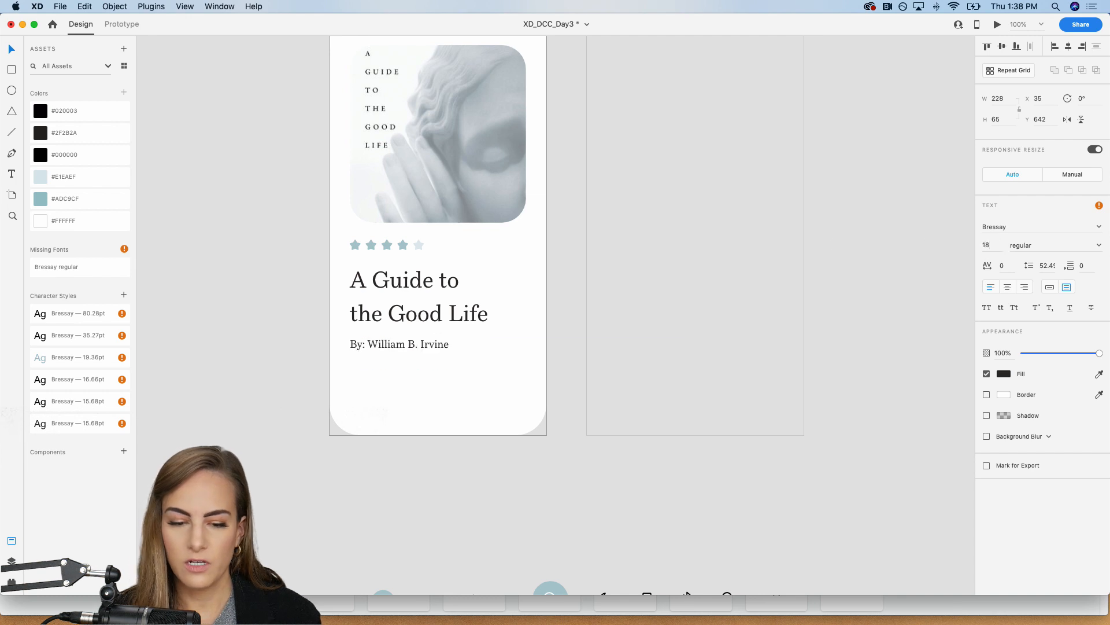
pyautogui.click(1049, 287)
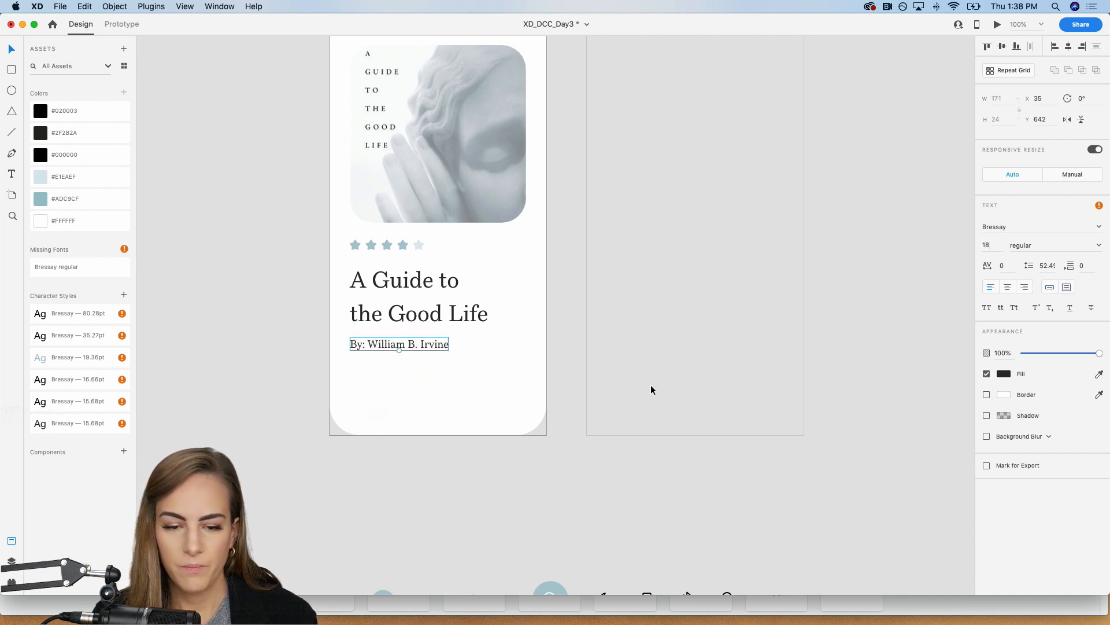
# Step: Add a text box about 279 × 99 beneath the byline and fill it with standard Latin Lorem Ipsum placeholder text ending in an ellipsis
pyautogui.scroll(-2, 651, 390)
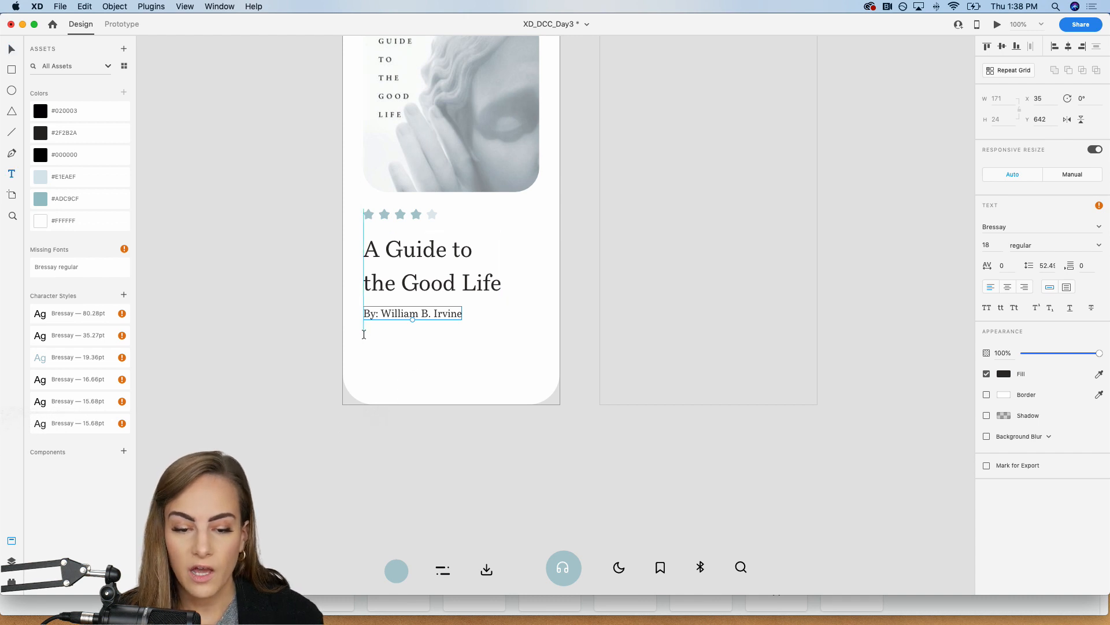
pyautogui.moveTo(363, 337); pyautogui.dragTo(525, 395)
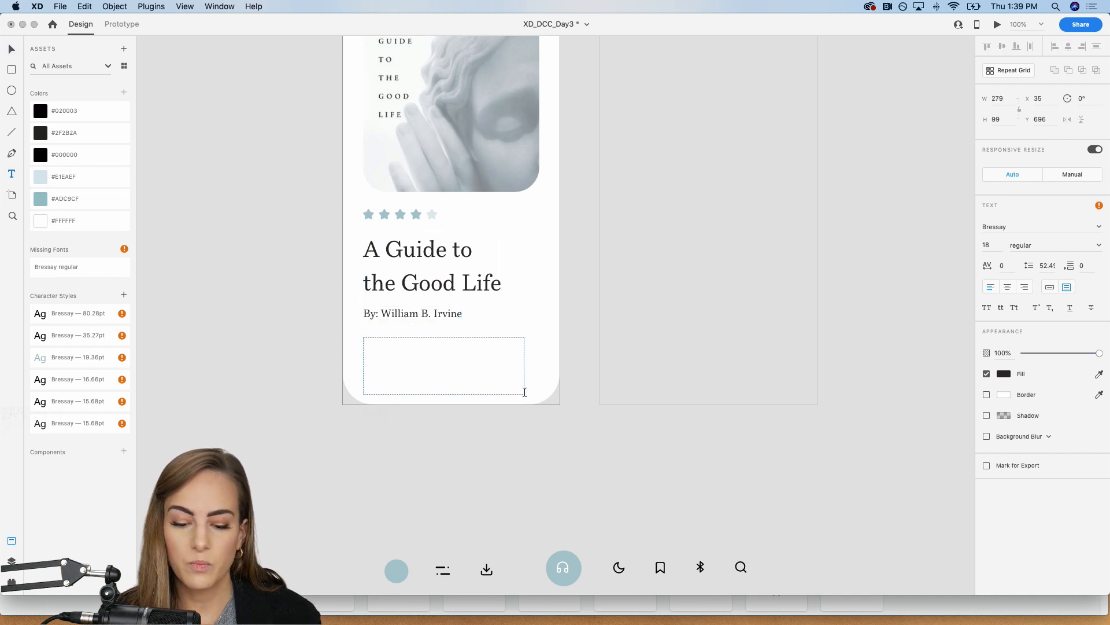
pyautogui.click(11, 561)
pyautogui.click(12, 581)
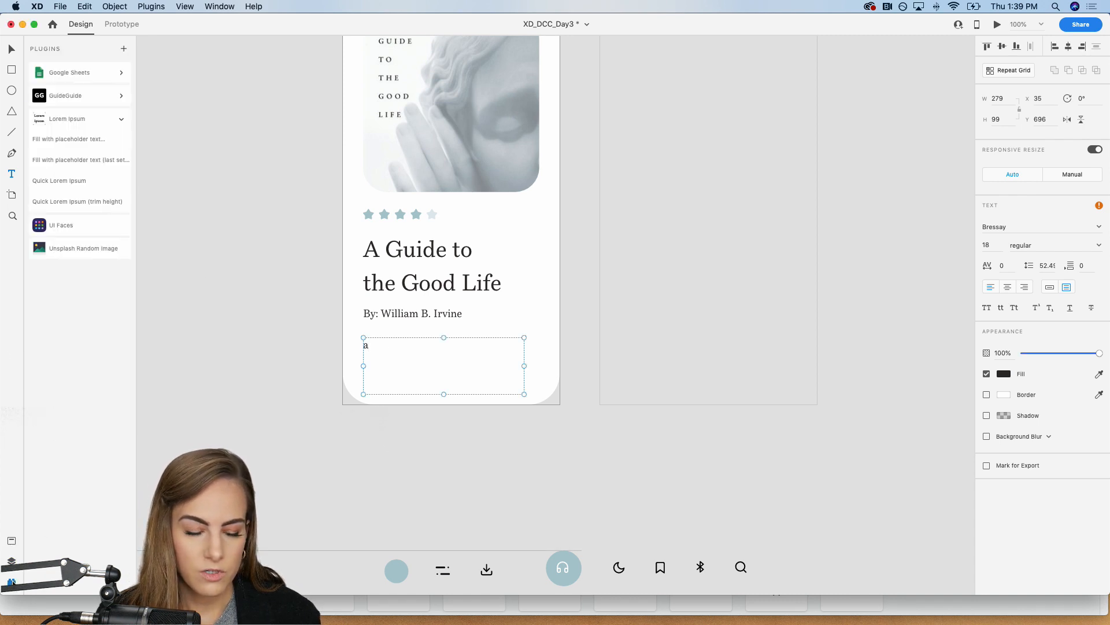
pyautogui.click(62, 139)
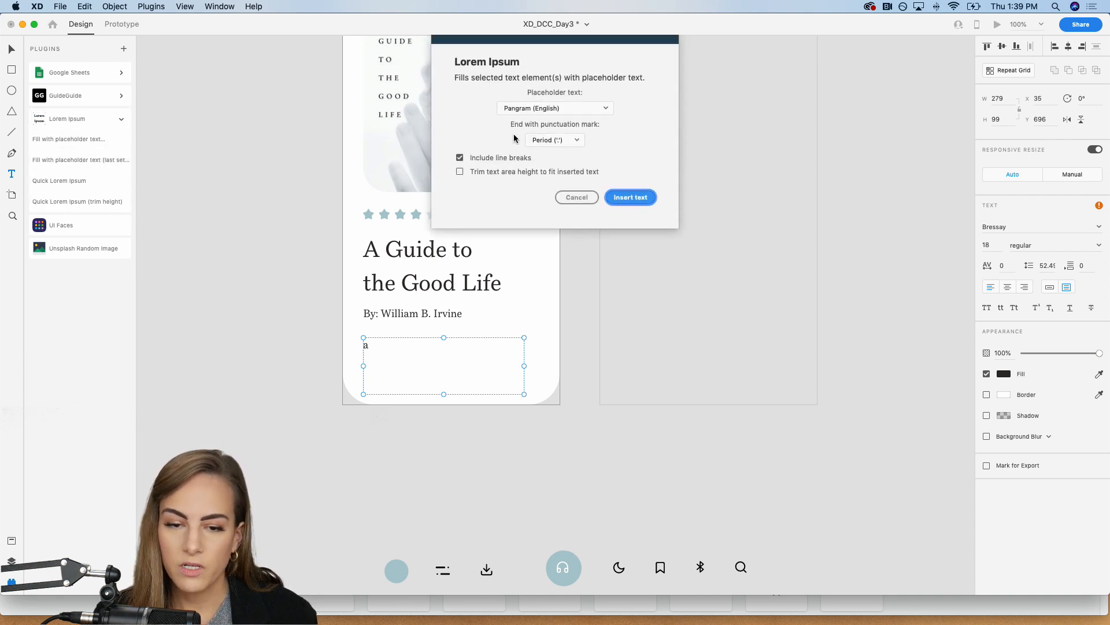
pyautogui.click(552, 109)
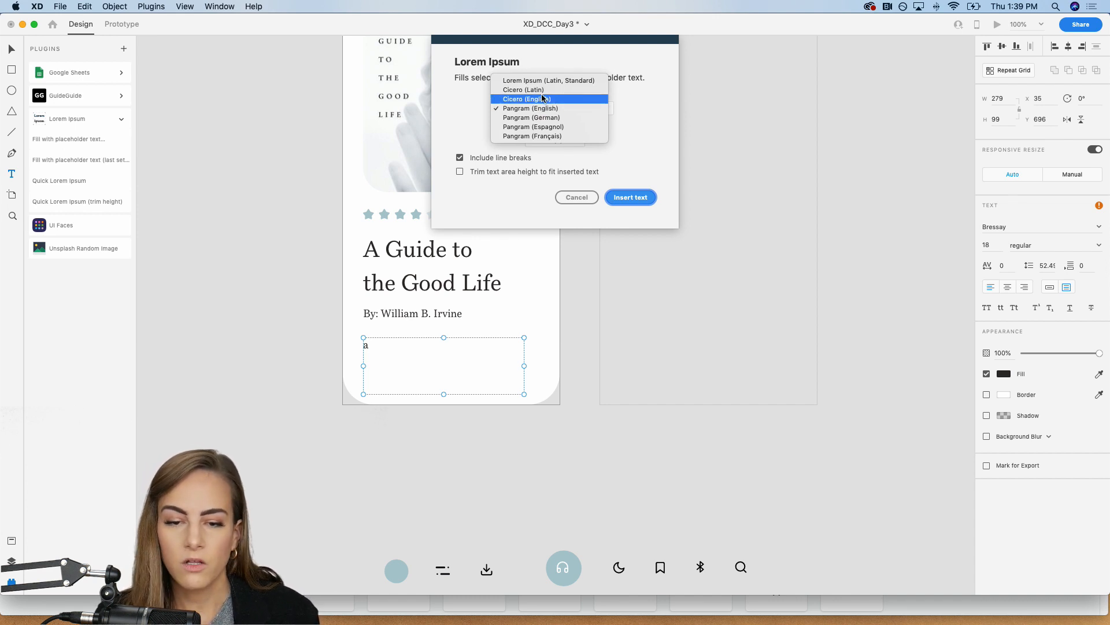
pyautogui.click(518, 81)
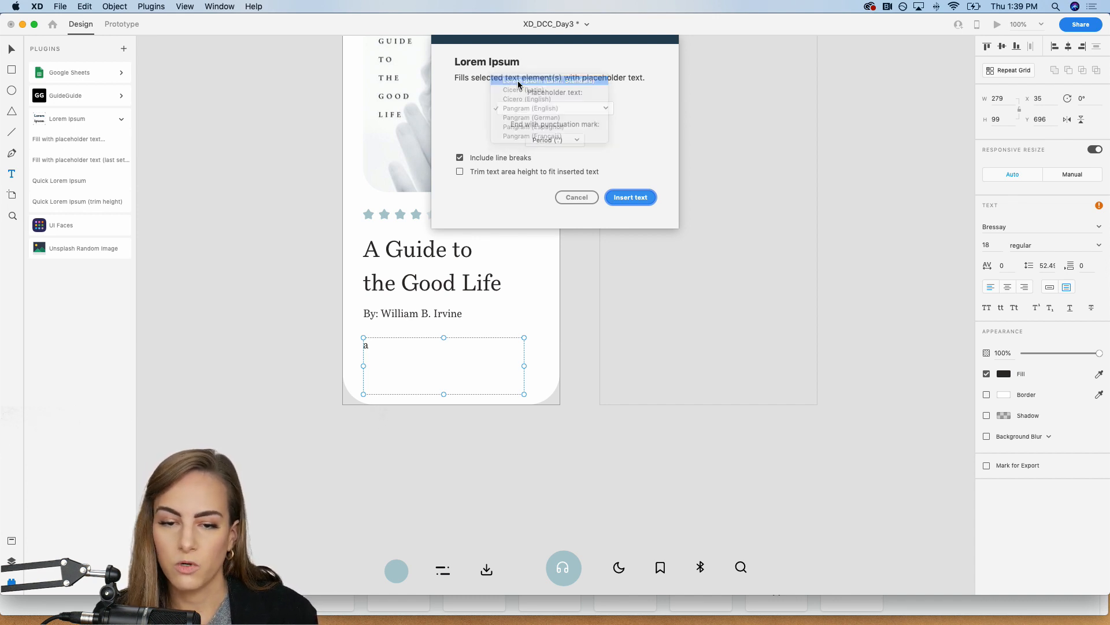
pyautogui.click(546, 139)
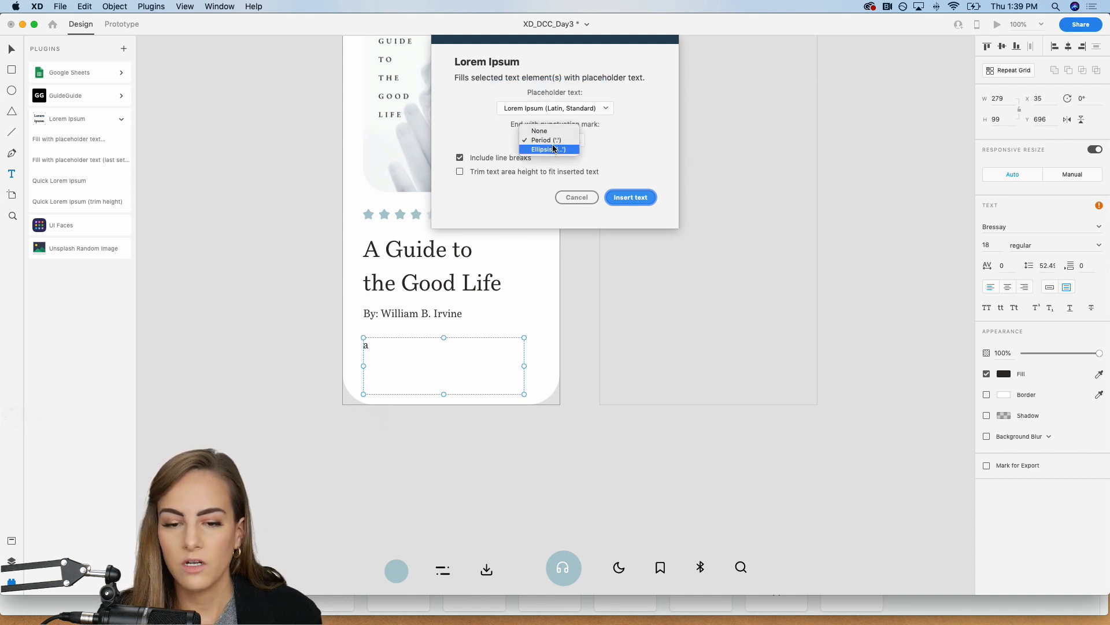
pyautogui.click(553, 152)
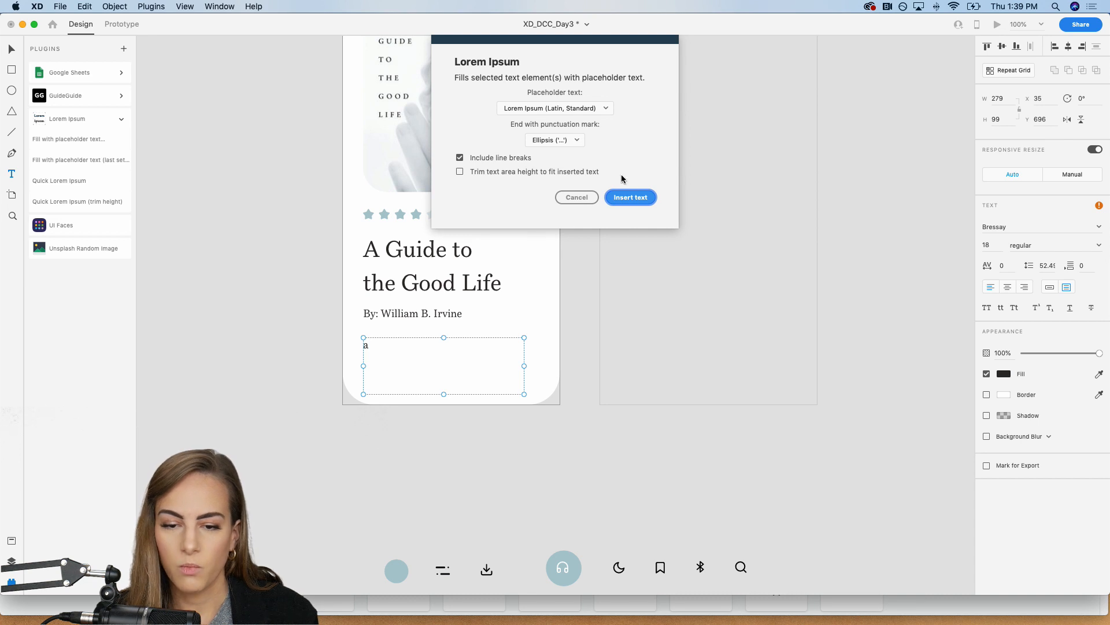
pyautogui.click(631, 197)
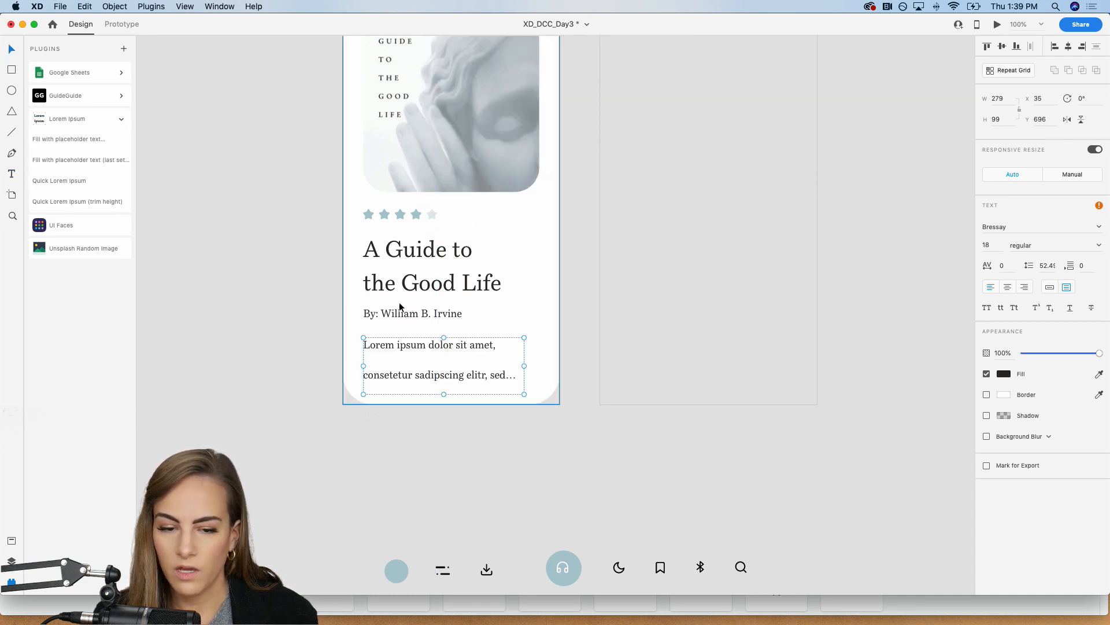
# Step: Set the placeholder description's font size to 14
pyautogui.click(995, 243)
pyautogui.press('Down')
pyautogui.press('Down')
pyautogui.press('Down')
pyautogui.press('Down')
pyautogui.press('Down')
pyautogui.press('Down')
pyautogui.press('Down')
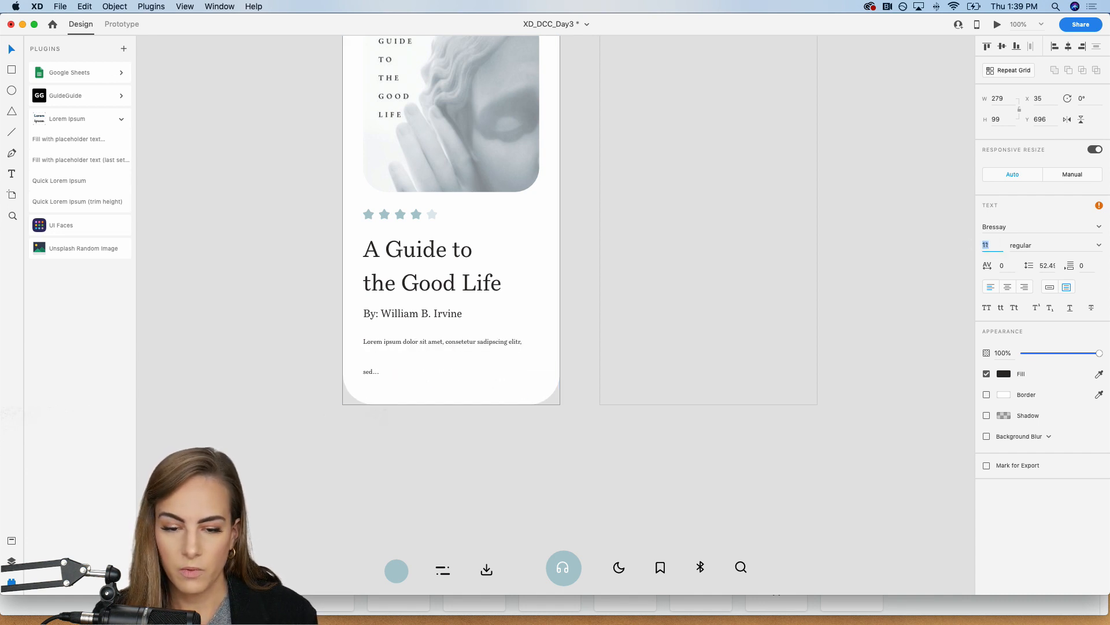
pyautogui.press('Up')
pyautogui.press('Up')
pyautogui.press('Up')
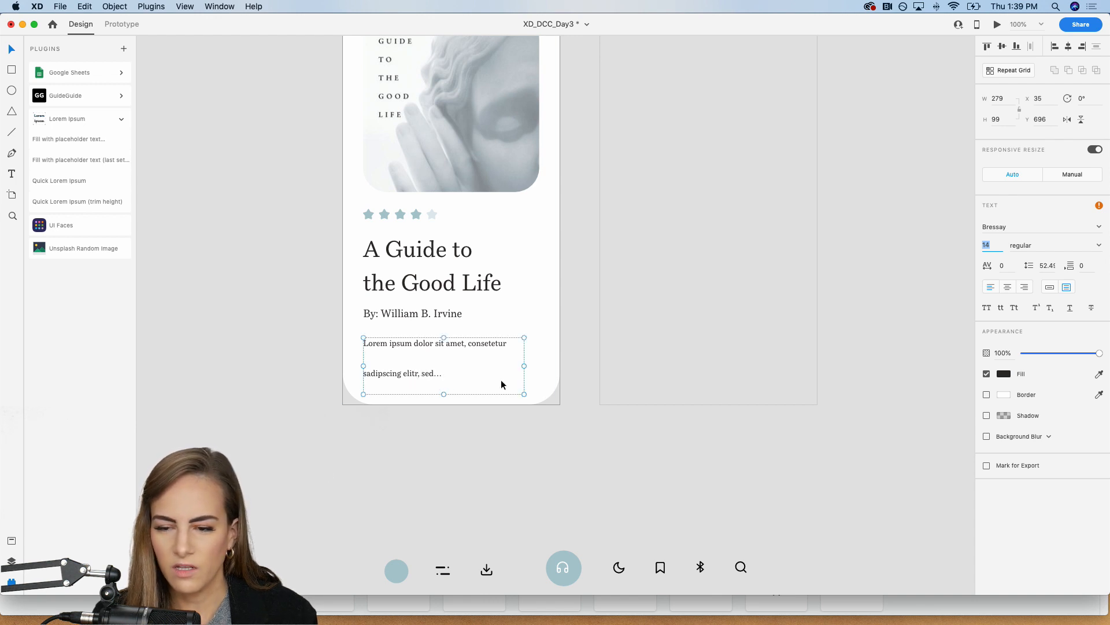
# Step: Tighten the description's line spacing to about 31.4
pyautogui.click(1049, 266)
pyautogui.press('Down')
pyautogui.press('Down')
pyautogui.press('Down')
pyautogui.press('Down')
pyautogui.press('Down')
pyautogui.press('Down')
pyautogui.press('Down')
pyautogui.press('Down')
pyautogui.press('Down')
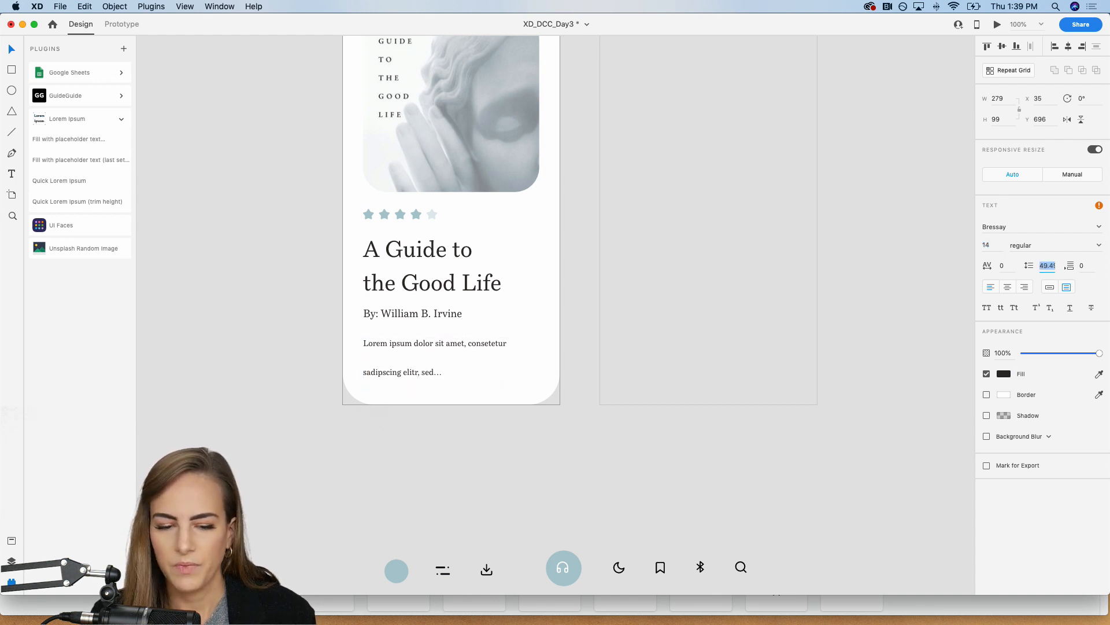
pyautogui.press('Down')
pyautogui.press('Down')
pyautogui.press('Down')
pyautogui.press('Down')
pyautogui.press('Down')
pyautogui.press('Down')
pyautogui.press('Down')
pyautogui.press('Down')
pyautogui.press('Down')
pyautogui.press('Down')
pyautogui.press('Down')
pyautogui.press('Down')
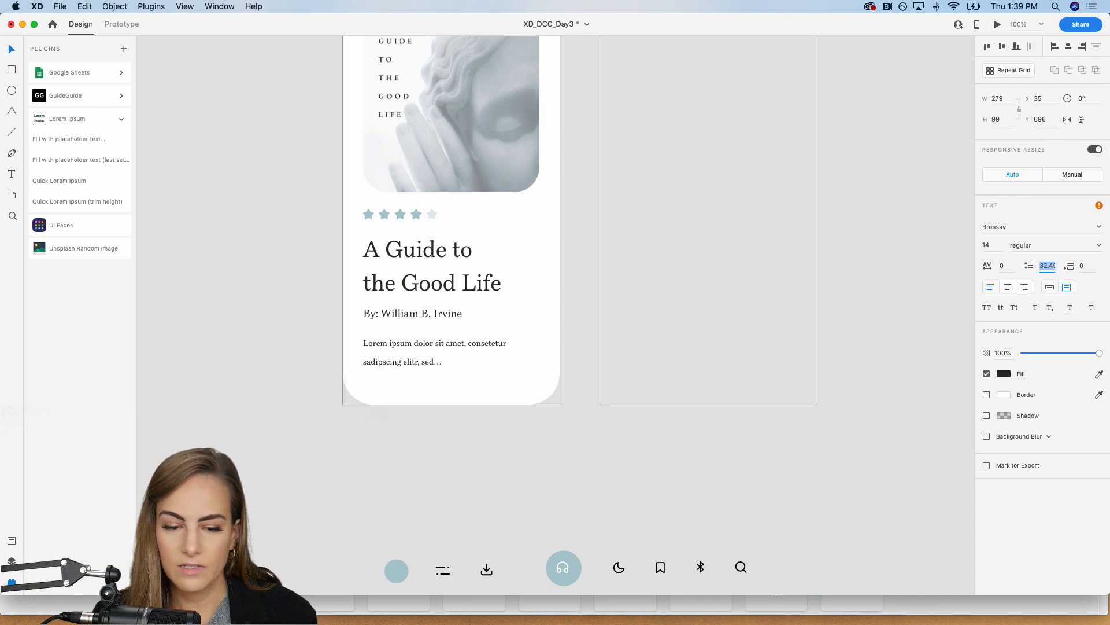
# Step: Refill the description box with Lorem Ipsum text using the same settings and shorten the box to about 85 high
pyautogui.click(67, 139)
pyautogui.click(644, 197)
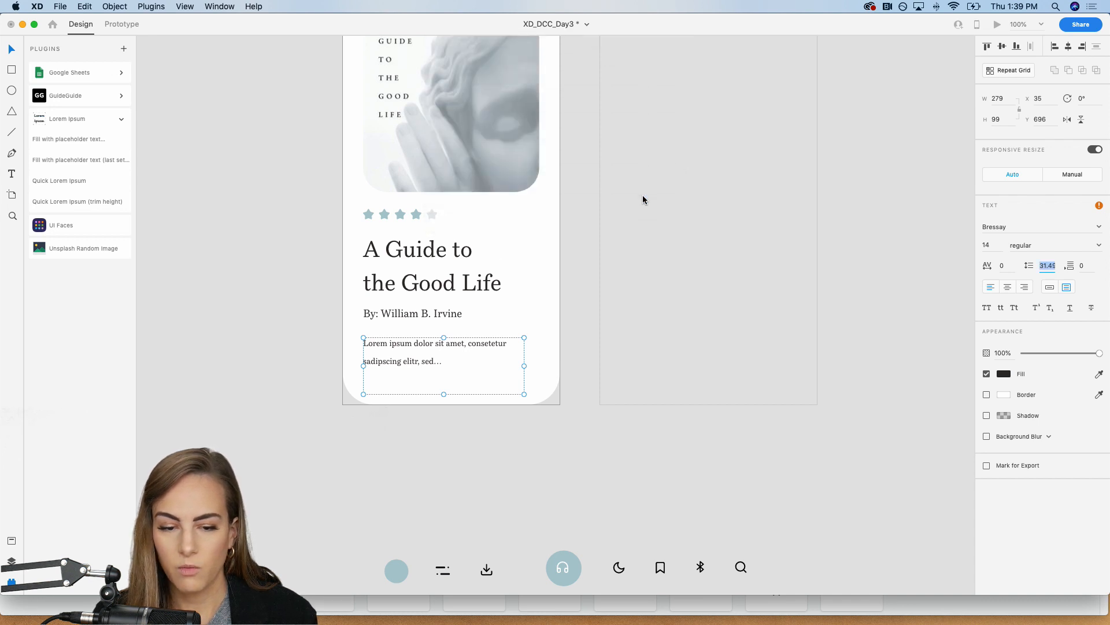
pyautogui.click(273, 283)
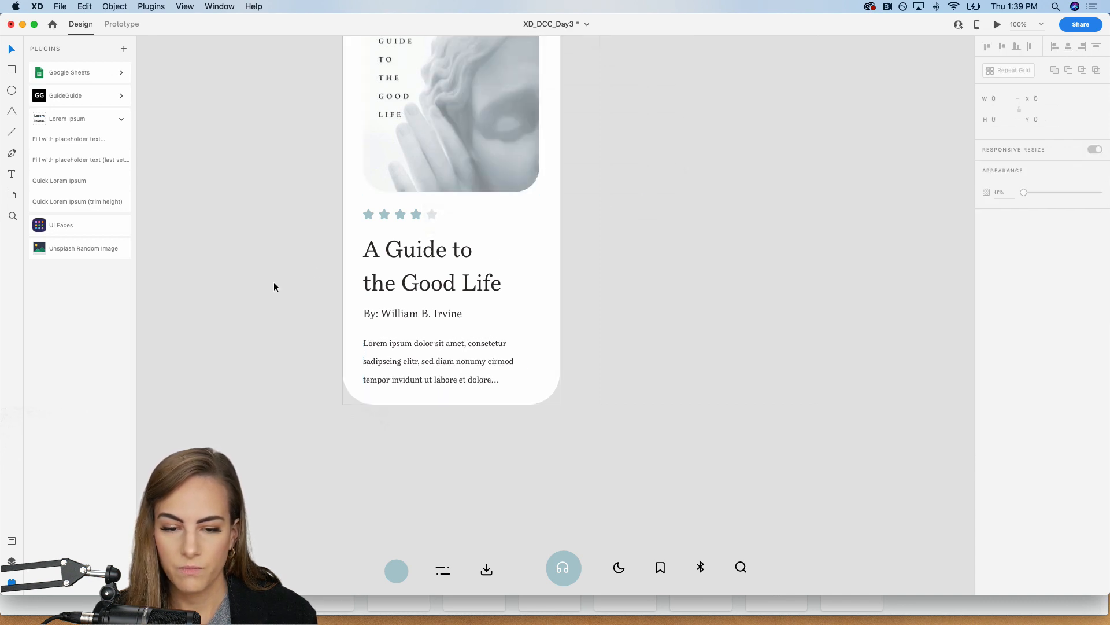
pyautogui.click(454, 394)
pyautogui.moveTo(444, 395); pyautogui.dragTo(444, 385)
pyautogui.click(241, 139)
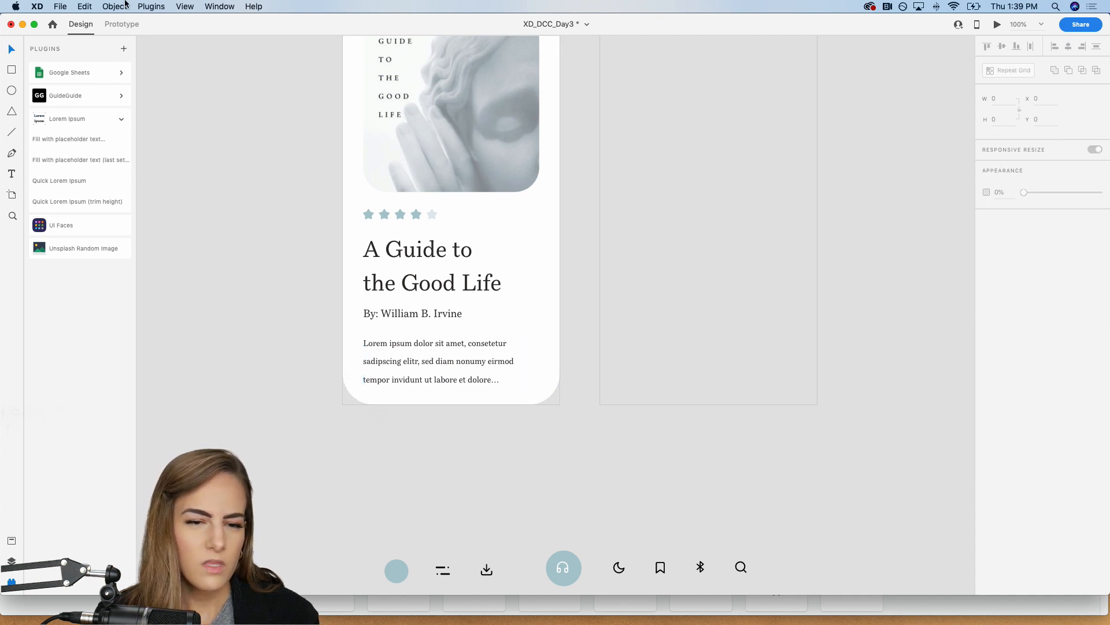
# Step: Search the plugin library for "lorem ipsum" and close the library
pyautogui.click(114, 5)
pyautogui.moveTo(141, 6)
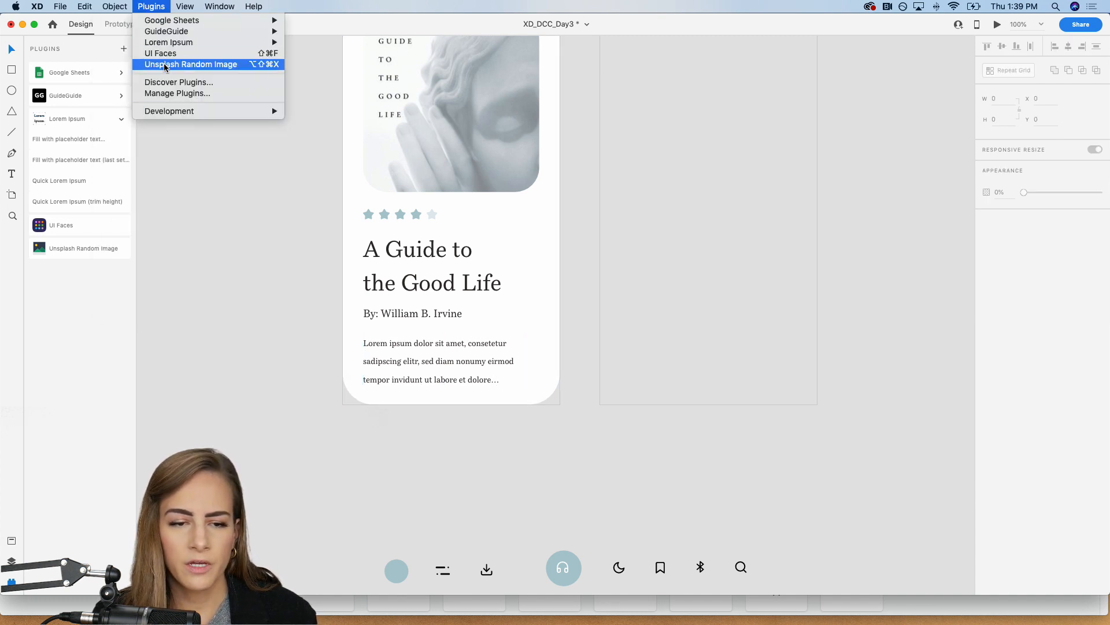
pyautogui.click(173, 85)
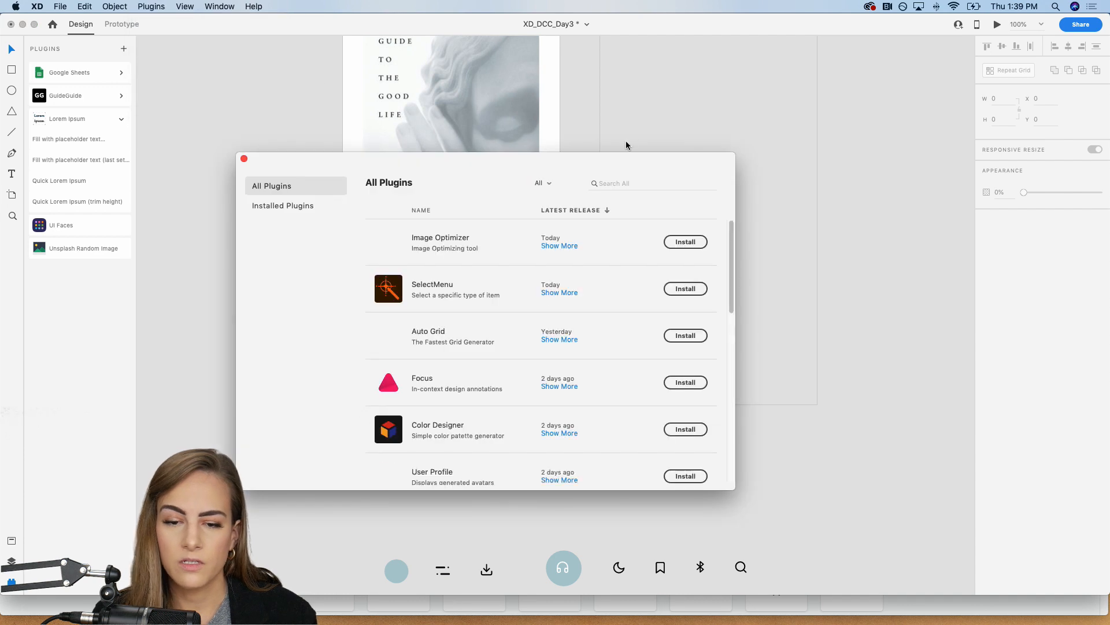
pyautogui.click(608, 182)
pyautogui.write('lore')
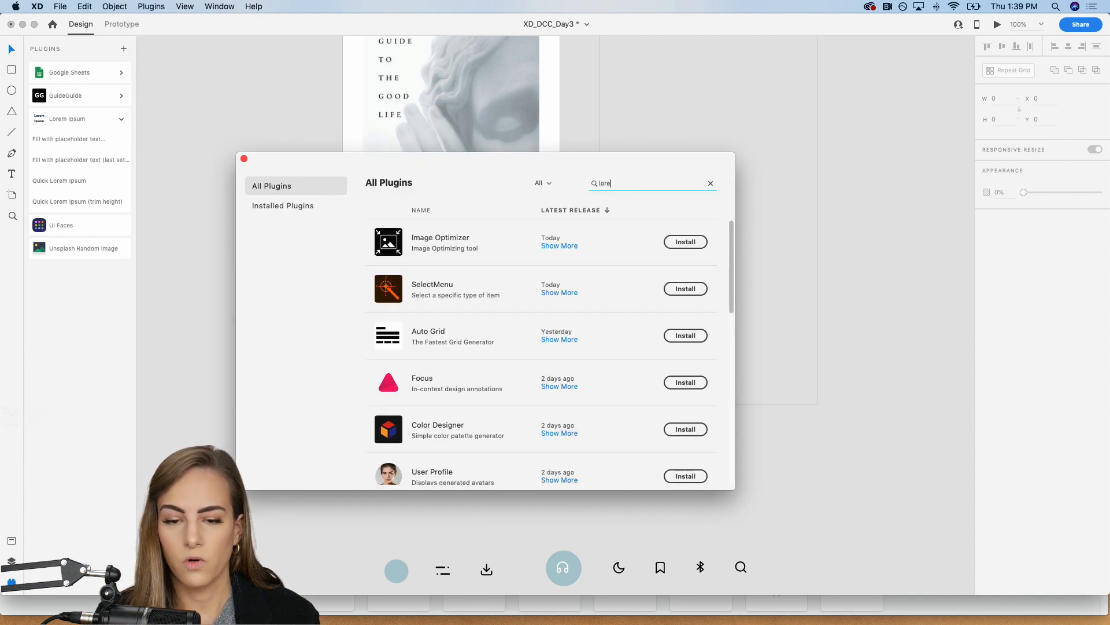
pyautogui.write('m ipsum')
pyautogui.press('Return')
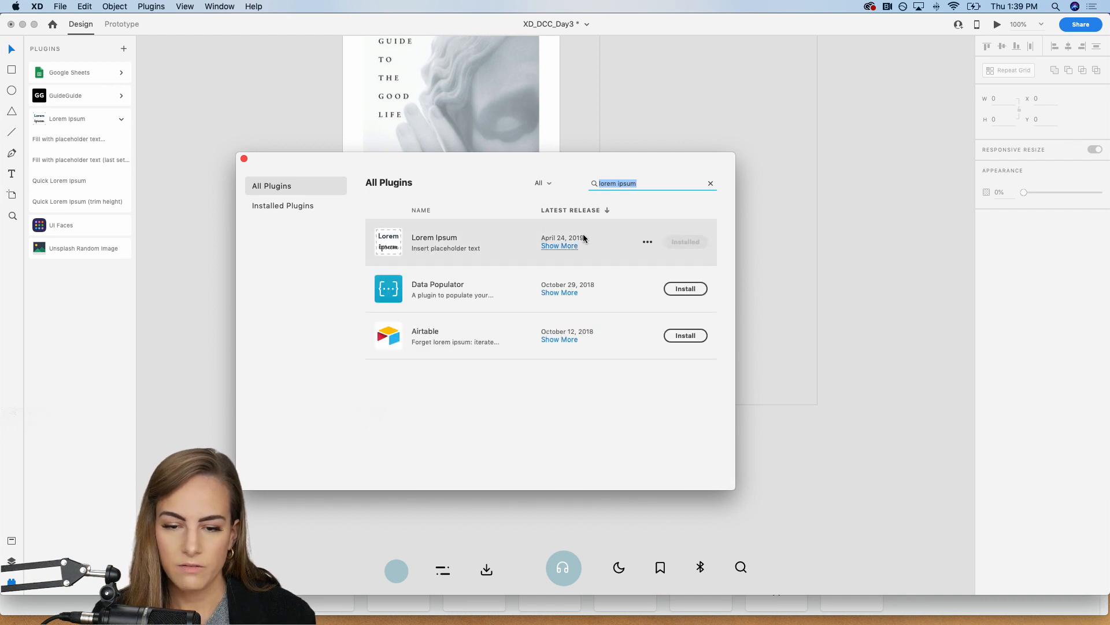
pyautogui.click(244, 159)
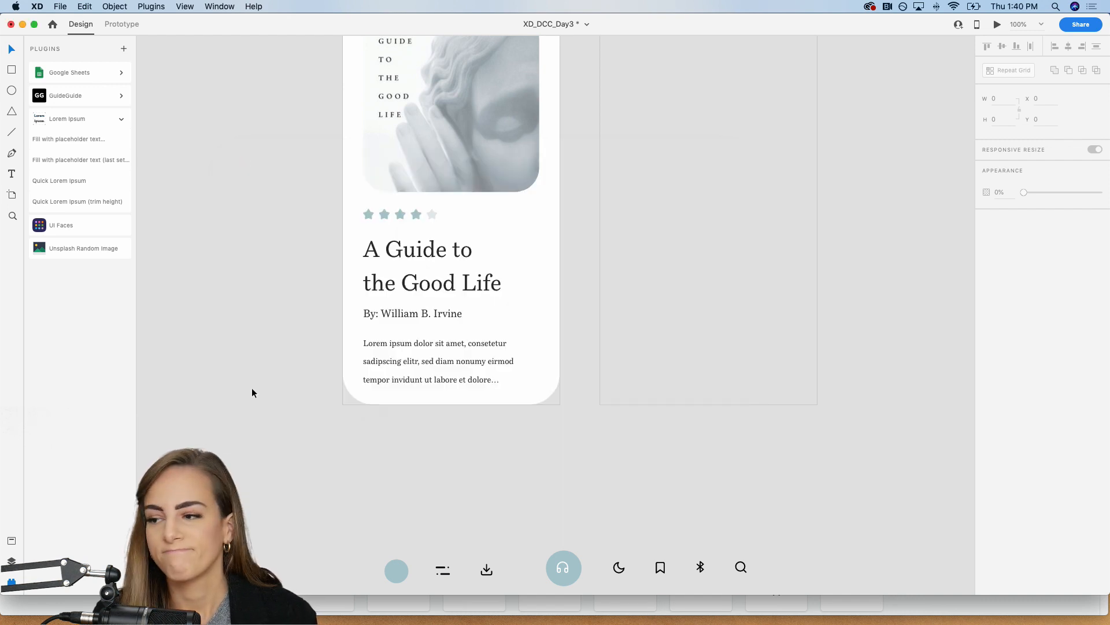
# Step: Place the vertical set of download, book and heart icons beside the book title, at about X 304, Y 535
pyautogui.scroll(-3, 251, 388)
pyautogui.scroll(2, 252, 388)
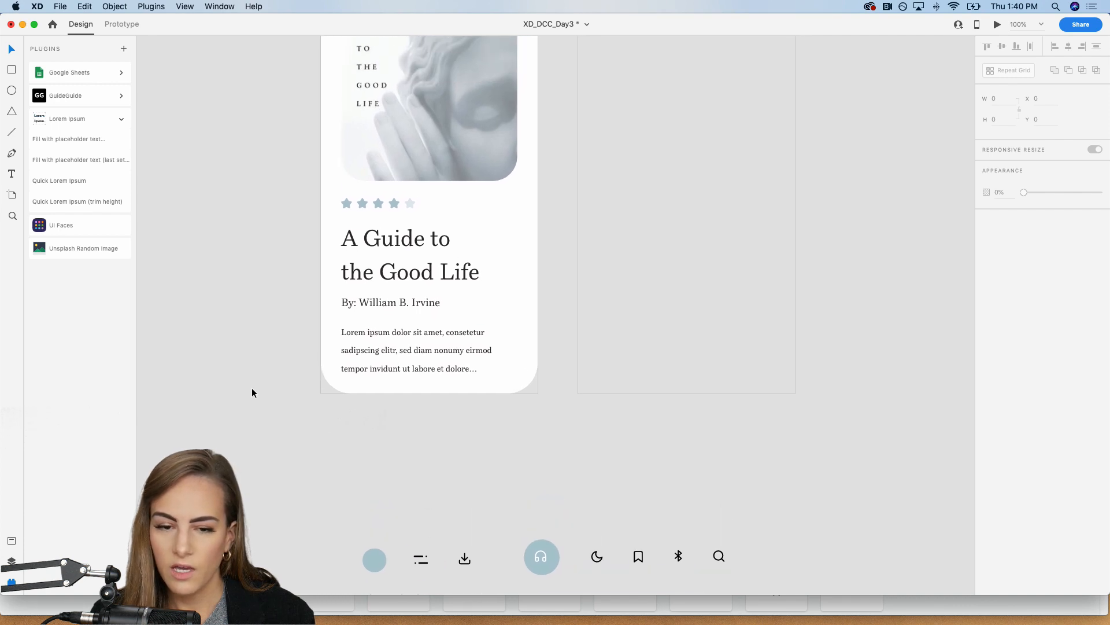
pyautogui.scroll(-5, 252, 387)
pyautogui.scroll(-4, 252, 392)
pyautogui.moveTo(450, 342); pyautogui.dragTo(437, 461)
pyautogui.scroll(7, 437, 461)
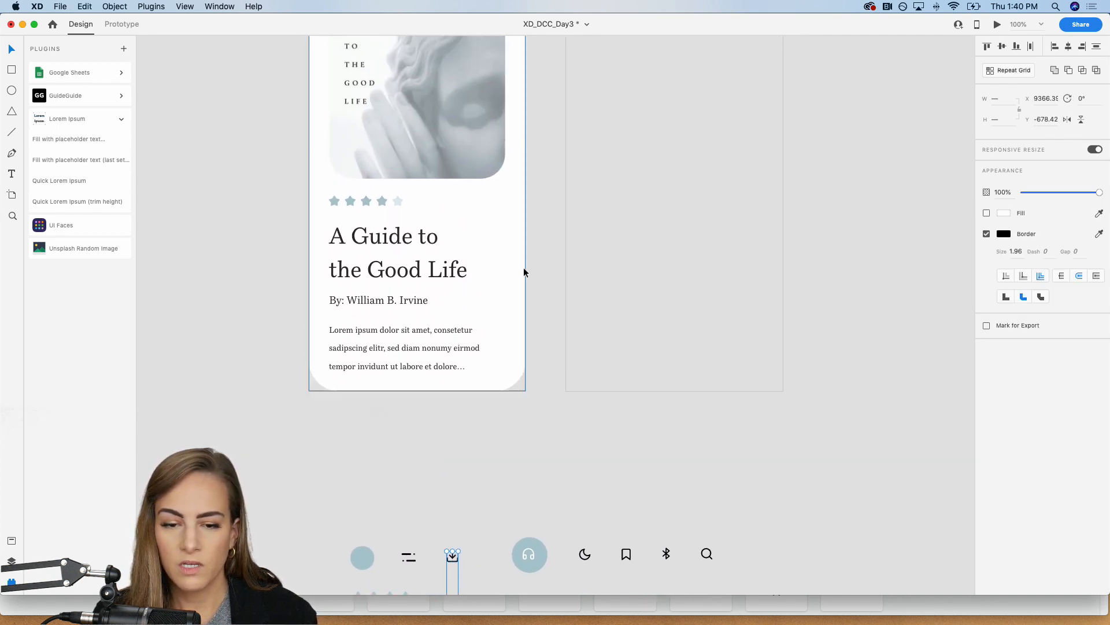
pyautogui.press('z')
pyautogui.moveTo(534, 188); pyautogui.dragTo(448, 384)
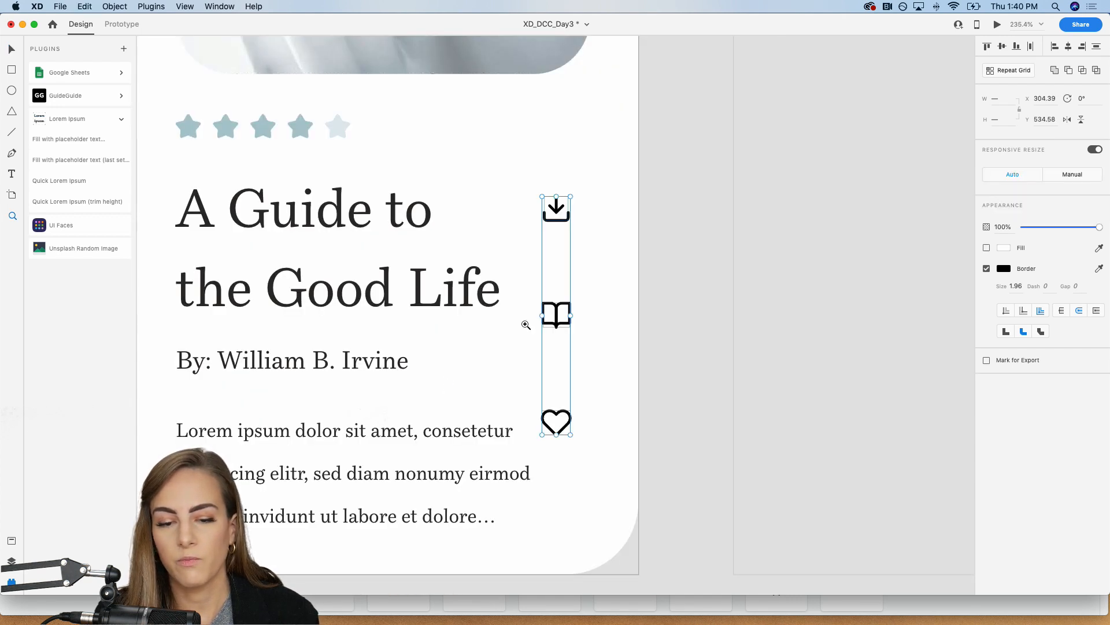
# Step: Group the download, book and heart icons and move the group to about X 314, Y 524
pyautogui.press('super+g')
pyautogui.press('v')
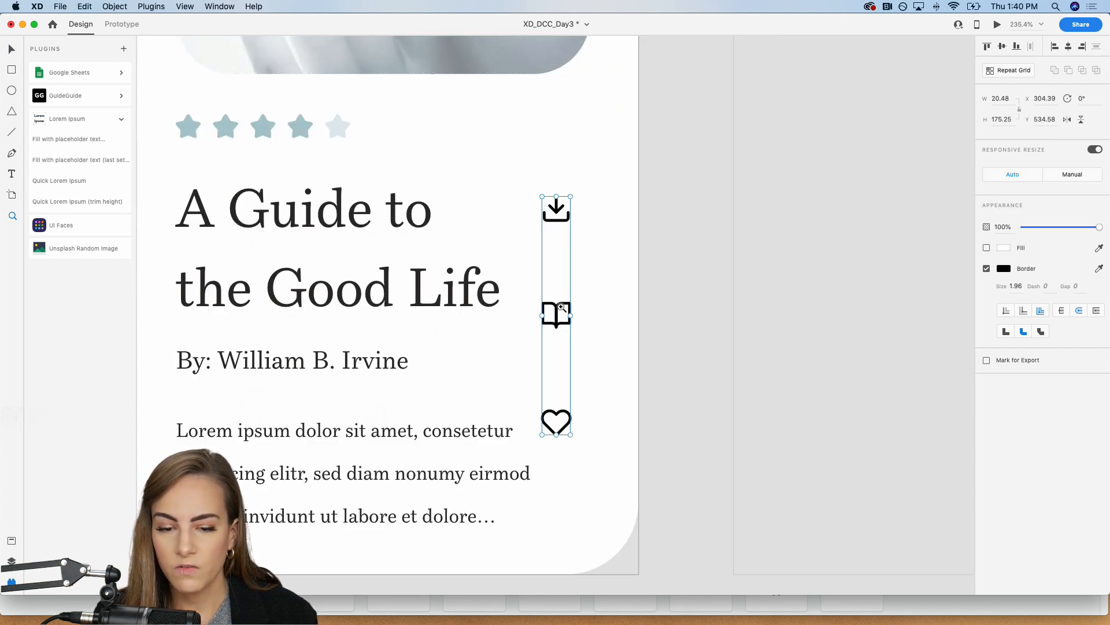
pyautogui.moveTo(554, 312); pyautogui.dragTo(570, 295)
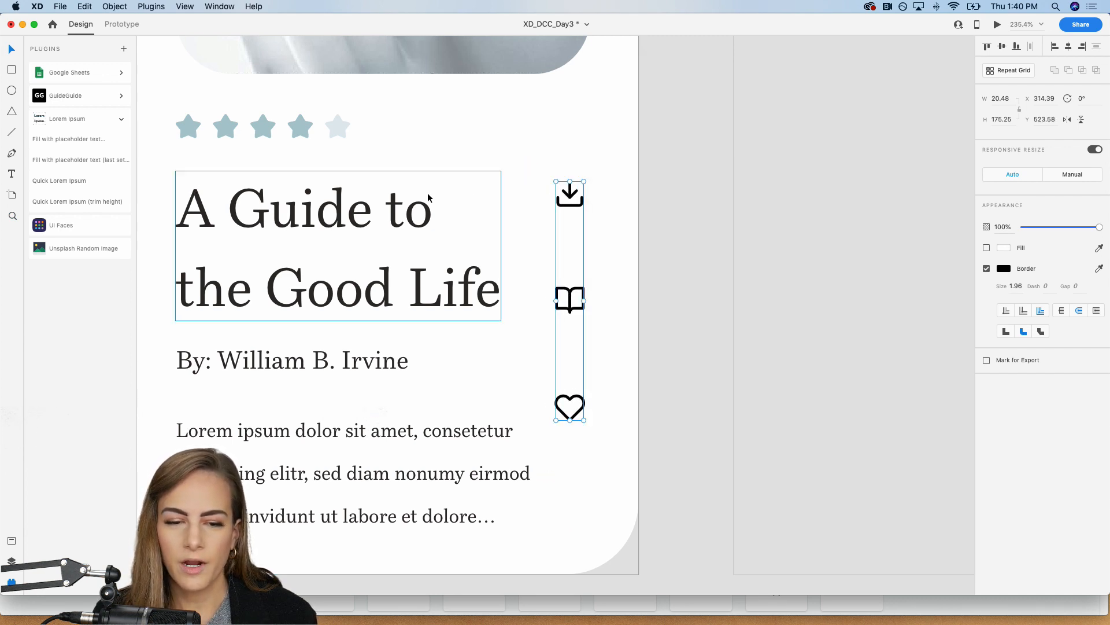
# Step: Set the Lorem Ipsum description's font size to 12
pyautogui.press('super+minus')
pyautogui.press('super+minus')
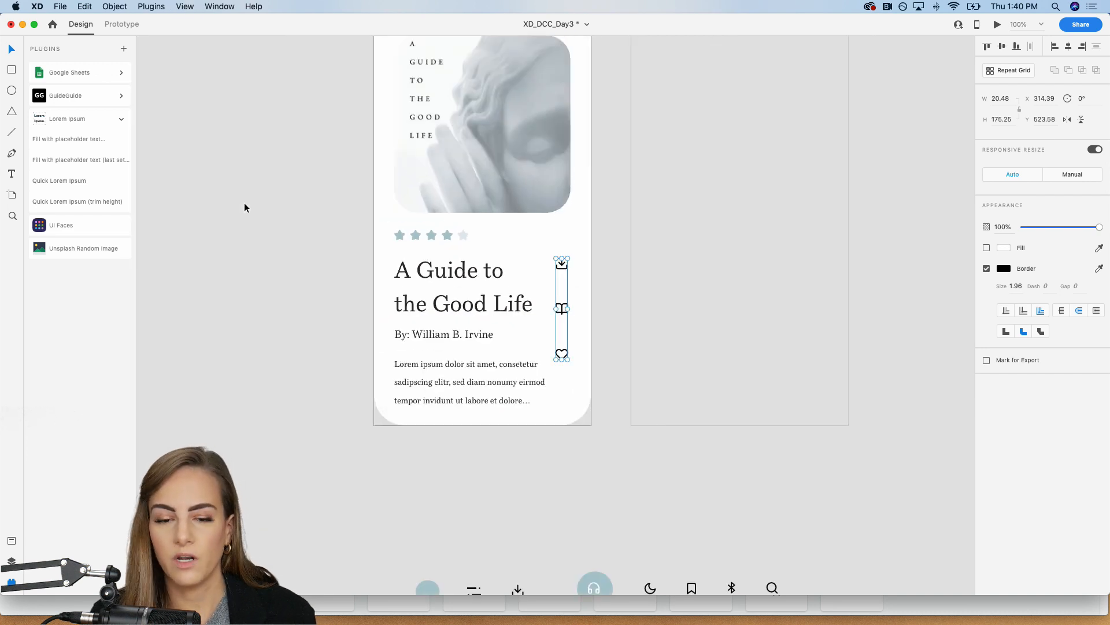
pyautogui.press('super+equal')
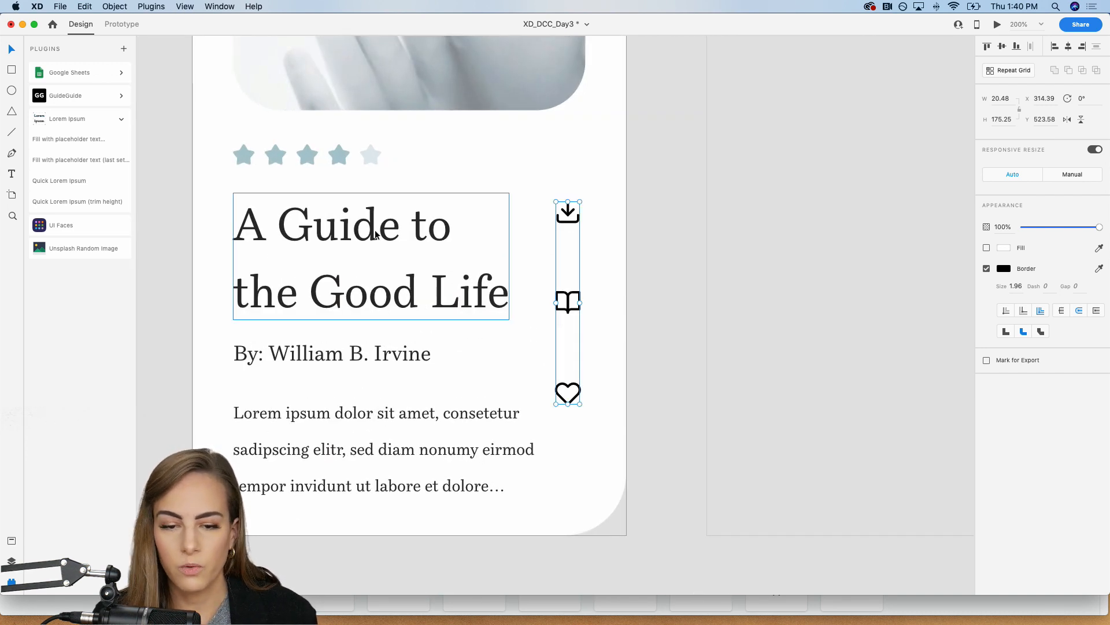
pyautogui.click(470, 414)
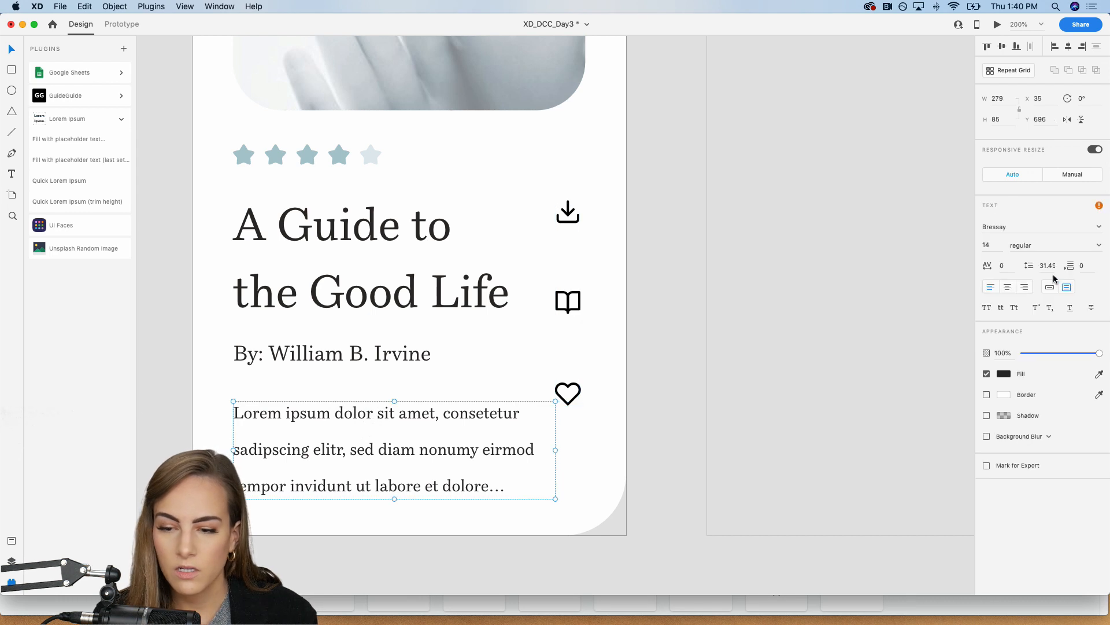
pyautogui.click(996, 246)
pyautogui.write('12')
pyautogui.press('Return')
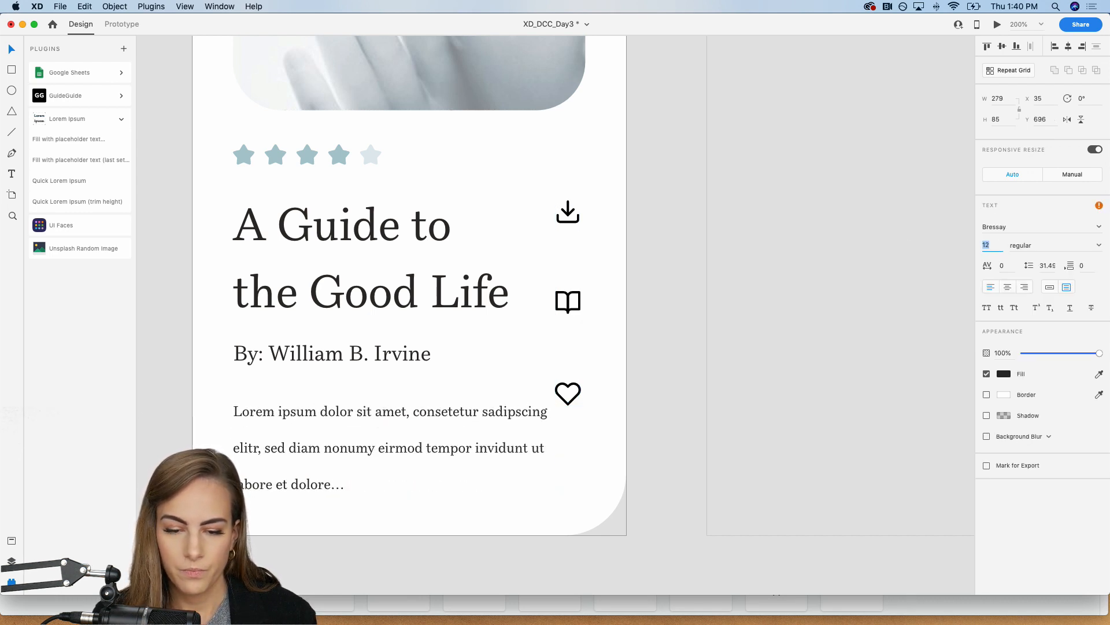
# Step: Narrow the description box to about 263 wide and move it up to Y 690 under the byline
pyautogui.click(551, 433)
pyautogui.moveTo(559, 450); pyautogui.dragTo(537, 449)
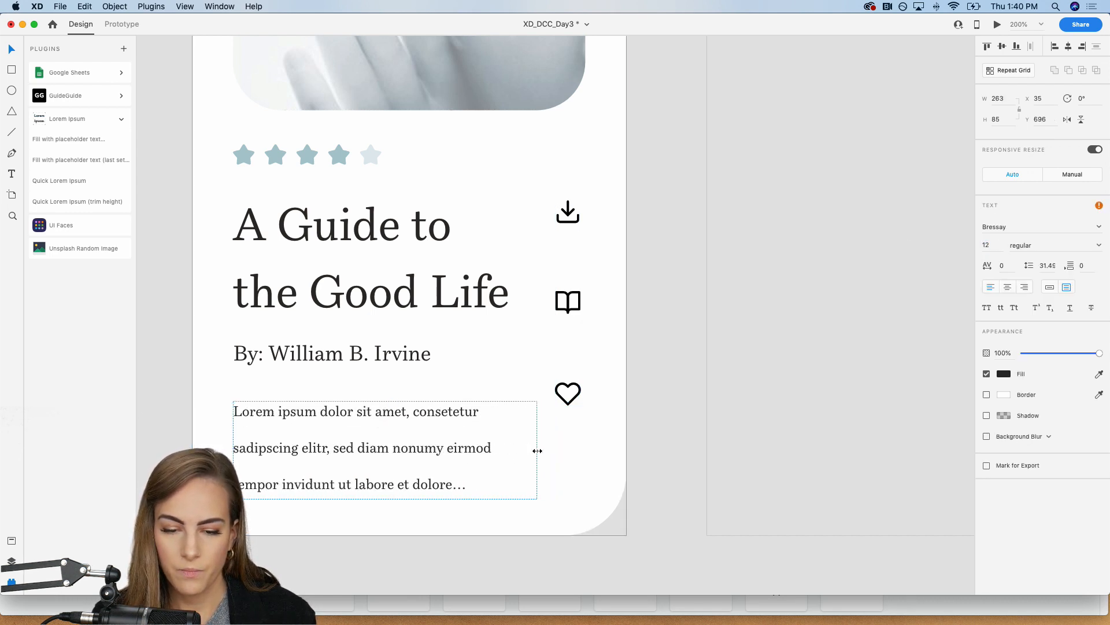
pyautogui.press('super+1')
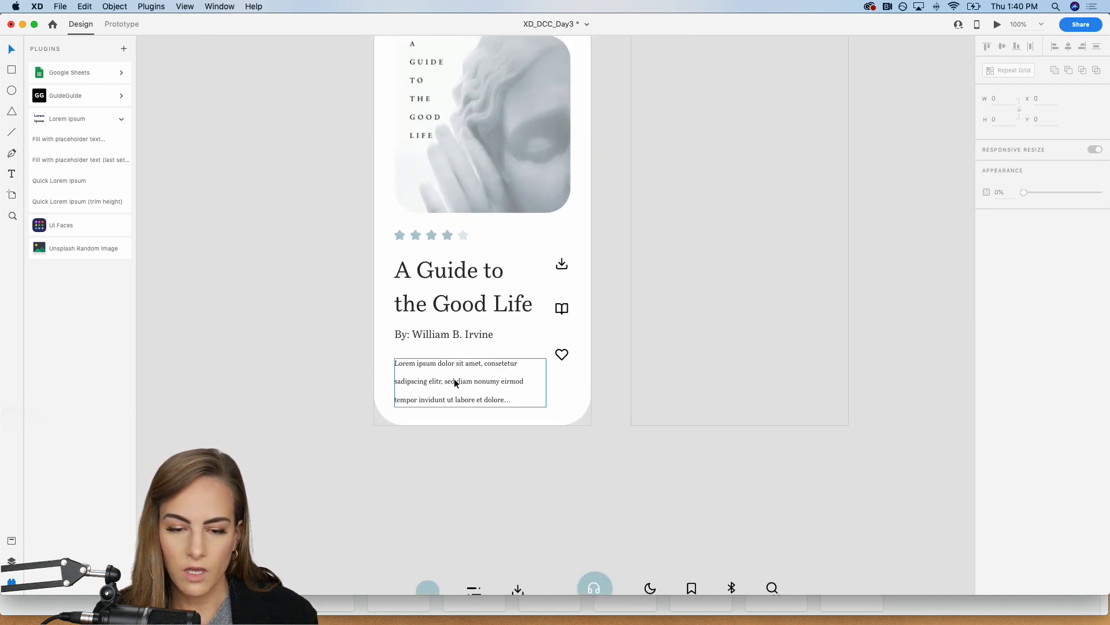
pyautogui.moveTo(453, 378); pyautogui.dragTo(449, 375)
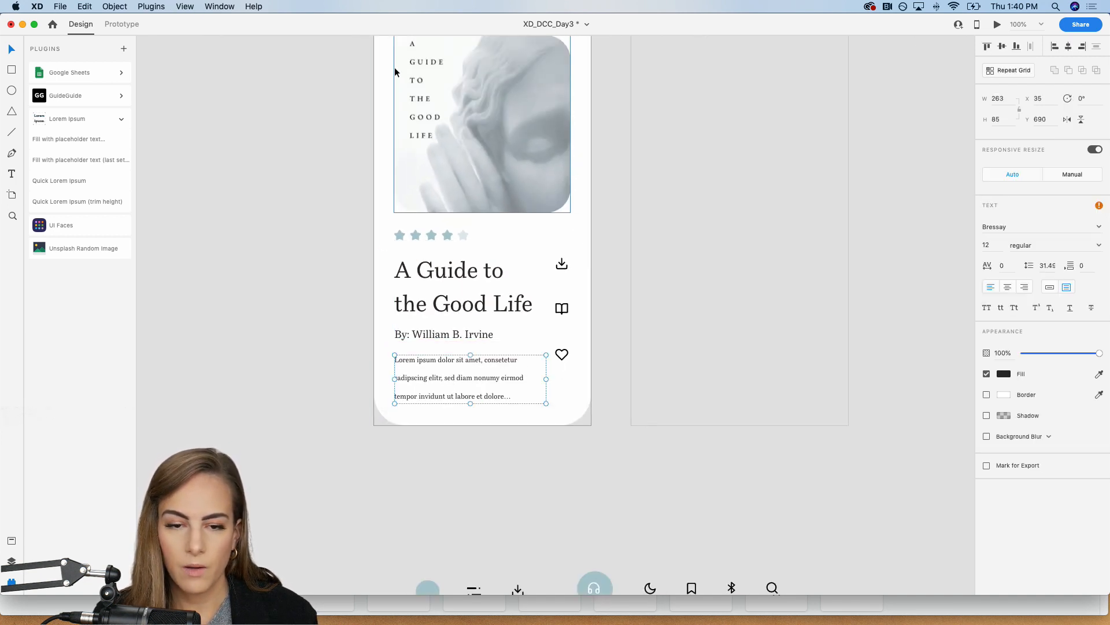
# Step: Nudge the menu icon in the Thumbnail View header up to about Y 83, level with the circle
pyautogui.scroll(3, 399, 329)
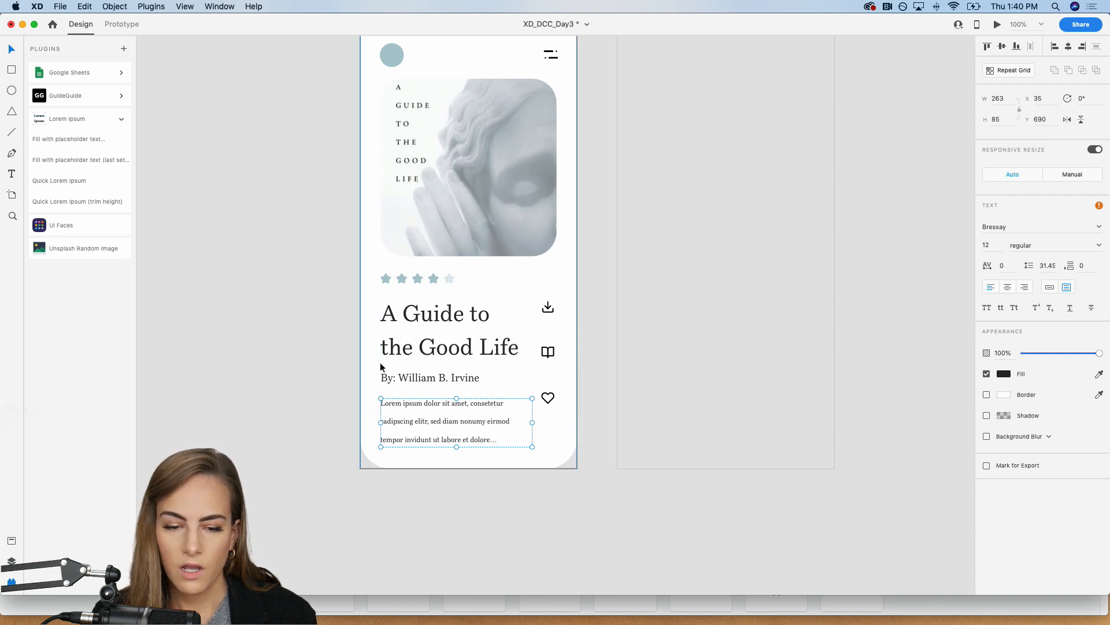
pyautogui.scroll(3, 542, 134)
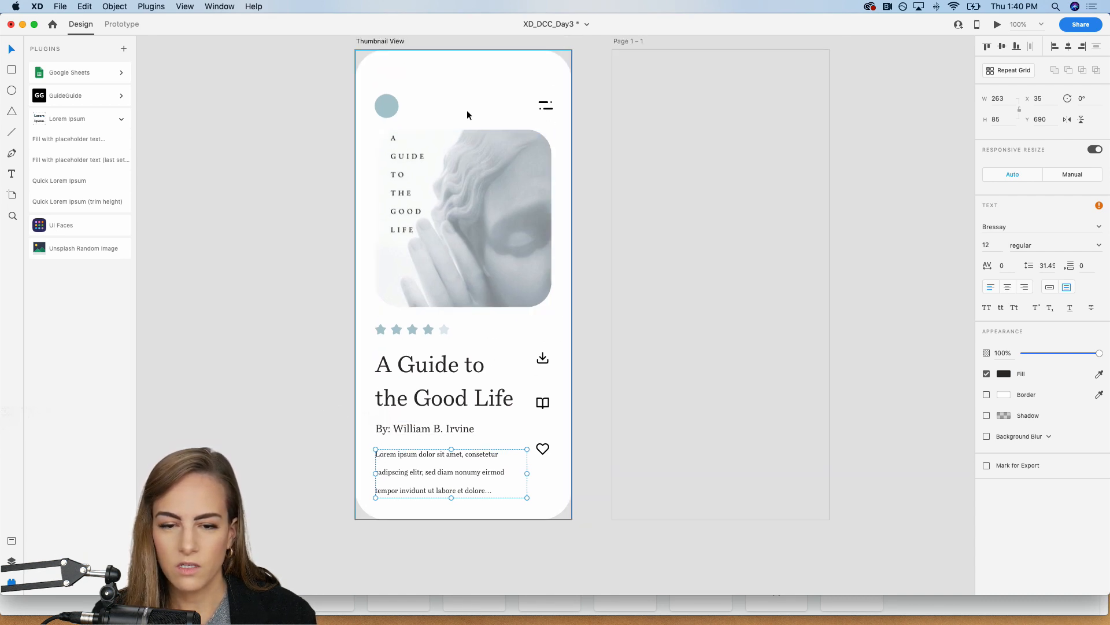
pyautogui.click(549, 105)
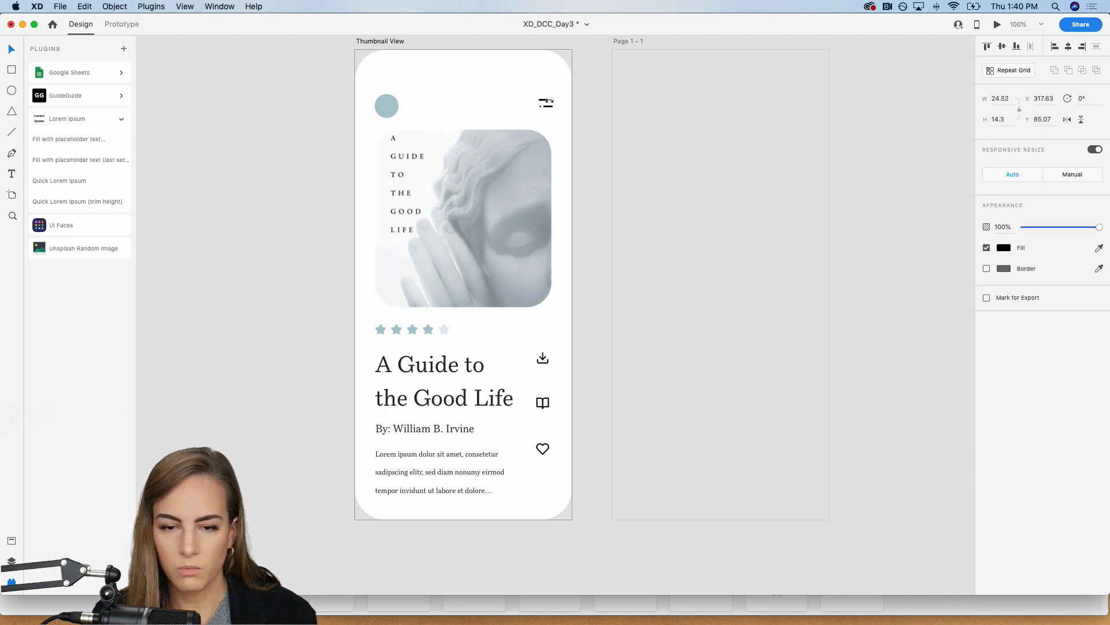
pyautogui.click(293, 182)
pyautogui.press('super+minus')
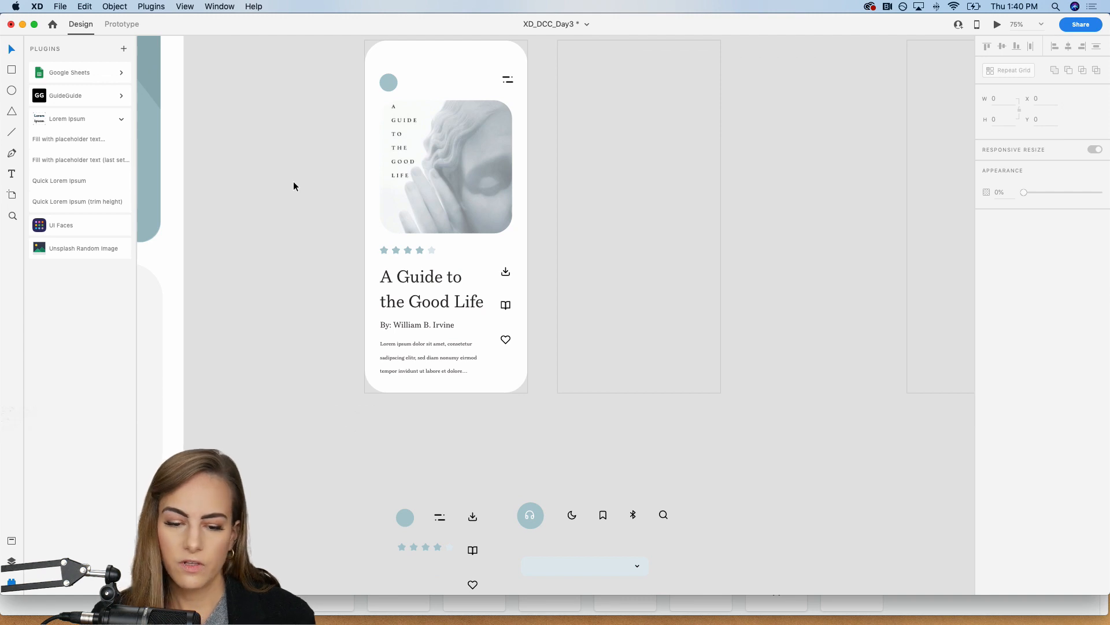
# Step: Add a border in #ADC9CF to the white rounded background shape of Thumbnail View
pyautogui.hscroll(3, 293, 186)
pyautogui.scroll(1, 293, 185)
pyautogui.click(396, 72)
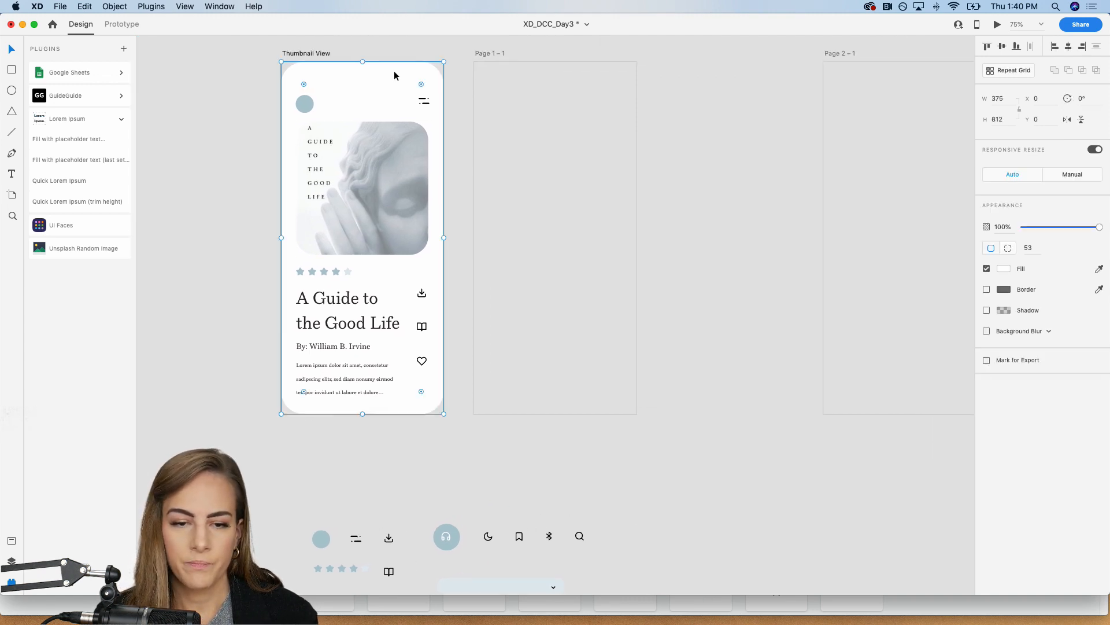
pyautogui.click(987, 290)
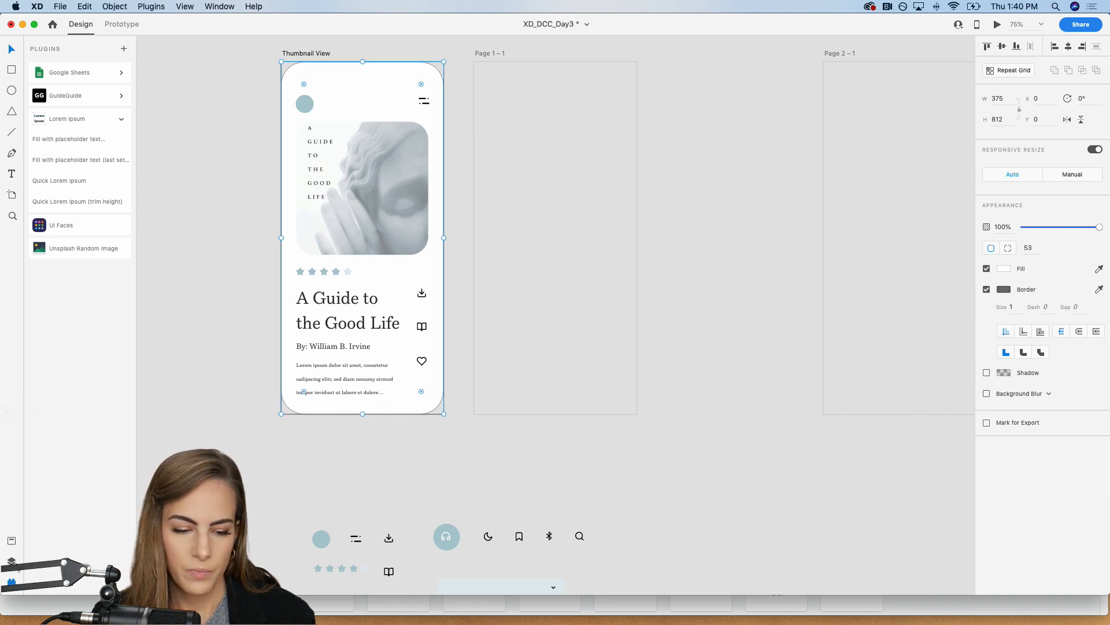
pyautogui.click(12, 560)
pyautogui.click(12, 542)
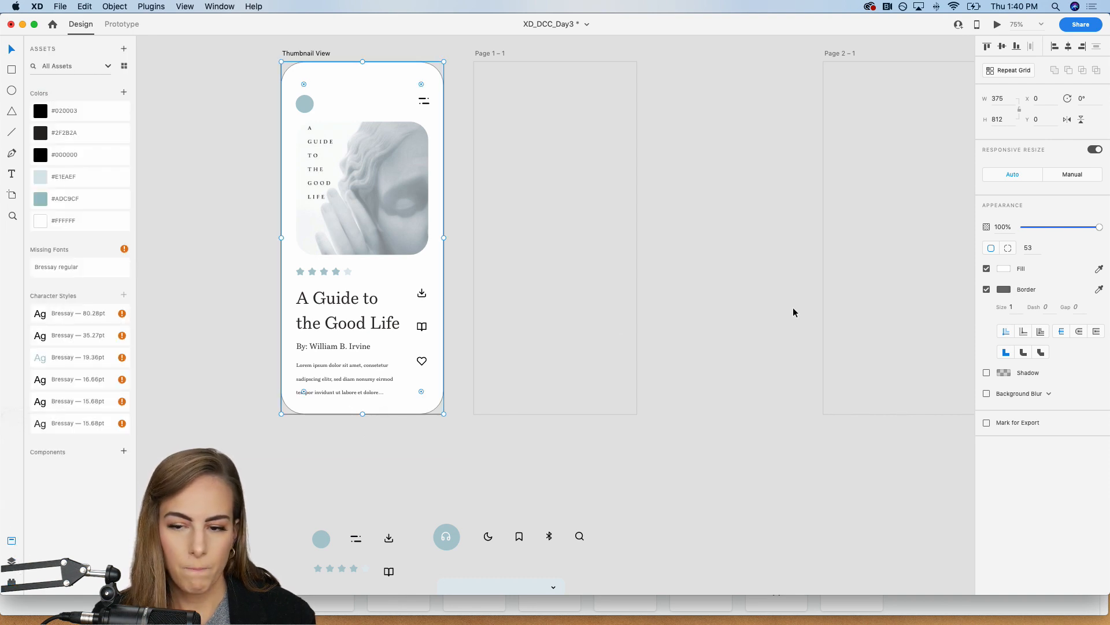
pyautogui.click(1100, 289)
pyautogui.click(42, 196)
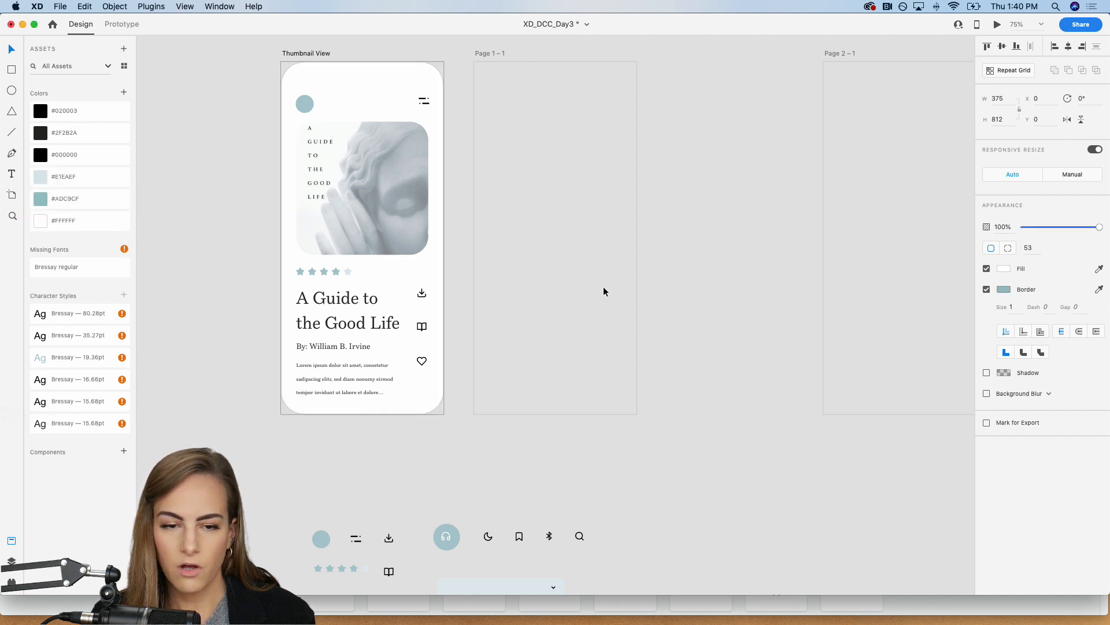
# Step: Set the background shape's border size to 8
pyautogui.write('8')
pyautogui.press('Return')
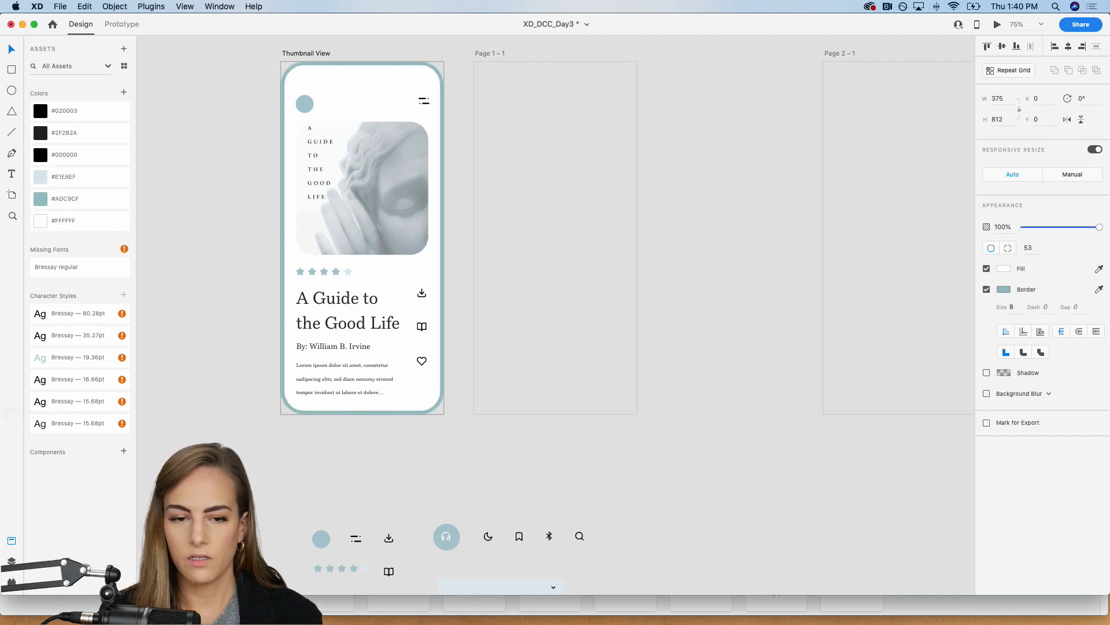
pyautogui.click(705, 231)
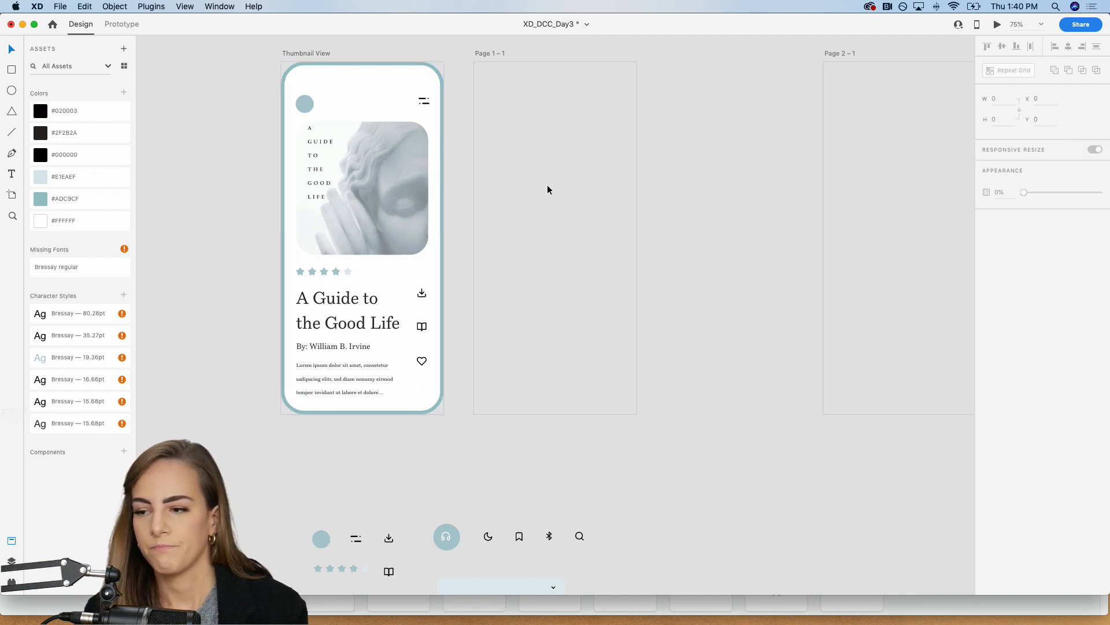
# Step: Copy the bordered background, circle and menu icon from Thumbnail View to the Page 1 – 1 artboard
pyautogui.hscroll(5, 547, 185)
pyautogui.click(188, 93)
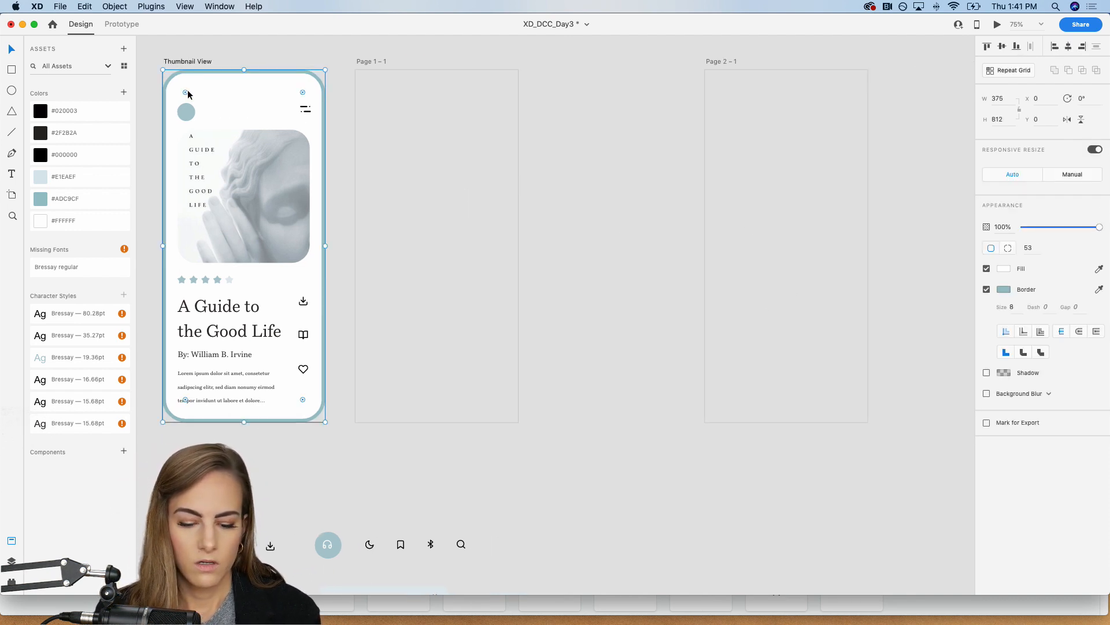
pyautogui.click(418, 136)
pyautogui.hscroll(-3, 418, 136)
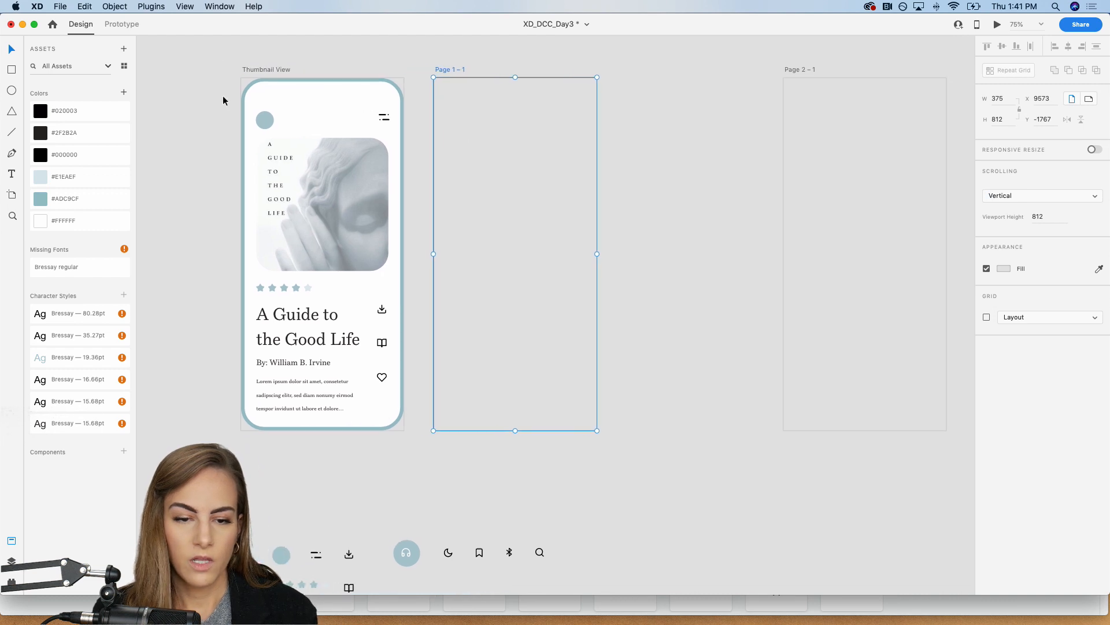
pyautogui.click(404, 129)
pyautogui.press('cmd+c')
pyautogui.click(488, 134)
pyautogui.press('cmd+v')
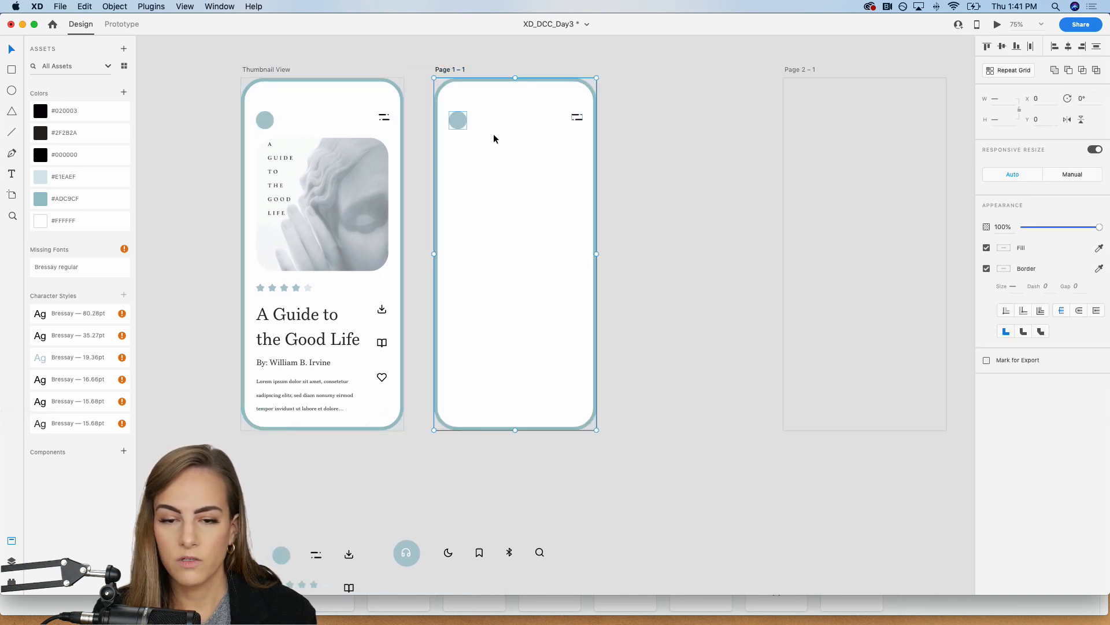
pyautogui.click(649, 157)
# Step: Switch to prototyping and link the book icon on Thumbnail View to the Page 1 – 1 artboard
pyautogui.hscroll(-2, 649, 158)
pyautogui.scroll(-1, 649, 157)
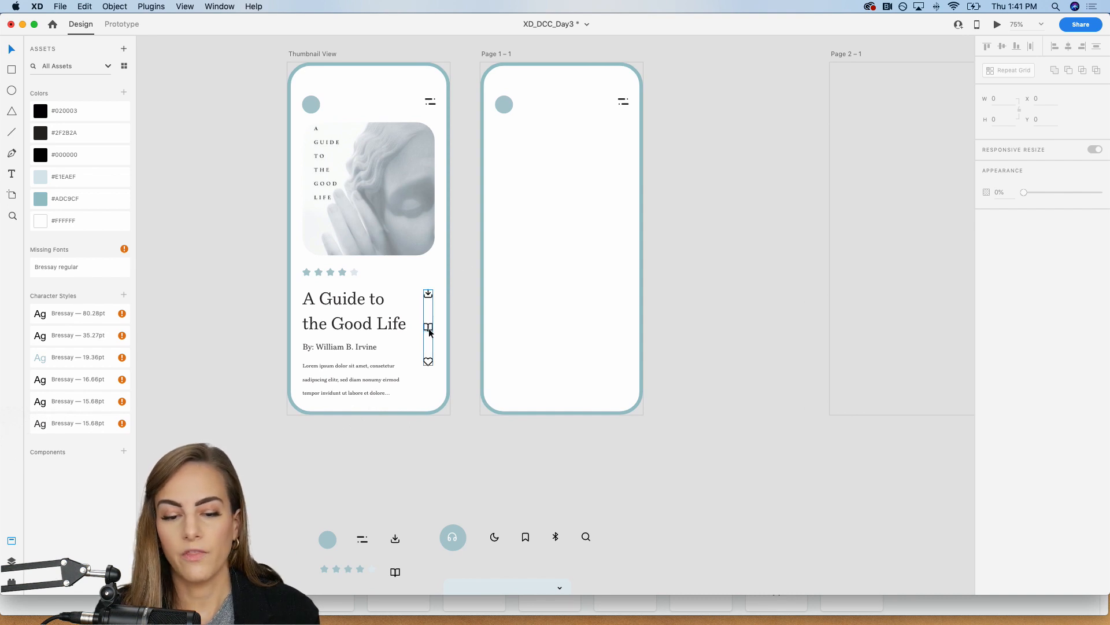
pyautogui.click(121, 24)
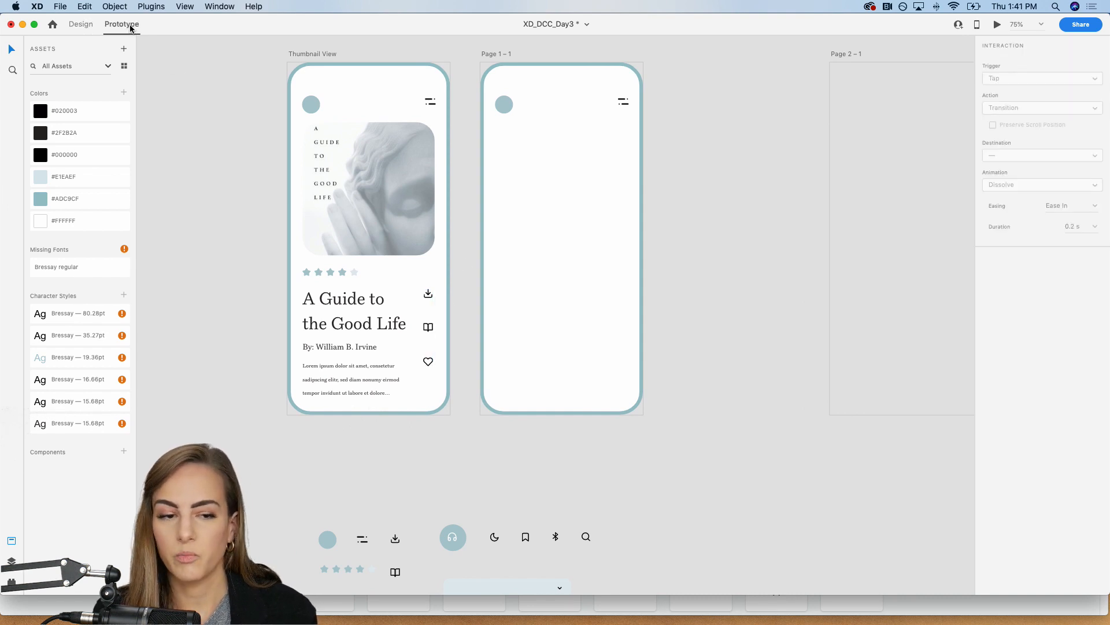
pyautogui.click(428, 330)
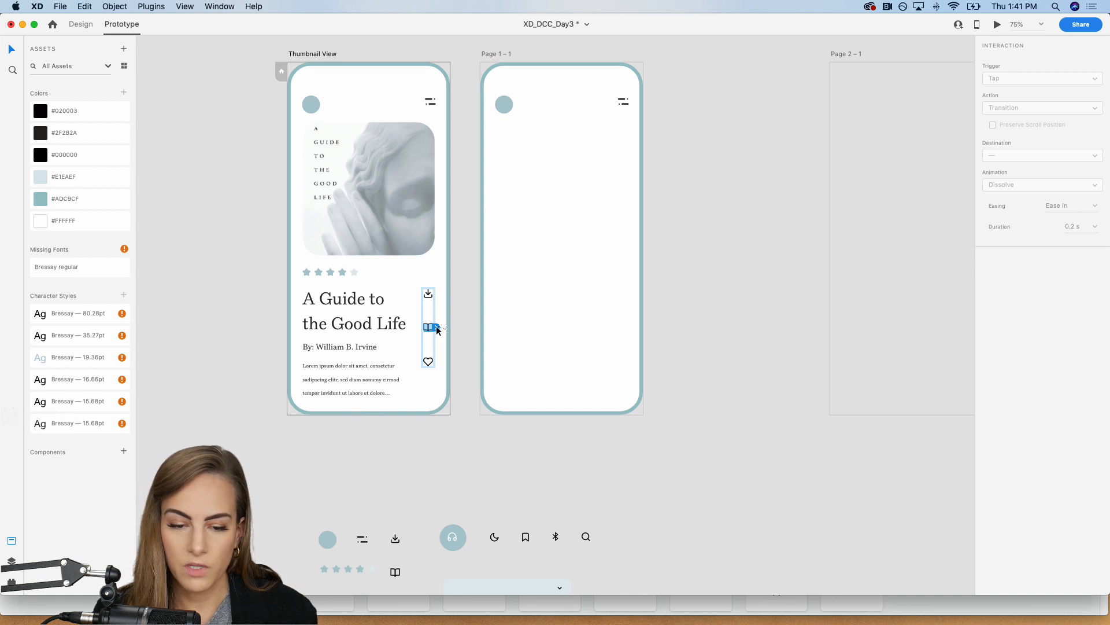
pyautogui.moveTo(434, 329); pyautogui.dragTo(504, 267)
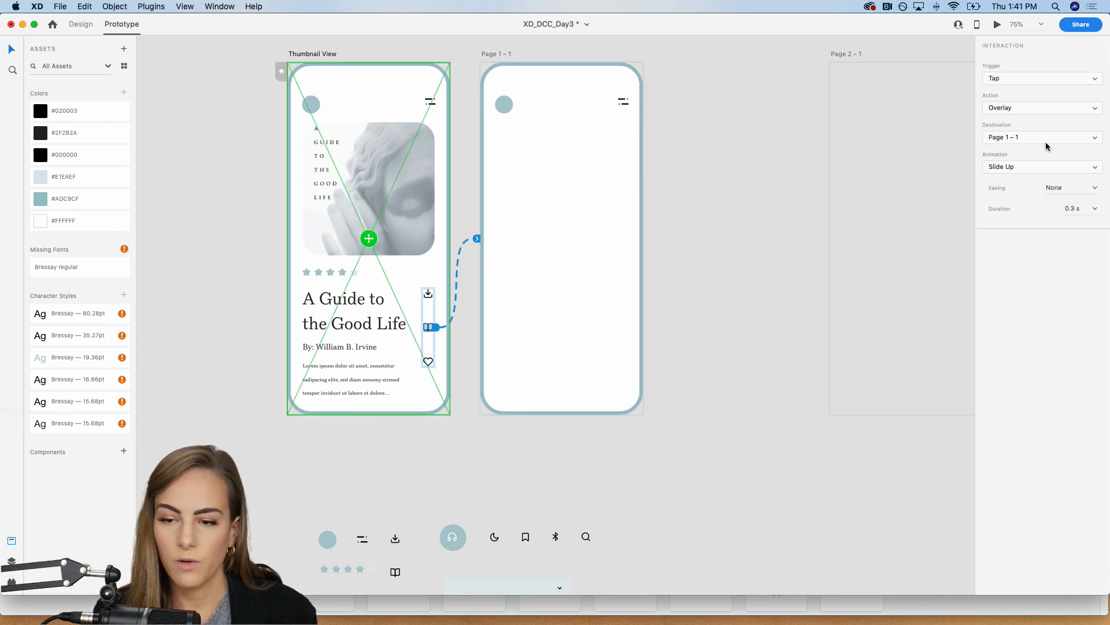
# Step: Set the book icon's interaction action to Transition with the animation None
pyautogui.click(1038, 107)
pyautogui.click(1015, 90)
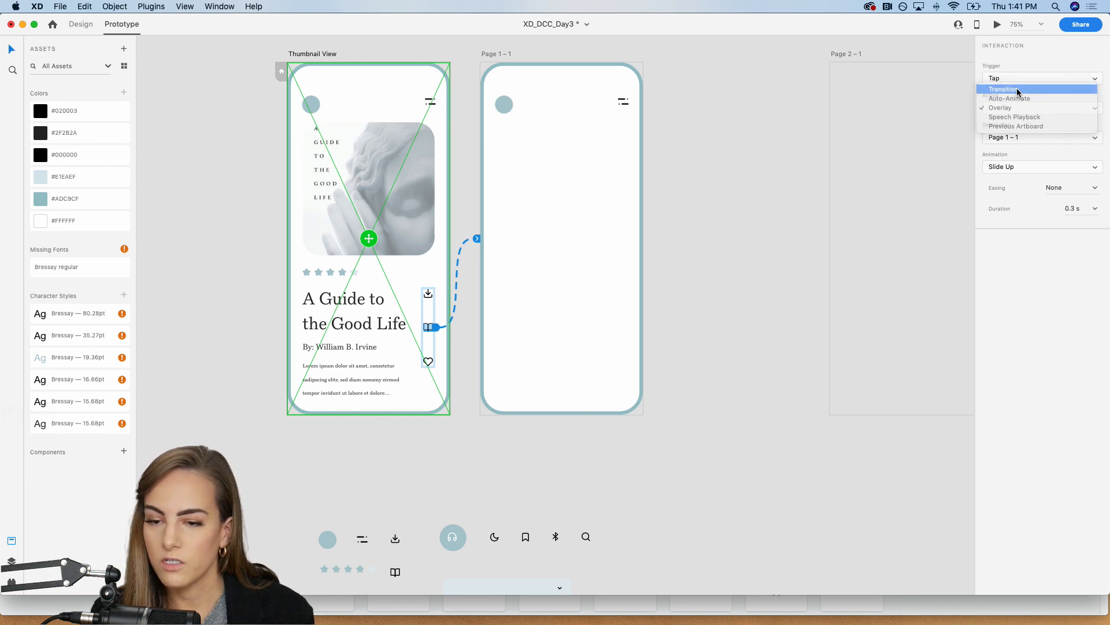
pyautogui.click(1014, 184)
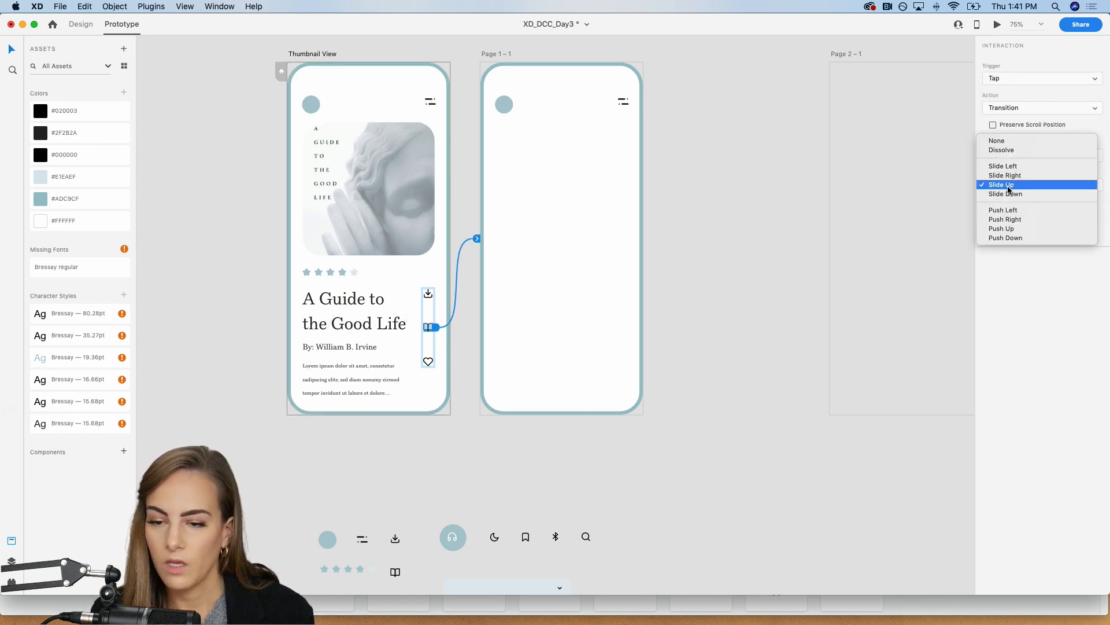
pyautogui.click(1010, 141)
pyautogui.click(779, 165)
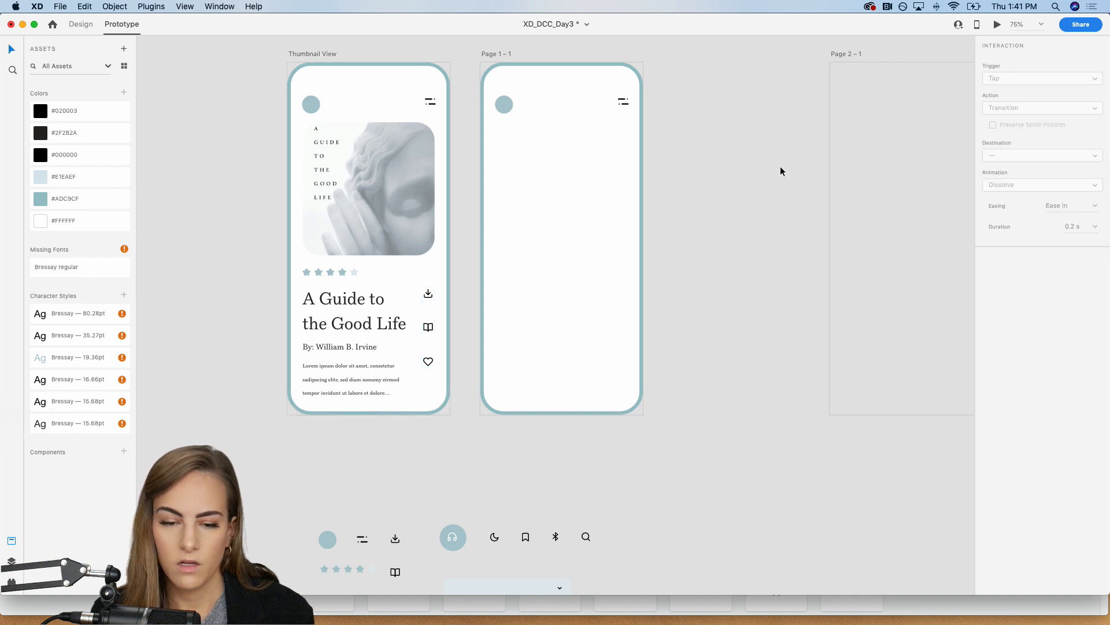
# Step: Return to design mode, copy the author byline to Page 1 – 1 and place it at about X 107, Y 130
pyautogui.hscroll(2, 774, 168)
pyautogui.scroll(-6, 767, 173)
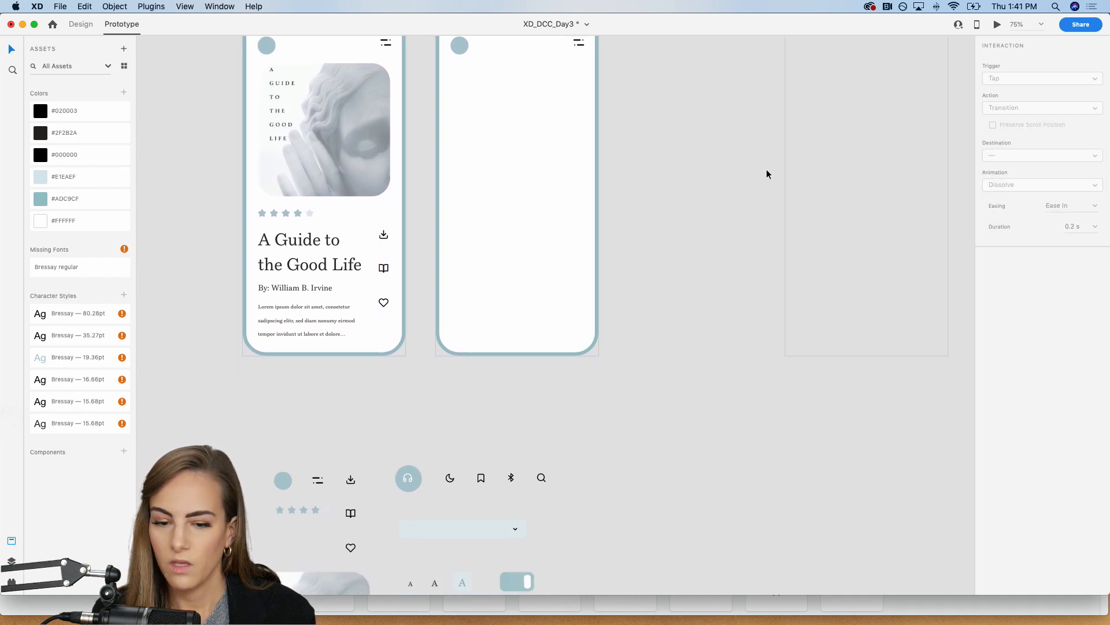
pyautogui.scroll(6, 766, 169)
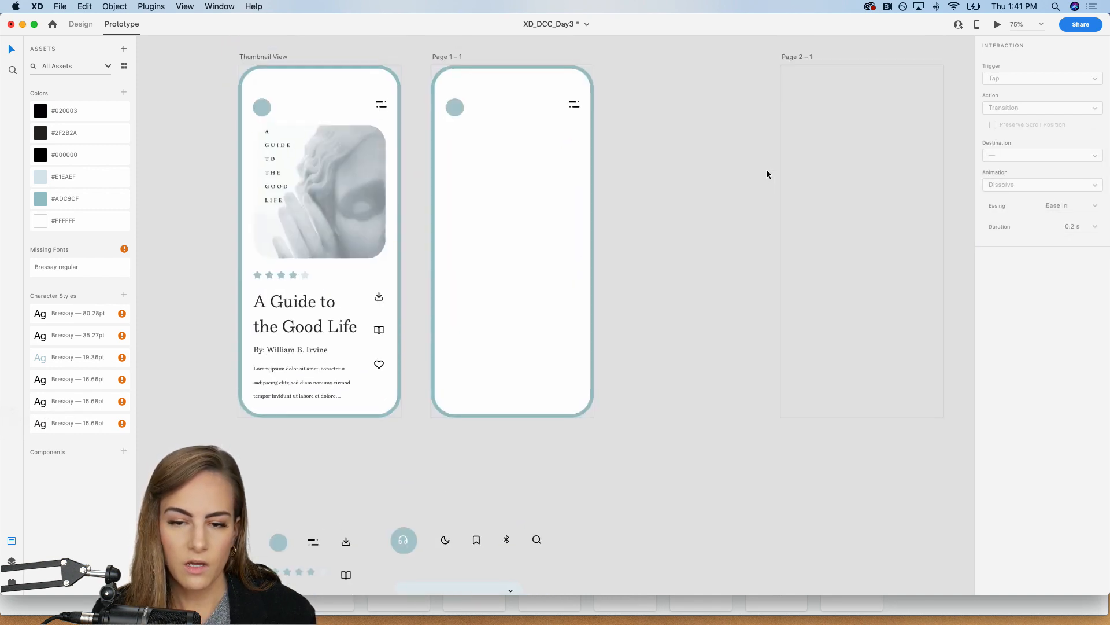
pyautogui.click(288, 382)
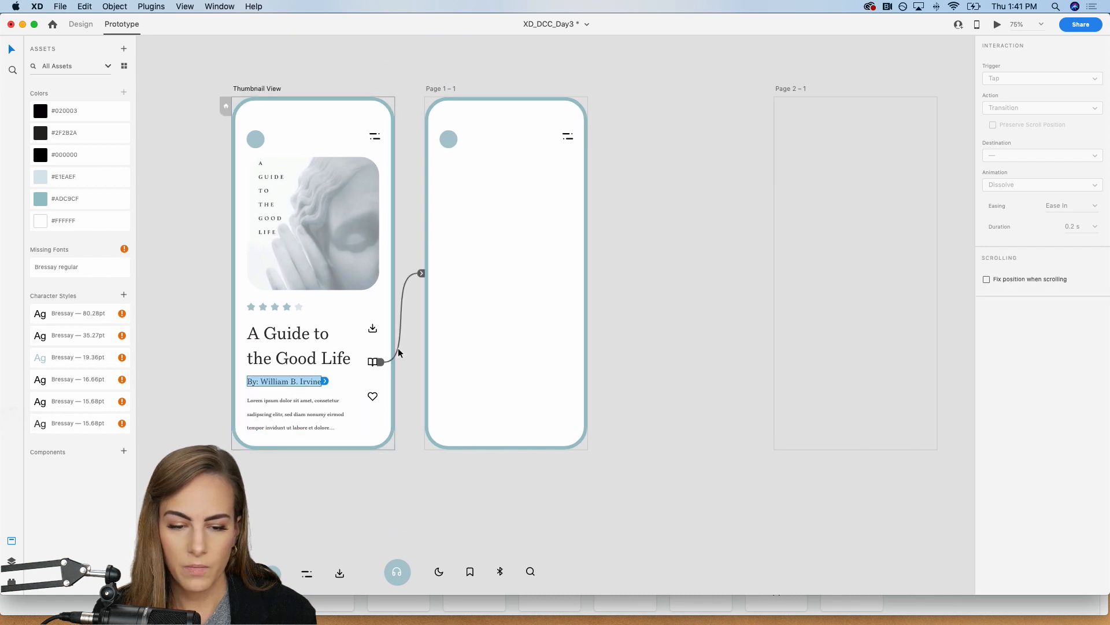
pyautogui.click(80, 24)
pyautogui.press('cmd+c')
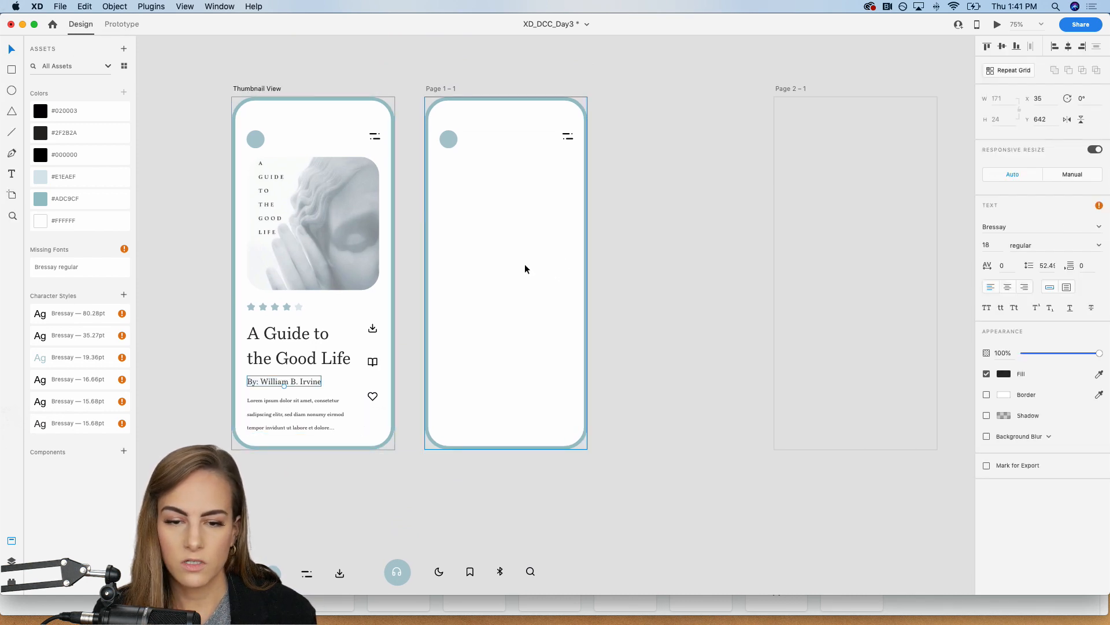
pyautogui.click(517, 263)
pyautogui.press('cmd+v')
pyautogui.click(633, 289)
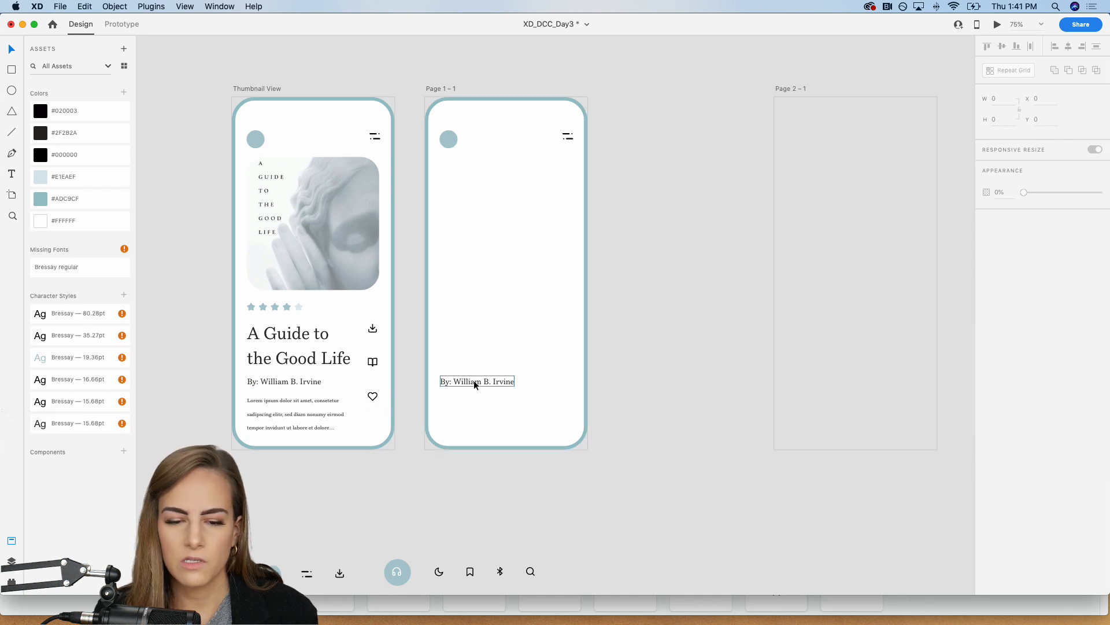
pyautogui.moveTo(474, 380); pyautogui.dragTo(506, 157)
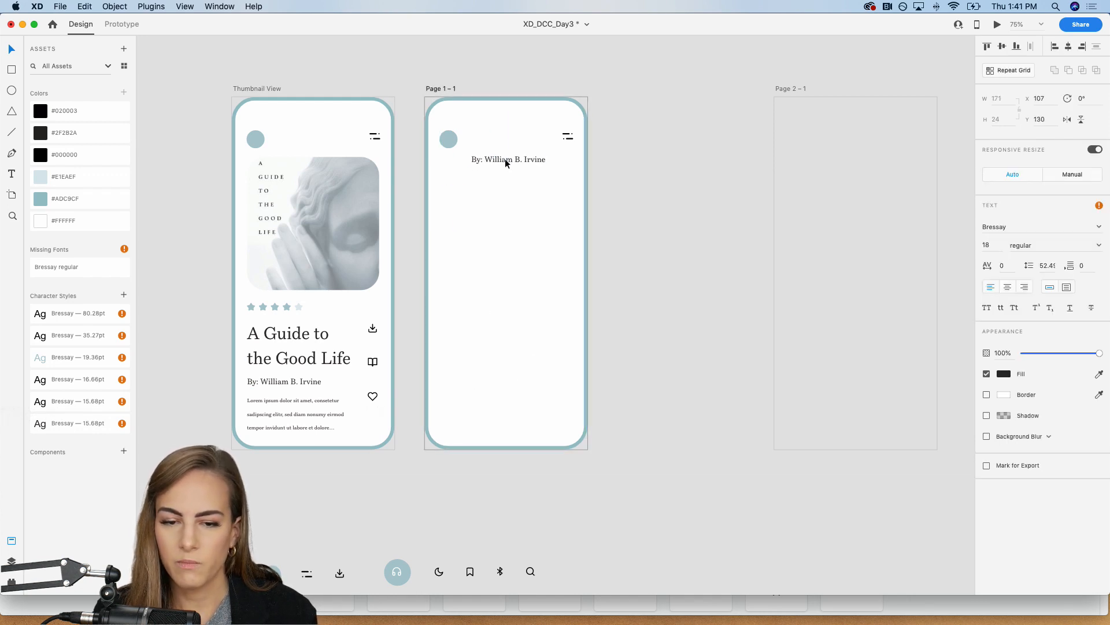
# Step: Replace the copied byline text on Page 1 – 1 with "Chapter 1"
pyautogui.doubleClick(506, 159)
pyautogui.write('Chap')
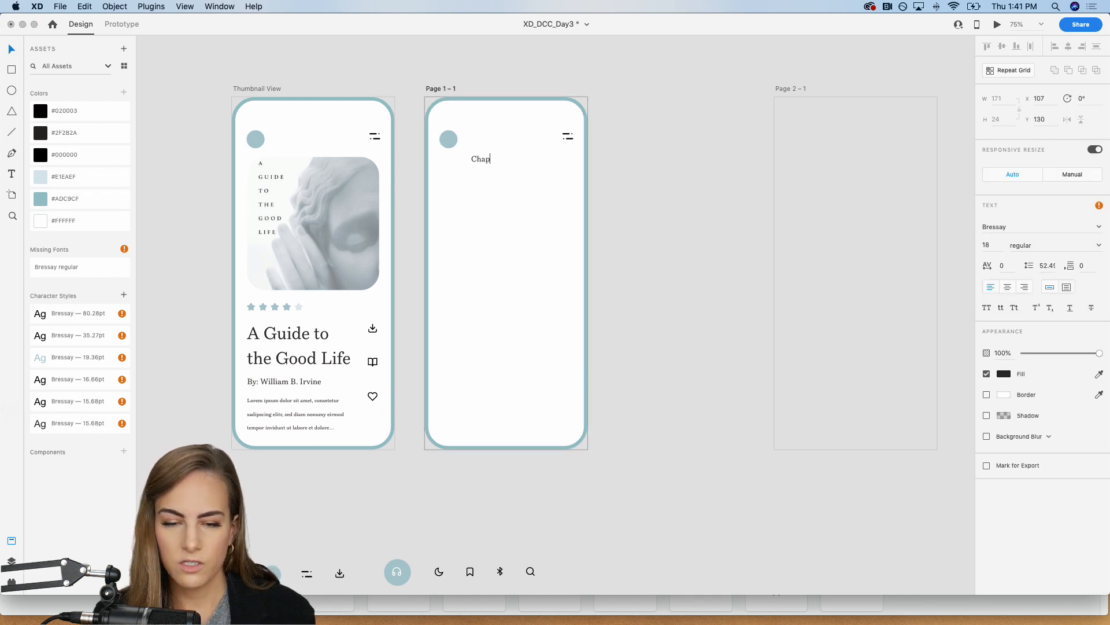
pyautogui.write('ter 1')
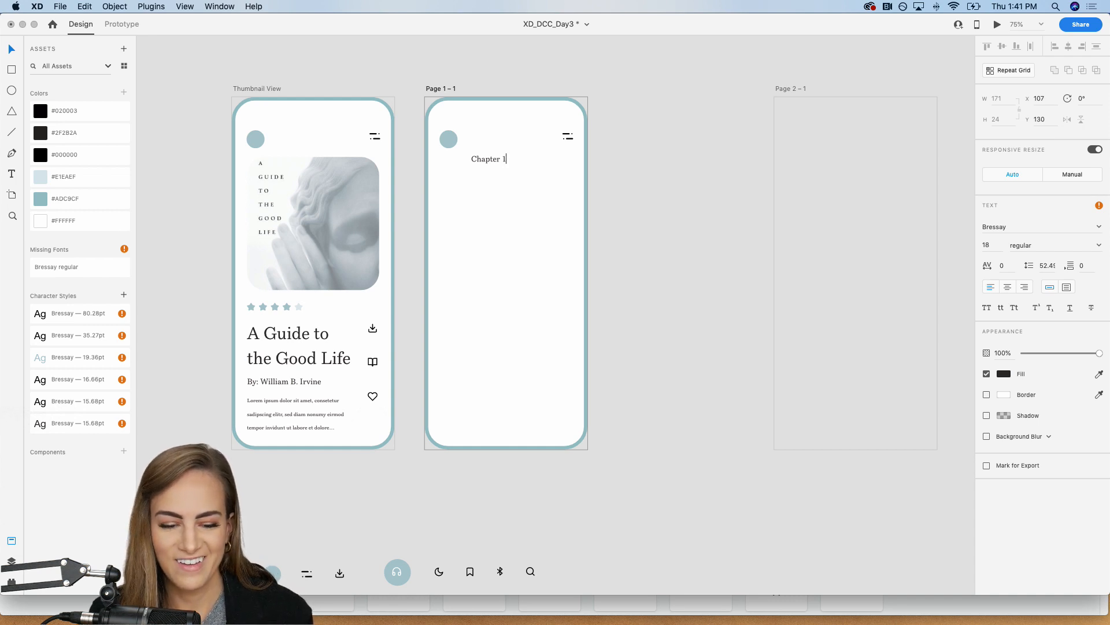
pyautogui.press('Escape')
# Step: Fill the Chapter 1 heading with #E1EAEF and move it to the page's top center at about X 147, Y 64
pyautogui.click(72, 178)
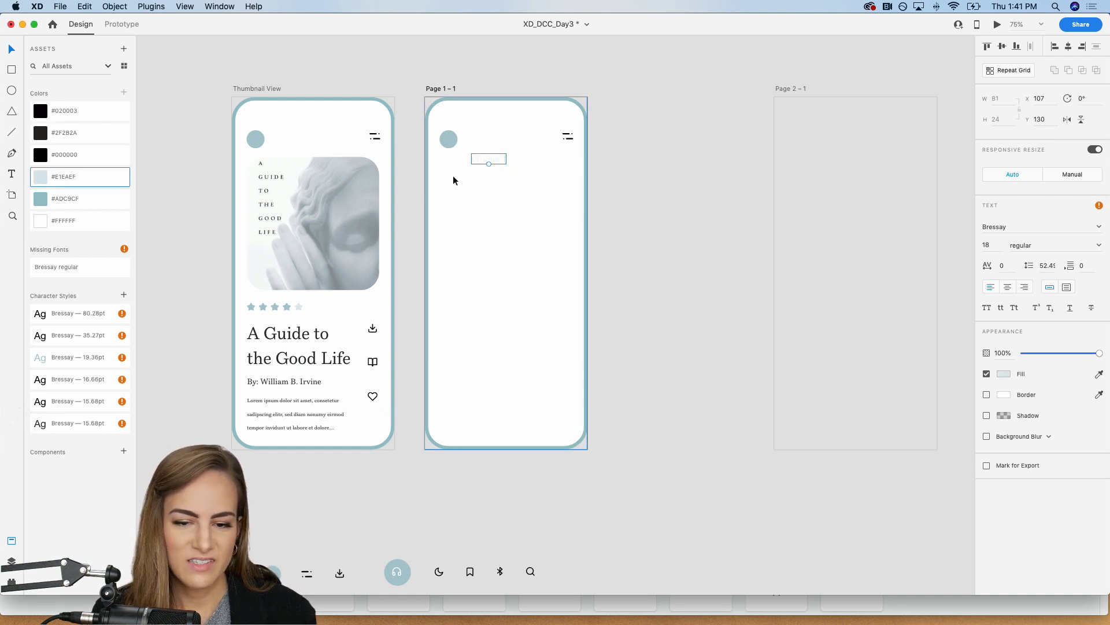
pyautogui.moveTo(496, 155); pyautogui.dragTo(512, 128)
# Step: Delete the circle and the menu icon from Page 1 – 1
pyautogui.click(568, 138)
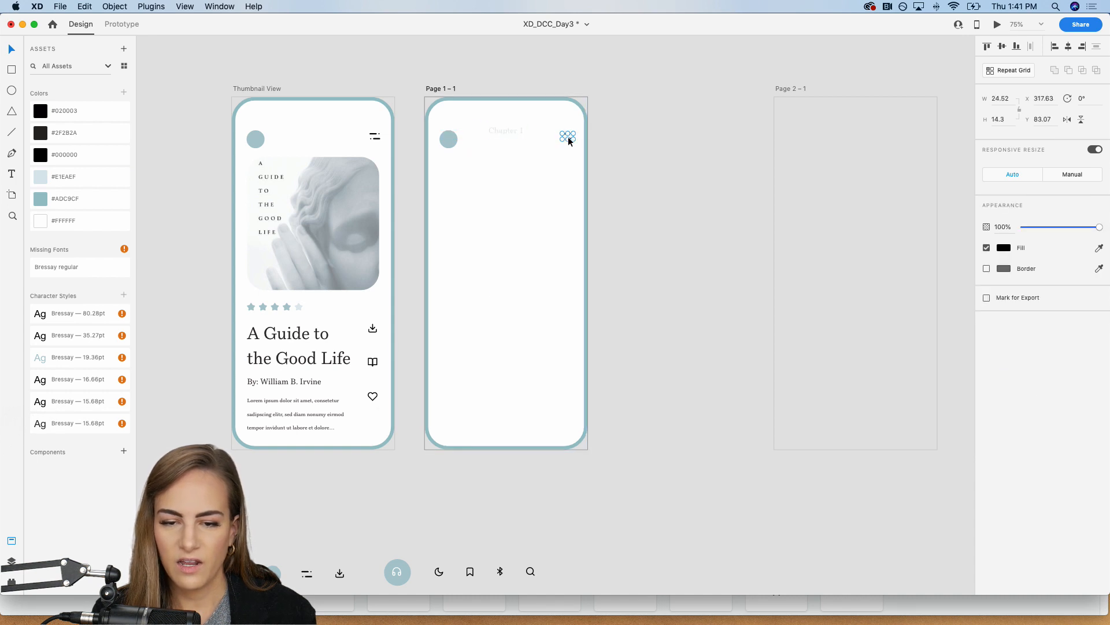
pyautogui.keyDown('shift'); pyautogui.click(449, 139); pyautogui.keyUp('shift')
pyautogui.press('Delete')
# Step: Recolor the Chapter 1 heading to #ADC9CF and enlarge it to font size 23 at about X 136, Y 60
pyautogui.click(503, 131)
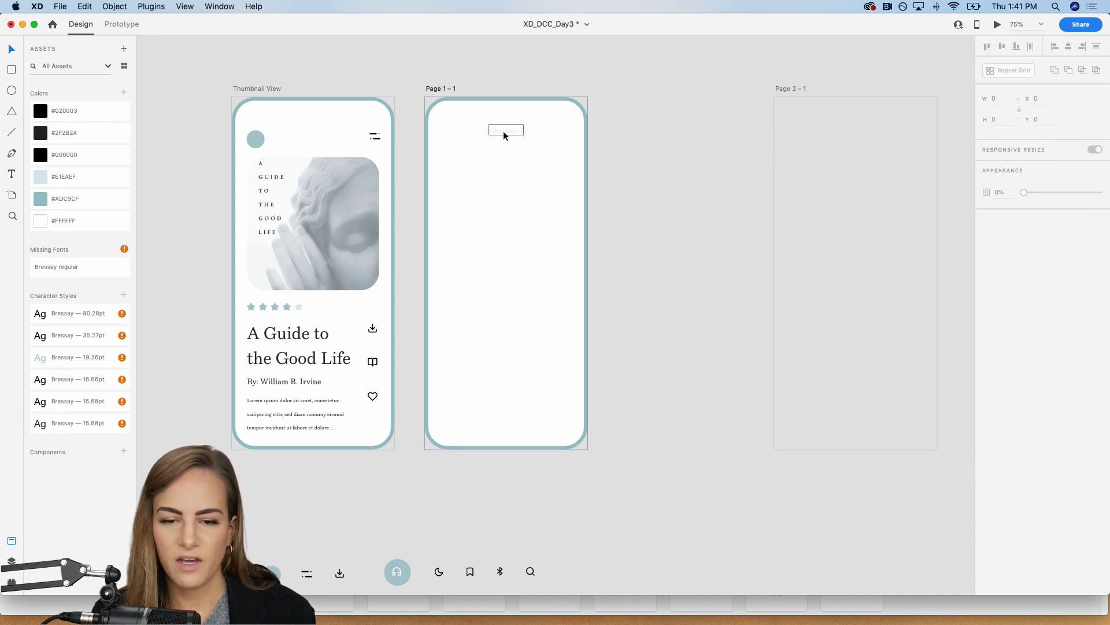
pyautogui.click(57, 199)
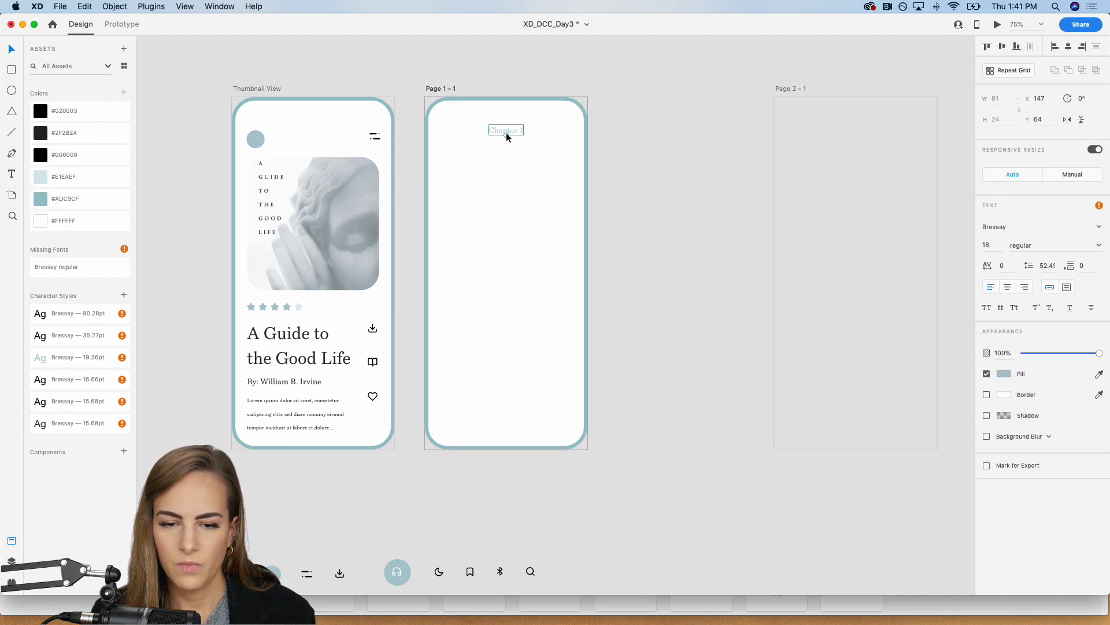
pyautogui.moveTo(505, 135); pyautogui.dragTo(524, 135)
pyautogui.click(652, 144)
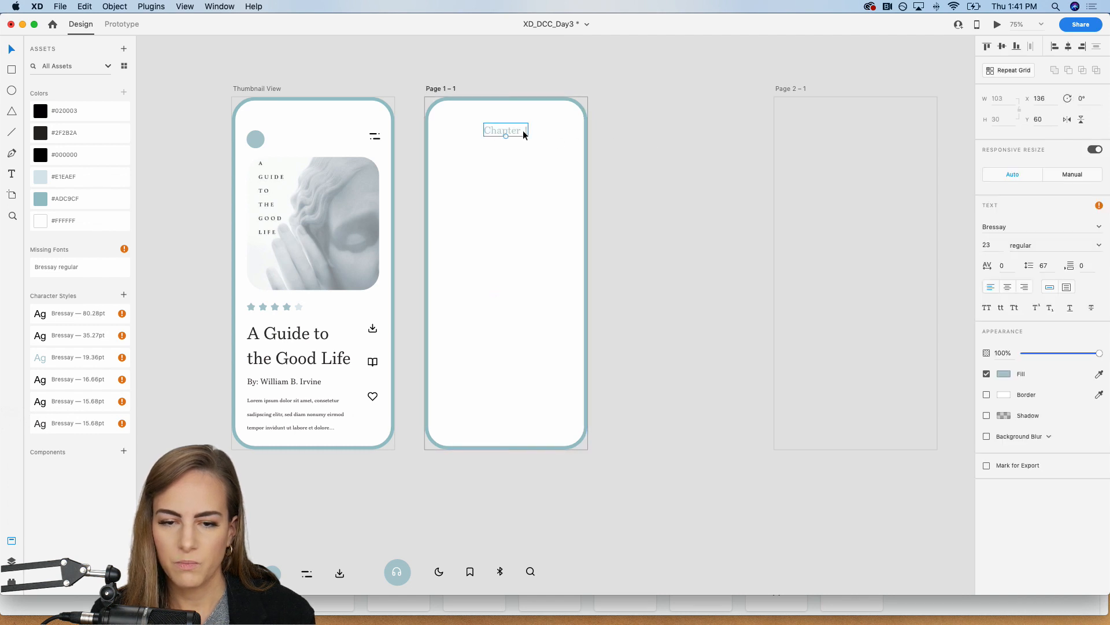
pyautogui.click(705, 139)
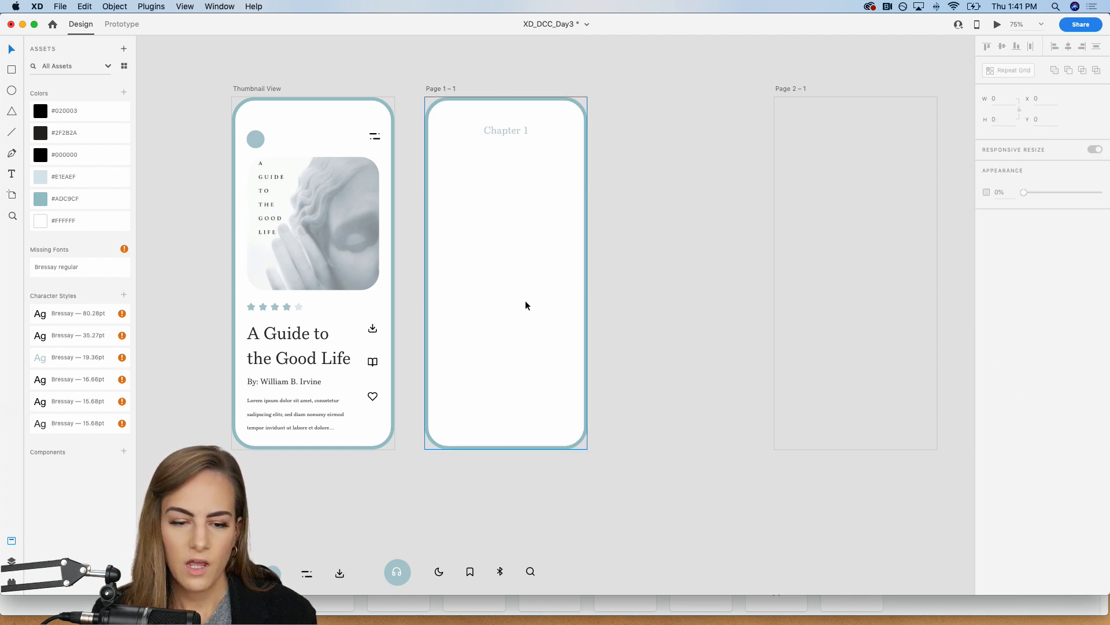
pyautogui.scroll(-10, 525, 305)
pyautogui.hscroll(4, 525, 305)
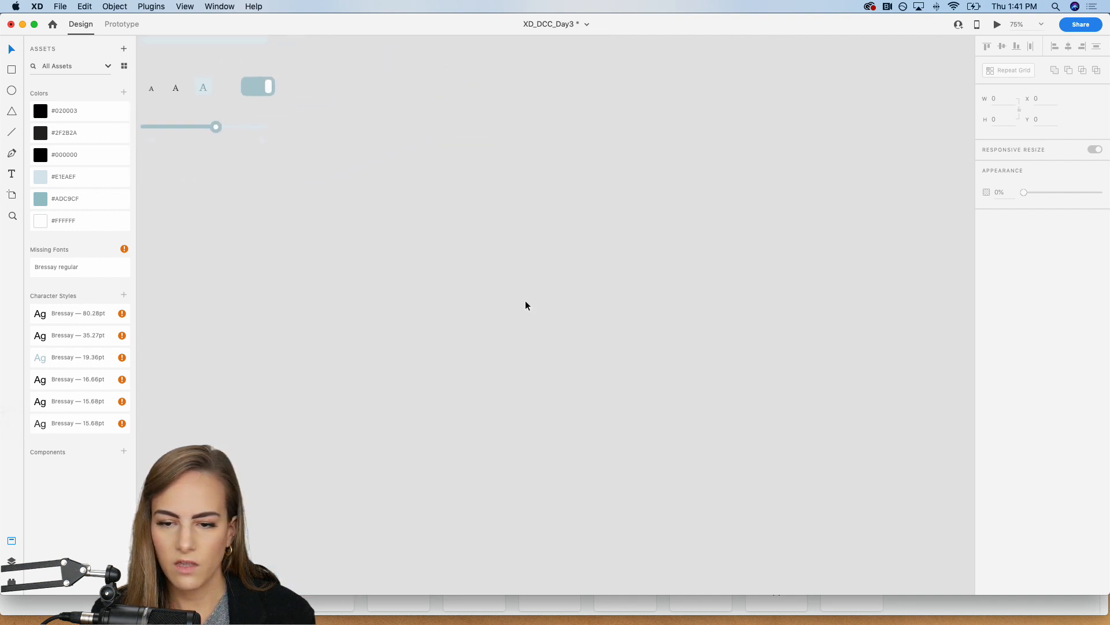
# Step: Copy the lorem ipsum paragraph from Thumbnail View to Page 1 – 1 and extend its text box to about 263 × 633 below the Chapter 1 heading
pyautogui.scroll(10, 525, 305)
pyautogui.hscroll(-5, 525, 305)
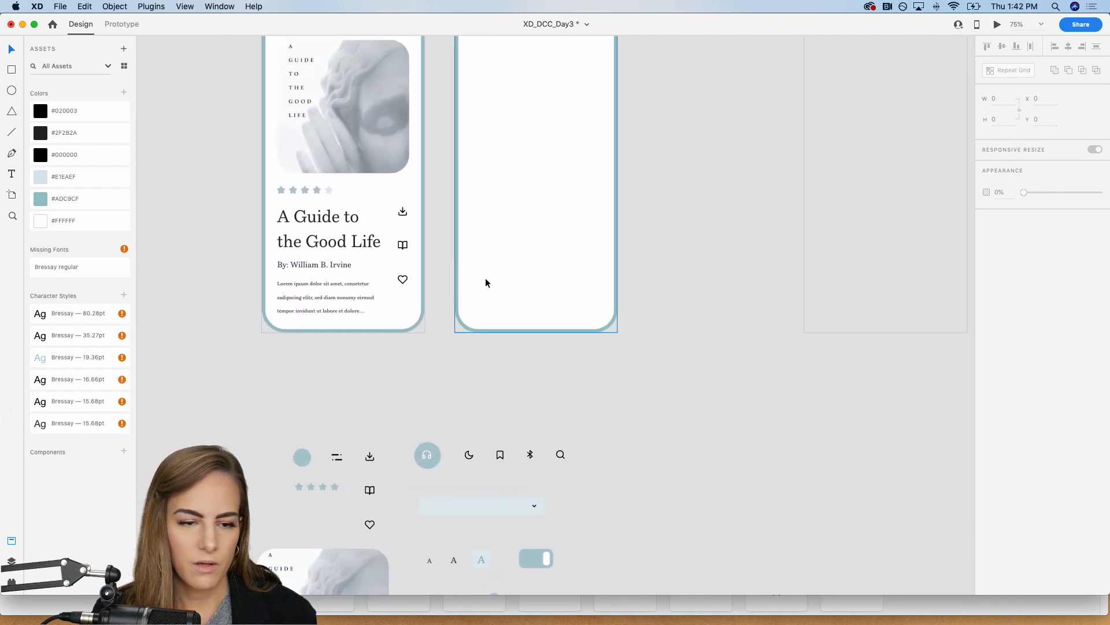
pyautogui.click(305, 292)
pyautogui.scroll(3, 304, 298)
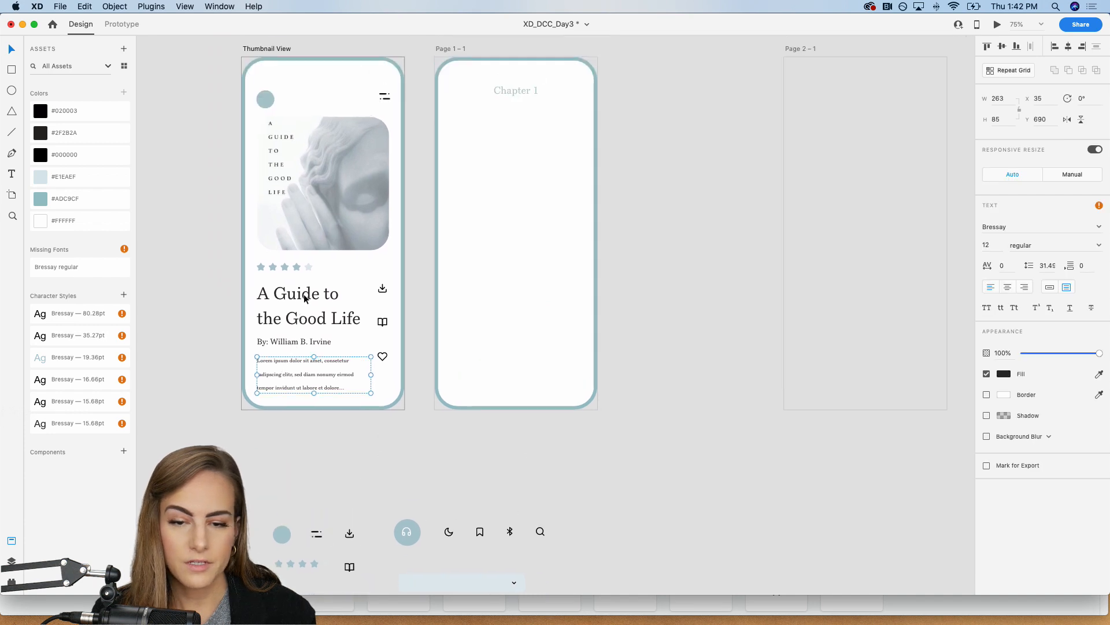
pyautogui.click(517, 252)
pyautogui.press('super+v')
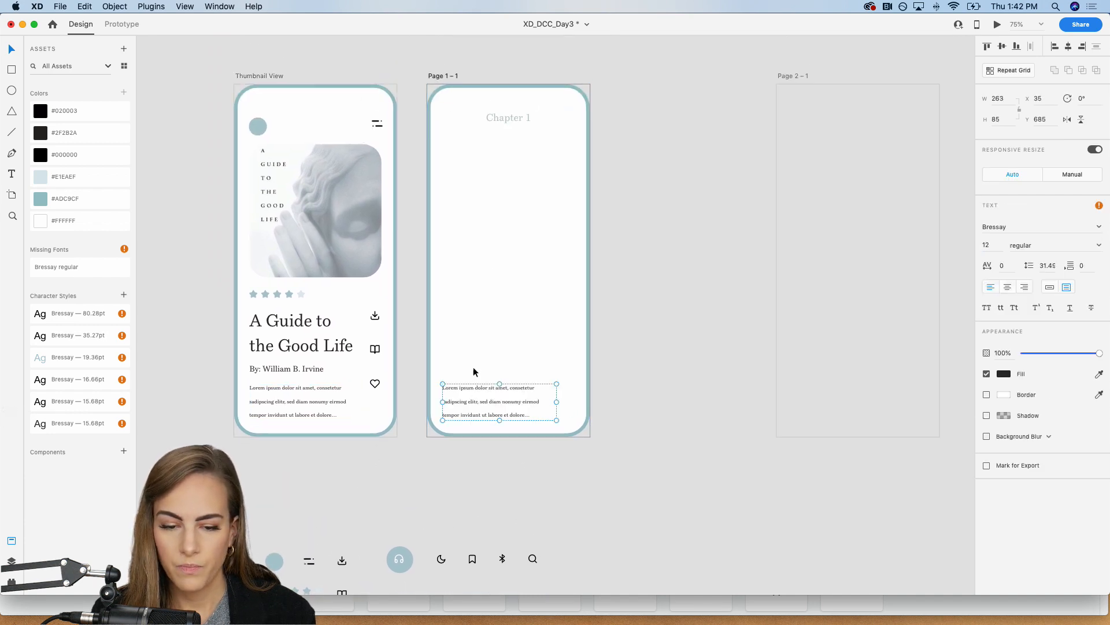
pyautogui.moveTo(470, 386); pyautogui.dragTo(523, 416)
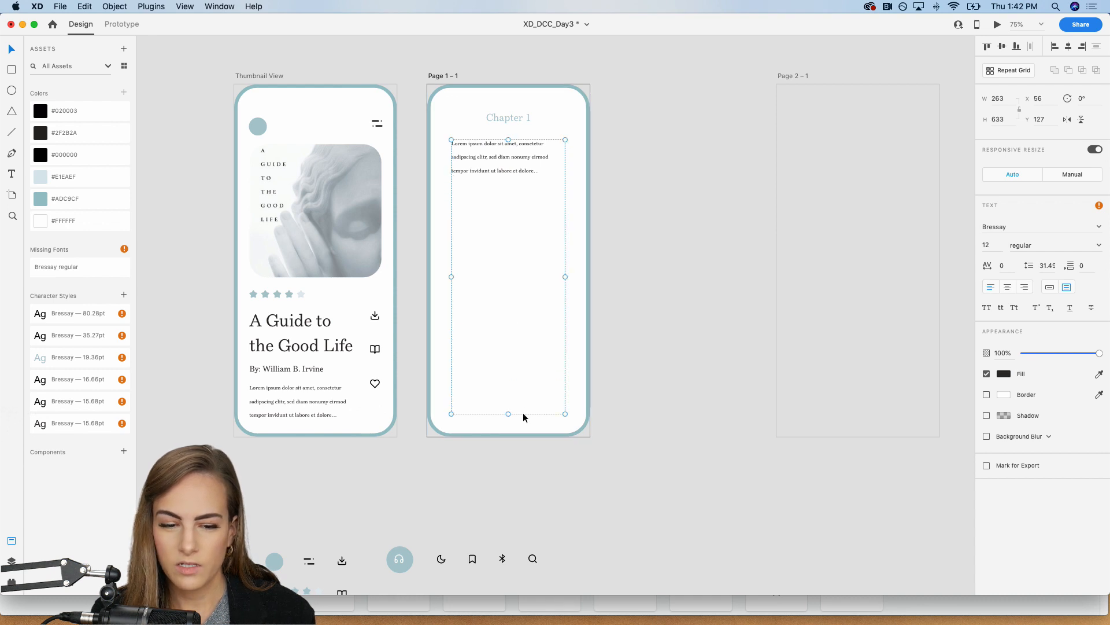
# Step: Set the body paragraph on Page 1 – 1 to font size 16
pyautogui.click(992, 245)
pyautogui.write('16')
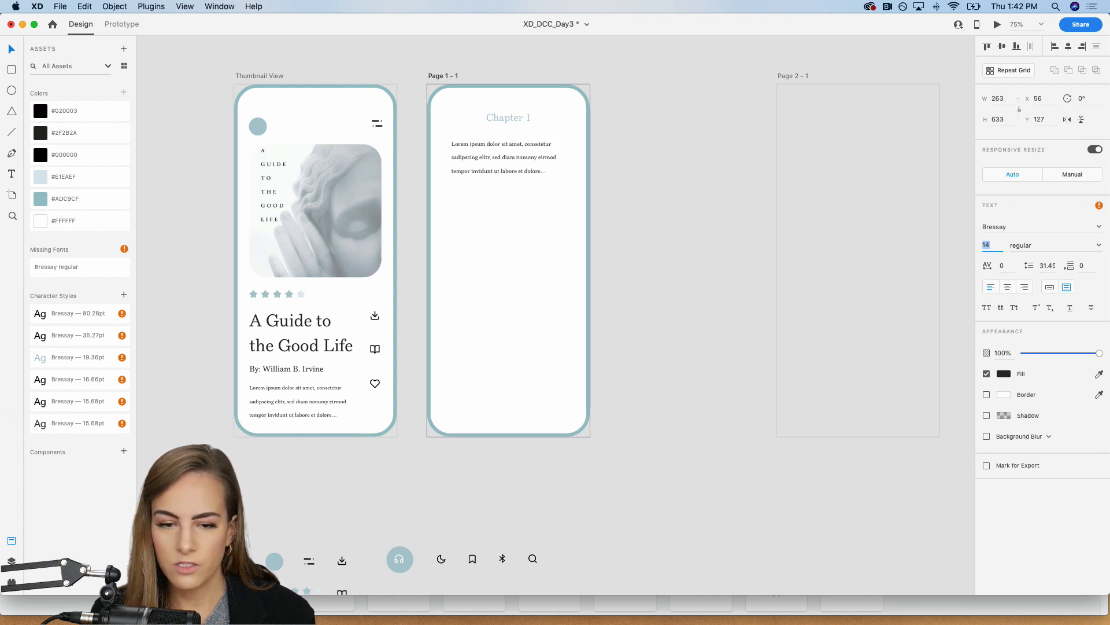
pyautogui.press('Return')
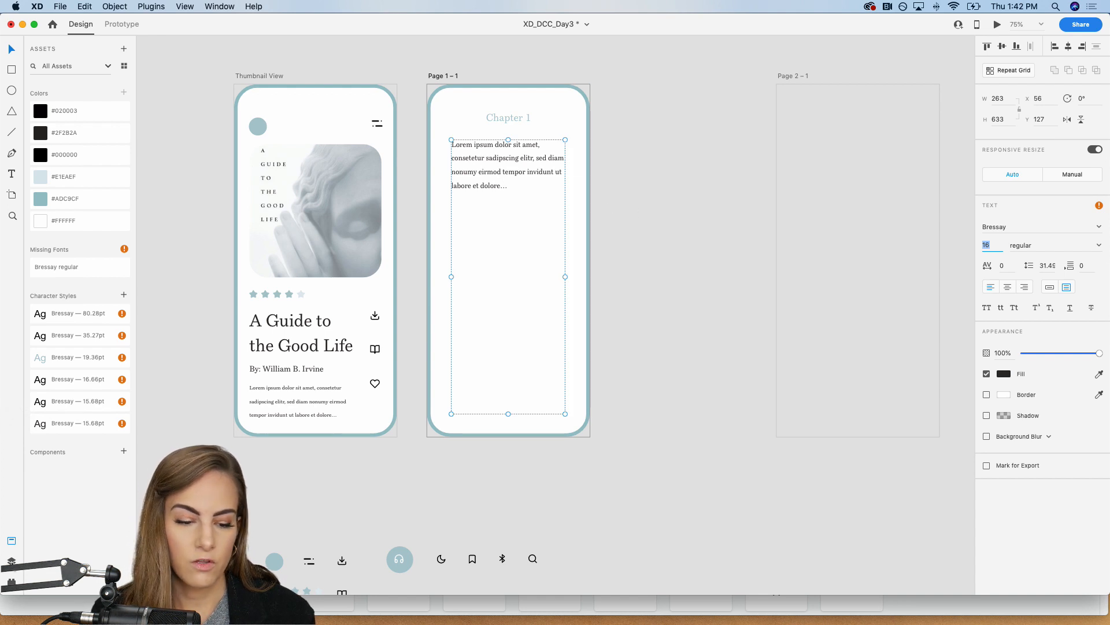
# Step: Fill the body text box with standard Latin Lorem Ipsum placeholder text and widen it to about 279 at X 54, Y 126
pyautogui.click(12, 581)
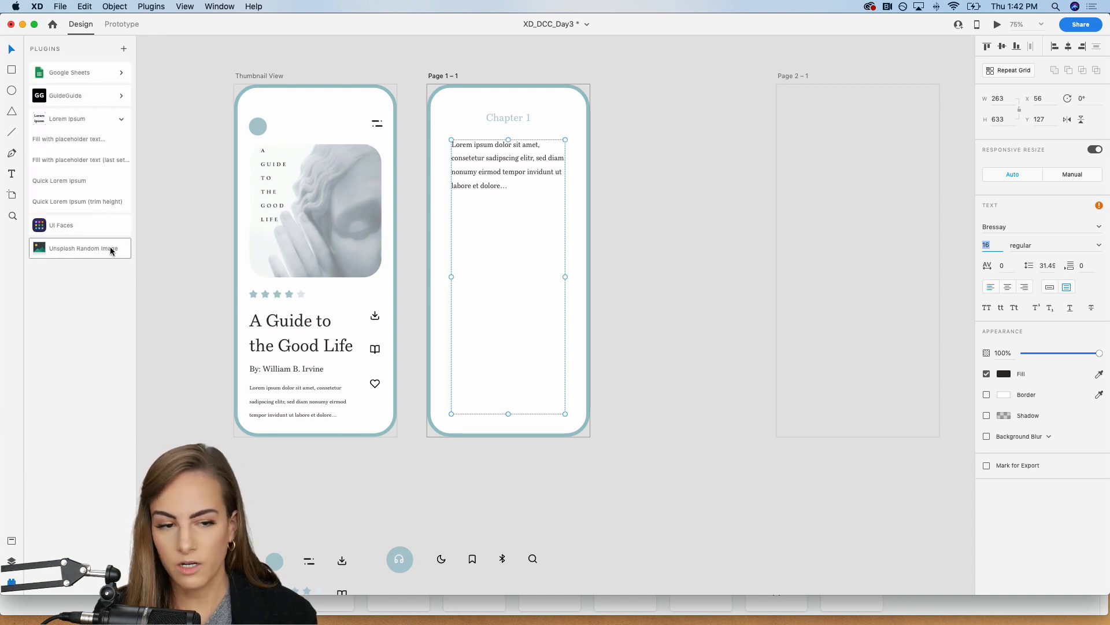
pyautogui.click(70, 139)
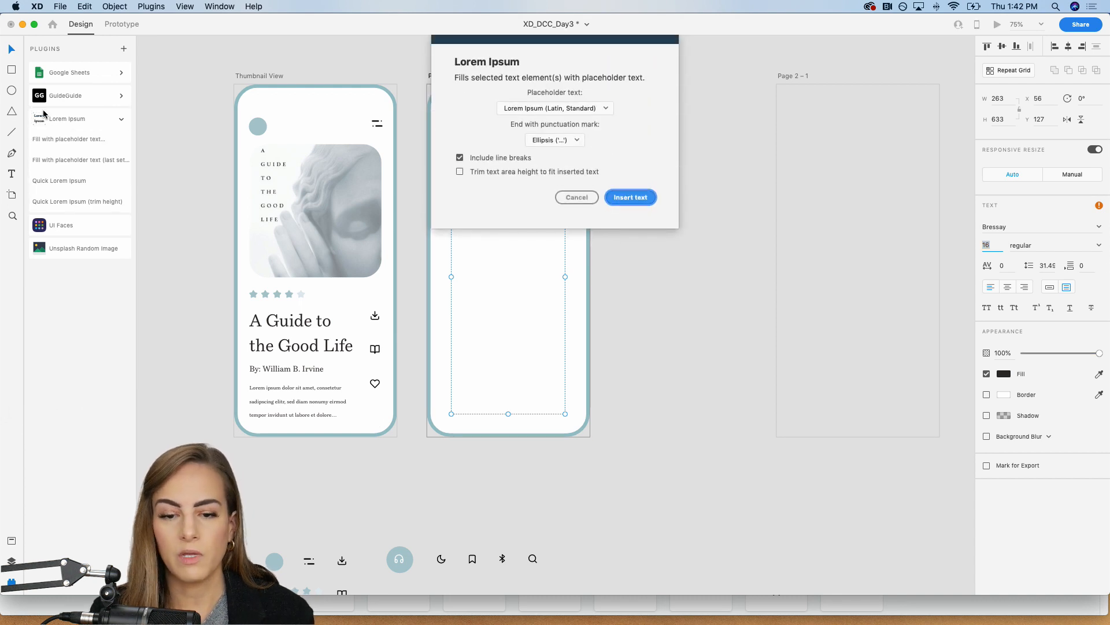
pyautogui.click(645, 198)
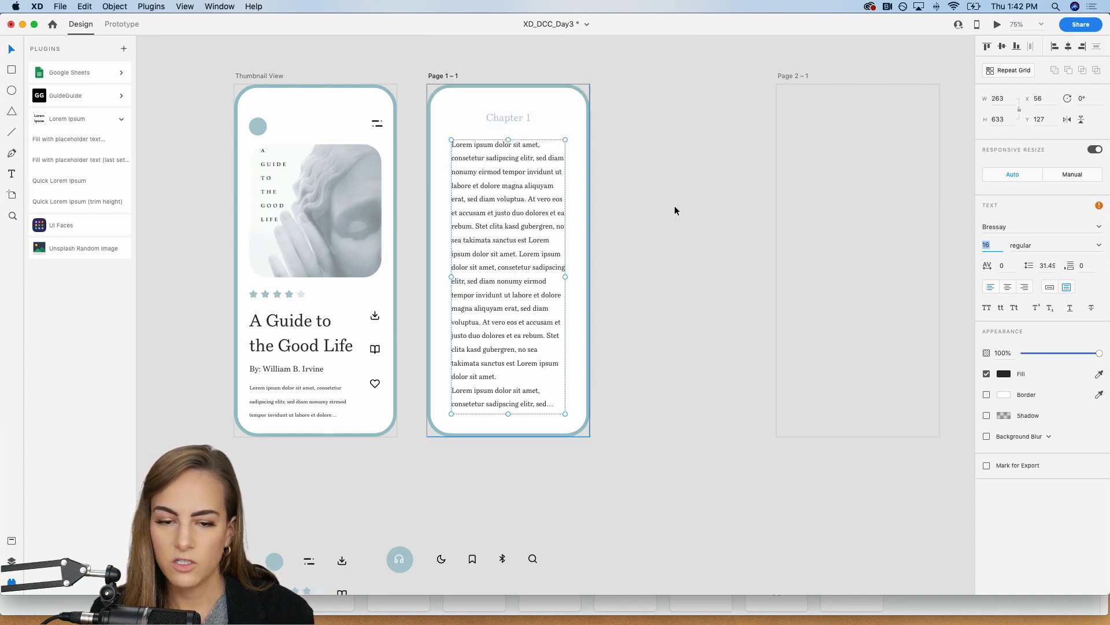
pyautogui.click(684, 322)
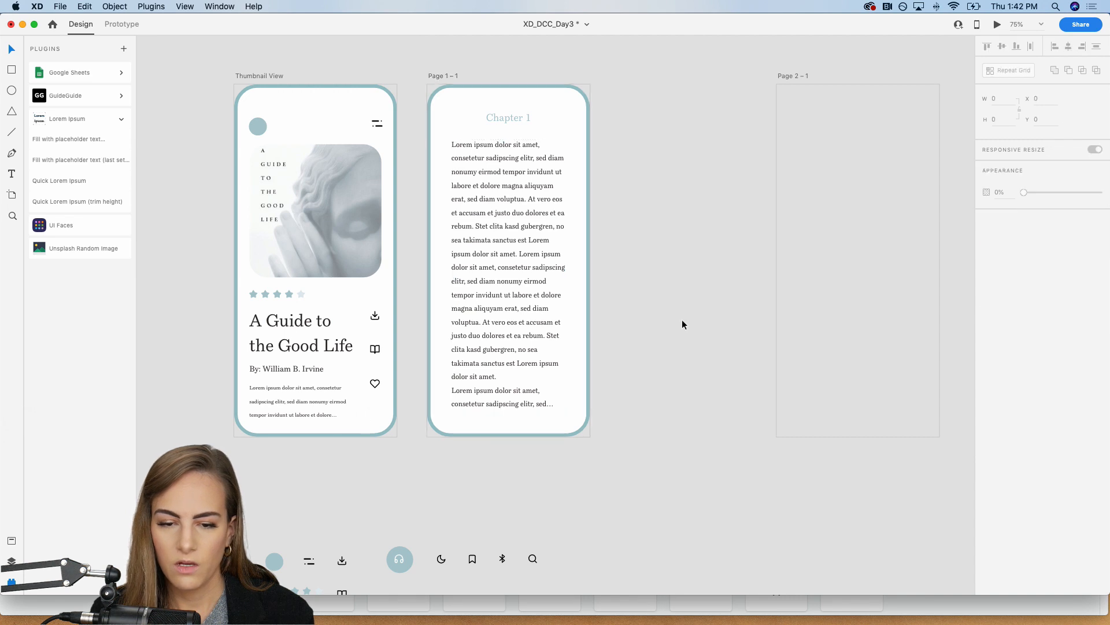
pyautogui.click(500, 294)
pyautogui.moveTo(567, 276); pyautogui.dragTo(572, 276)
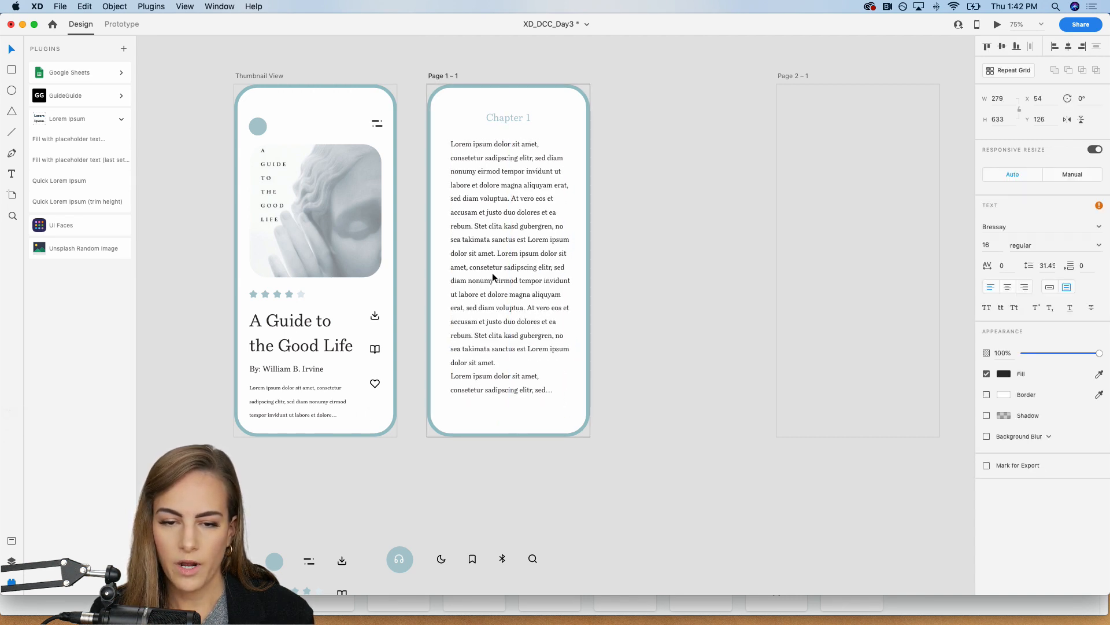
pyautogui.click(641, 226)
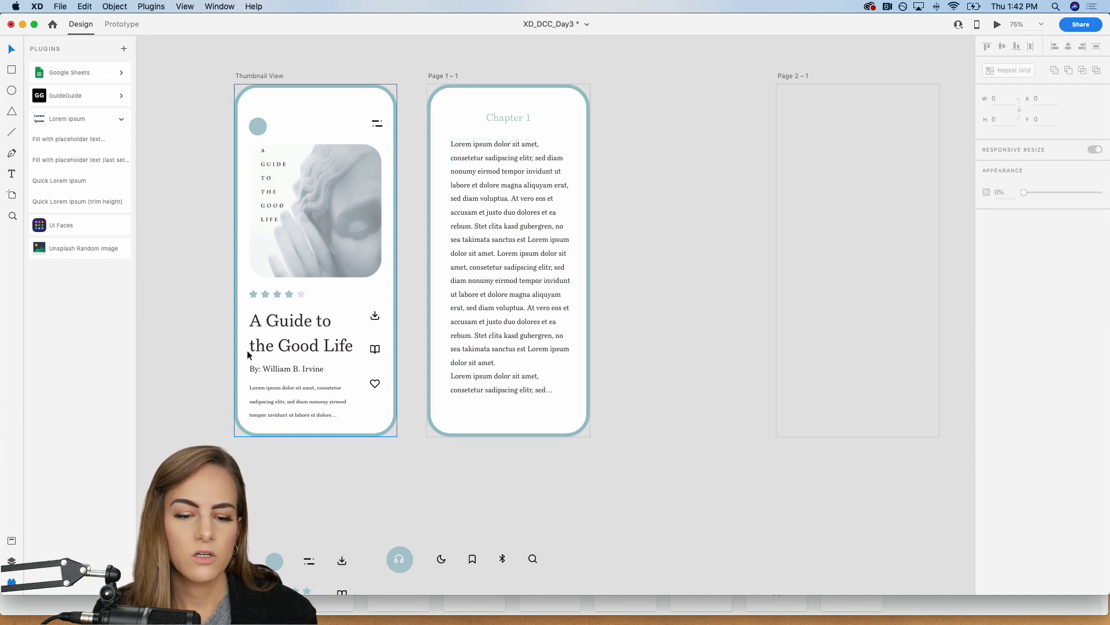
# Step: Copy the "A Guide to the Good Life" title to Page 1 – 1 and place it over the paragraph's start at about X 38, Y 90
pyautogui.click(287, 329)
pyautogui.press('super+c')
pyautogui.click(474, 102)
pyautogui.press('super+v')
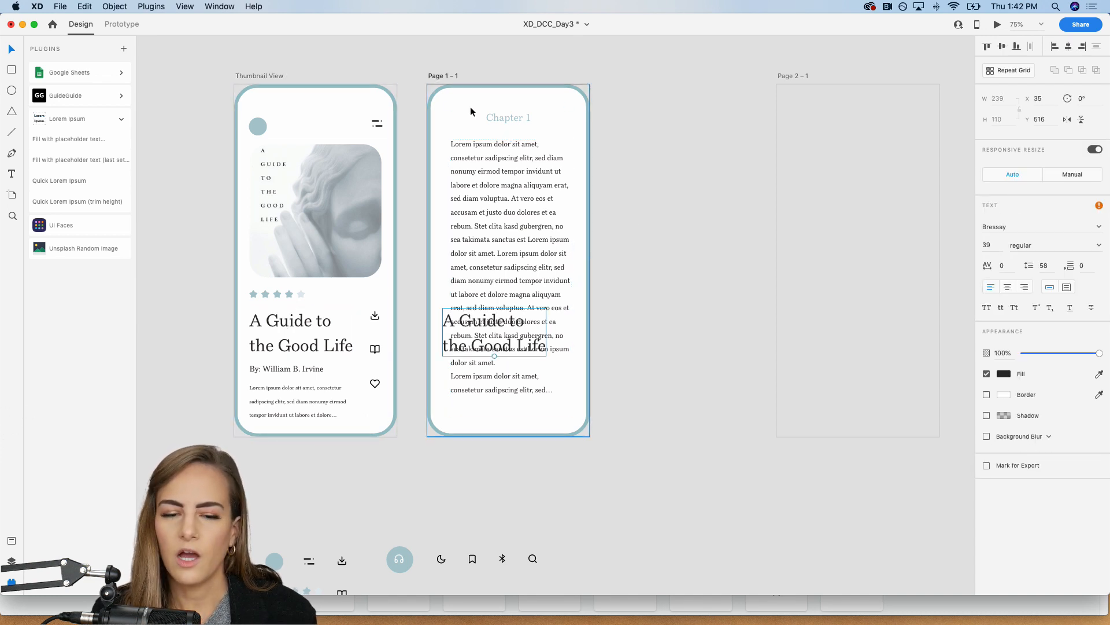
pyautogui.moveTo(462, 302); pyautogui.dragTo(464, 121)
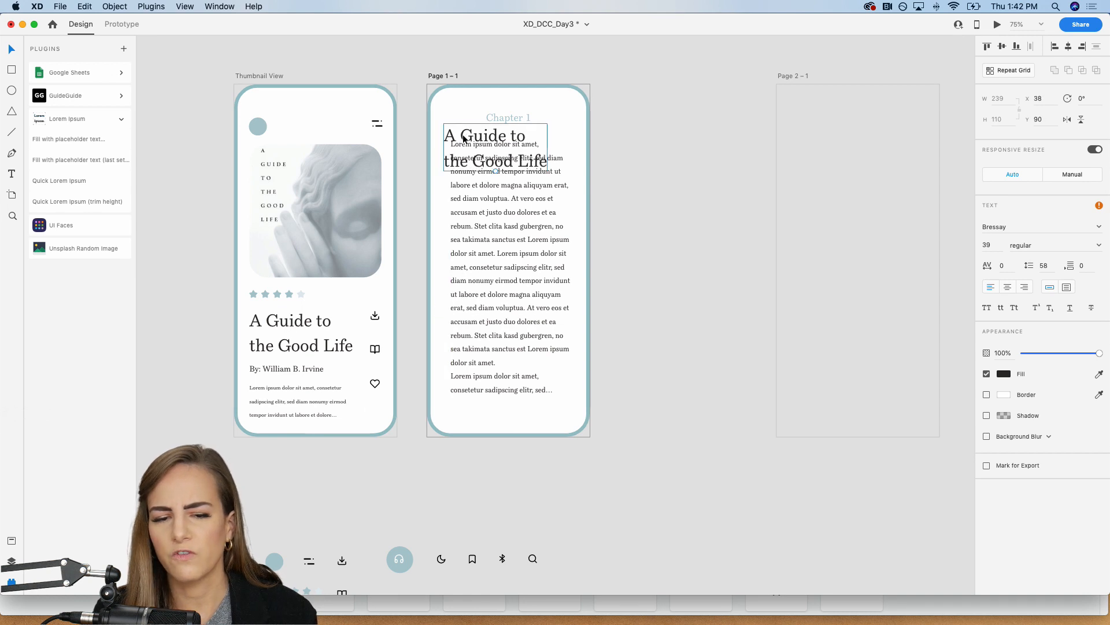
# Step: Replace the copied title with a single "O" and enlarge it to font size 61 at about X 54, Y 75
pyautogui.doubleClick(464, 131)
pyautogui.write('O')
pyautogui.press('Escape')
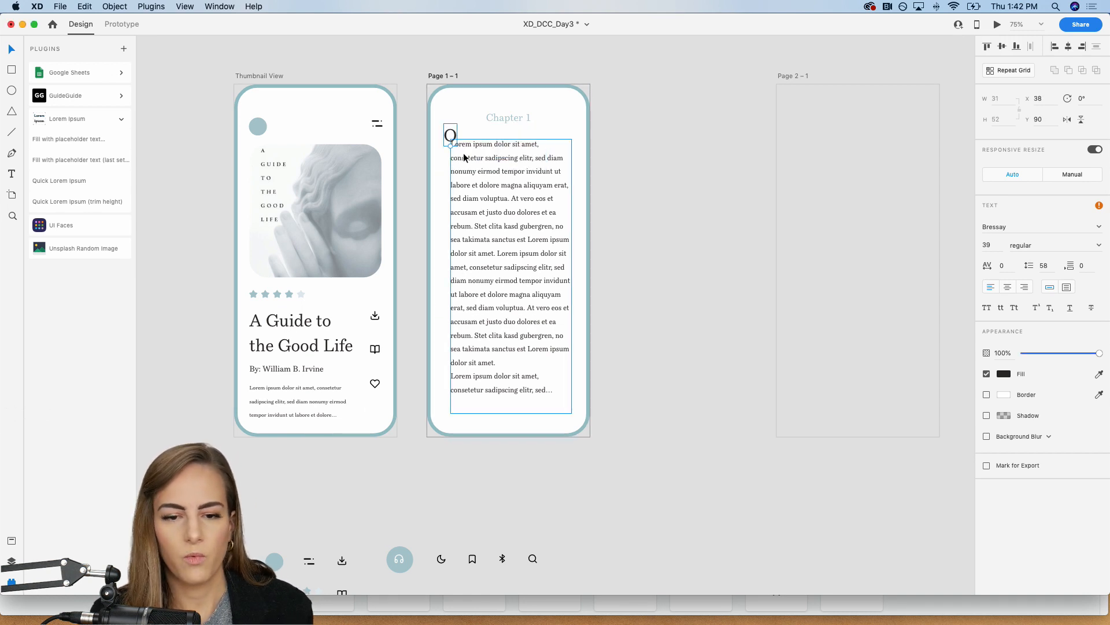
pyautogui.moveTo(450, 147)
pyautogui.mouseDown()
pyautogui.moveTo(450, 158)
pyautogui.moveTo(467, 133)
pyautogui.mouseUp()
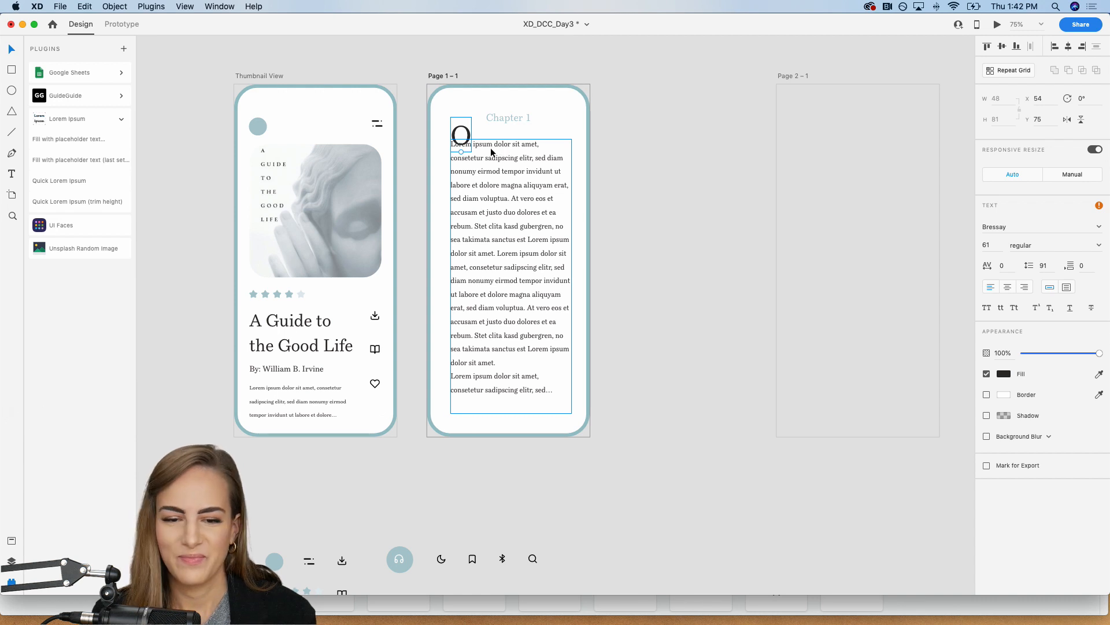
# Step: Indent the body paragraph's first line past the large O and delete the opening "Lo" so it begins with "rem ipsum"
pyautogui.doubleClick(491, 152)
pyautogui.click(475, 146)
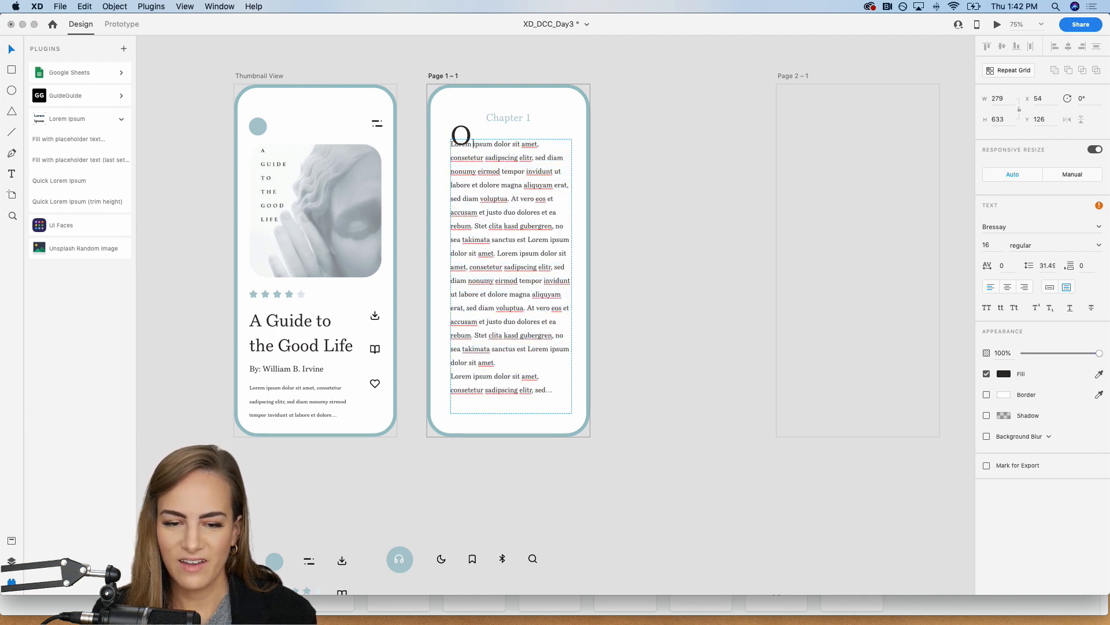
pyautogui.press('Escape')
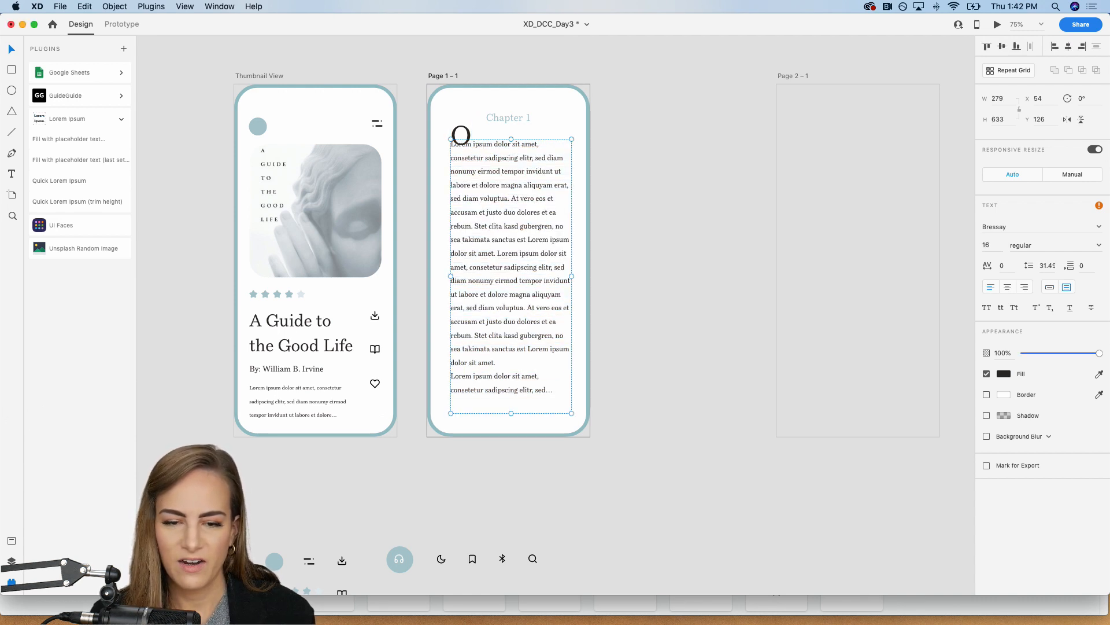
pyautogui.doubleClick(476, 144)
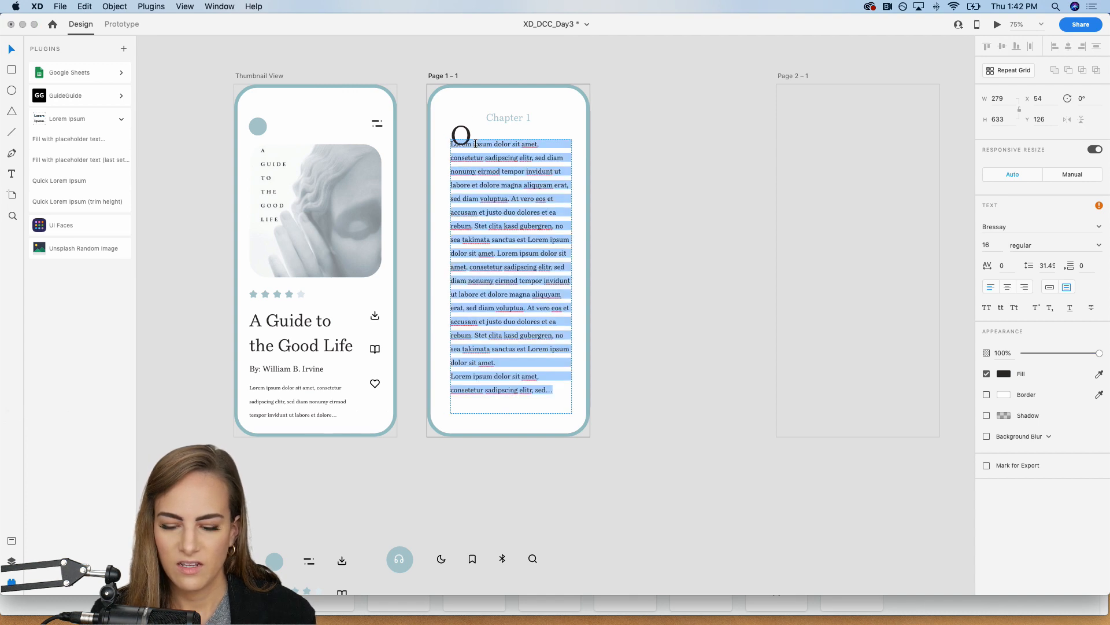
pyautogui.click(475, 143)
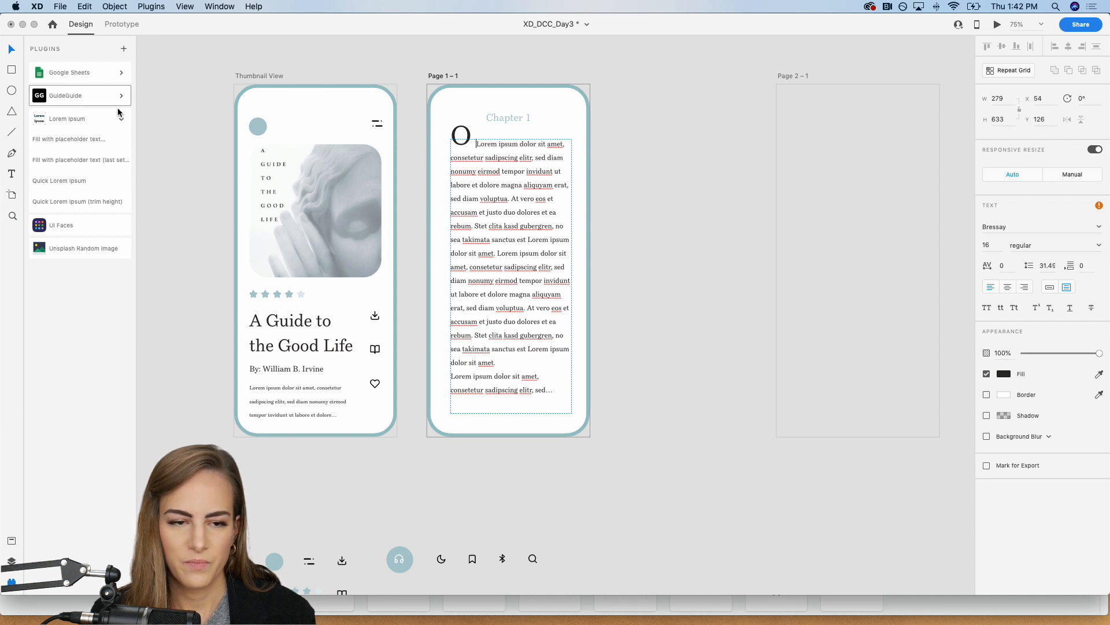
pyautogui.press('BackSpace')
pyautogui.press('BackSpace')
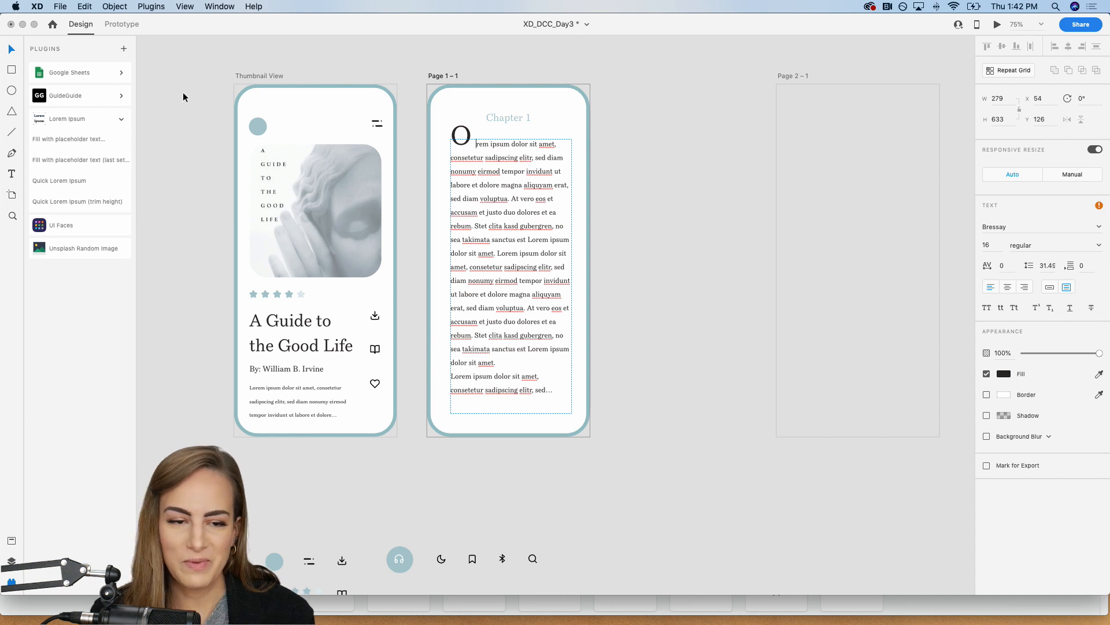
pyautogui.click(12, 51)
pyautogui.click(464, 57)
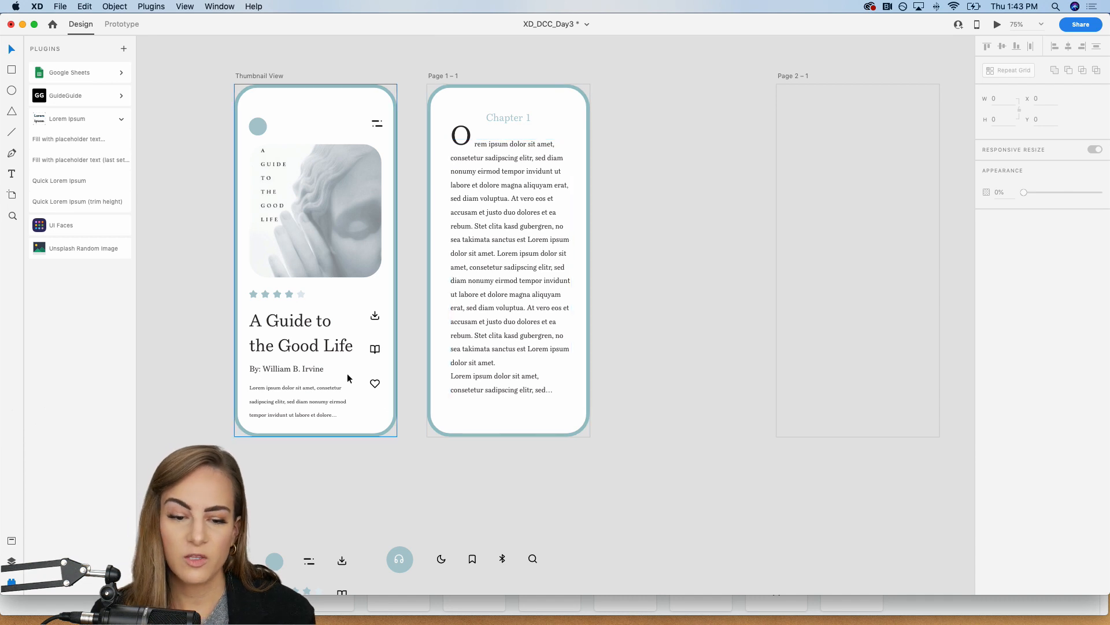
# Step: Copy the byline from Thumbnail View to the bottom of Page 1 – 1 at about X 88, Y 747 and center-align its text
pyautogui.click(273, 372)
pyautogui.click(546, 400)
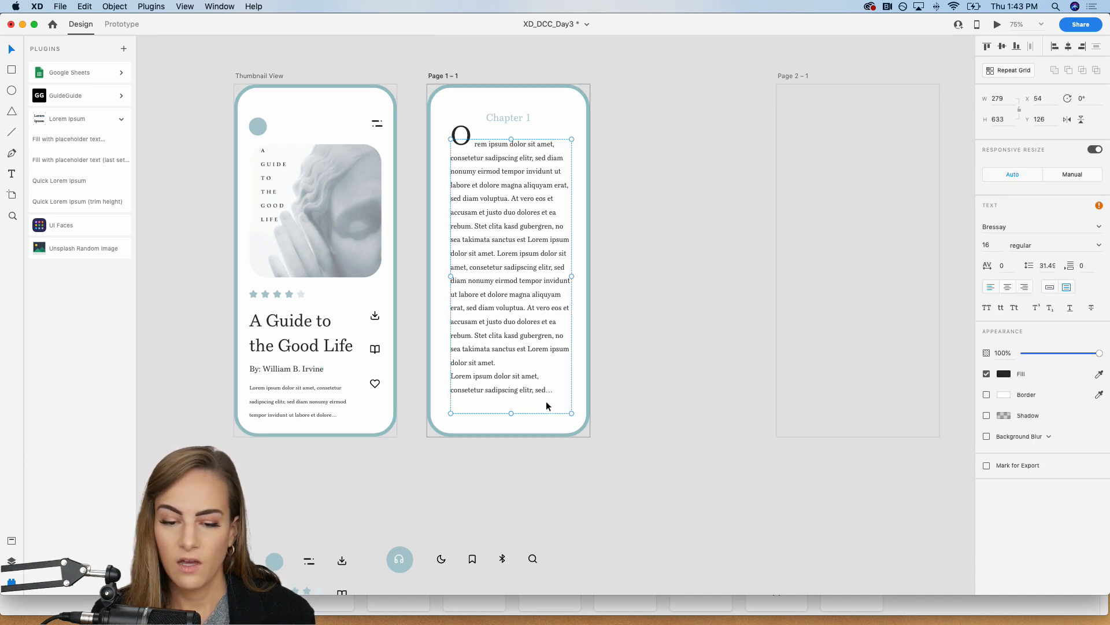
pyautogui.press('super+v')
pyautogui.moveTo(453, 373); pyautogui.dragTo(483, 424)
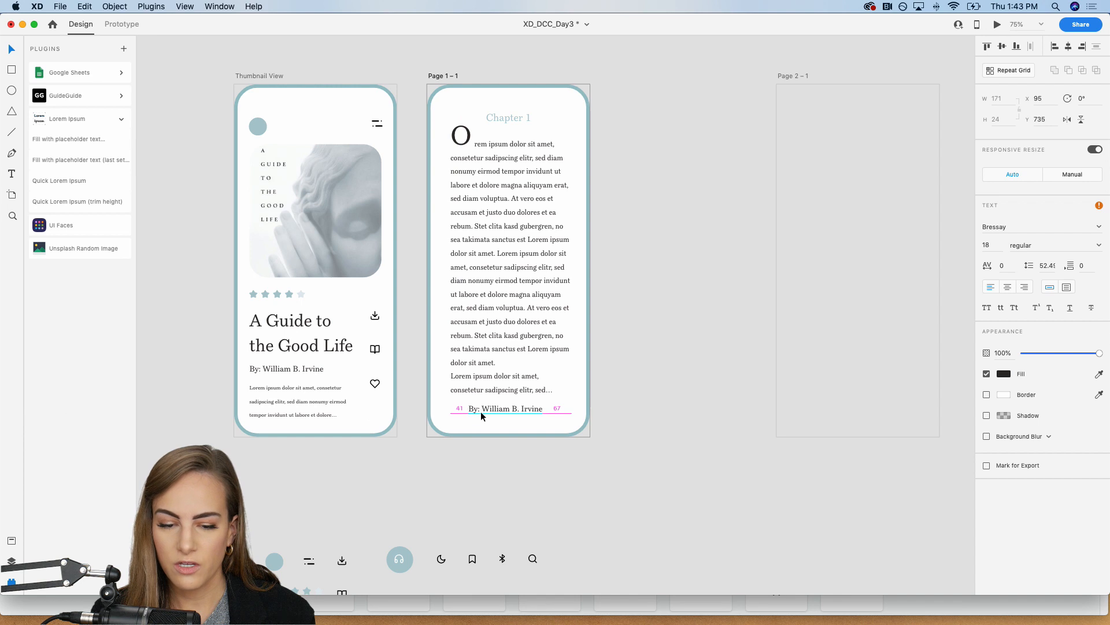
pyautogui.click(1008, 287)
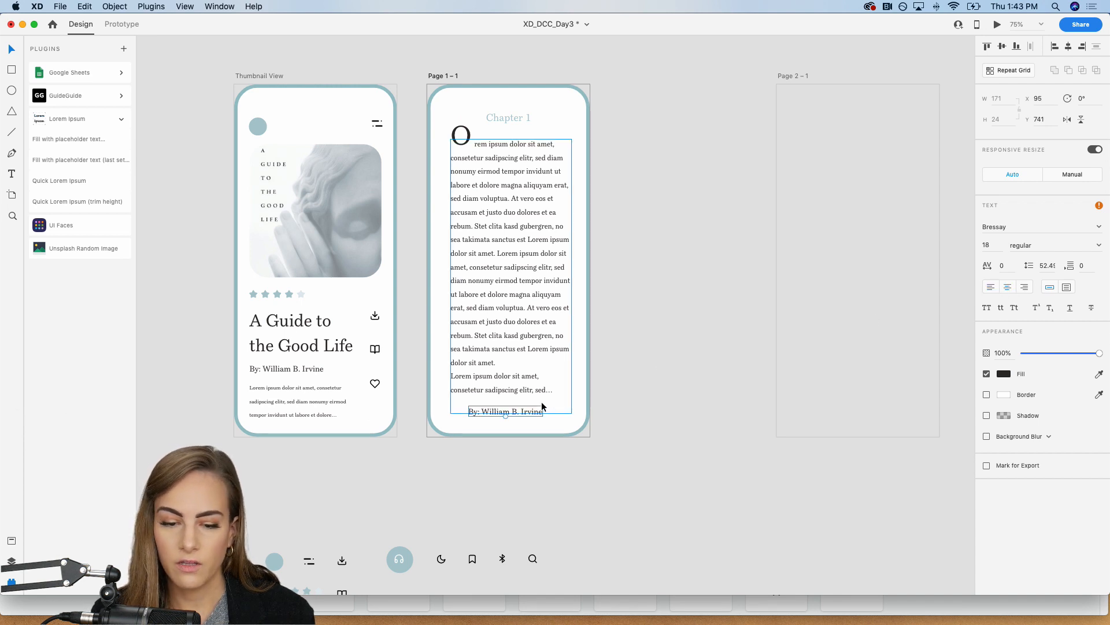
pyautogui.moveTo(532, 410); pyautogui.dragTo(530, 416)
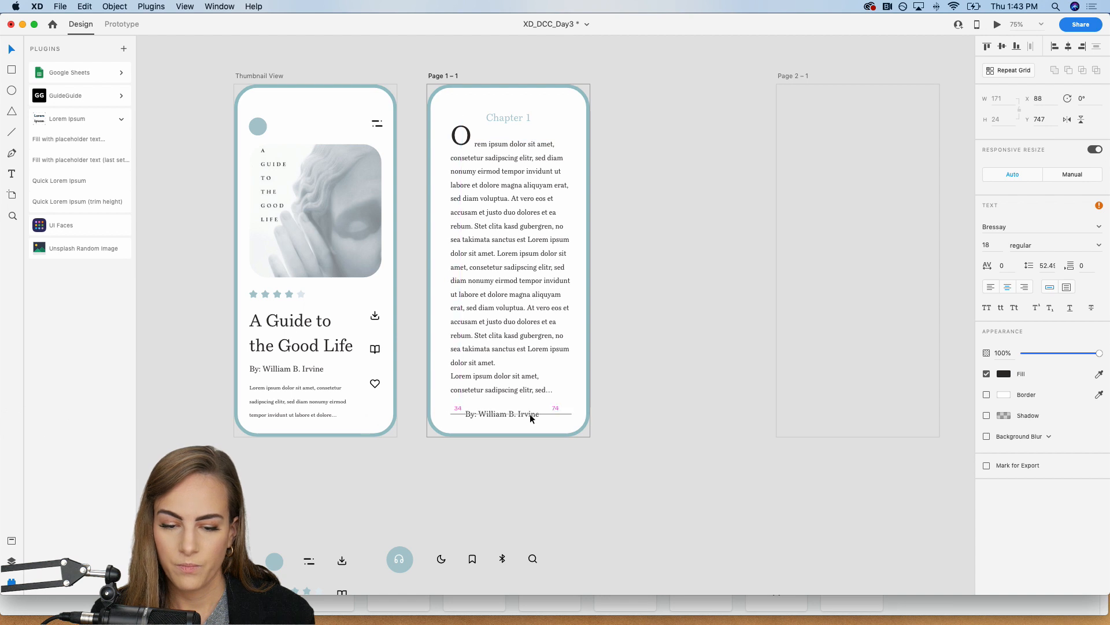
# Step: Replace the copied byline text with "Page 1" and nudge it toward the horizontal center of the page bottom
pyautogui.doubleClick(529, 416)
pyautogui.press('super+a')
pyautogui.write('Page 1')
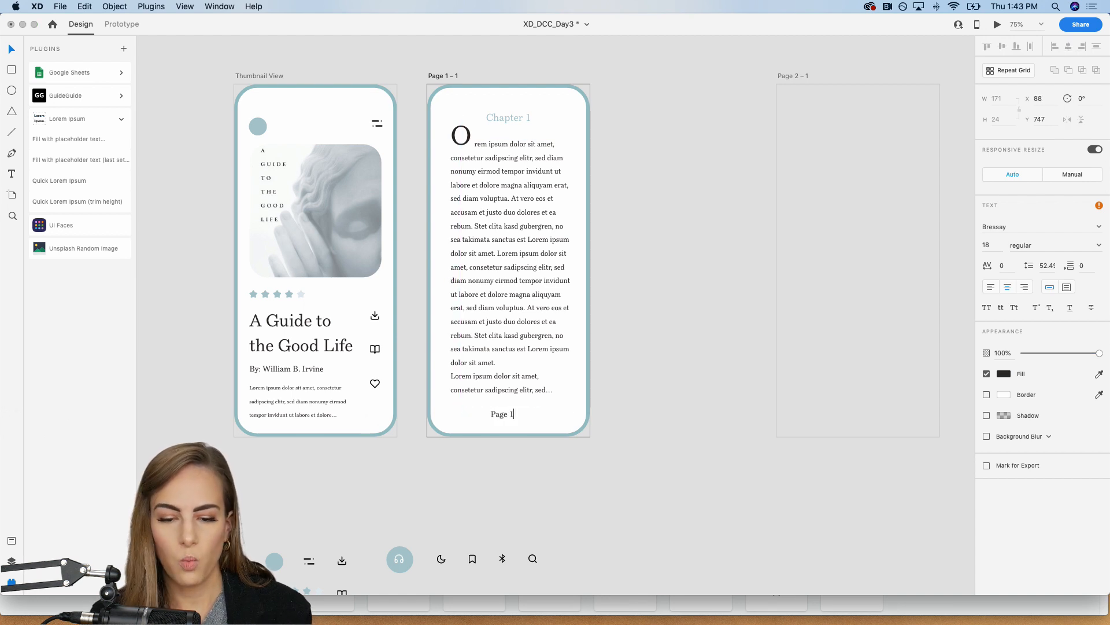
pyautogui.press('Escape')
pyautogui.click(661, 382)
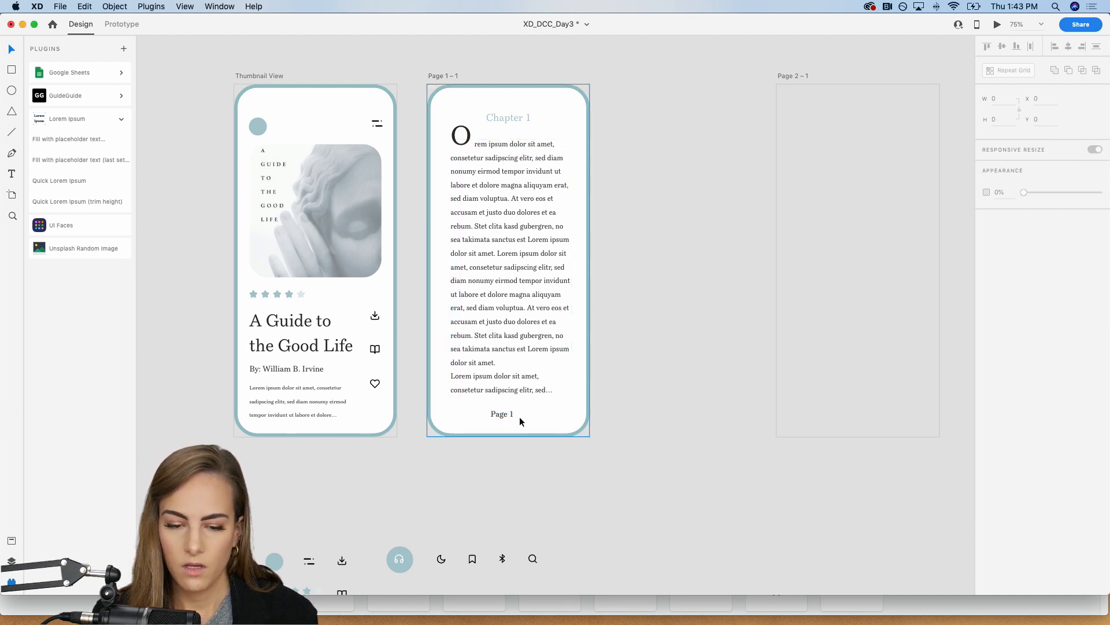
pyautogui.moveTo(510, 414); pyautogui.dragTo(513, 415)
# Step: Try refilling the body text box with Lorem Ipsum placeholder text and shortening it above the page number, and undo the changes
pyautogui.click(505, 398)
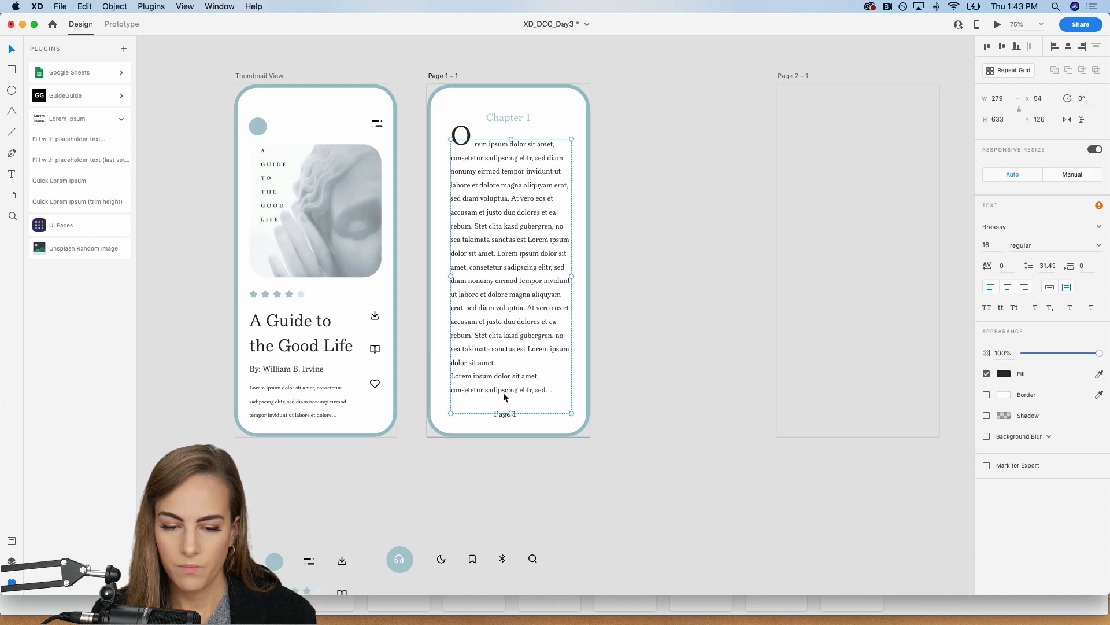
pyautogui.click(61, 139)
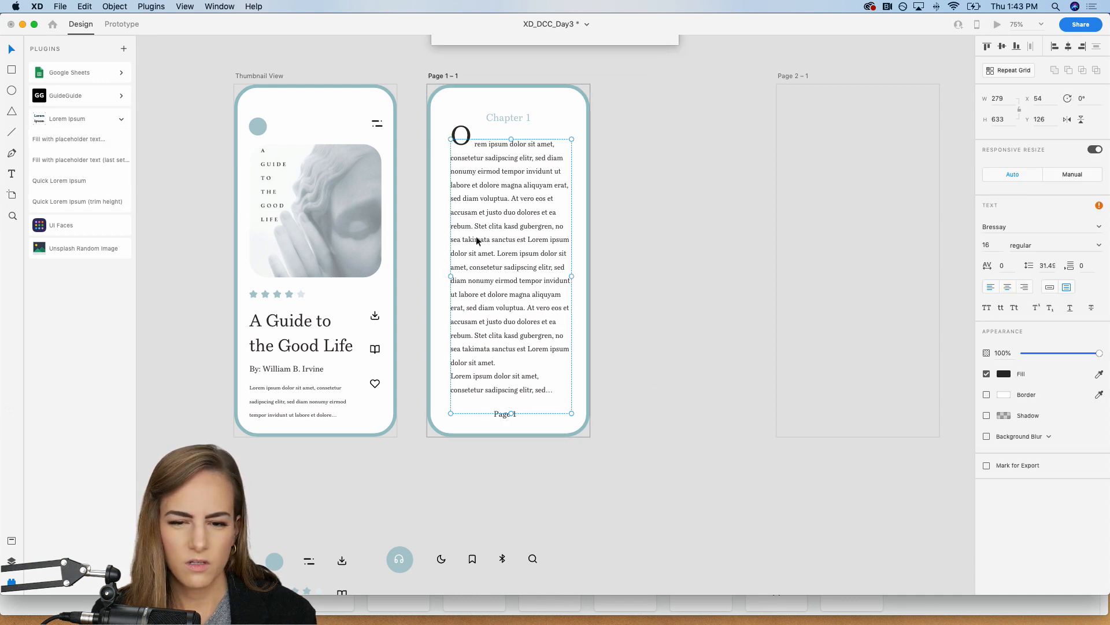
pyautogui.click(631, 197)
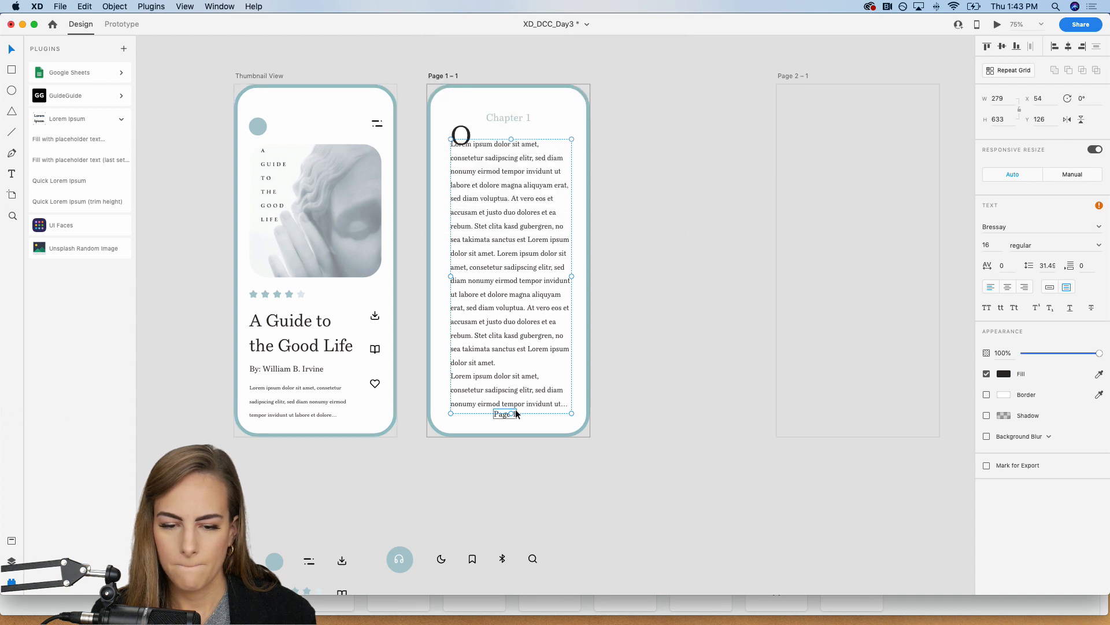
pyautogui.moveTo(511, 413); pyautogui.dragTo(513, 401)
pyautogui.click(638, 343)
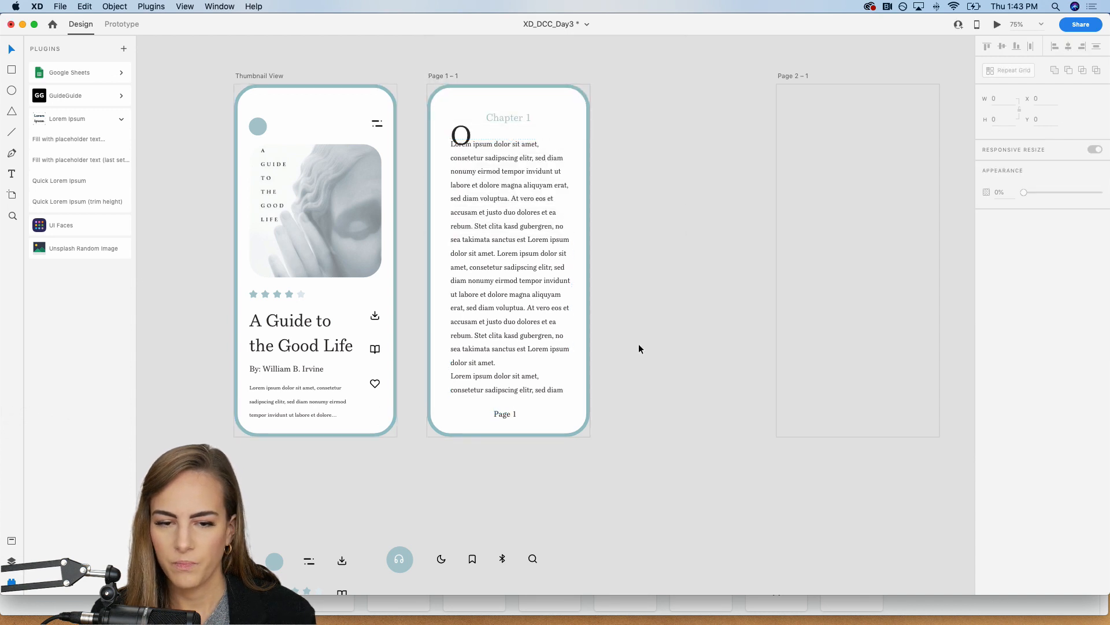
pyautogui.press('super+z')
pyautogui.click(652, 242)
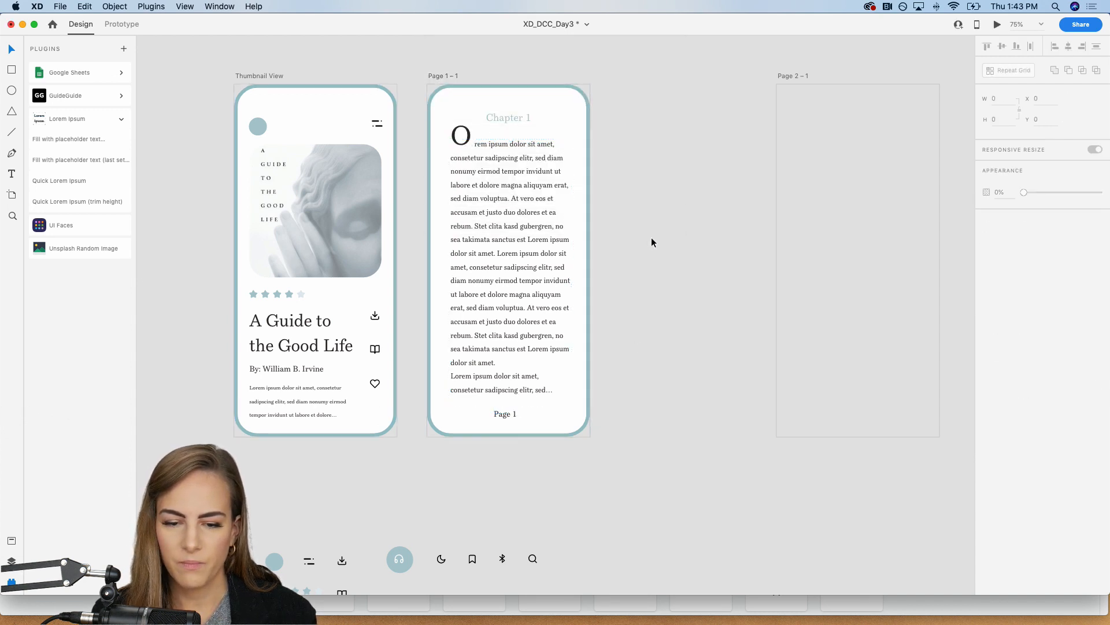
# Step: Bring the Thumbnail View and page artboards into view together and switch to Prototype mode
pyautogui.press('super+minus')
pyautogui.hscroll(2, 652, 242)
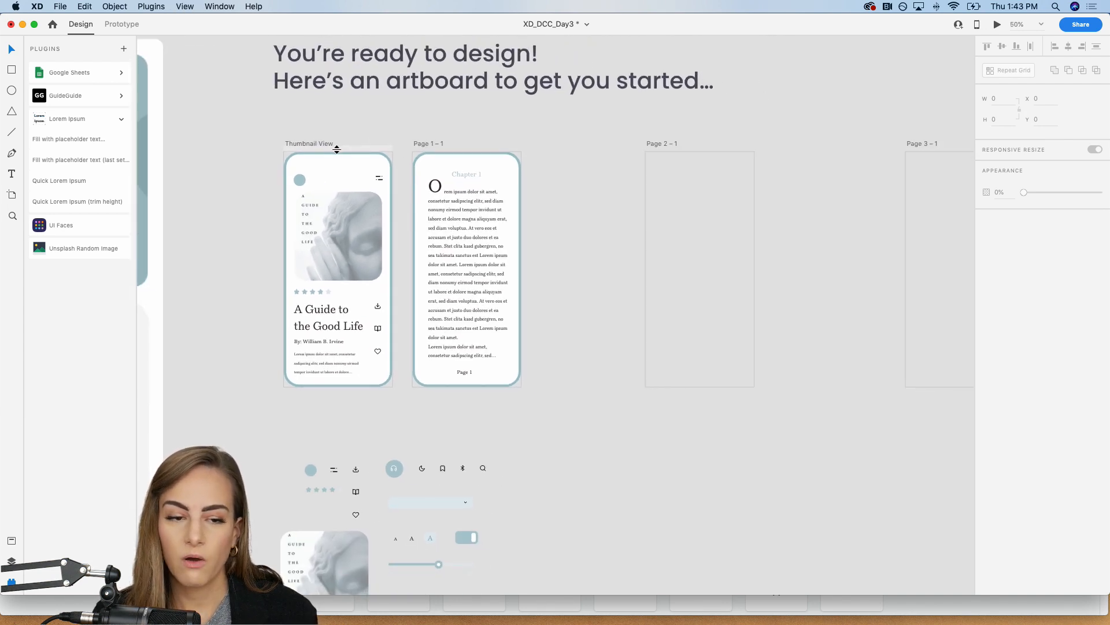
pyautogui.click(123, 25)
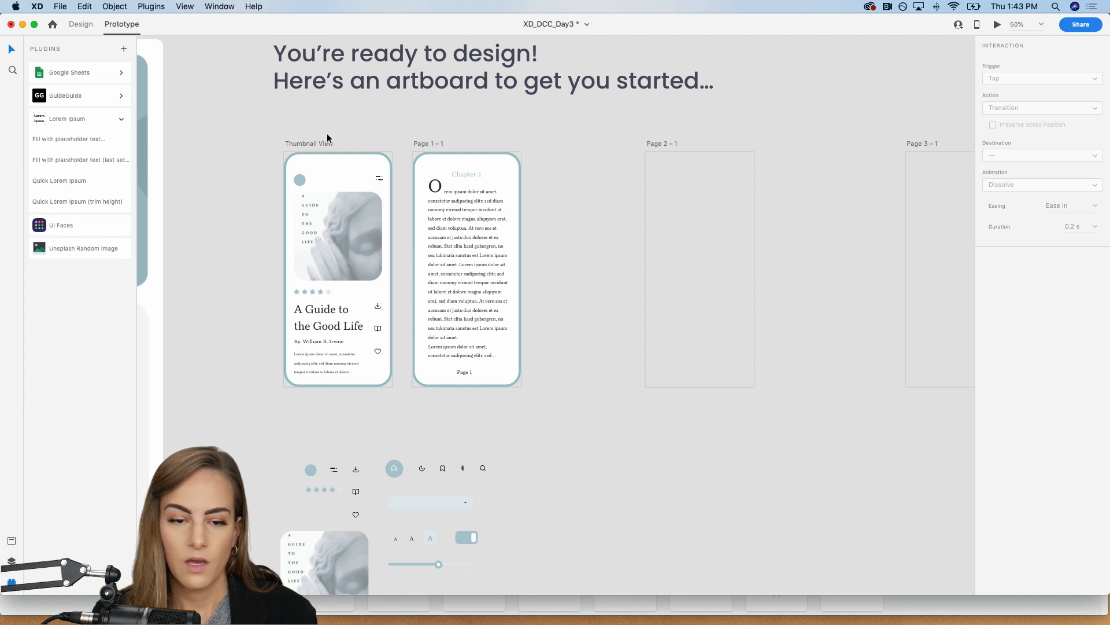
# Step: Preview the prototype from Thumbnail View, follow the book icon's link to the reading page, and close the preview
pyautogui.click(304, 144)
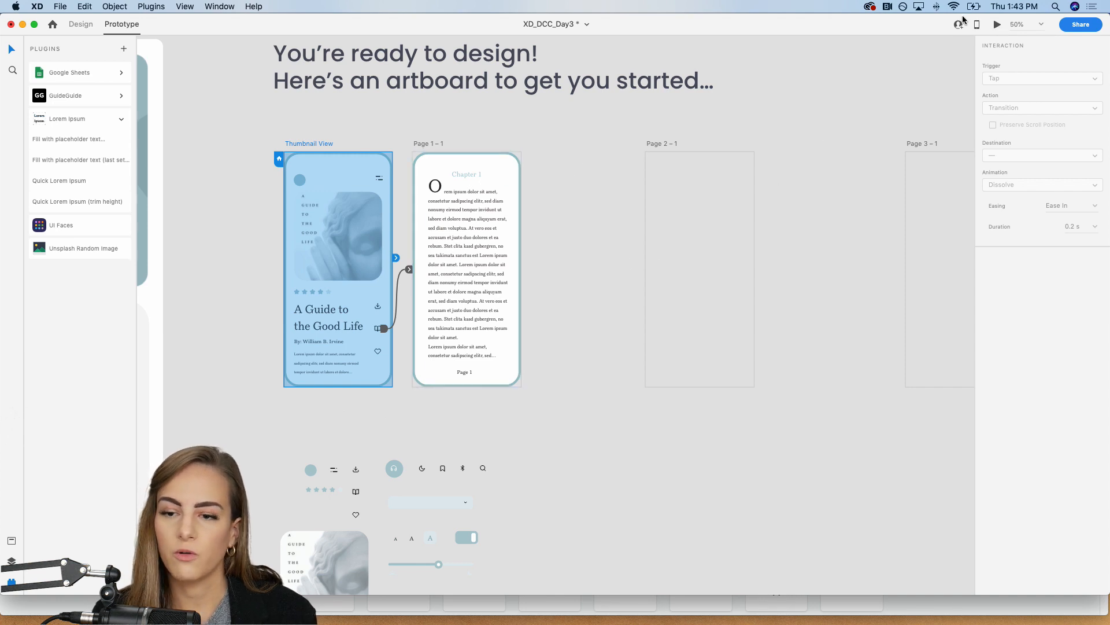
pyautogui.click(998, 25)
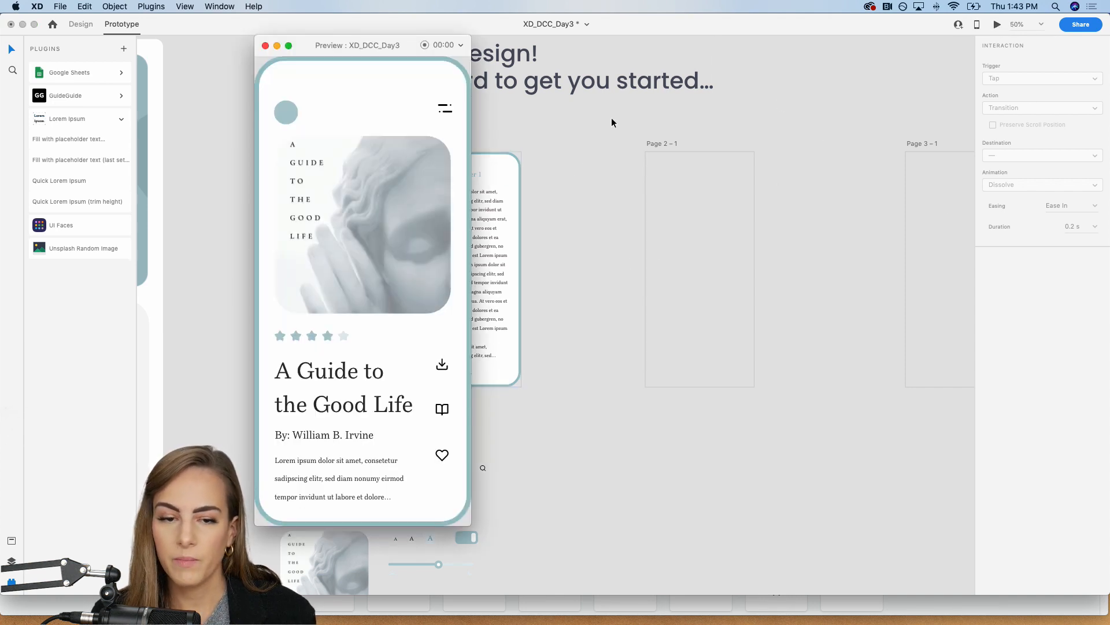
pyautogui.moveTo(373, 44); pyautogui.dragTo(474, 39)
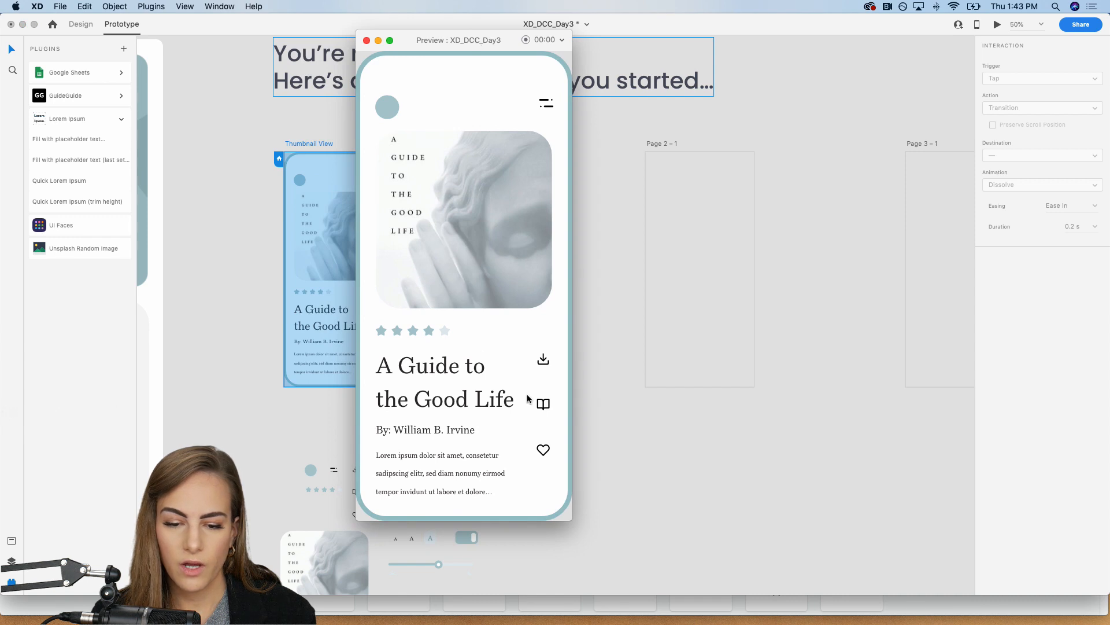
pyautogui.click(543, 405)
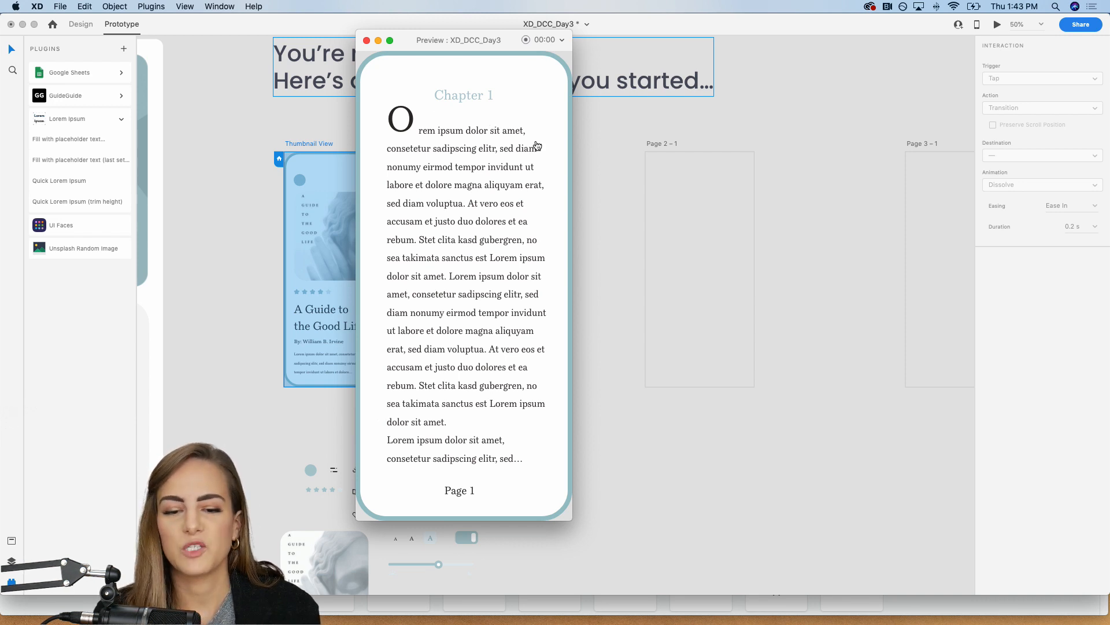
pyautogui.click(251, 235)
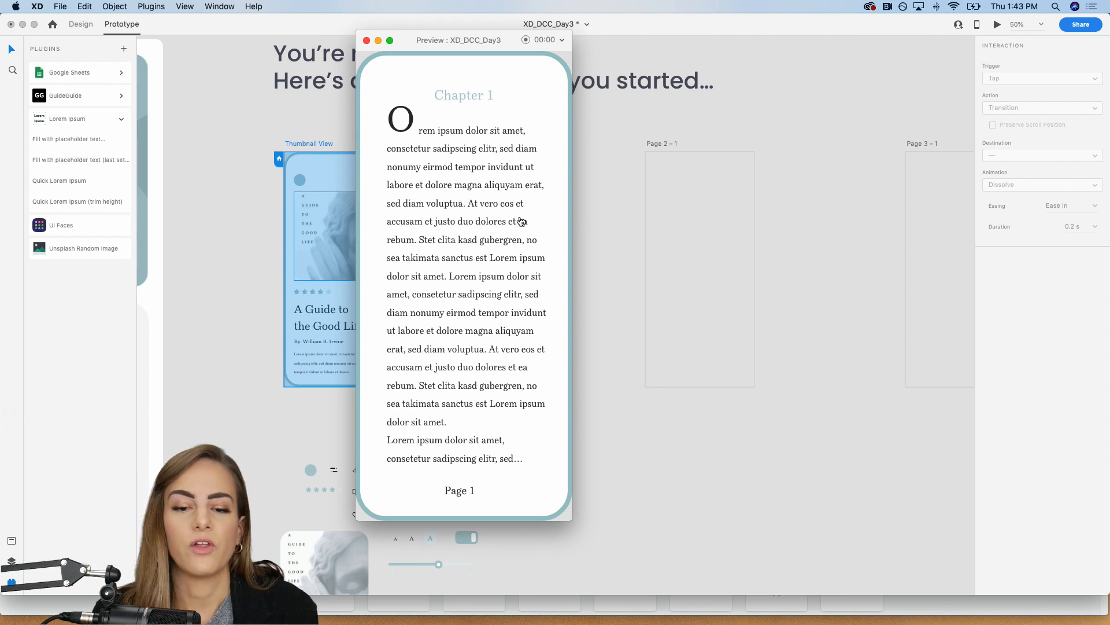
pyautogui.click(366, 41)
# Step: Return to Design mode and group all the elements on the Page 1 – 1 artboard
pyautogui.click(84, 25)
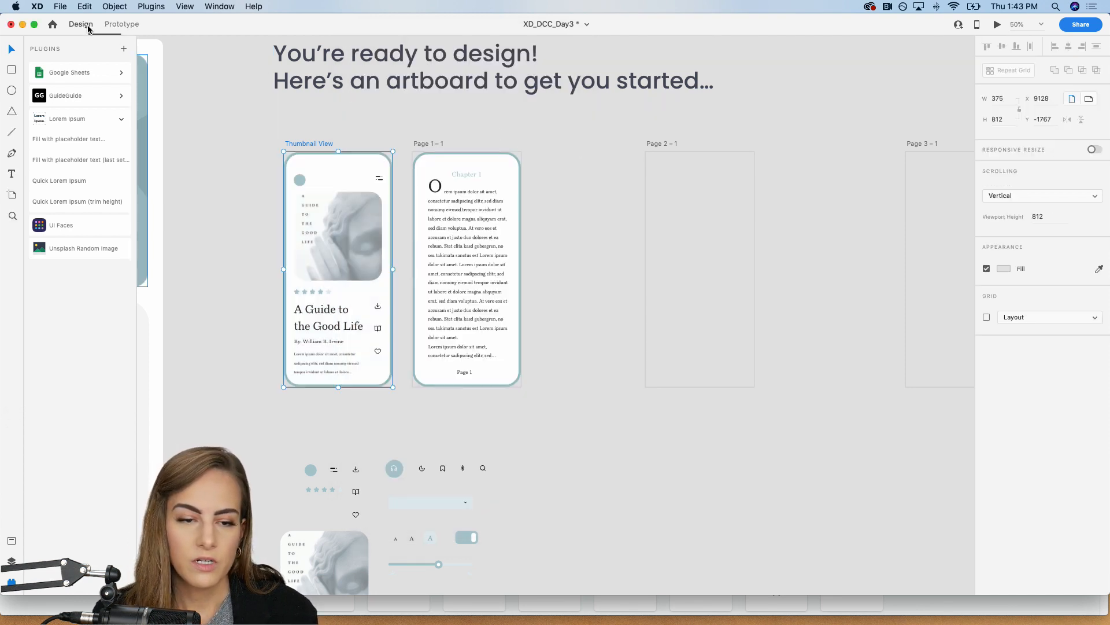
pyautogui.press('super+equal')
pyautogui.hscroll(2, 564, 151)
pyautogui.scroll(1, 564, 151)
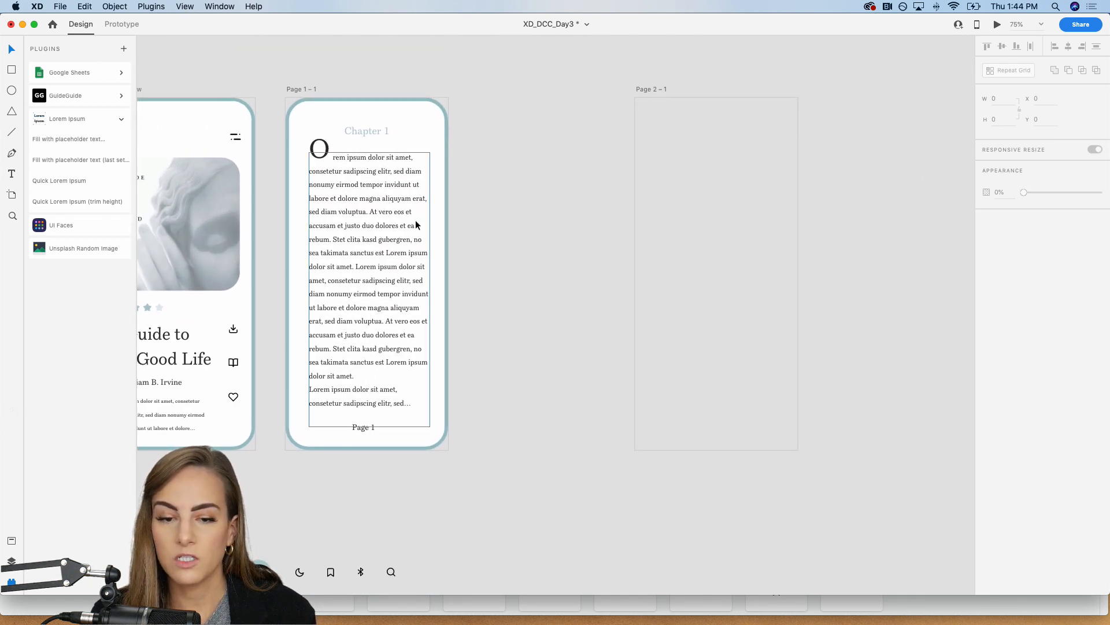
pyautogui.hscroll(10, 417, 223)
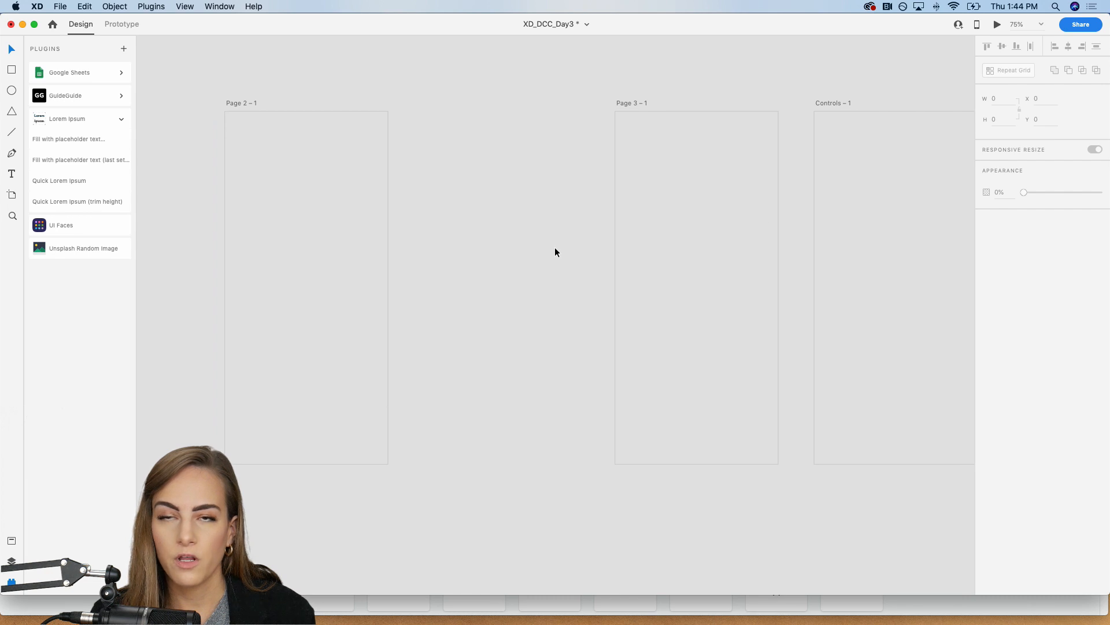
pyautogui.hscroll(-7, 554, 252)
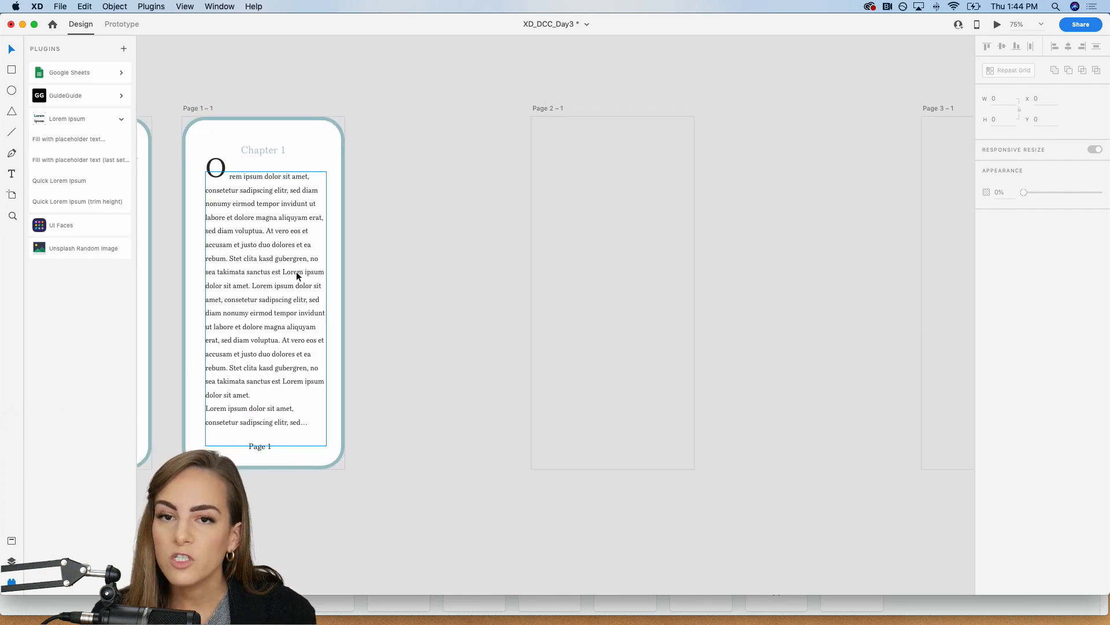
pyautogui.hscroll(-5, 587, 284)
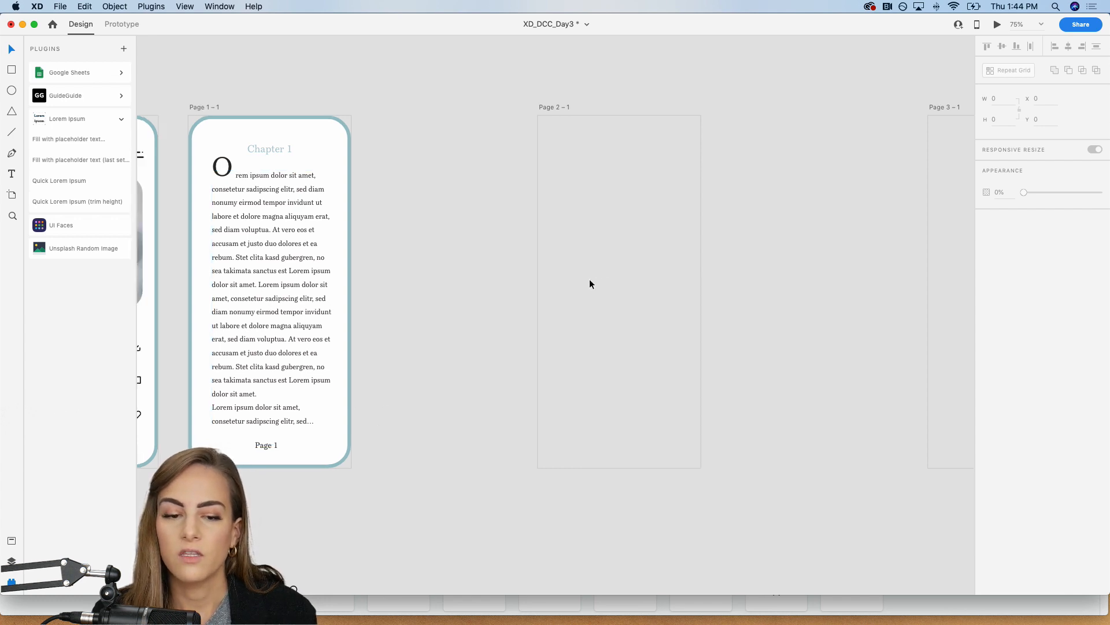
pyautogui.moveTo(484, 488); pyautogui.dragTo(303, 127)
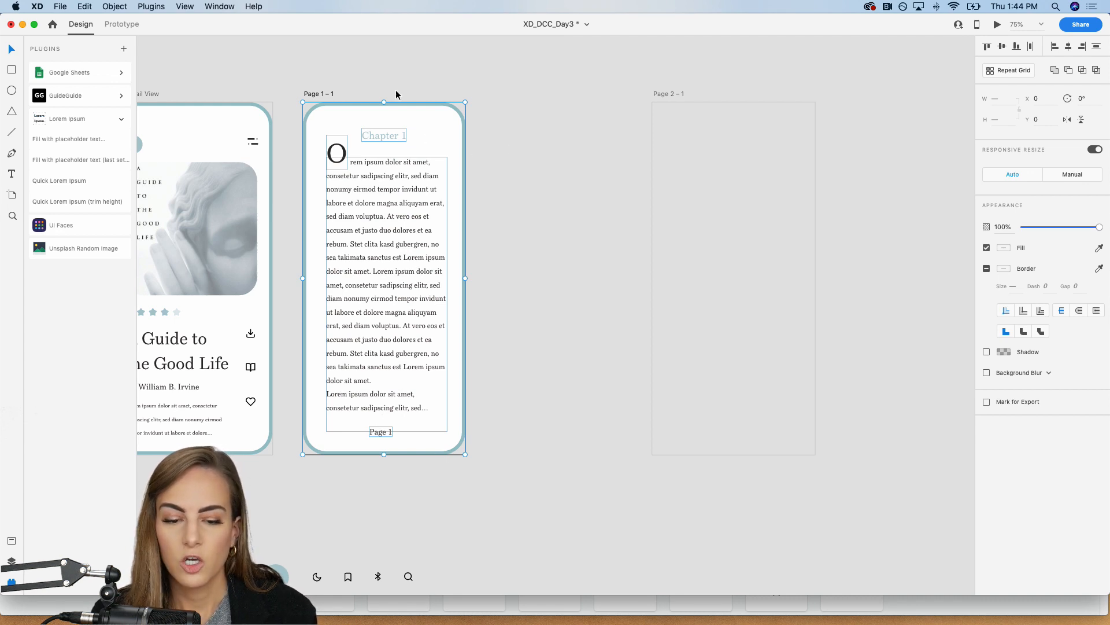
pyautogui.click(11, 560)
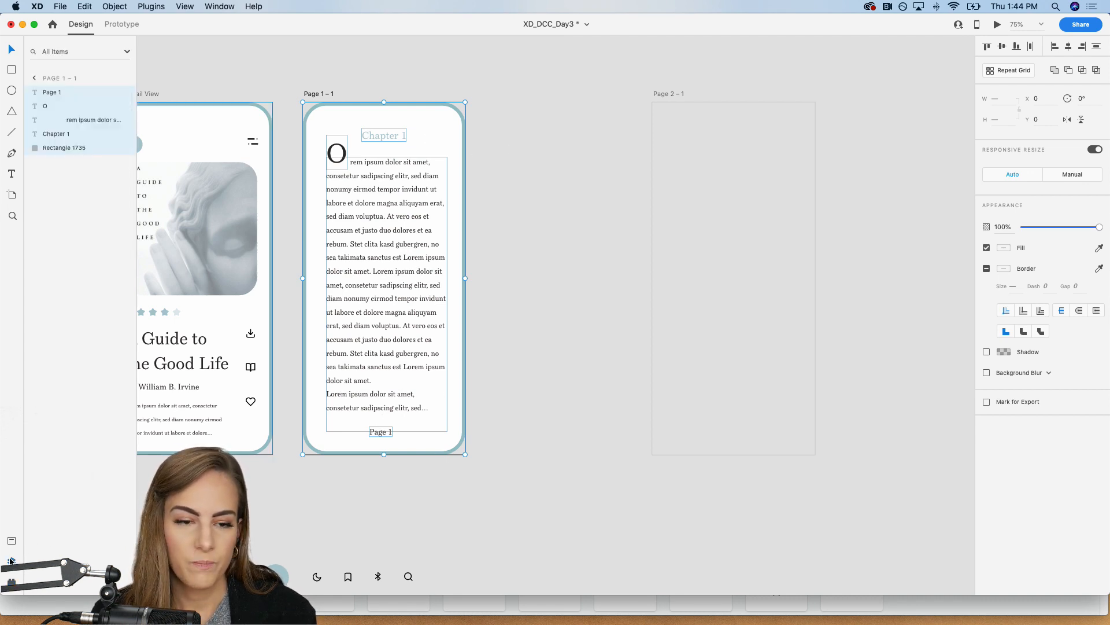
pyautogui.press('super+g')
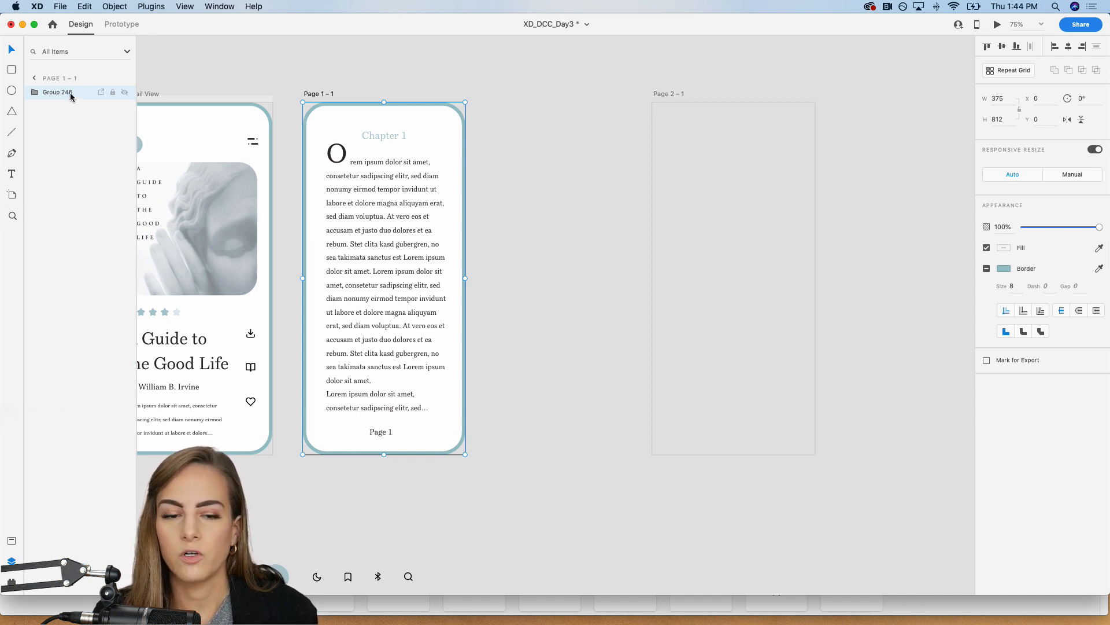
# Step: Copy the page group from Page 1 – 1 and paste it onto the Page 2 – 1 artboard
pyautogui.press('super+c')
pyautogui.click(525, 145)
pyautogui.hscroll(4, 526, 146)
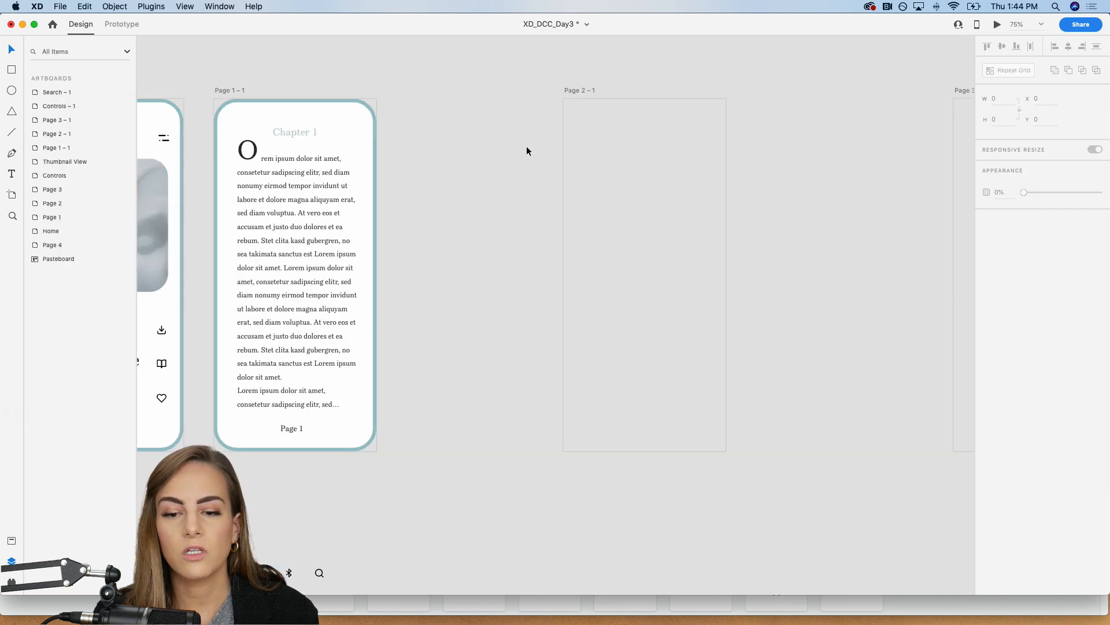
pyautogui.click(580, 192)
pyautogui.press('super+v')
# Step: Move the pasted page group left to X -367, Y 0, leaving only its edge inside Page 2 – 1
pyautogui.hscroll(2, 579, 192)
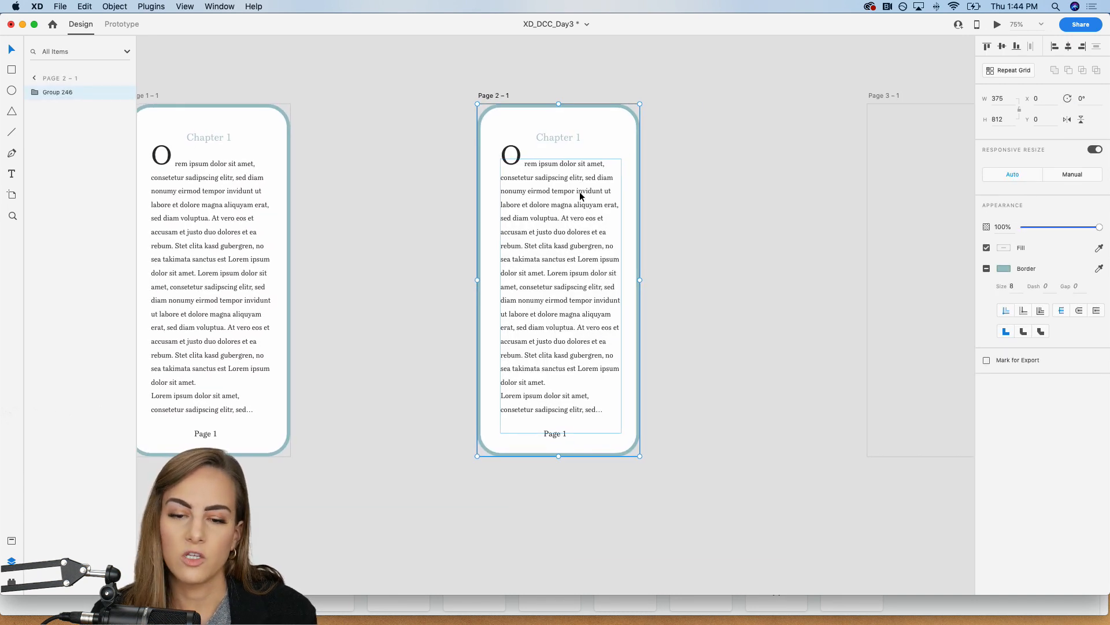
pyautogui.click(671, 196)
pyautogui.hscroll(2, 671, 195)
pyautogui.scroll(1, 670, 195)
pyautogui.moveTo(543, 193); pyautogui.dragTo(400, 195)
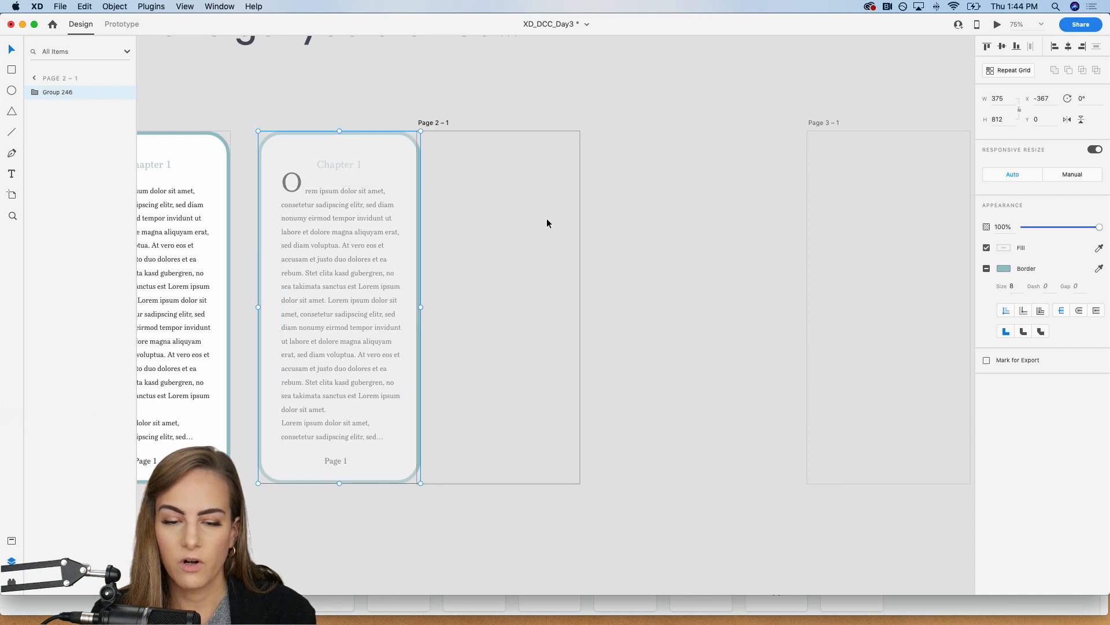
pyautogui.click(658, 205)
# Step: Add a second copy of the Page 1 – 1 group to Page 2 – 1 at X 0, Y 0
pyautogui.hscroll(-4, 592, 266)
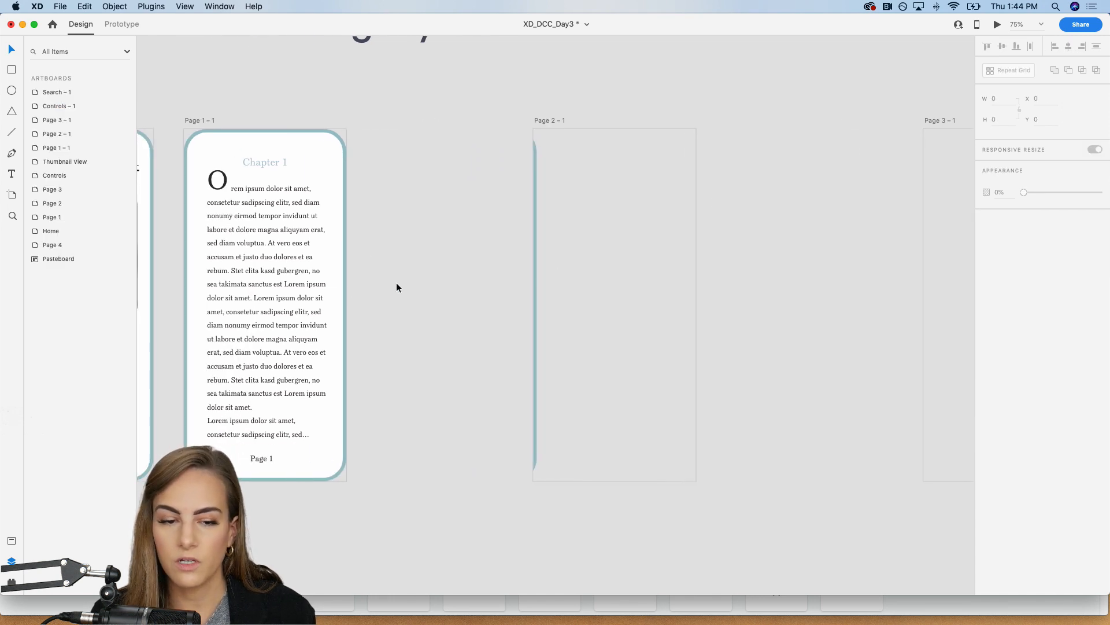
pyautogui.click(301, 306)
pyautogui.hscroll(7, 313, 306)
pyautogui.click(435, 325)
pyautogui.click(436, 327)
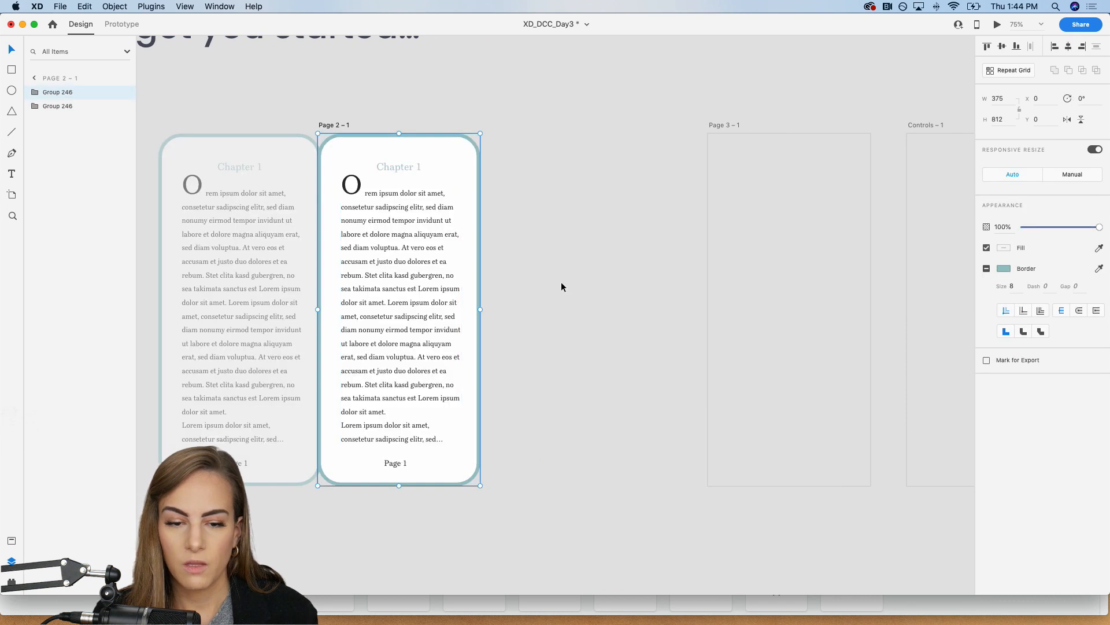
# Step: Delete the "Chapter 1" heading and the large "O" drop cap from the second copy on Page 2 – 1
pyautogui.doubleClick(396, 164)
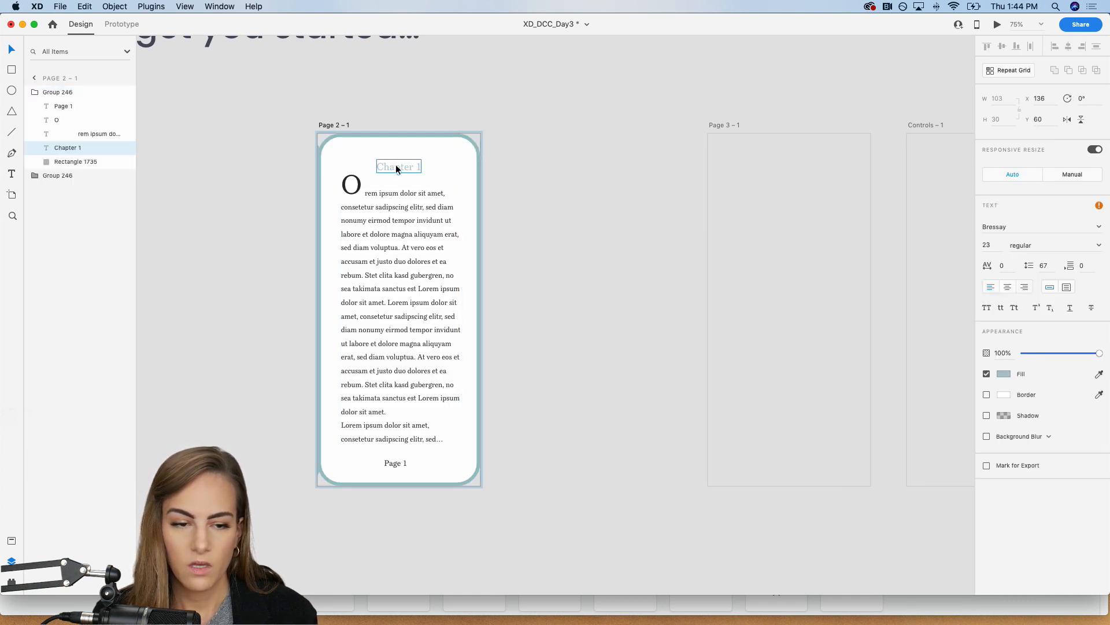
pyautogui.press('Delete')
pyautogui.click(351, 184)
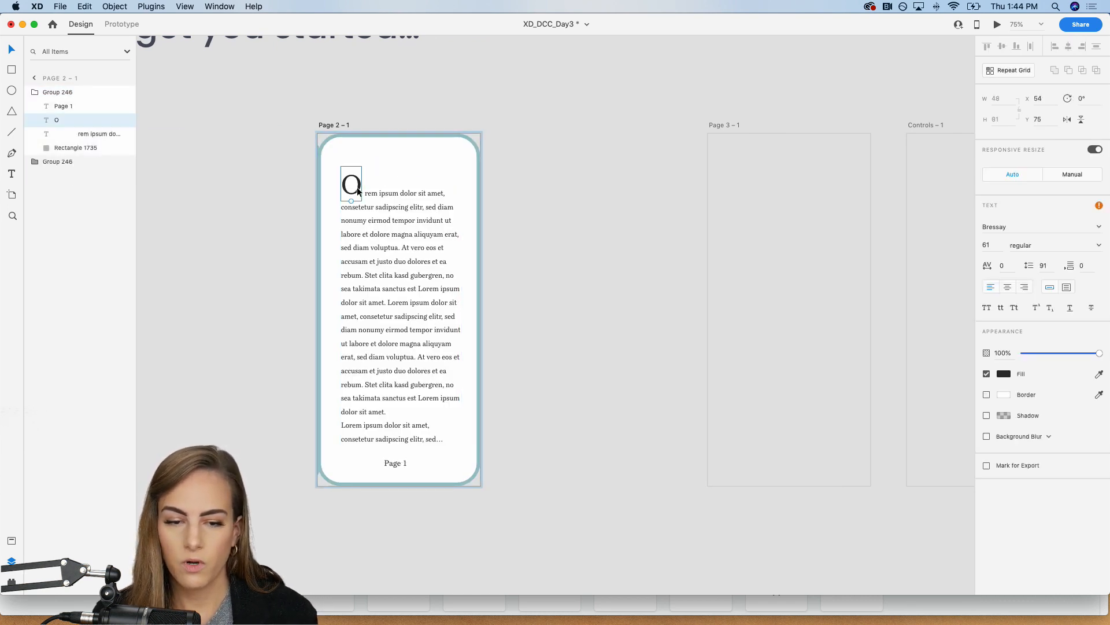
pyautogui.press('Delete')
# Step: Move Page 2 – 1's body text up to Y 53, extend its box to height 666, and refill it with Lorem Ipsum placeholder text
pyautogui.moveTo(404, 215); pyautogui.dragTo(412, 188)
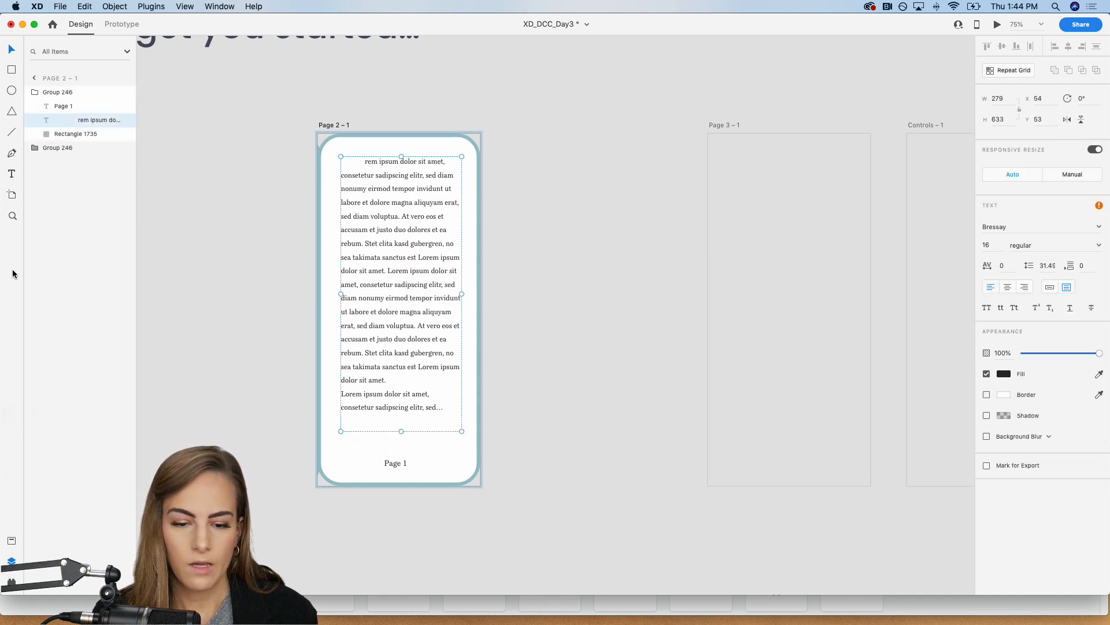
pyautogui.moveTo(401, 431); pyautogui.dragTo(400, 445)
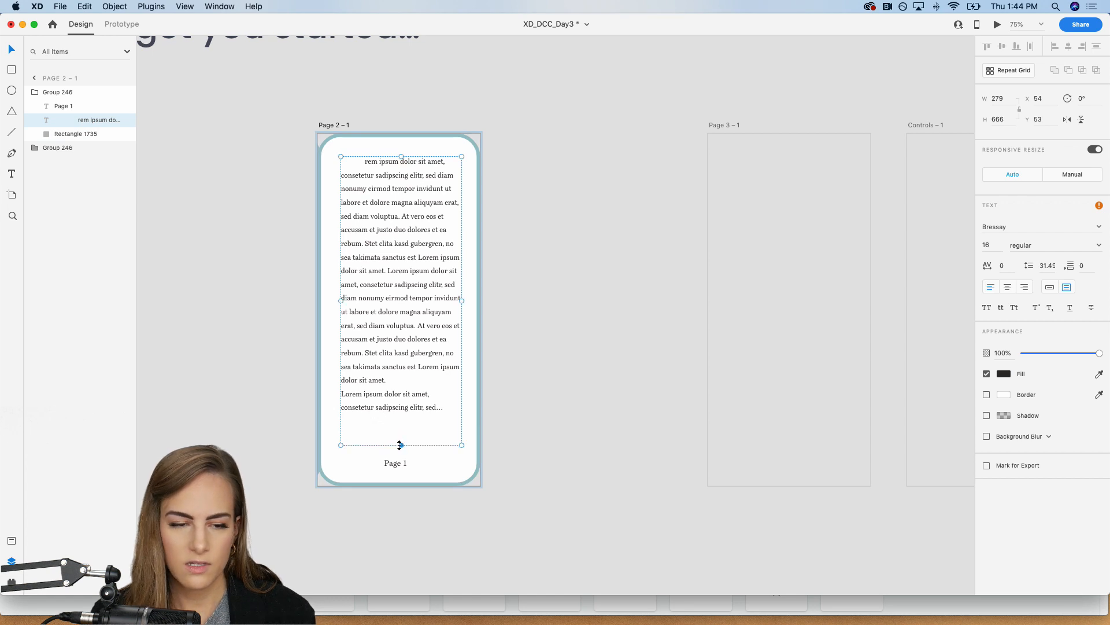
pyautogui.click(11, 581)
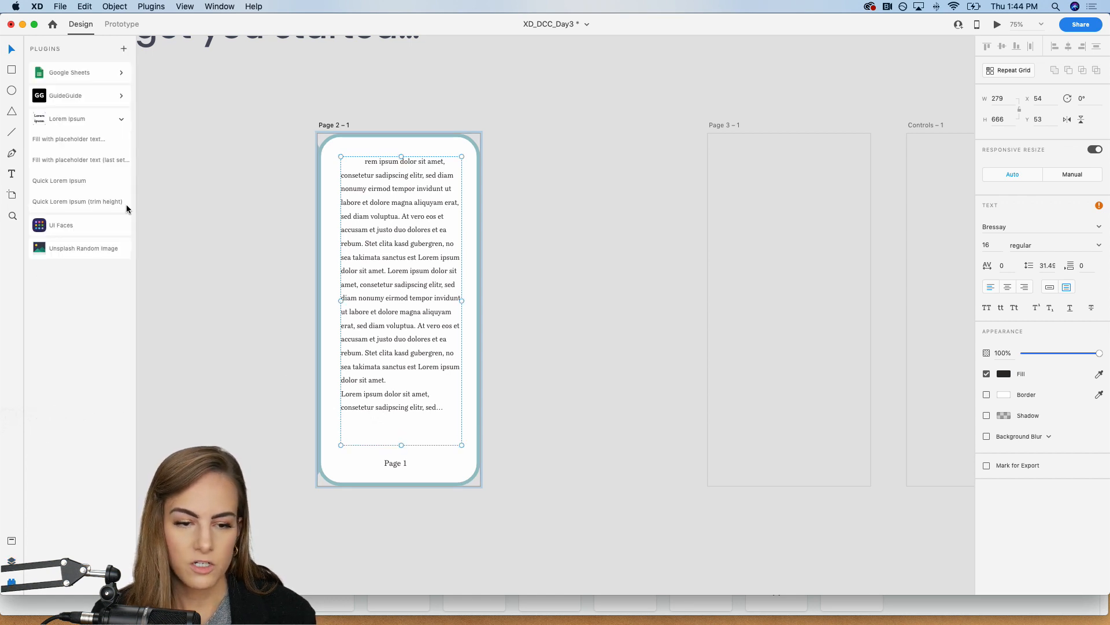
pyautogui.click(72, 120)
pyautogui.click(69, 138)
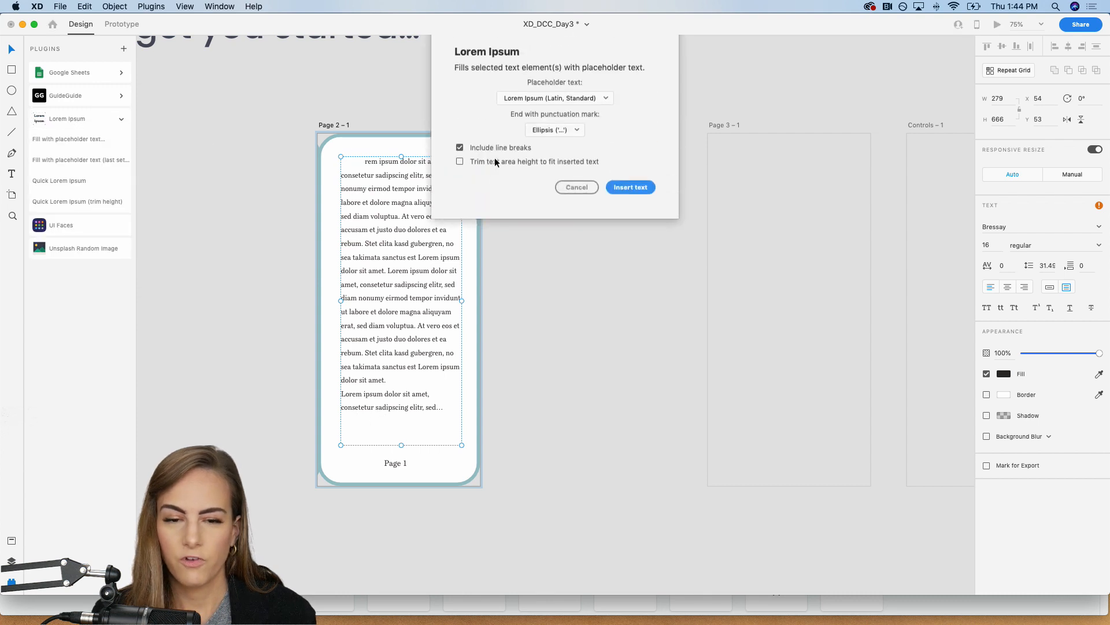
pyautogui.click(622, 195)
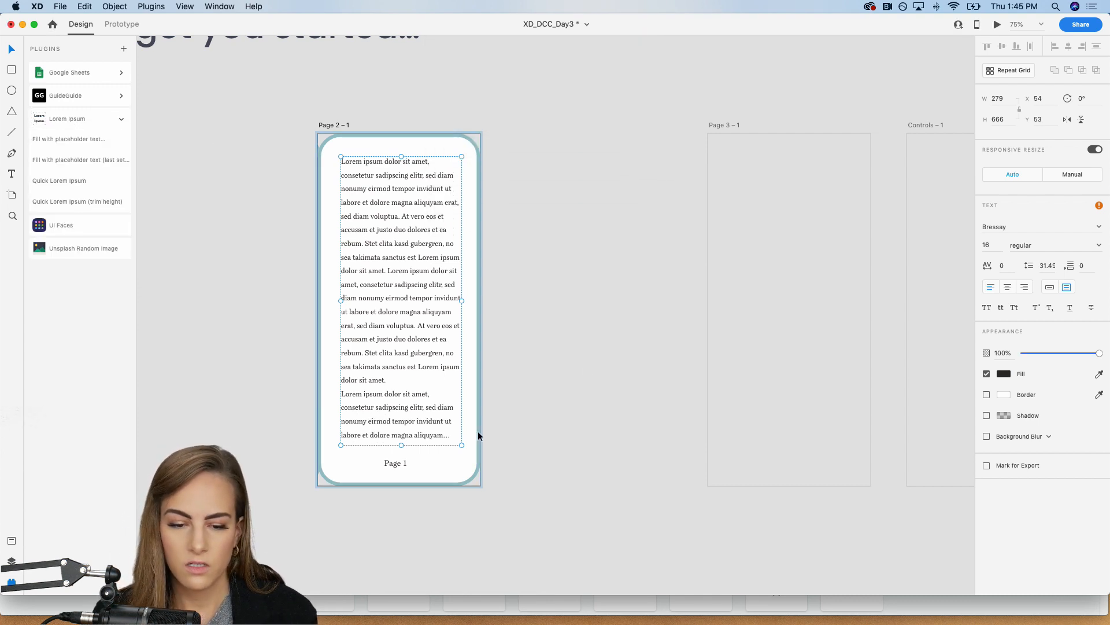
# Step: Change the page number text on Page 2 – 1 to "Page 2"
pyautogui.click(389, 460)
pyautogui.doubleClick(390, 462)
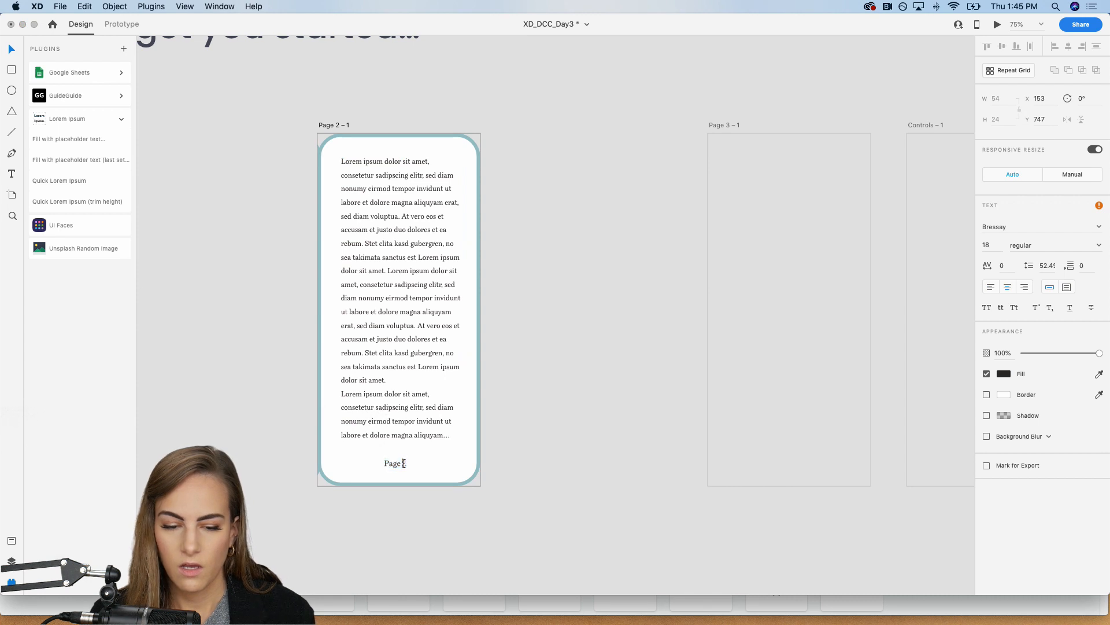
pyautogui.press('BackSpace')
pyautogui.write('2')
pyautogui.press('Escape')
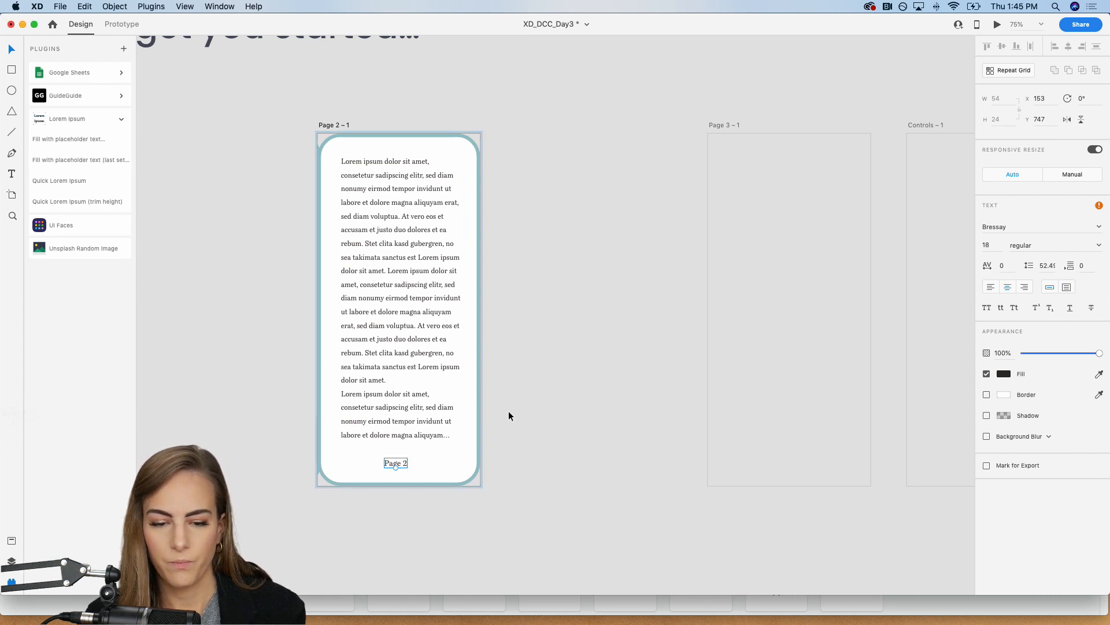
pyautogui.click(540, 391)
# Step: Switch to Prototype mode and remove the existing Drag Auto-Animate link from Page 1 – 1 to Page 2 – 1
pyautogui.hscroll(-1, 563, 290)
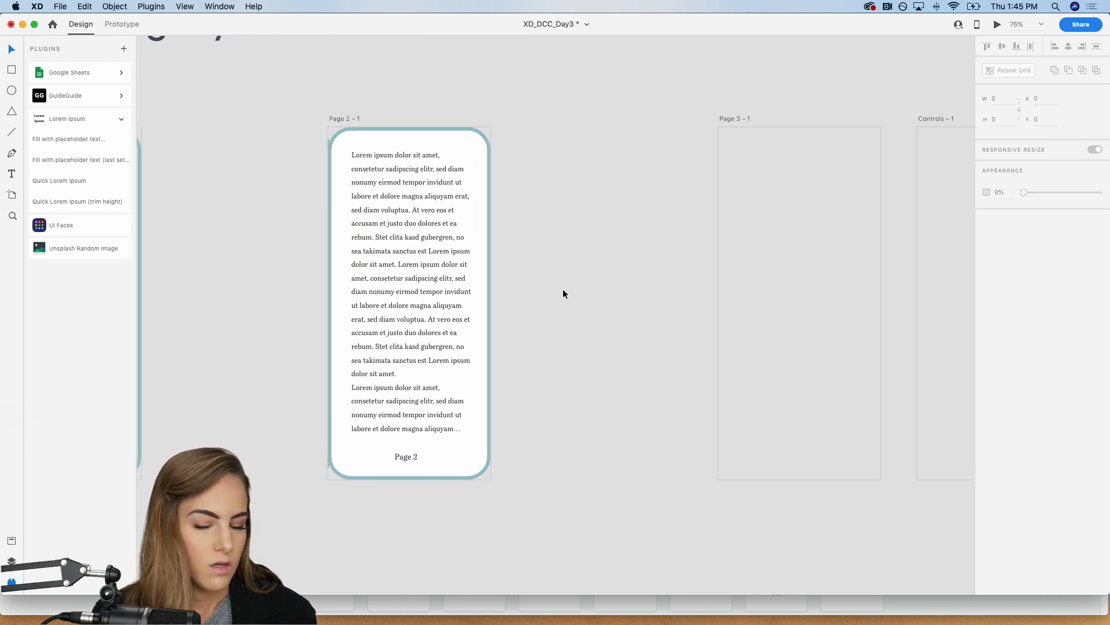
pyautogui.hscroll(1, 563, 289)
pyautogui.hscroll(-4, 508, 298)
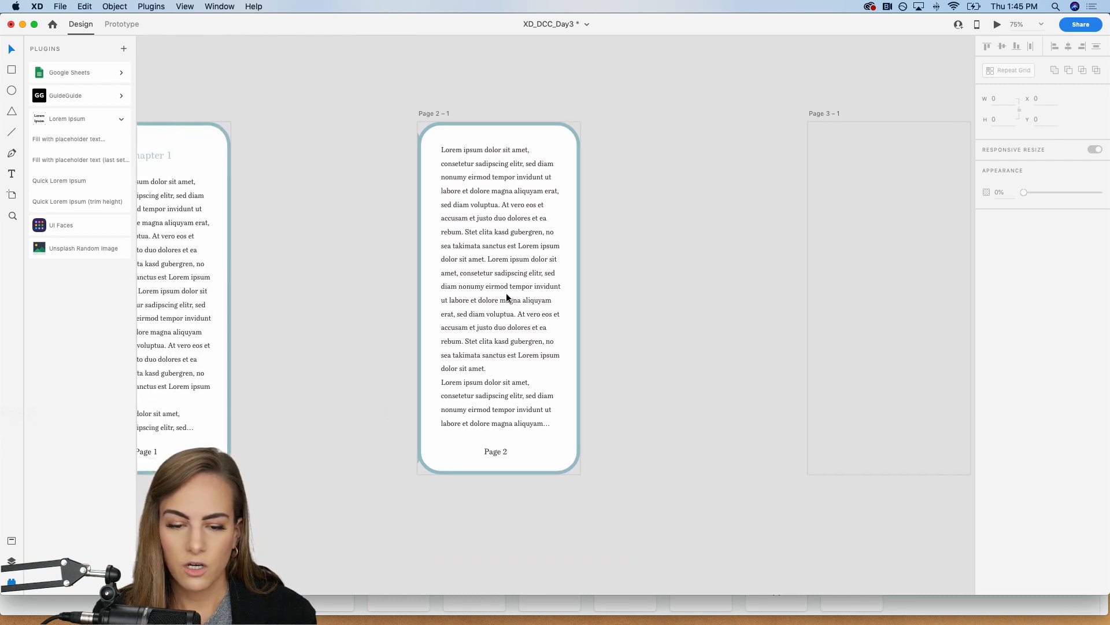
pyautogui.click(507, 296)
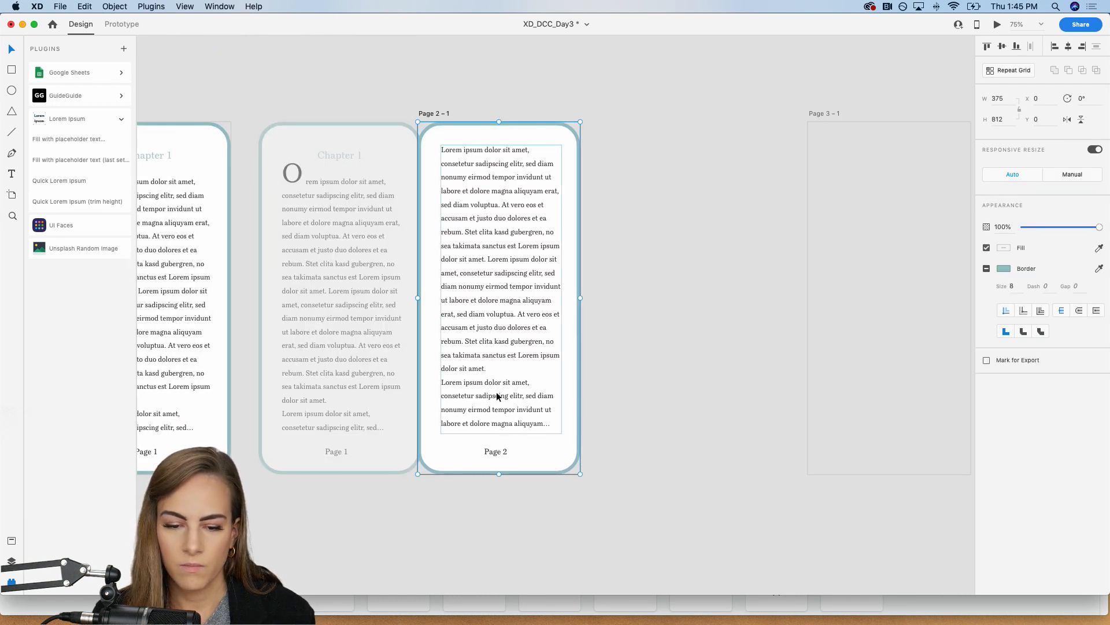
pyautogui.press('Escape')
pyautogui.hscroll(-4, 636, 343)
pyautogui.hscroll(-3, 636, 342)
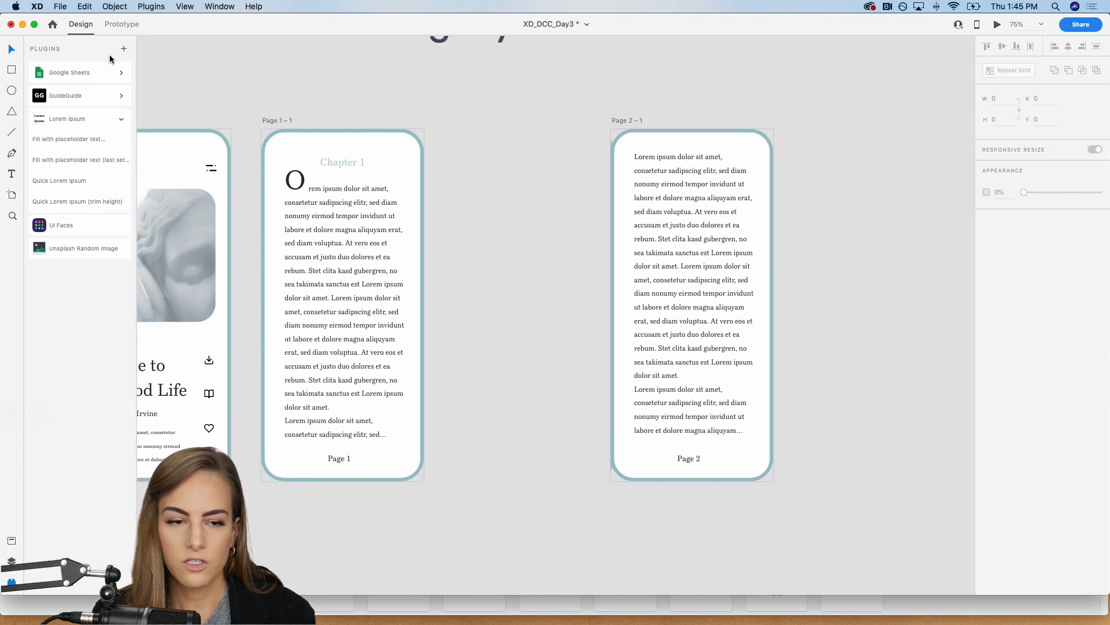
pyautogui.click(122, 24)
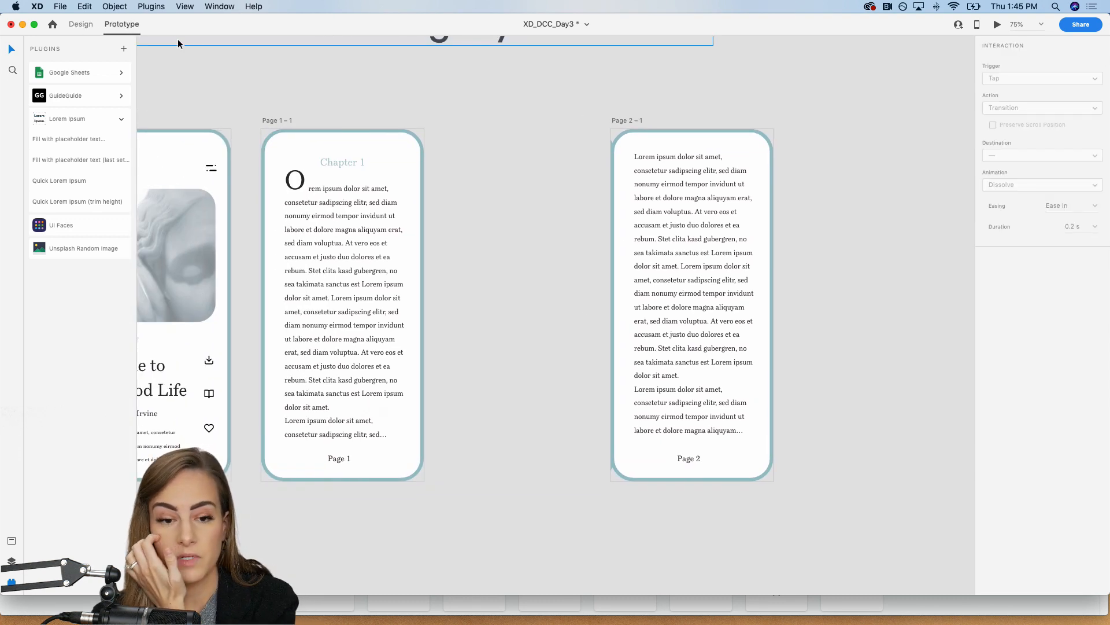
pyautogui.click(274, 120)
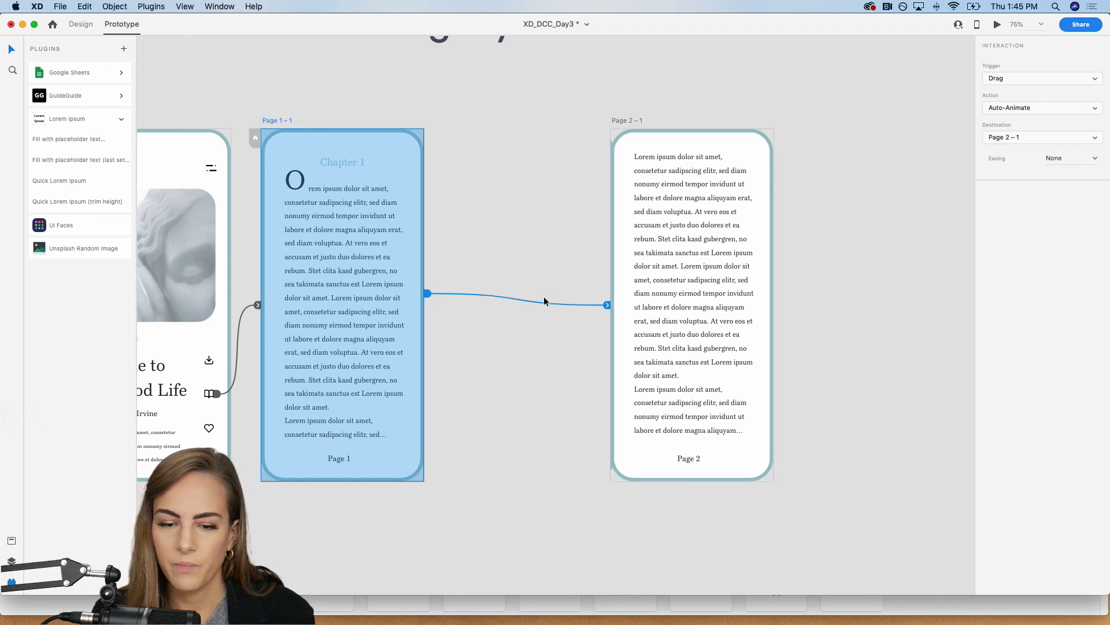
pyautogui.moveTo(607, 305); pyautogui.dragTo(539, 338)
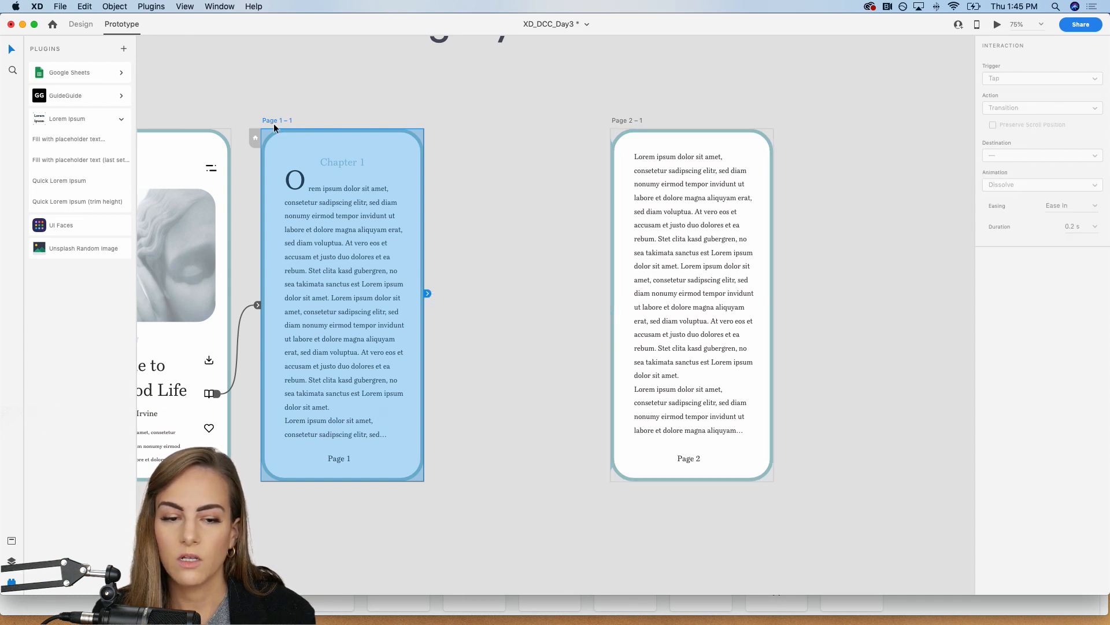
# Step: Link the Page 1 – 1 artboard to Page 2 – 1 with a Drag trigger and the Auto-Animate action
pyautogui.click(274, 125)
pyautogui.click(275, 119)
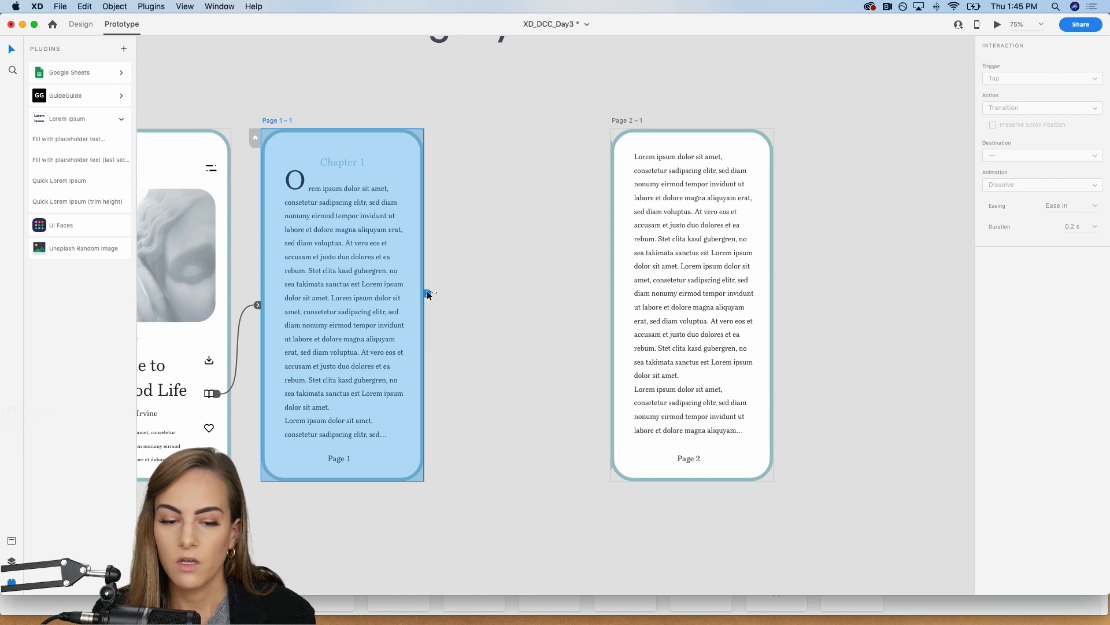
pyautogui.moveTo(428, 293); pyautogui.dragTo(628, 319)
pyautogui.hscroll(2, 630, 321)
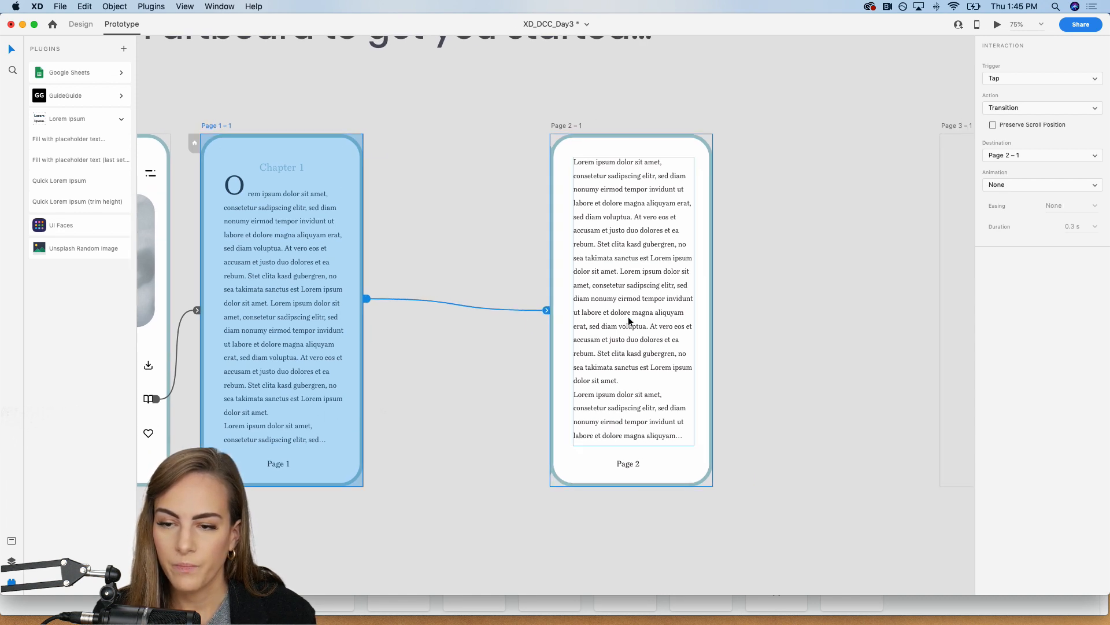
pyautogui.click(998, 78)
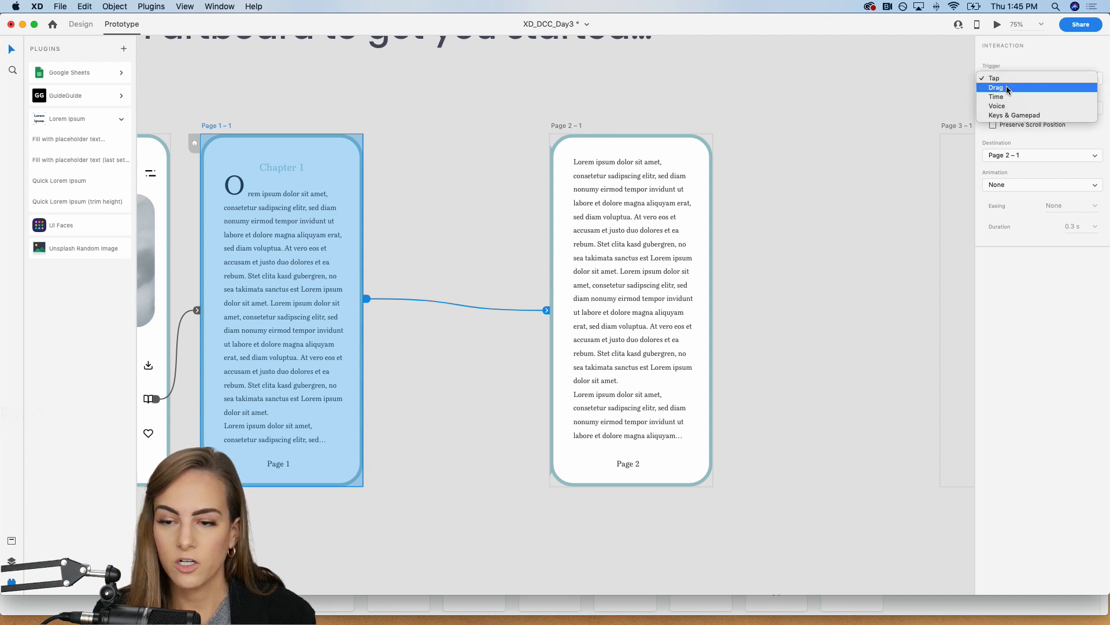
pyautogui.click(1006, 87)
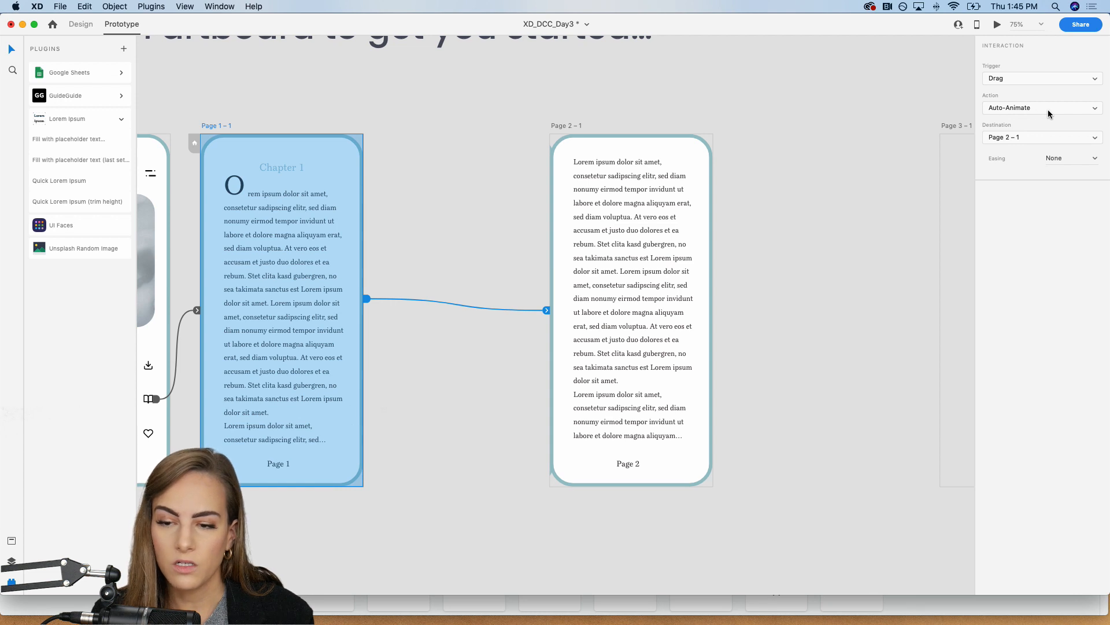
pyautogui.hscroll(-5, 588, 120)
pyautogui.click(297, 126)
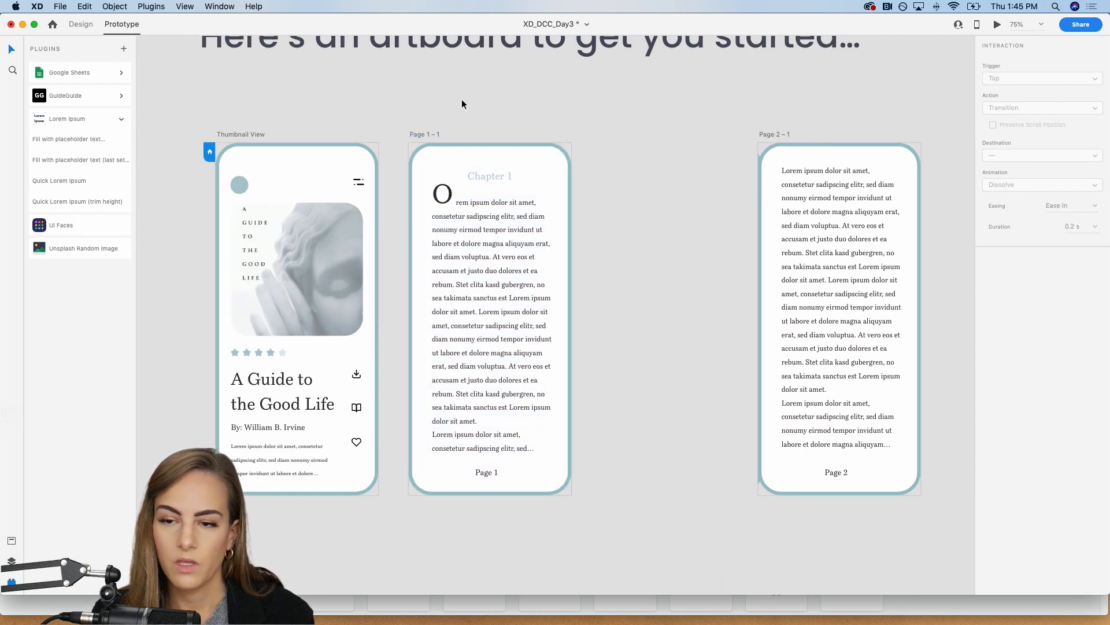
# Step: Preview the prototype from Thumbnail View, open the book, drag from Page 1 to Page 2, and close the preview
pyautogui.click(997, 24)
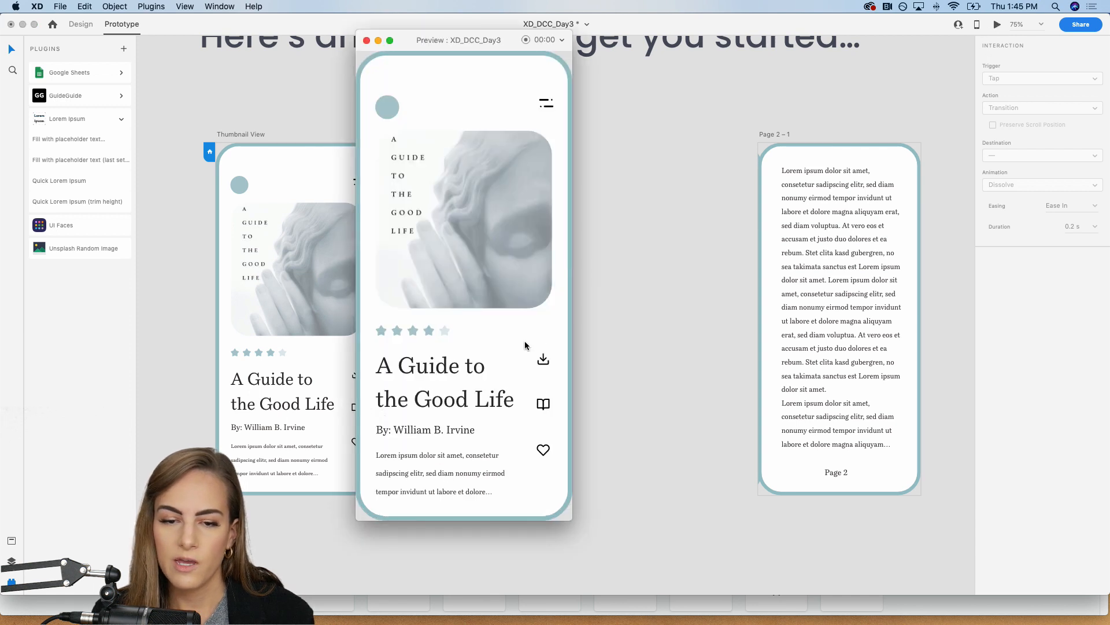
pyautogui.click(543, 404)
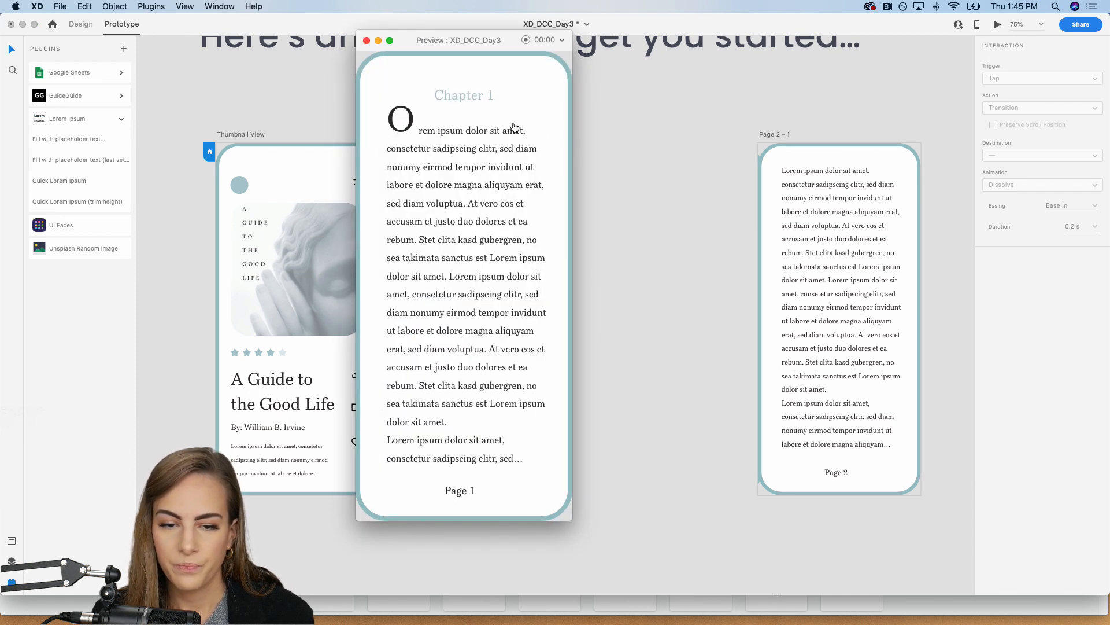
pyautogui.click(540, 283)
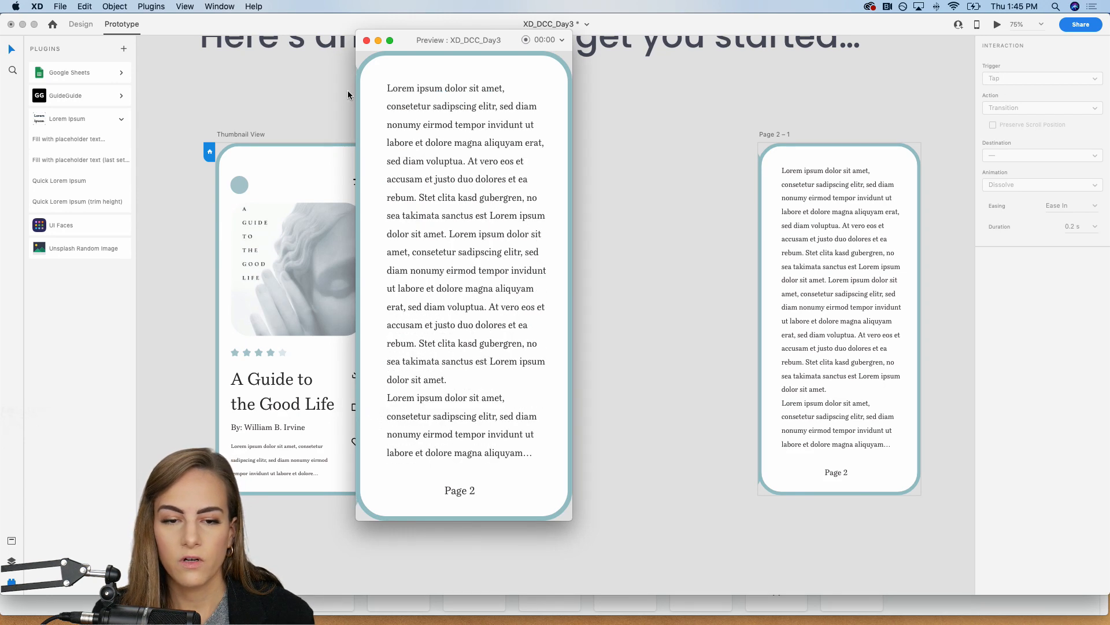
pyautogui.click(367, 41)
# Step: In Design mode, rename the group containing the Page 2 content on Page 2 – 1 as Group 247
pyautogui.click(81, 25)
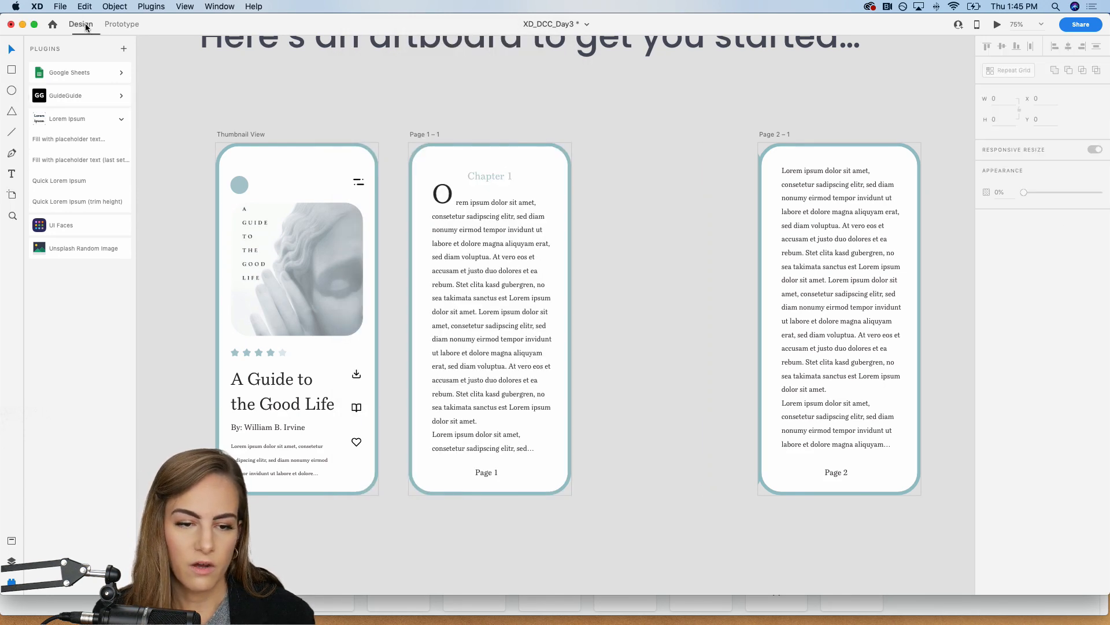
pyautogui.click(11, 561)
pyautogui.hscroll(3, 347, 376)
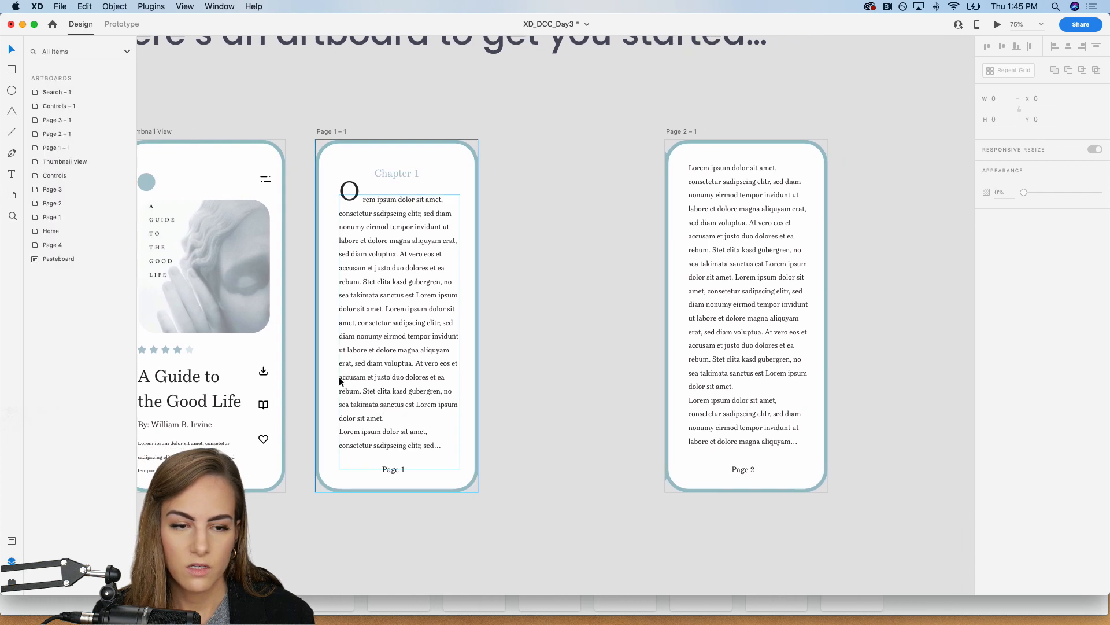
pyautogui.click(416, 344)
pyautogui.click(715, 271)
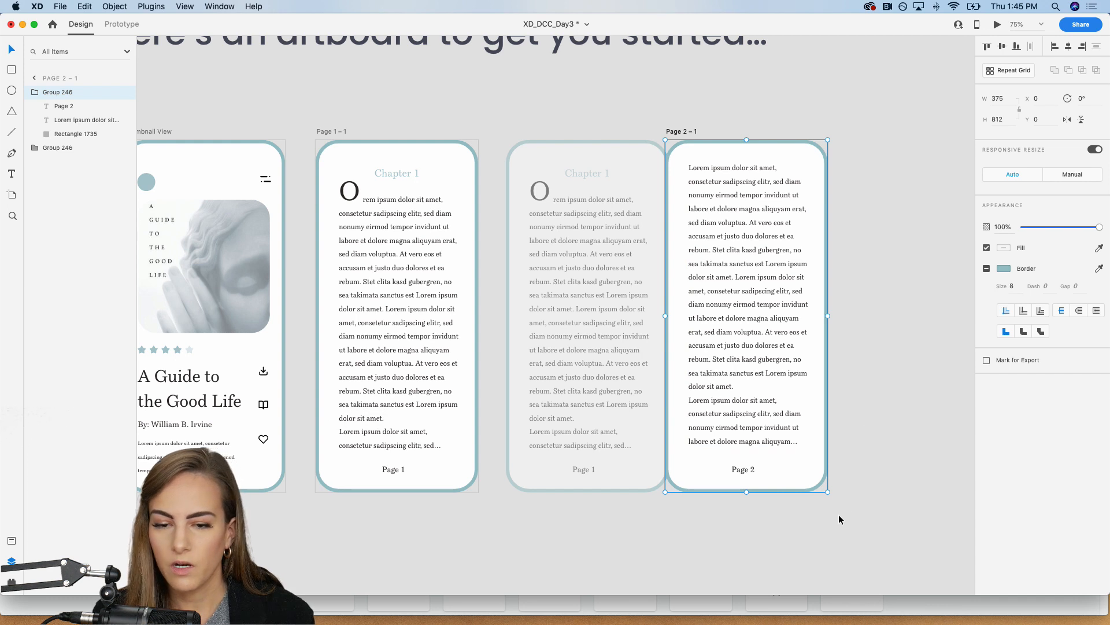
pyautogui.hscroll(3, 838, 515)
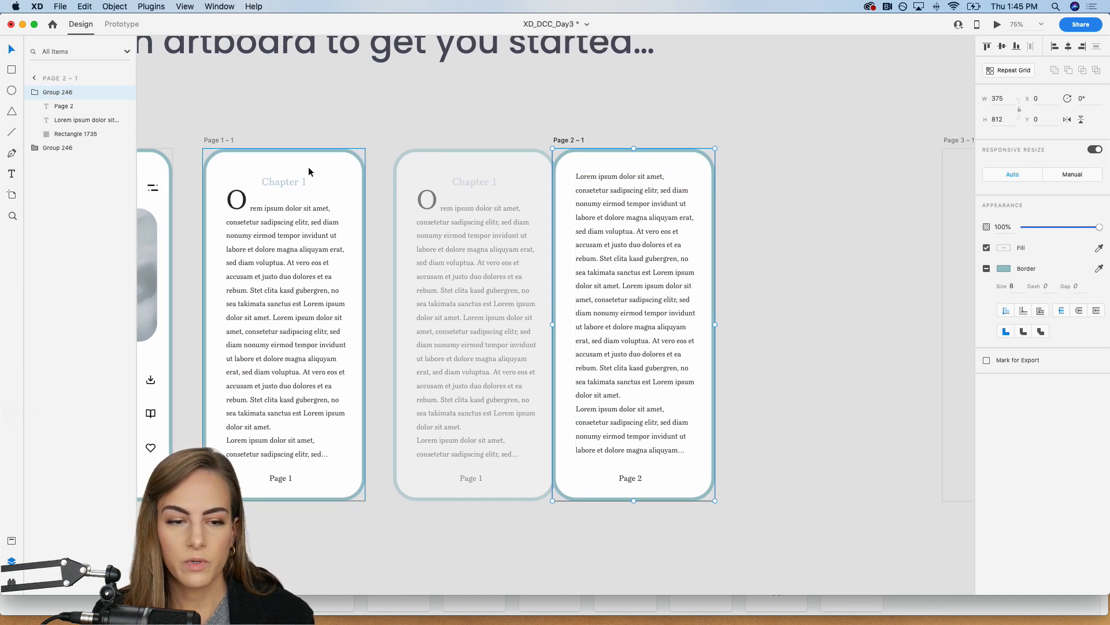
pyautogui.doubleClick(67, 92)
pyautogui.click(76, 93)
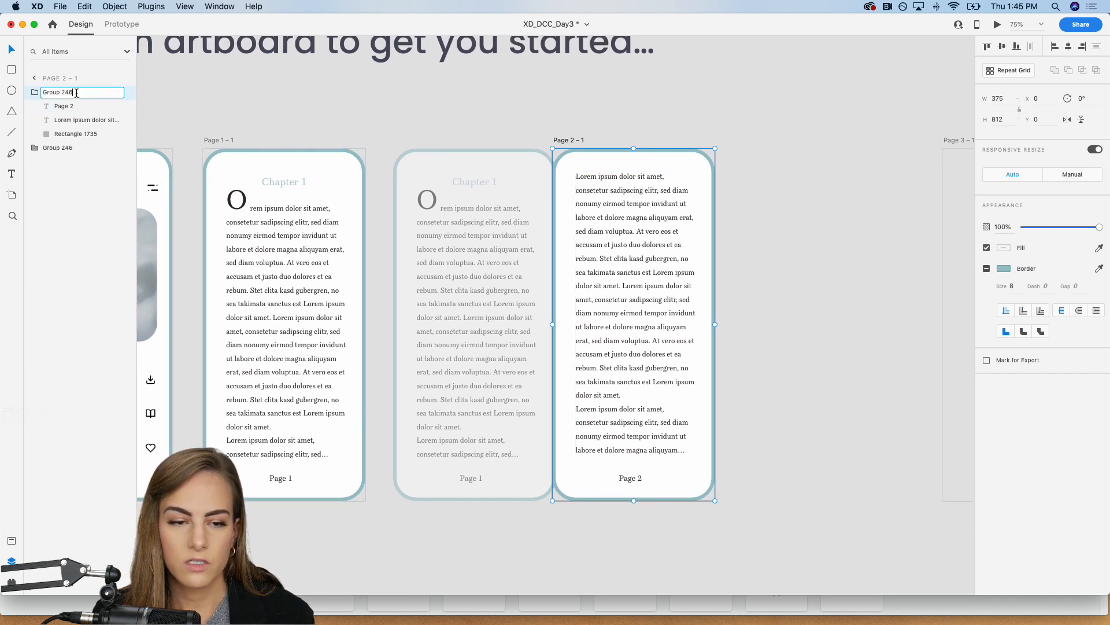
pyautogui.press('Return')
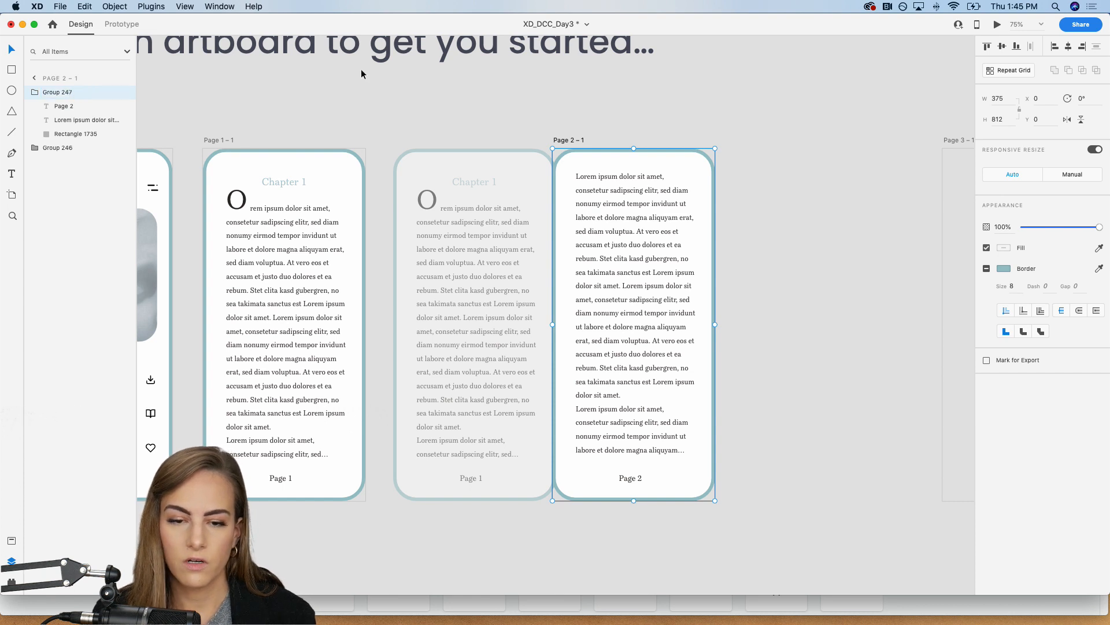
pyautogui.click(382, 87)
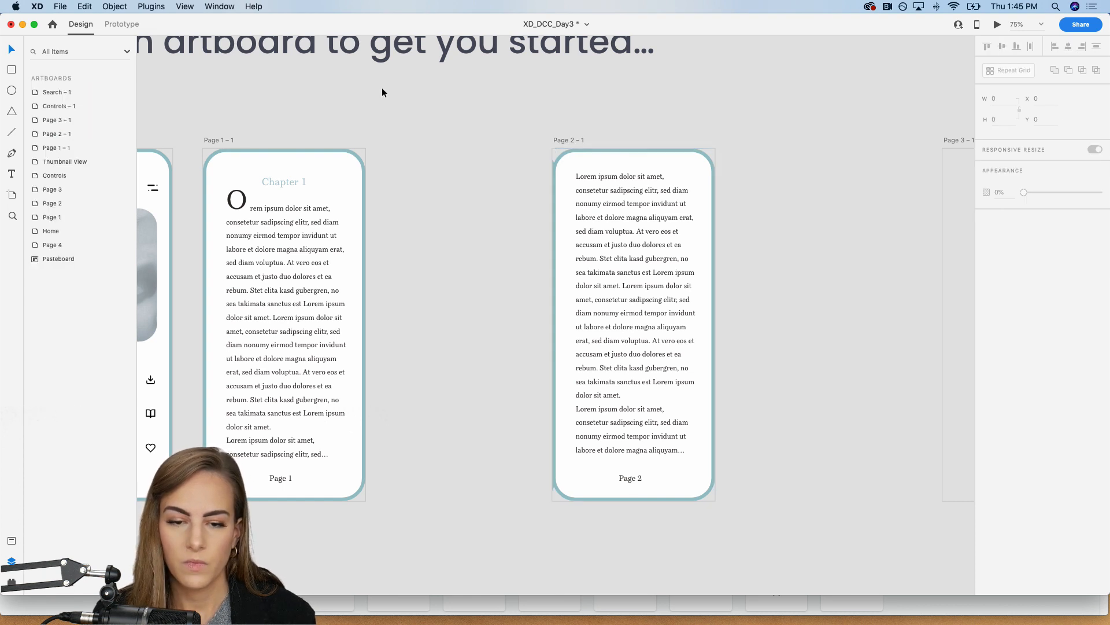
# Step: Preview the prototype again, opening the book from its cover screen and dragging Page 1 to test the page turn
pyautogui.click(555, 198)
pyautogui.click(516, 119)
pyautogui.hscroll(-5, 513, 119)
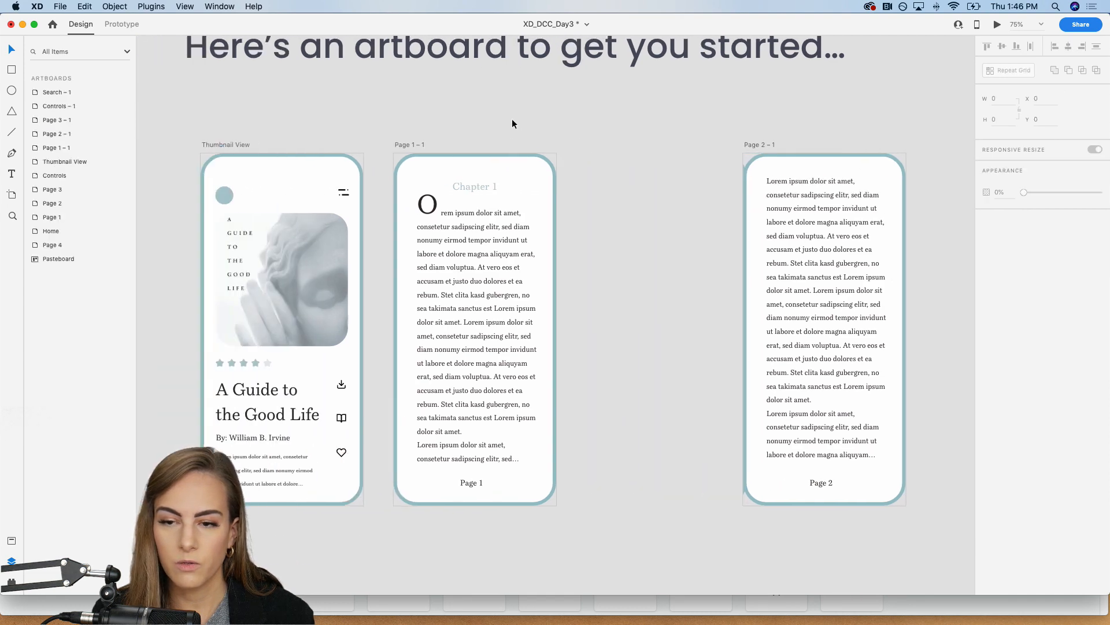
pyautogui.click(997, 26)
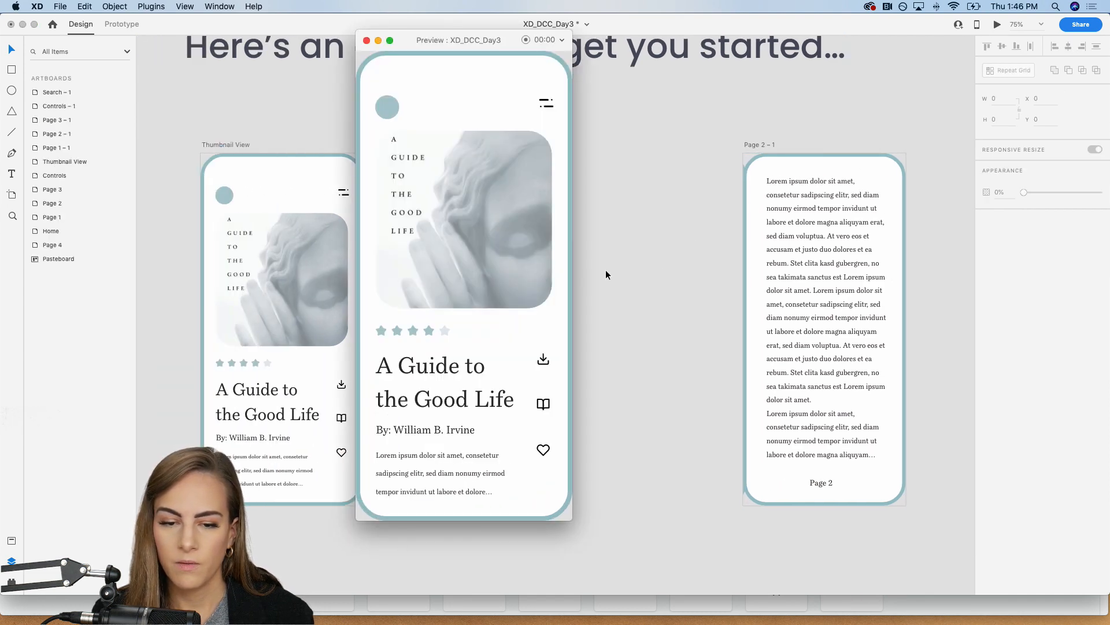
pyautogui.click(544, 408)
pyautogui.click(541, 268)
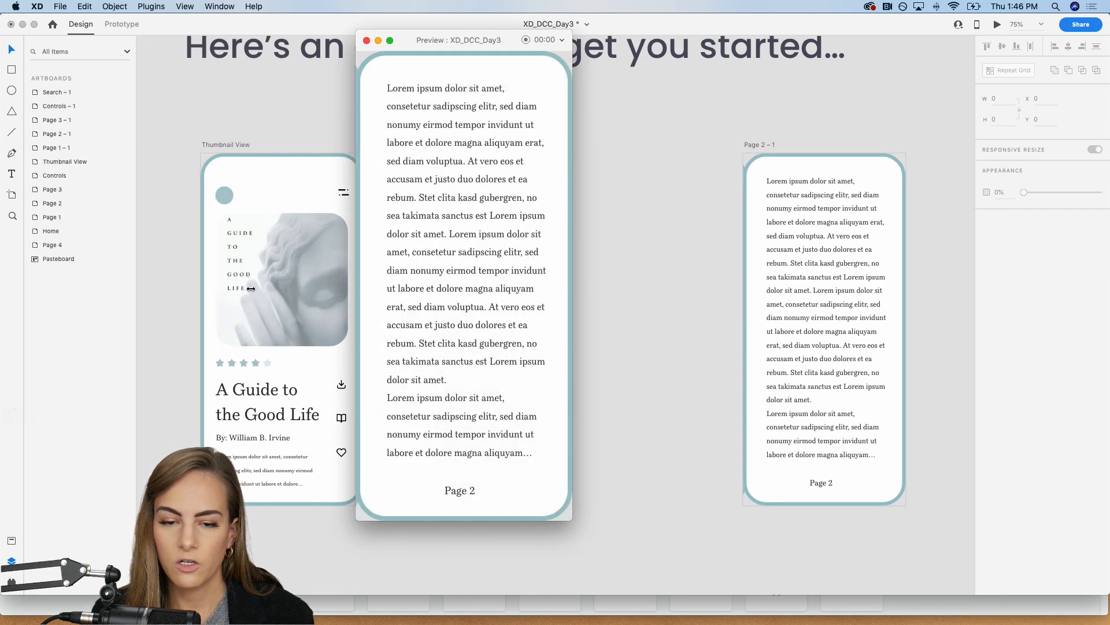
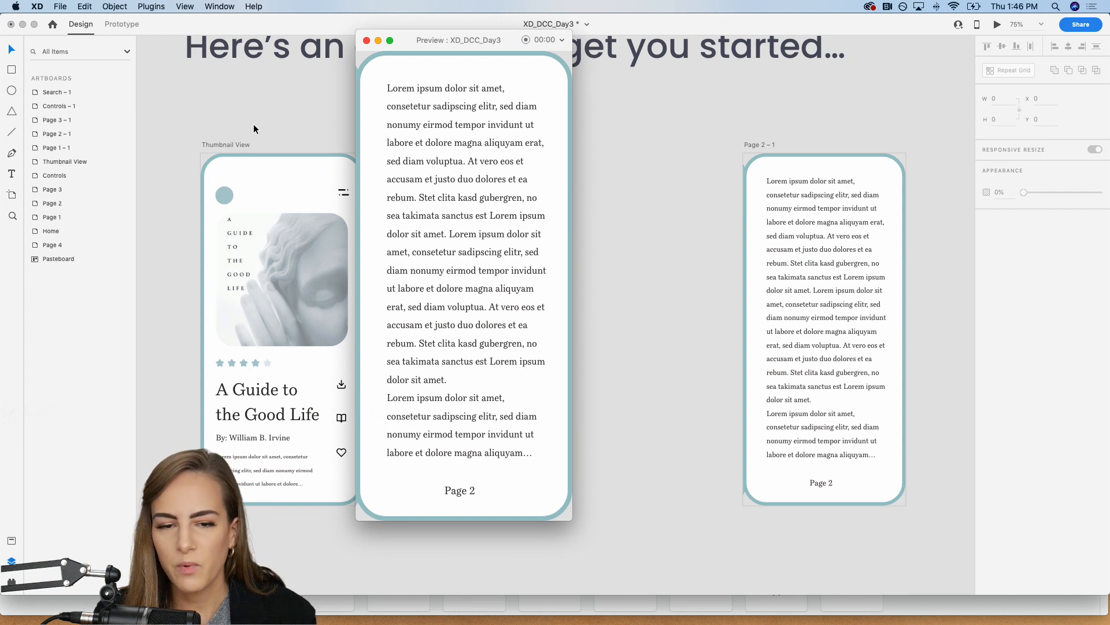
# Step: Close the preview and copy the Page 2 content group from the Page 2 – 1 artboard
pyautogui.click(367, 40)
pyautogui.hscroll(10, 654, 155)
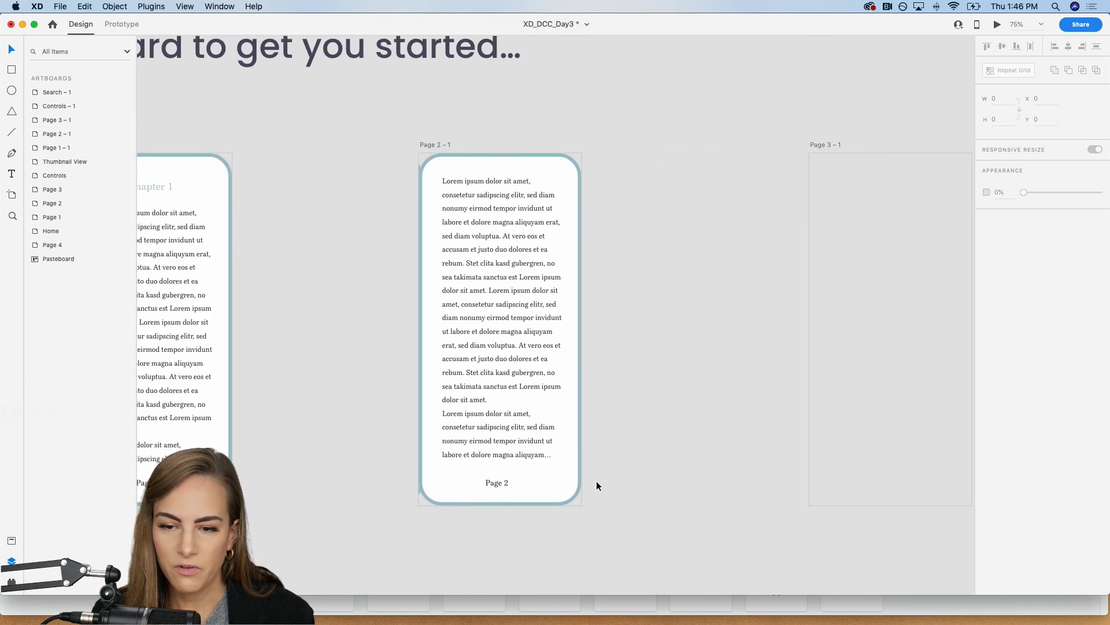
pyautogui.click(480, 252)
pyautogui.hscroll(8, 480, 248)
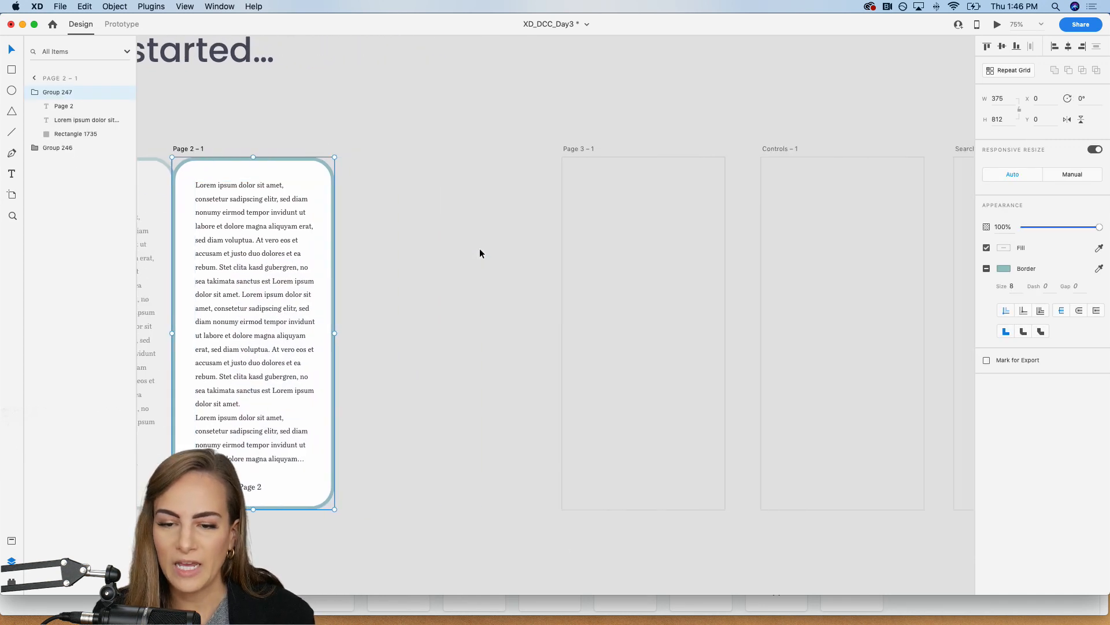
pyautogui.hscroll(1, 480, 248)
pyautogui.click(602, 265)
pyautogui.press('super+v')
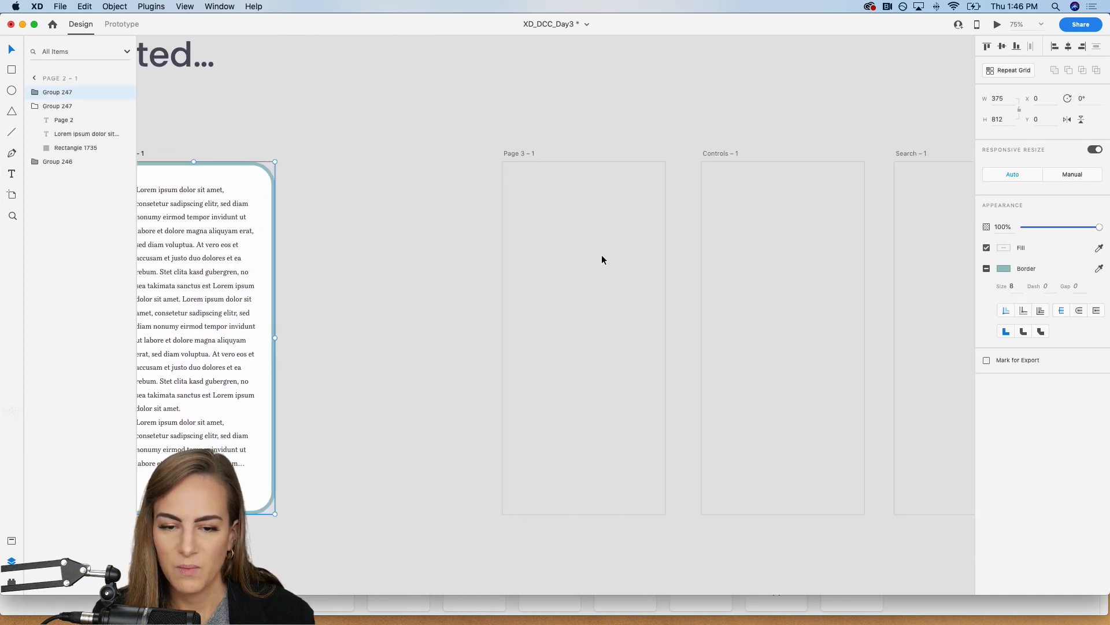
pyautogui.press('super+z')
pyautogui.click(596, 241)
pyautogui.press('super+v')
pyautogui.press('super+z')
# Step: Paste the copied Page 2 content group onto the Page 3 – 1 artboard
pyautogui.click(529, 178)
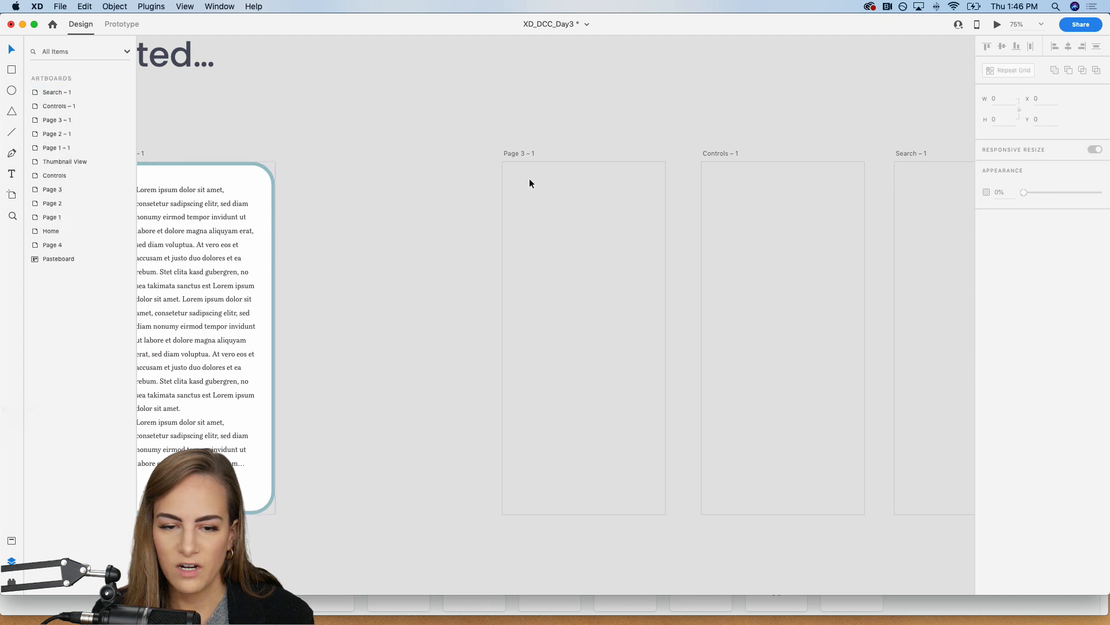
pyautogui.click(518, 154)
pyautogui.press('super+v')
pyautogui.scroll(-2, 613, 106)
pyautogui.hscroll(2, 613, 106)
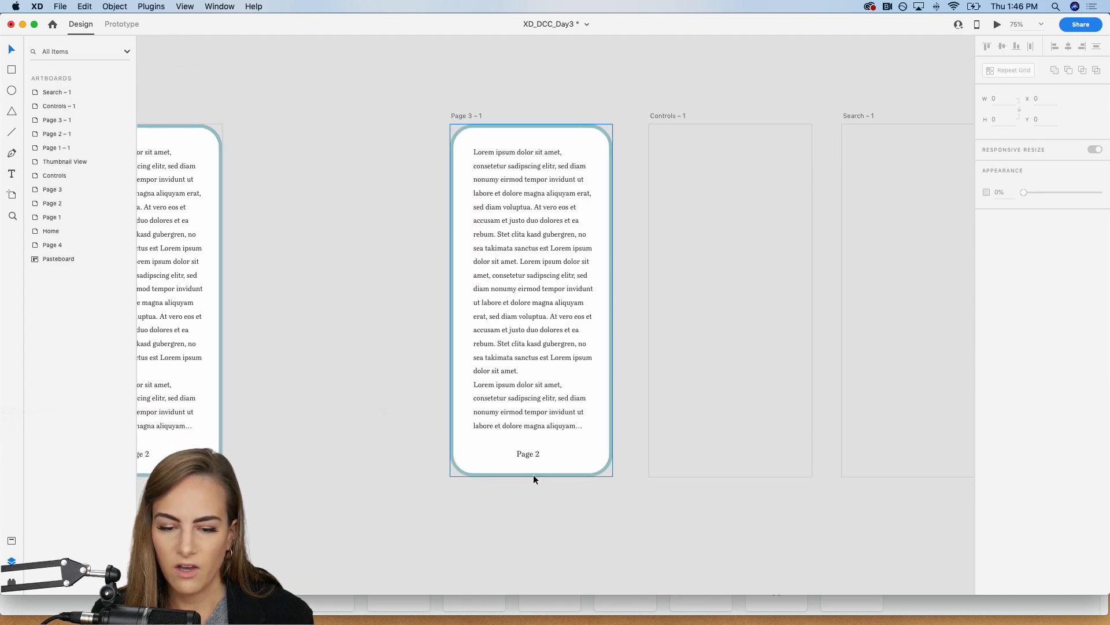
# Step: Change the page number text at the foot of the Page 3 – 1 artboard to "Page 3"
pyautogui.doubleClick(526, 454)
pyautogui.doubleClick(531, 455)
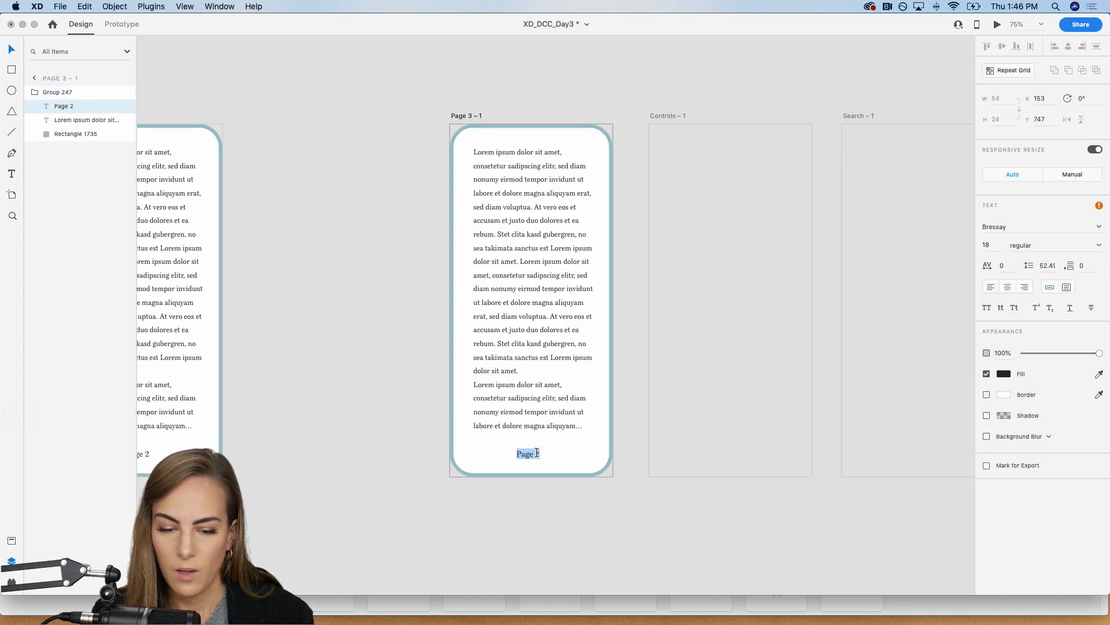
pyautogui.write('Page 3')
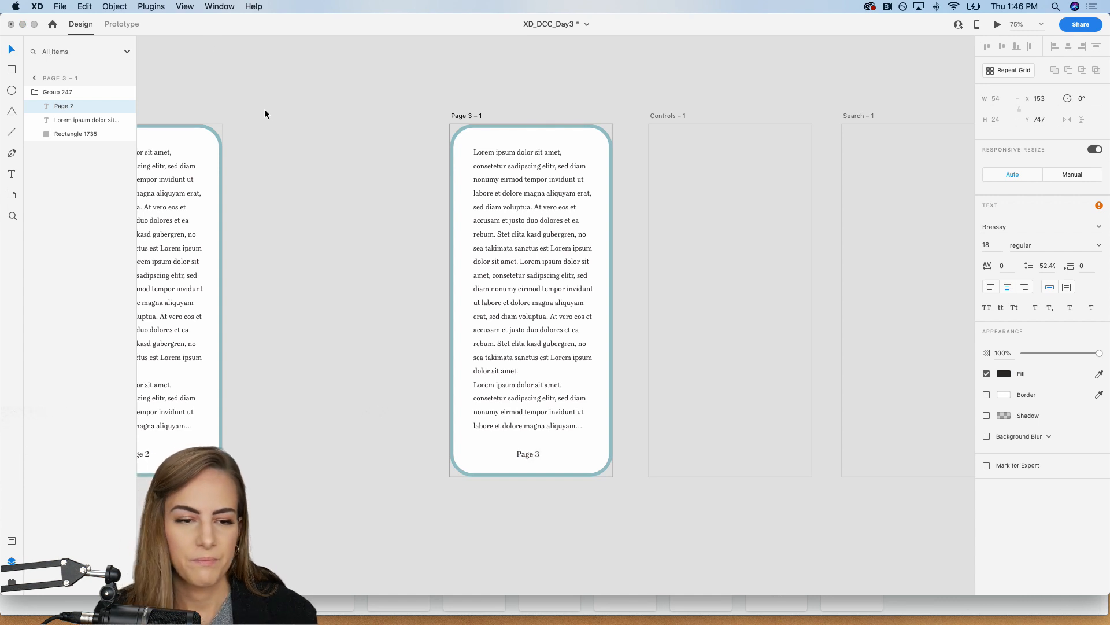
pyautogui.press('Escape')
# Step: Rename the group containing the Page 3 content on Page 3 – 1 as Group 248
pyautogui.hscroll(-4, 273, 110)
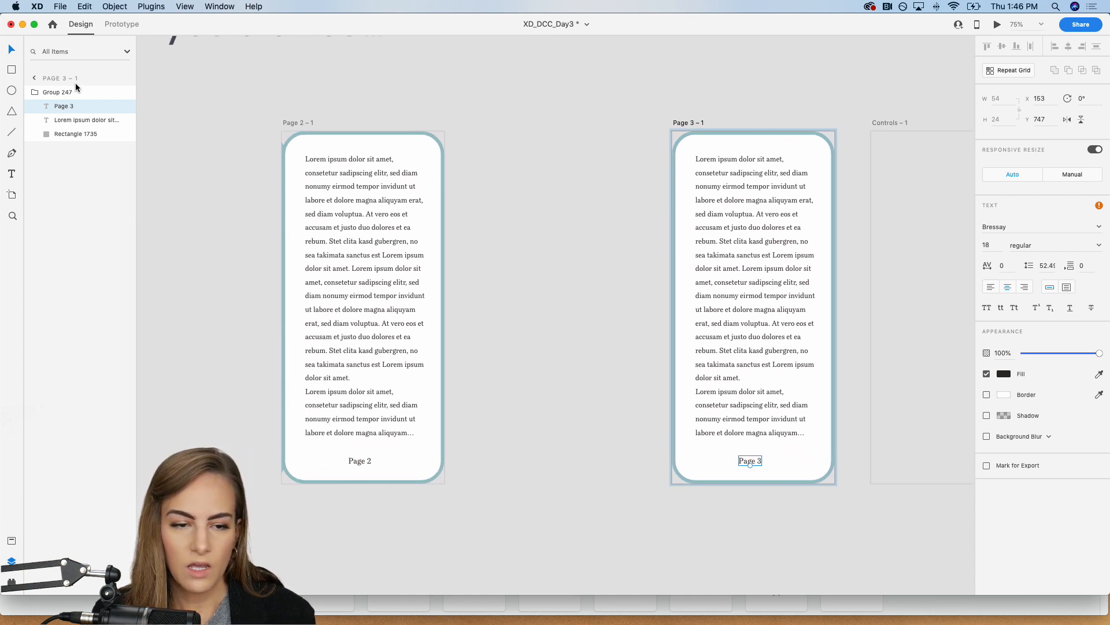
pyautogui.click(748, 138)
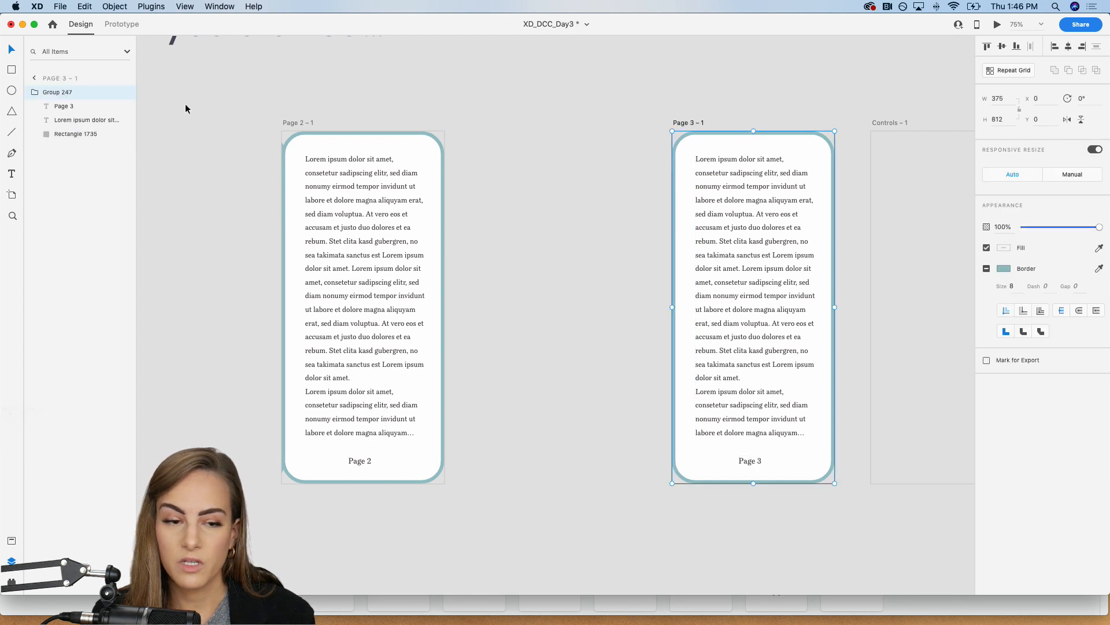
pyautogui.doubleClick(65, 92)
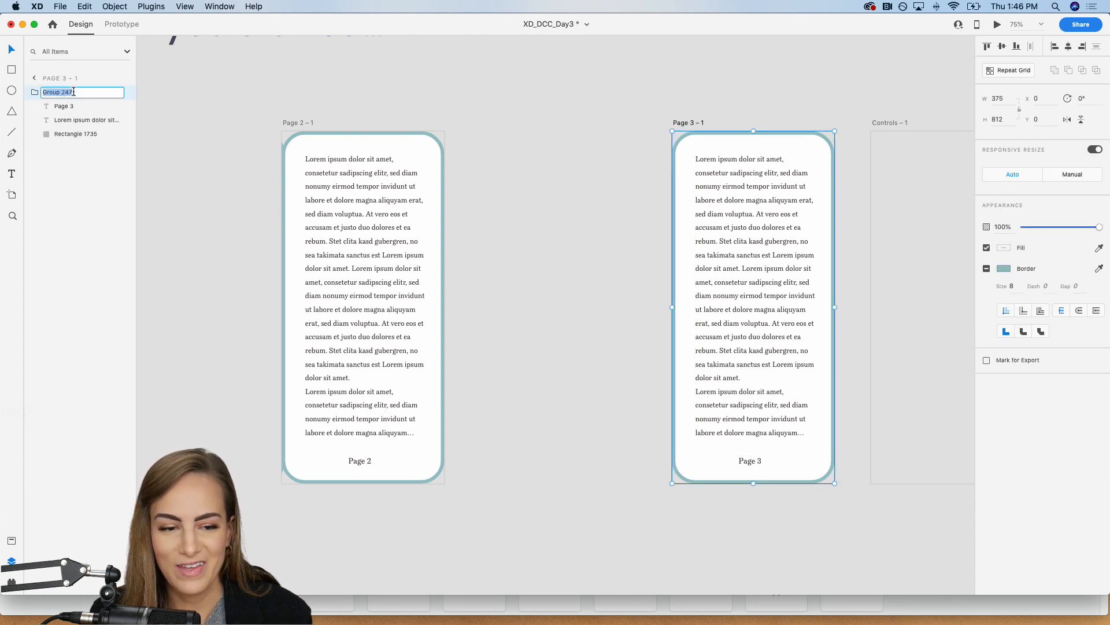
pyautogui.click(74, 91)
pyautogui.press('BackSpace')
pyautogui.click(678, 104)
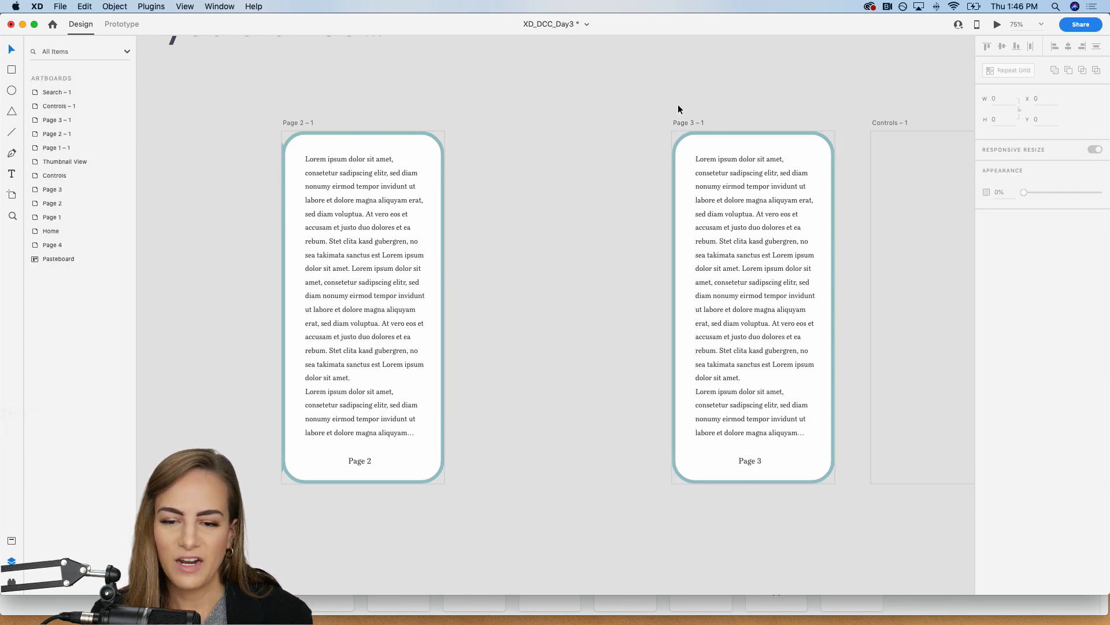
# Step: Delete the opening of the body text on Page 3 – 1 so that it starts at "At vero eos"
pyautogui.hscroll(-3, 678, 104)
pyautogui.click(399, 255)
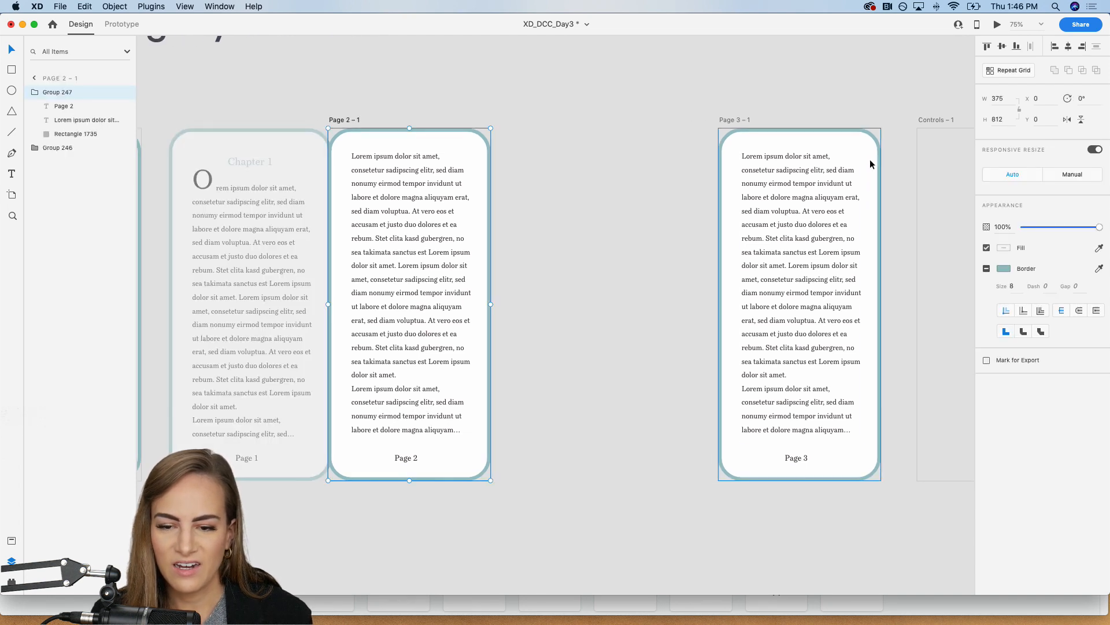
pyautogui.doubleClick(806, 217)
pyautogui.doubleClick(804, 213)
pyautogui.click(804, 213)
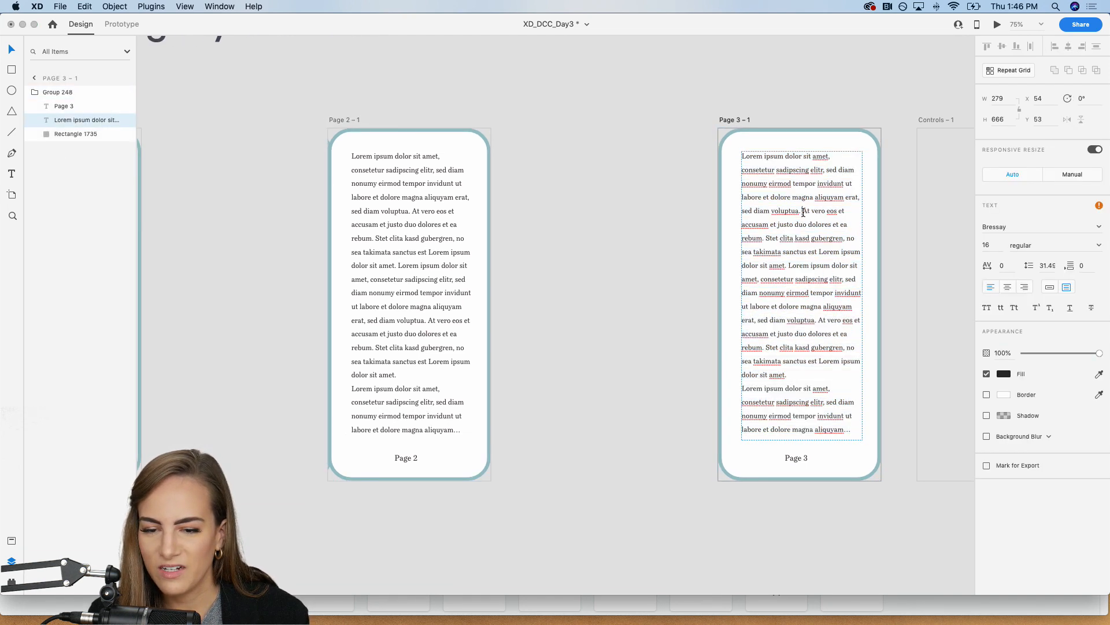
pyautogui.moveTo(803, 212); pyautogui.dragTo(719, 137)
pyautogui.press('BackSpace')
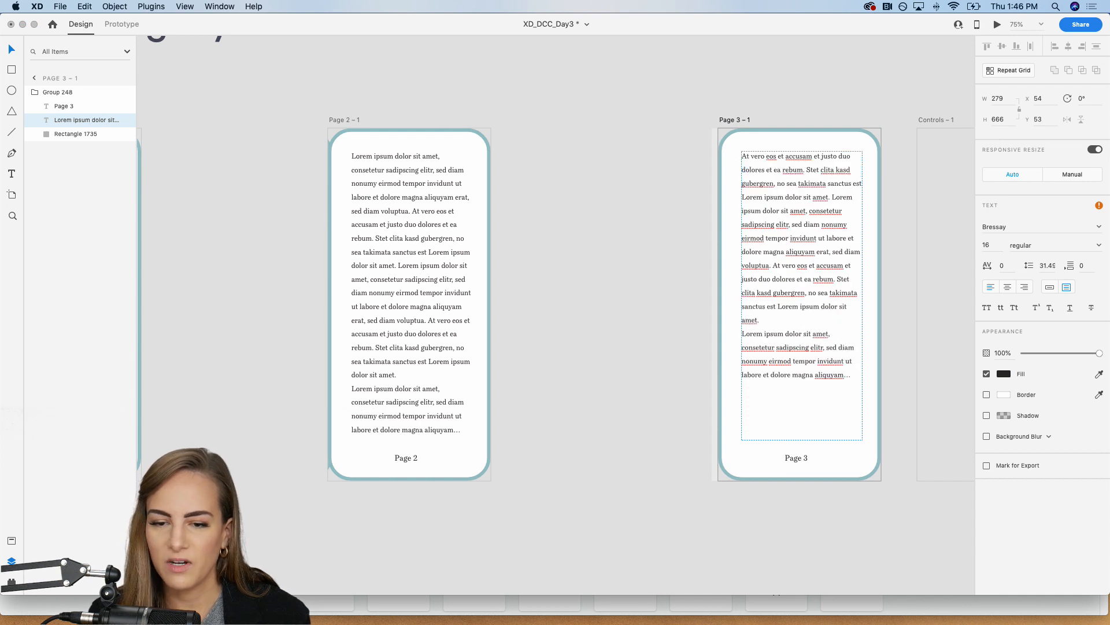
# Step: Fill the body text box on Page 3 – 1 with placeholder text using the Lorem Ipsum plugin
pyautogui.click(11, 583)
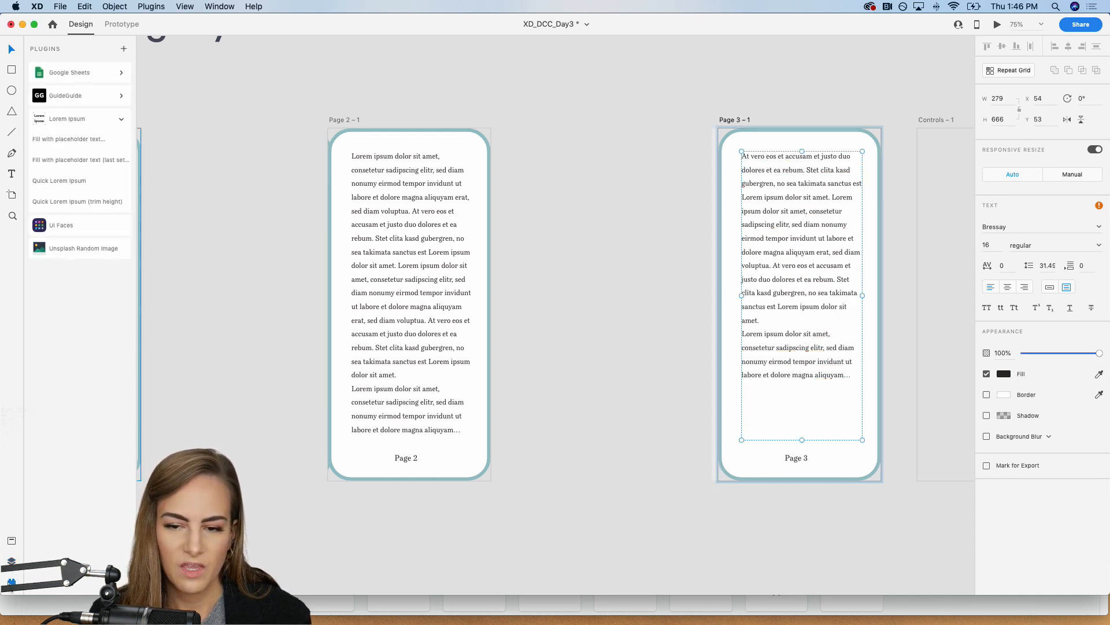
pyautogui.click(87, 139)
pyautogui.click(631, 197)
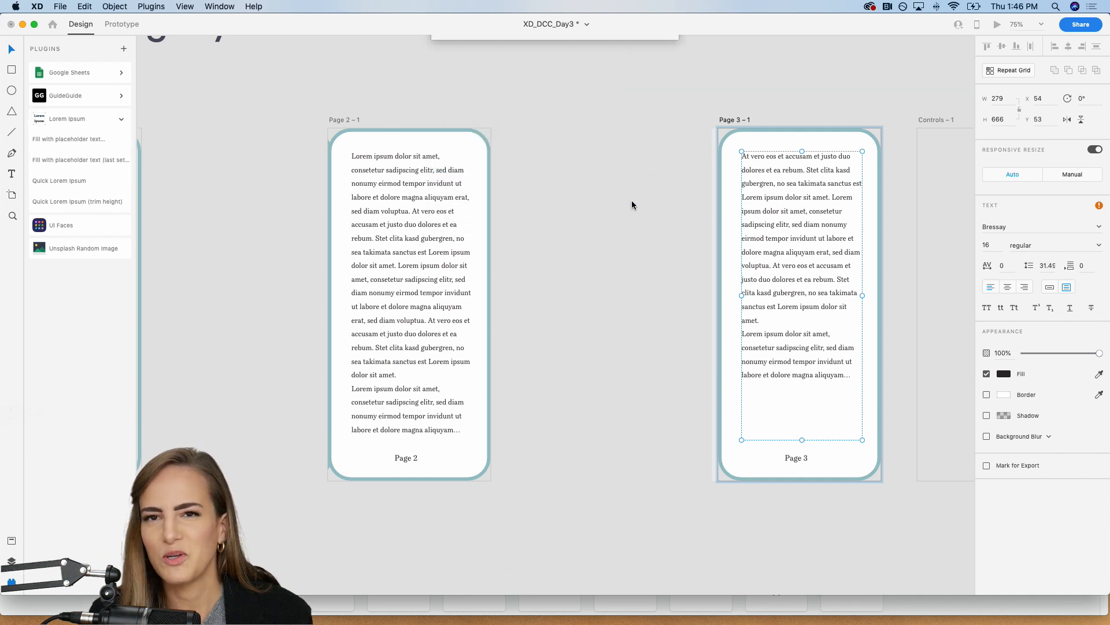
pyautogui.click(665, 108)
# Step: Try placing a copy of the Page 2 group beside the Page 3 content on Page 3 – 1, and undo the placement
pyautogui.click(428, 214)
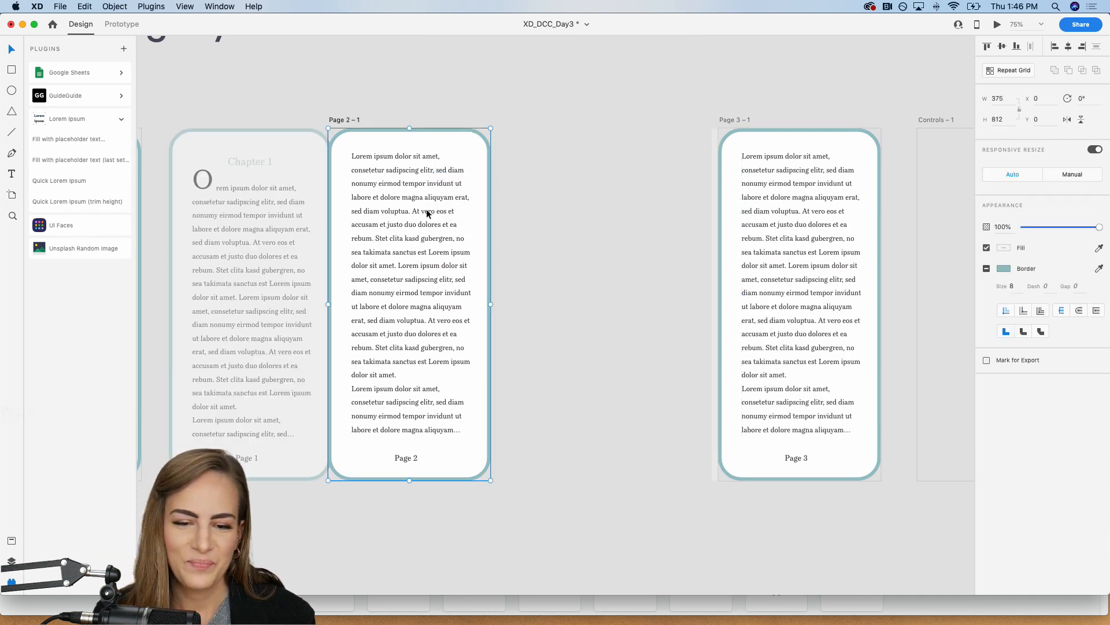
pyautogui.hscroll(5, 425, 210)
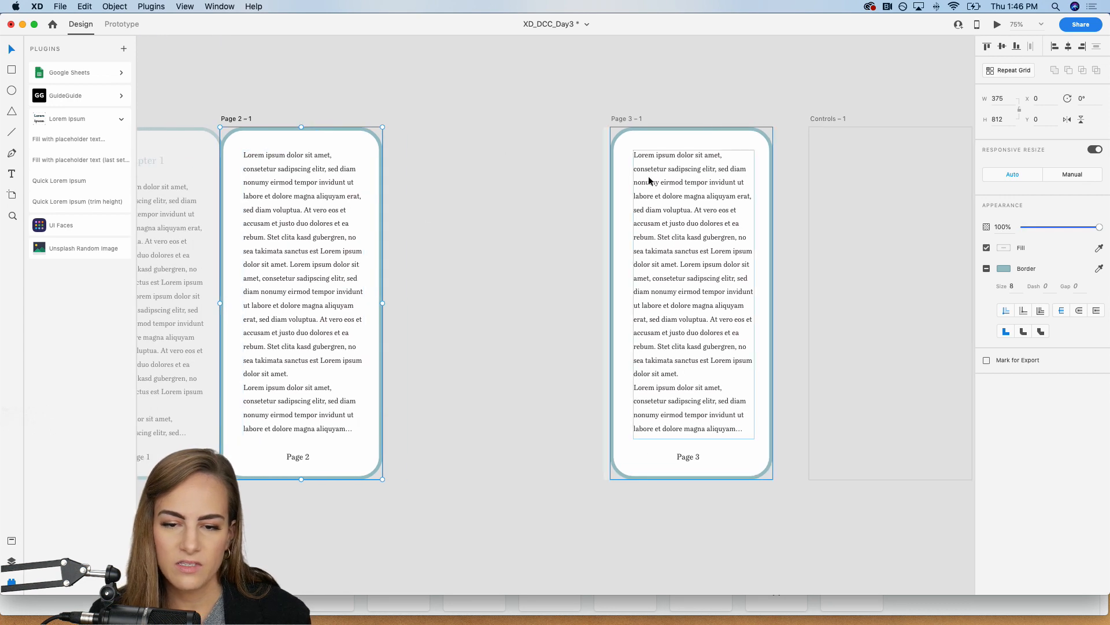
pyautogui.click(670, 180)
pyautogui.hscroll(2, 671, 180)
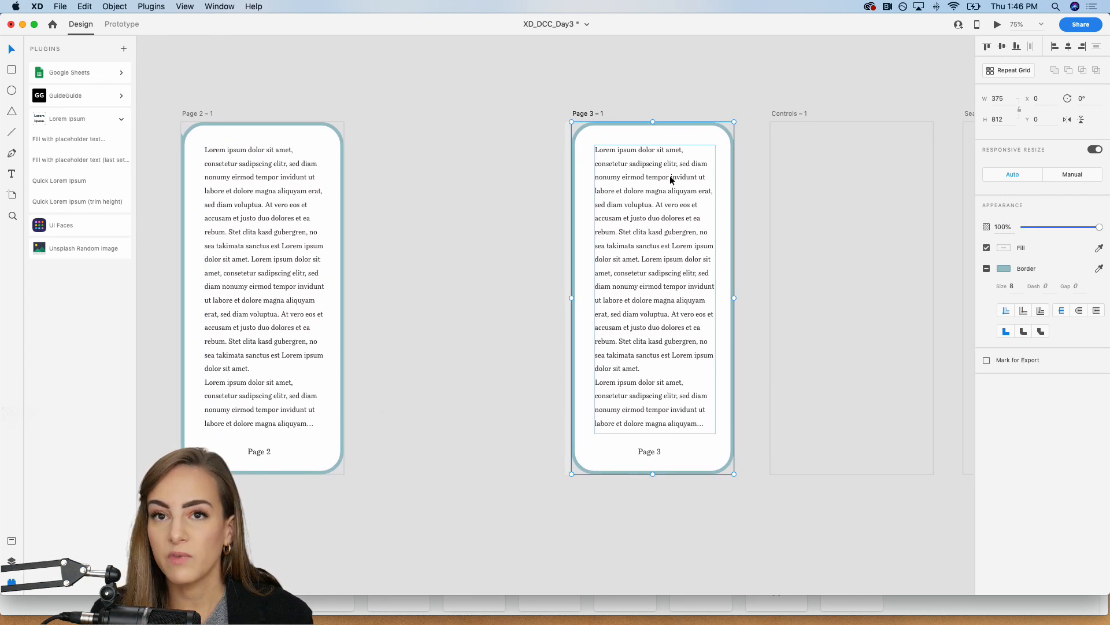
pyautogui.press('super+z')
pyautogui.moveTo(690, 161); pyautogui.dragTo(531, 155)
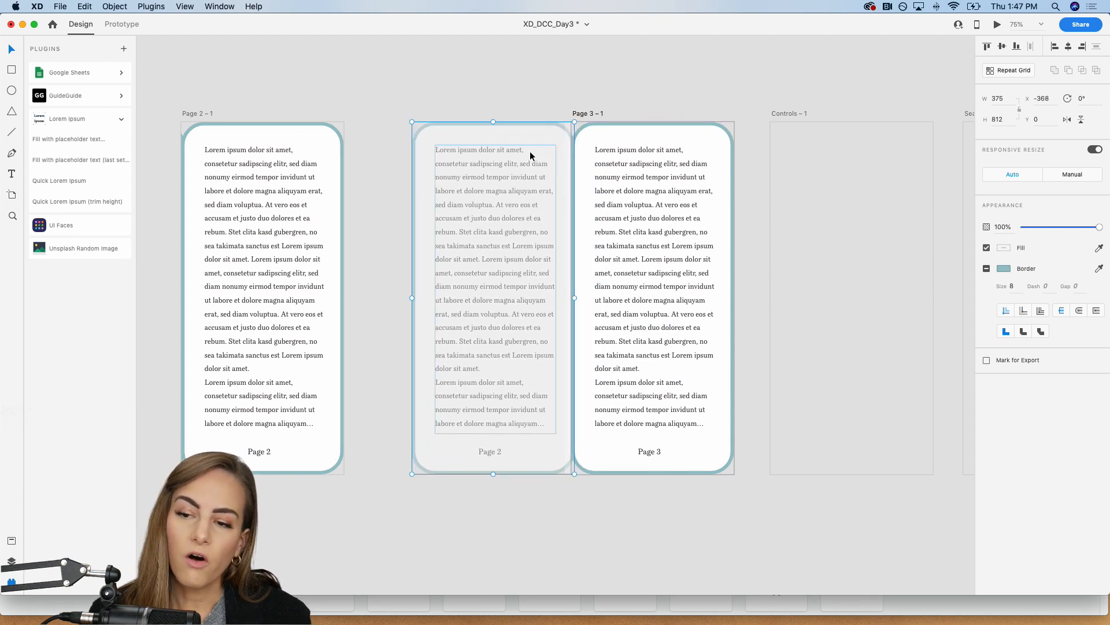
pyautogui.moveTo(530, 155); pyautogui.dragTo(491, 151)
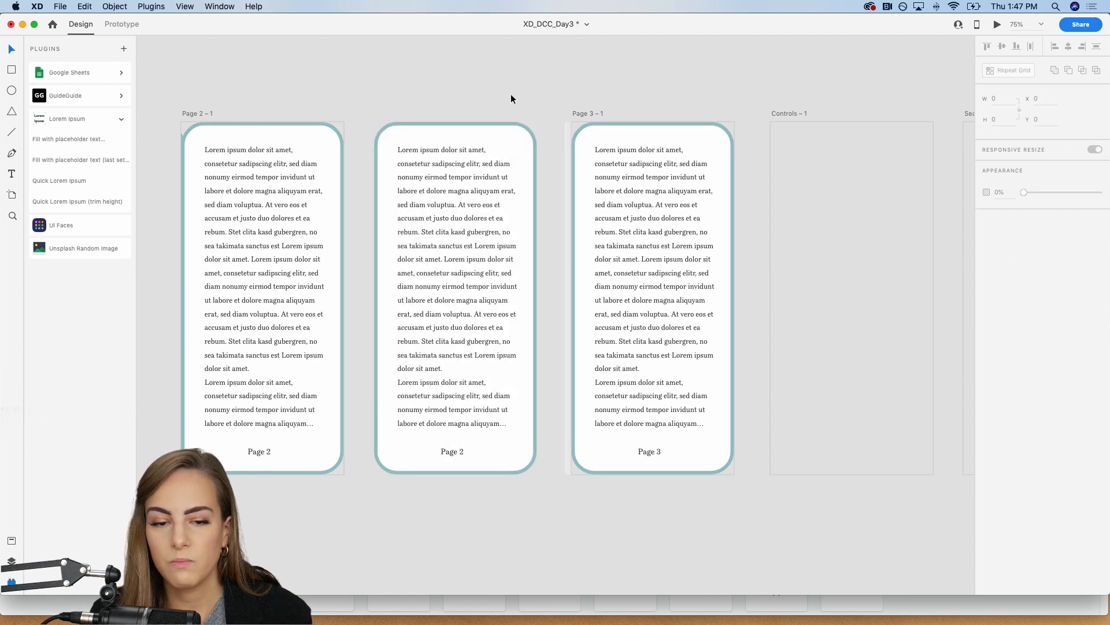
pyautogui.press('super+z')
pyautogui.press('super+z')
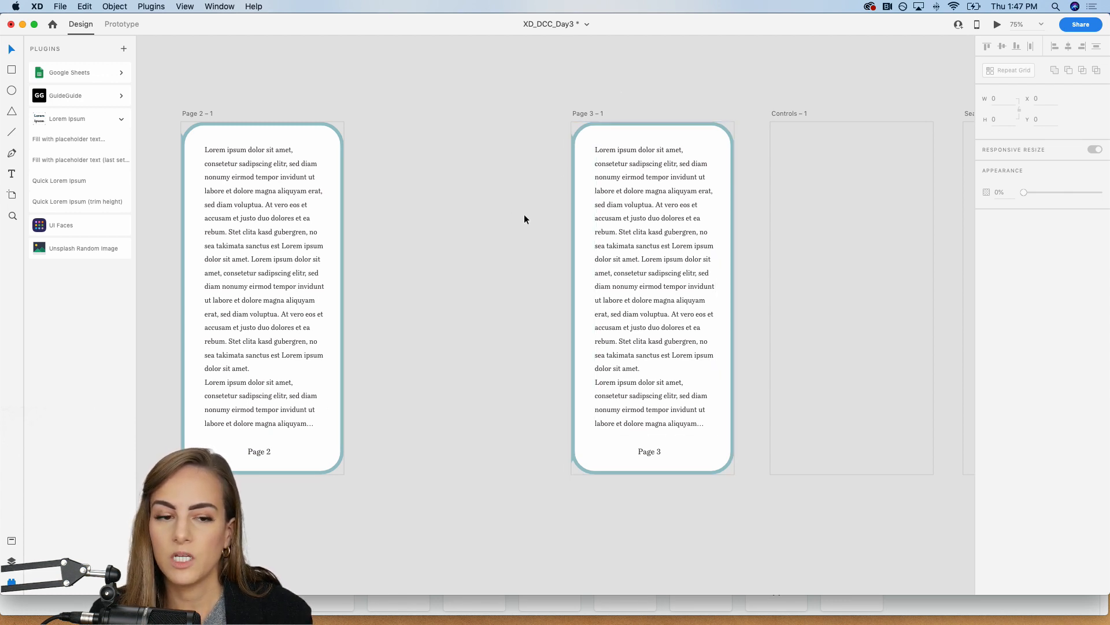
# Step: In Prototype mode, link the Page 2 – 1 artboard to Page 3 – 1 with a Drag trigger and the Auto-Animate action
pyautogui.hscroll(-5, 524, 218)
pyautogui.scroll(1, 524, 219)
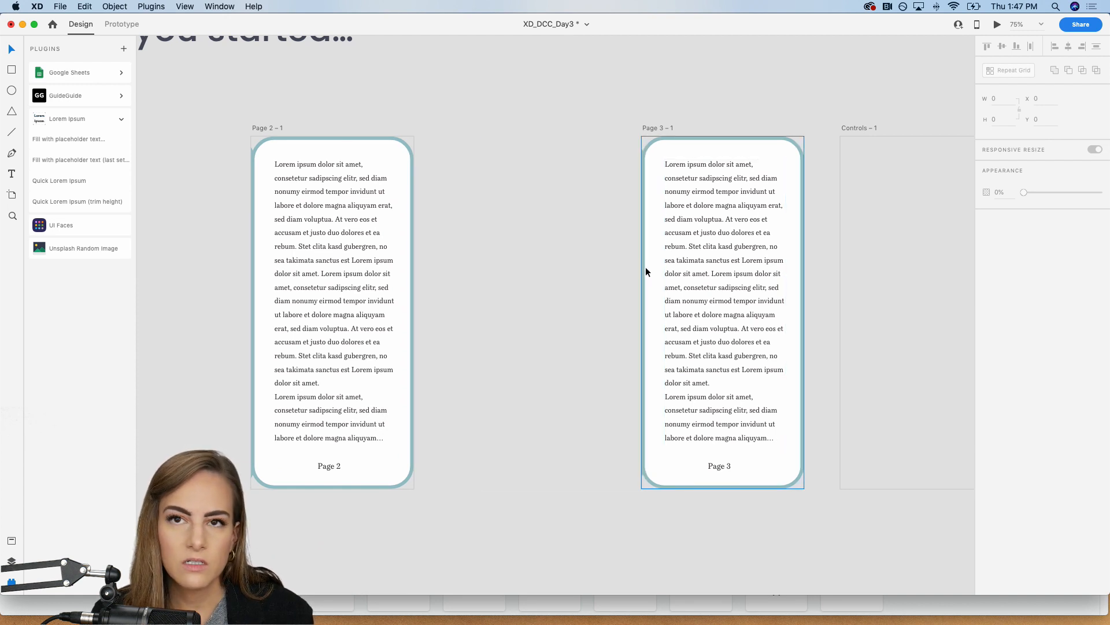
pyautogui.hscroll(-10, 645, 266)
pyautogui.scroll(1, 645, 266)
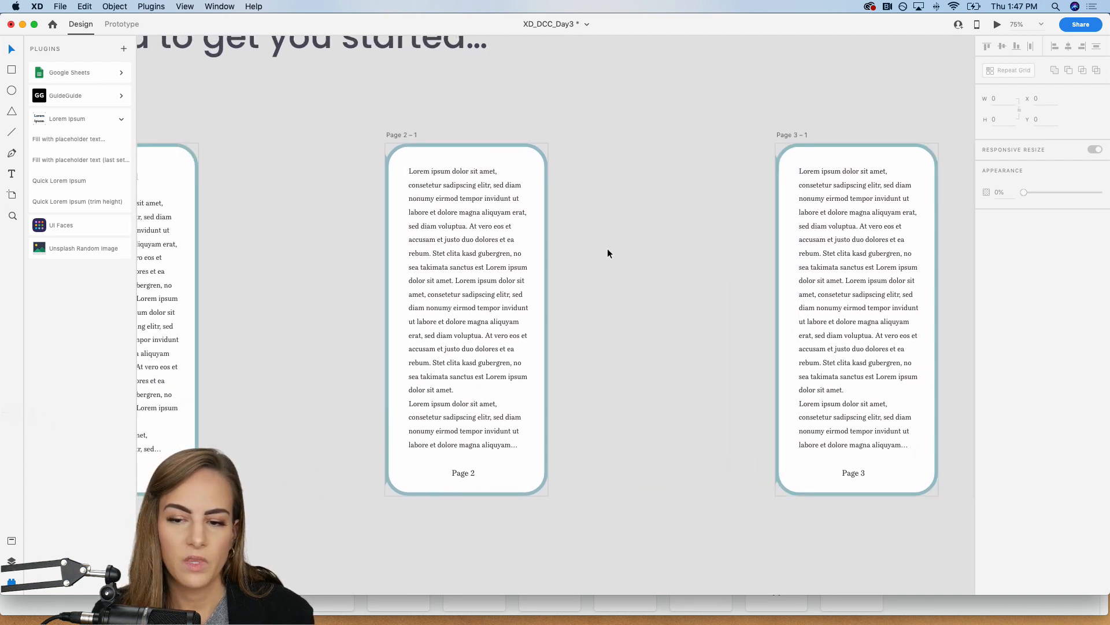
pyautogui.click(131, 23)
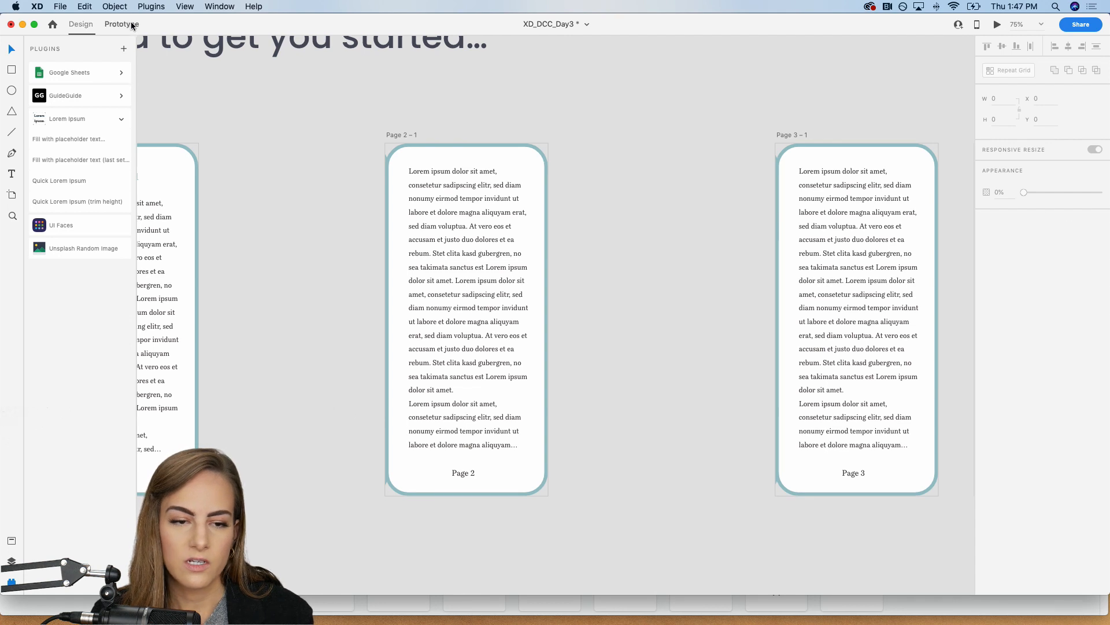
pyautogui.click(404, 135)
pyautogui.hscroll(3, 612, 303)
pyautogui.scroll(-1, 612, 303)
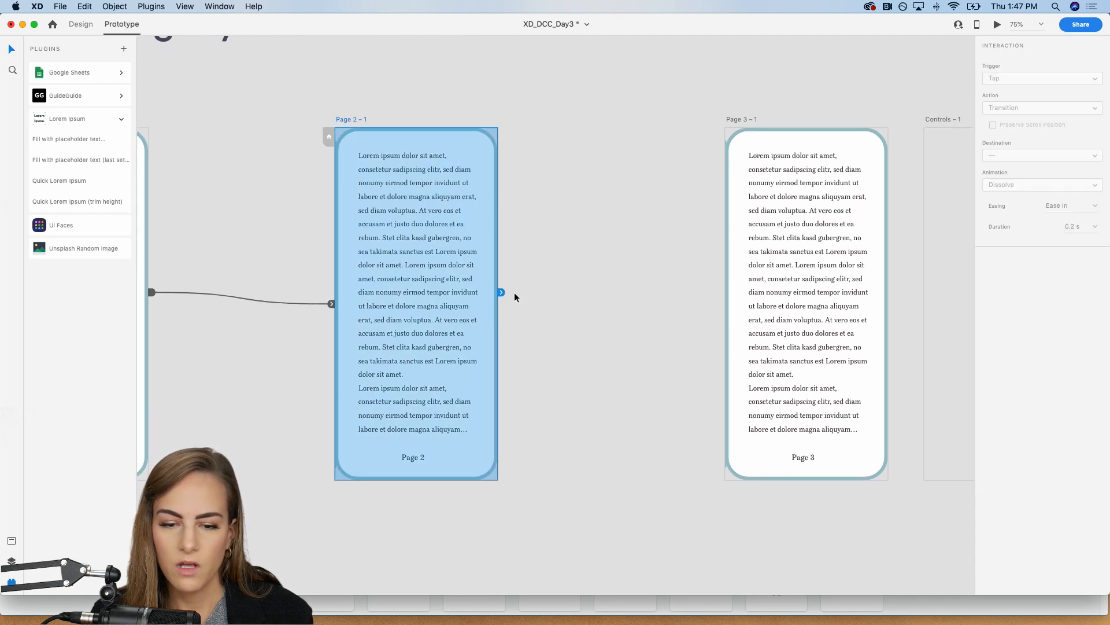
pyautogui.moveTo(501, 292); pyautogui.dragTo(750, 305)
pyautogui.hscroll(5, 754, 309)
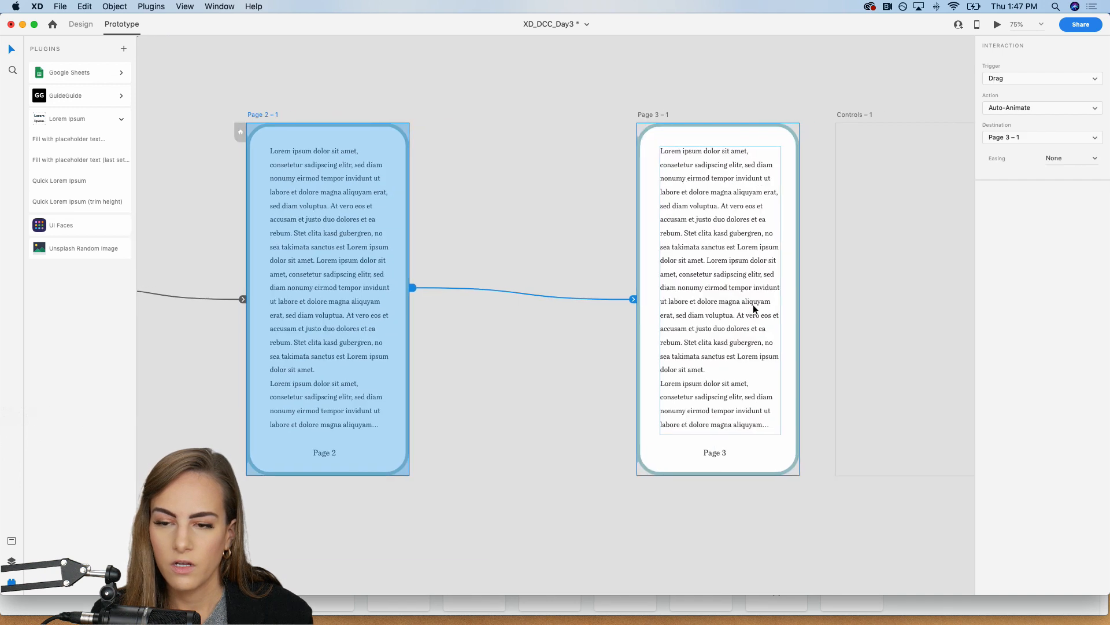
pyautogui.hscroll(3, 754, 308)
pyautogui.scroll(-1, 755, 308)
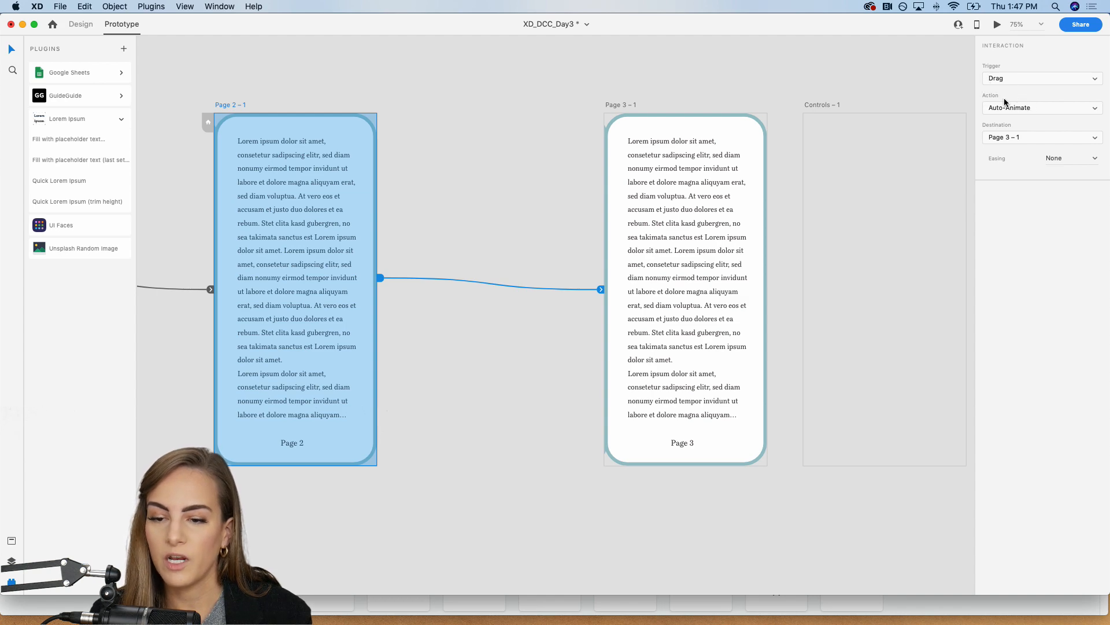
# Step: Preview the prototype from Thumbnail View, open the book, and drag from Page 1 through Page 2 to Page 3
pyautogui.hscroll(-9, 681, 109)
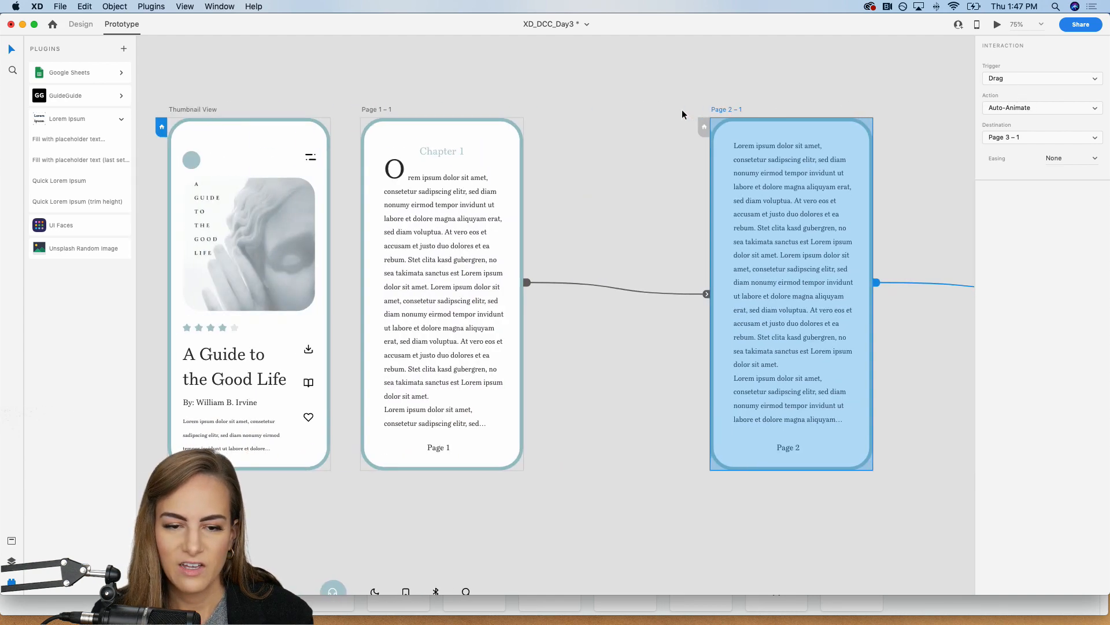
pyautogui.press('super+minus')
pyautogui.hscroll(5, 682, 109)
pyautogui.click(791, 101)
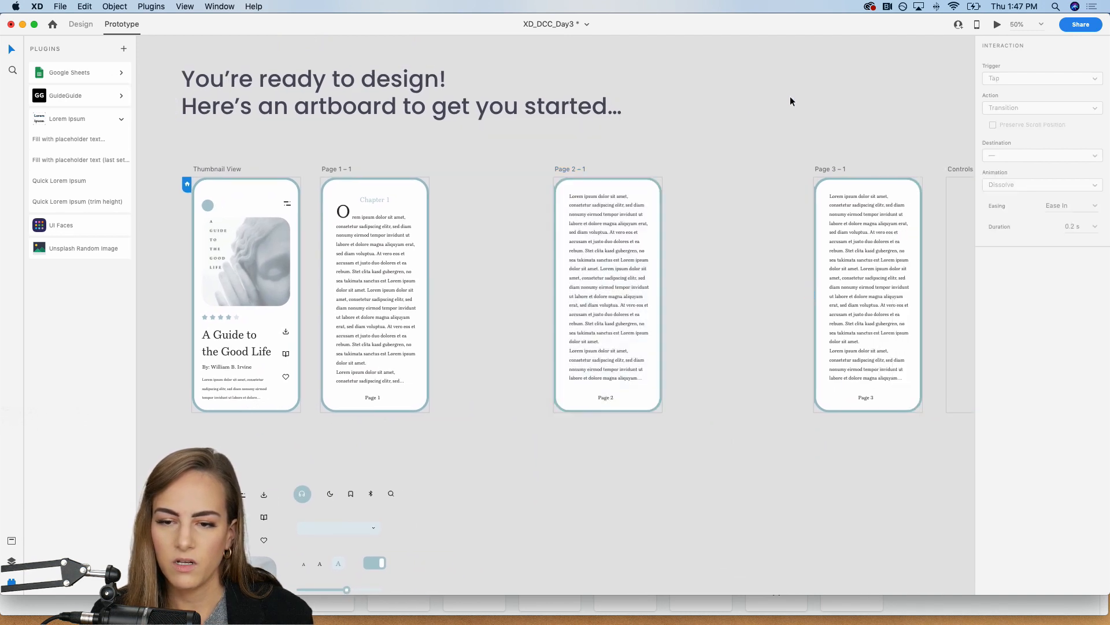
pyautogui.click(996, 25)
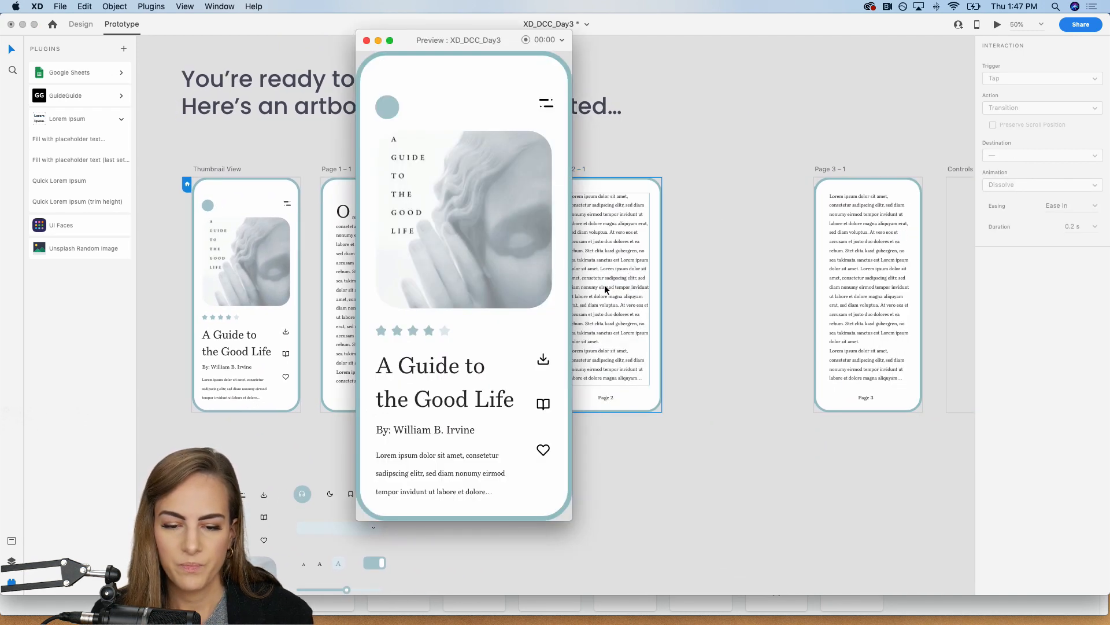
pyautogui.moveTo(480, 45); pyautogui.dragTo(604, 45)
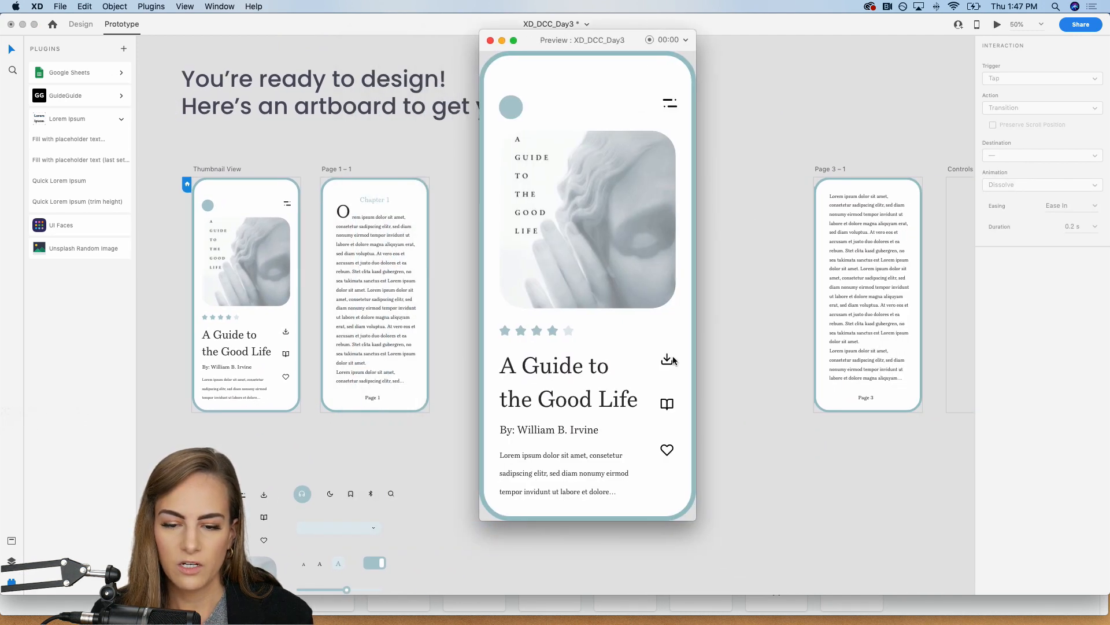
pyautogui.click(667, 405)
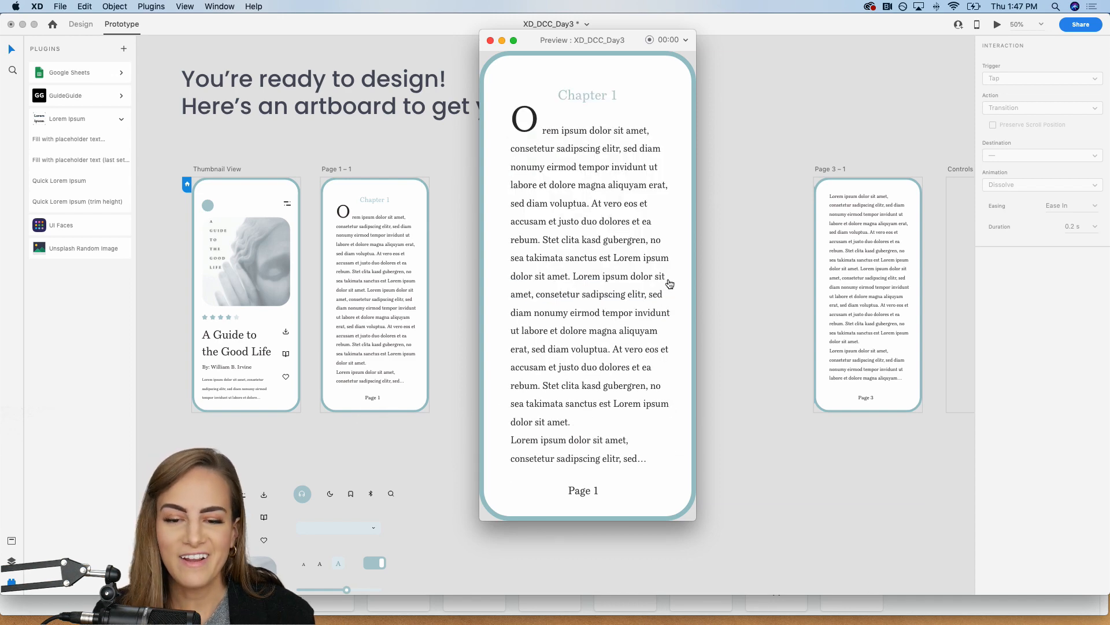
pyautogui.moveTo(668, 282); pyautogui.dragTo(421, 290)
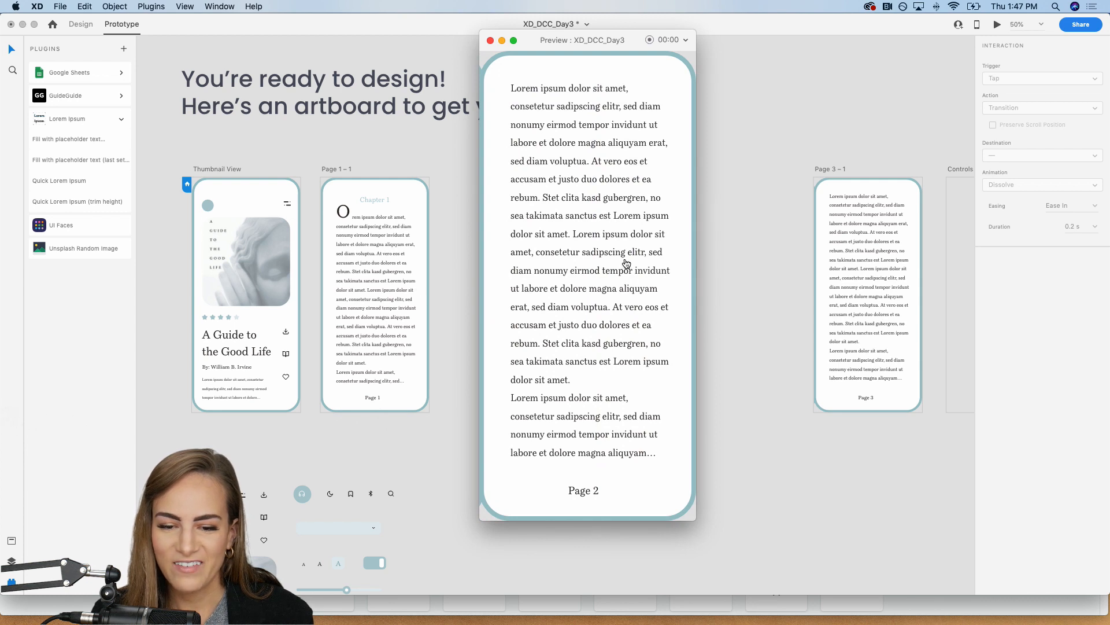
pyautogui.moveTo(661, 252); pyautogui.dragTo(408, 254)
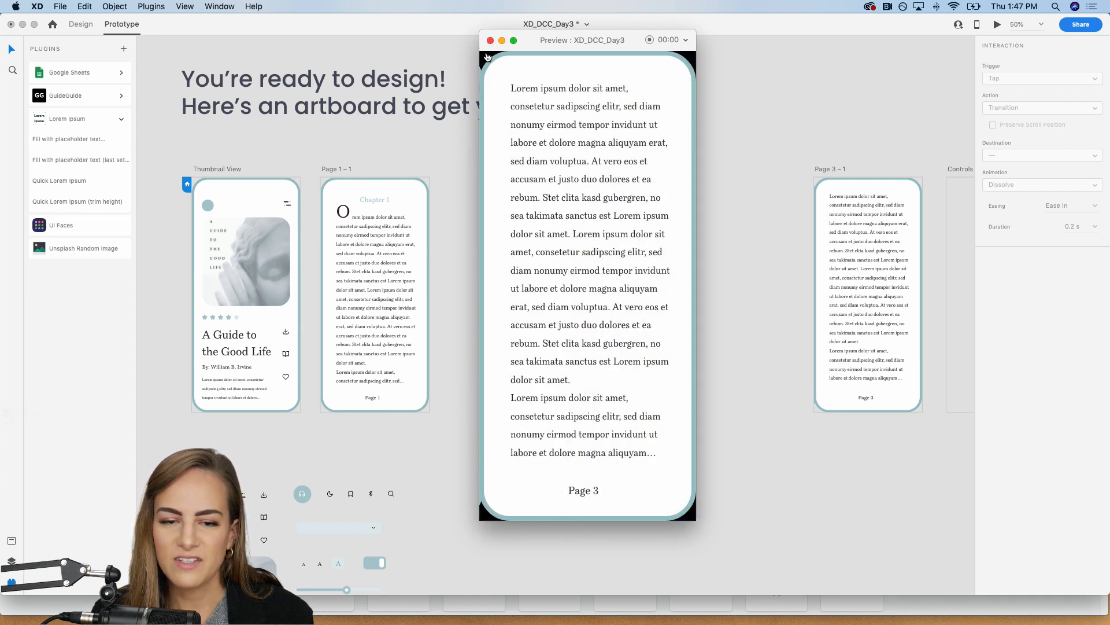
# Step: Close the preview and, back in Design mode, turn off the fill of the Page 3 – 1 artboard
pyautogui.click(491, 41)
pyautogui.hscroll(10, 702, 108)
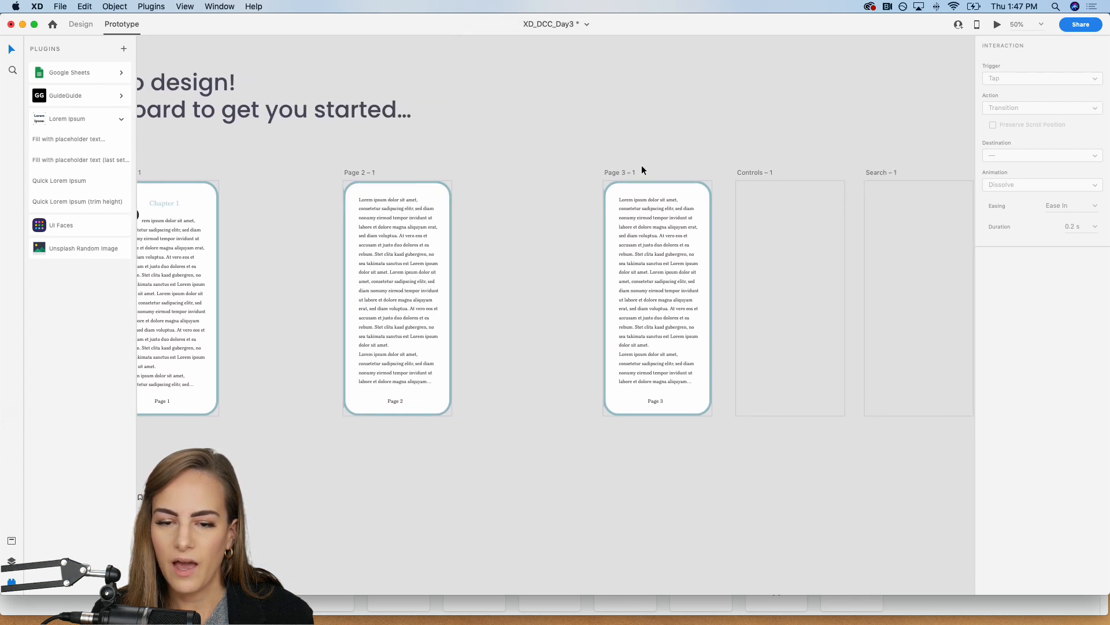
pyautogui.click(624, 174)
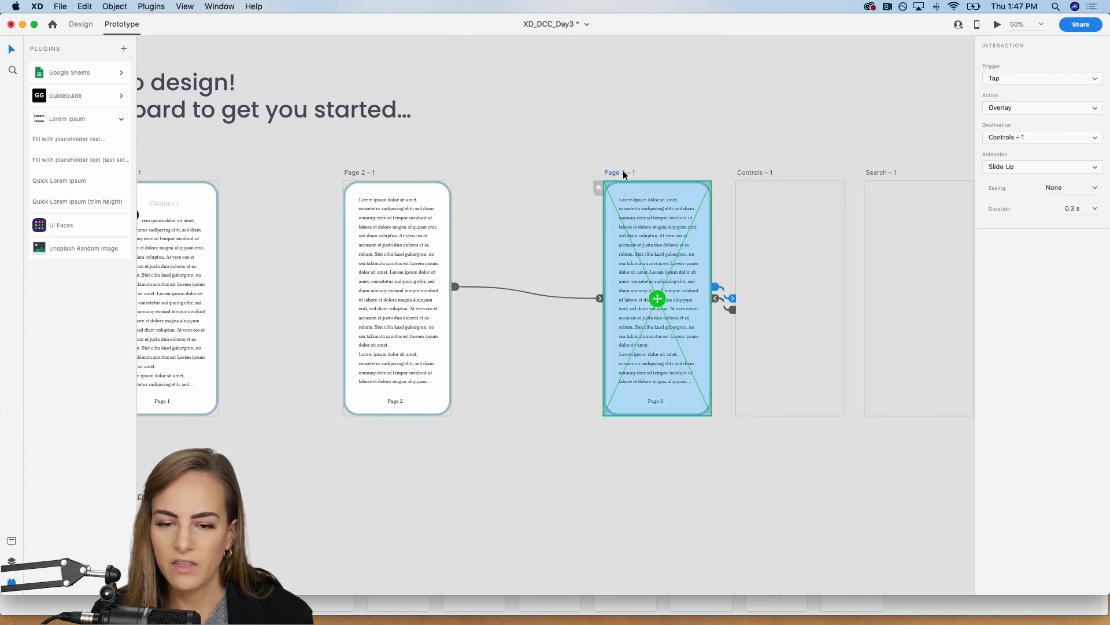
pyautogui.click(81, 24)
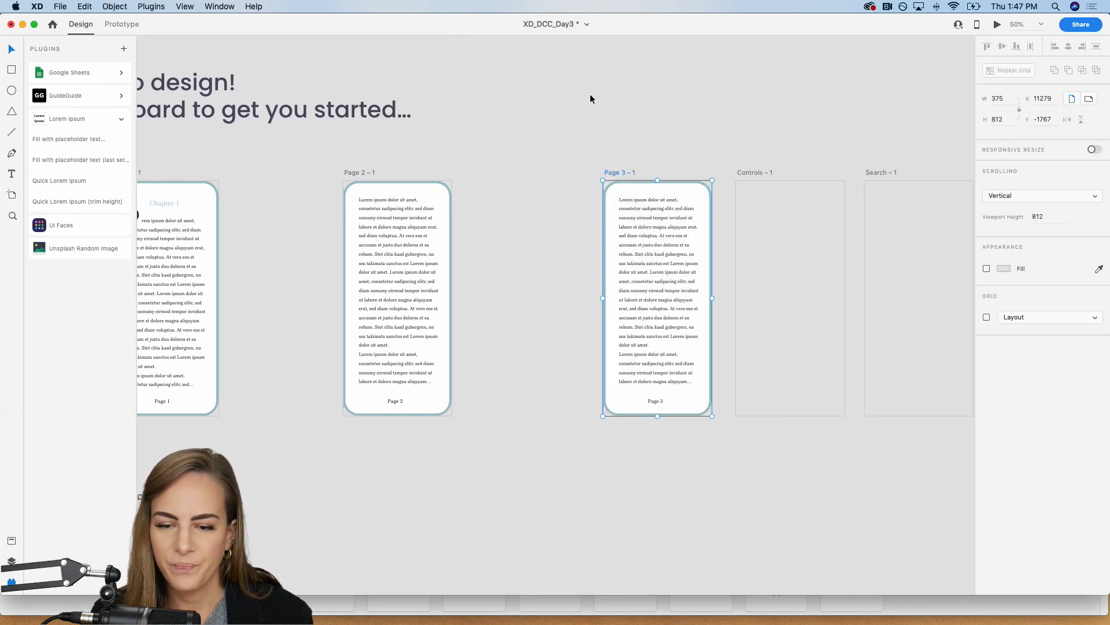
pyautogui.click(987, 269)
pyautogui.click(653, 136)
# Step: Copy the full page group from Page 3 – 1 and paste it onto the Controls – 1 artboard
pyautogui.hscroll(-6, 653, 138)
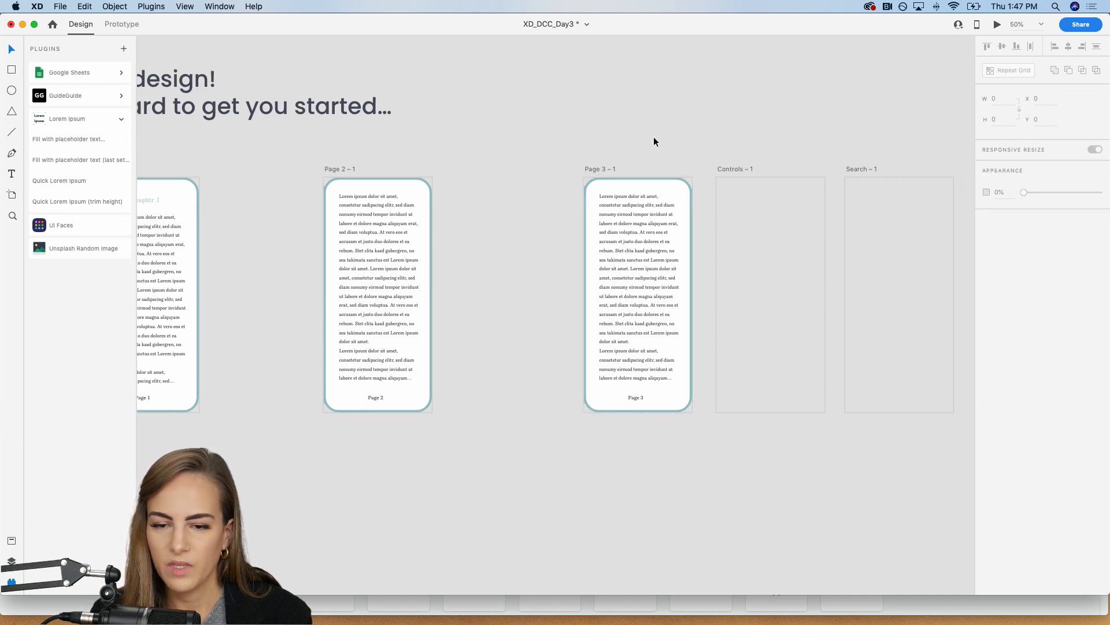
pyautogui.hscroll(-2, 653, 141)
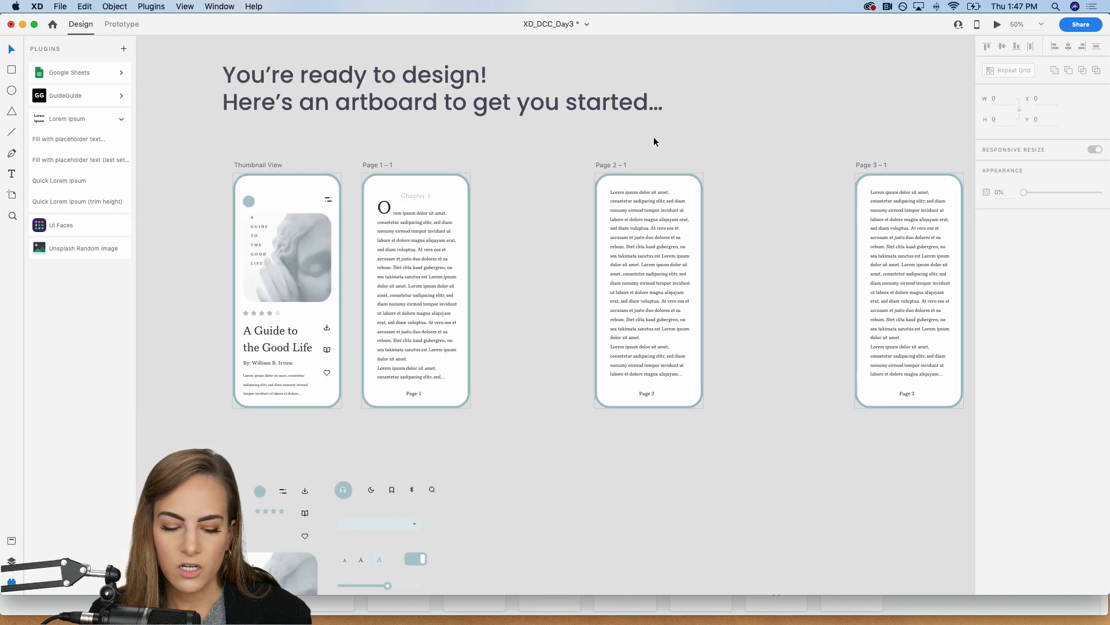
pyautogui.hscroll(10, 654, 139)
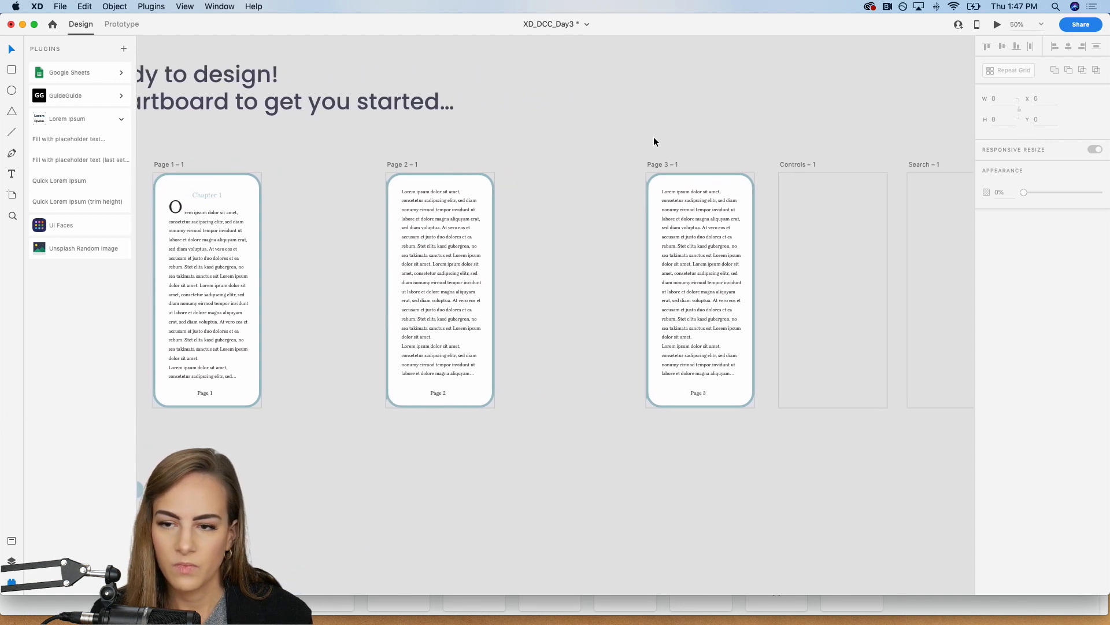
pyautogui.hscroll(1, 654, 142)
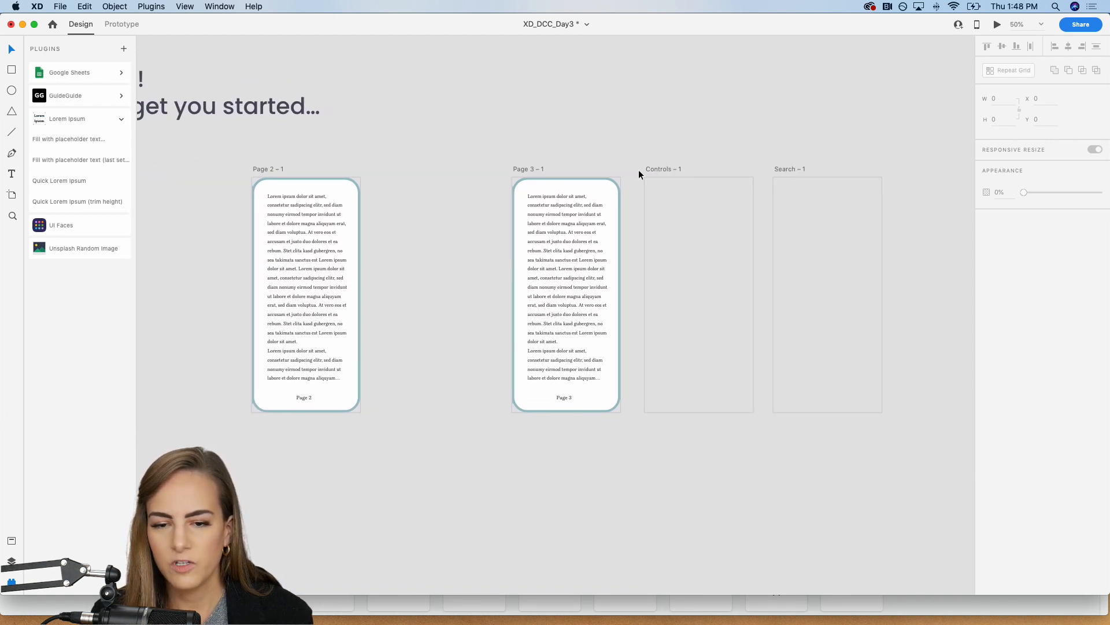
pyautogui.hscroll(-6, 639, 172)
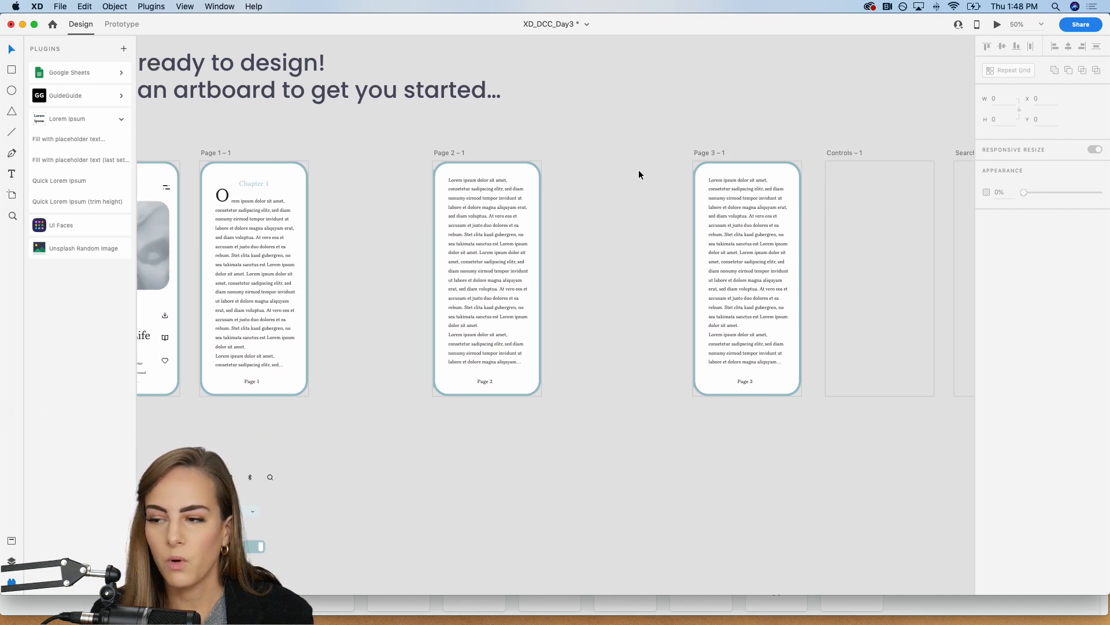
pyautogui.hscroll(2, 639, 174)
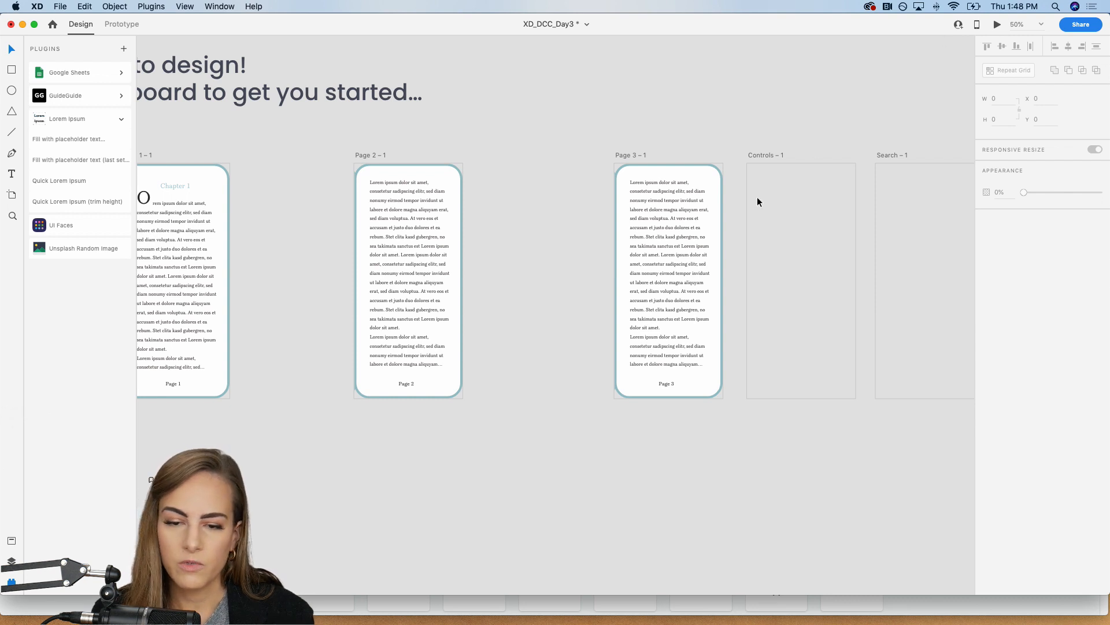
pyautogui.click(693, 217)
pyautogui.hscroll(8, 693, 217)
pyautogui.click(553, 266)
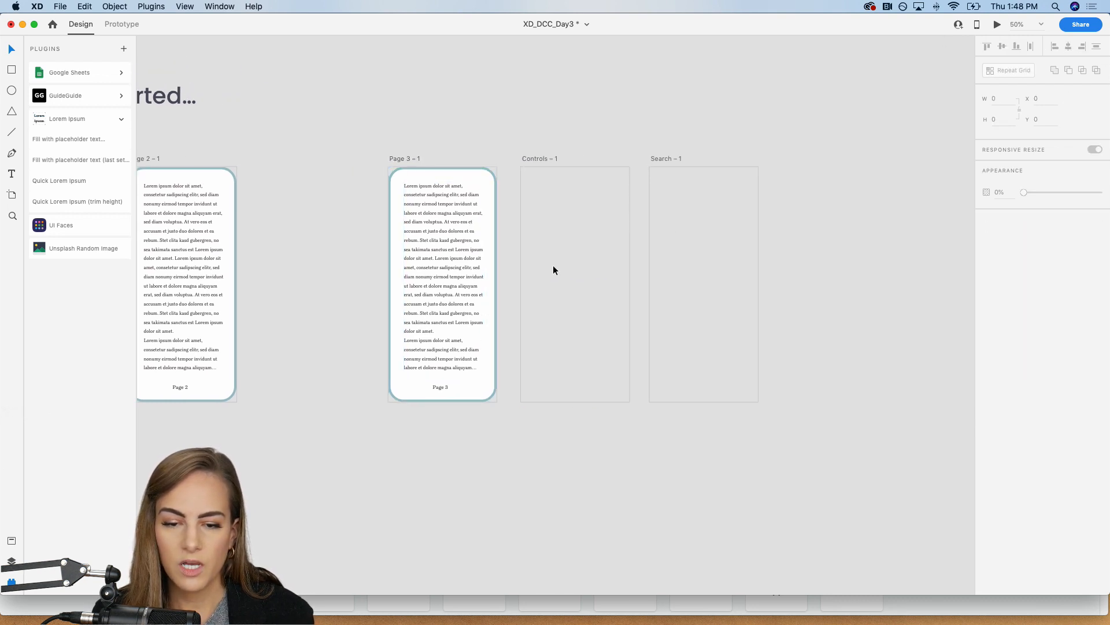
pyautogui.click(529, 155)
pyautogui.press('super+v')
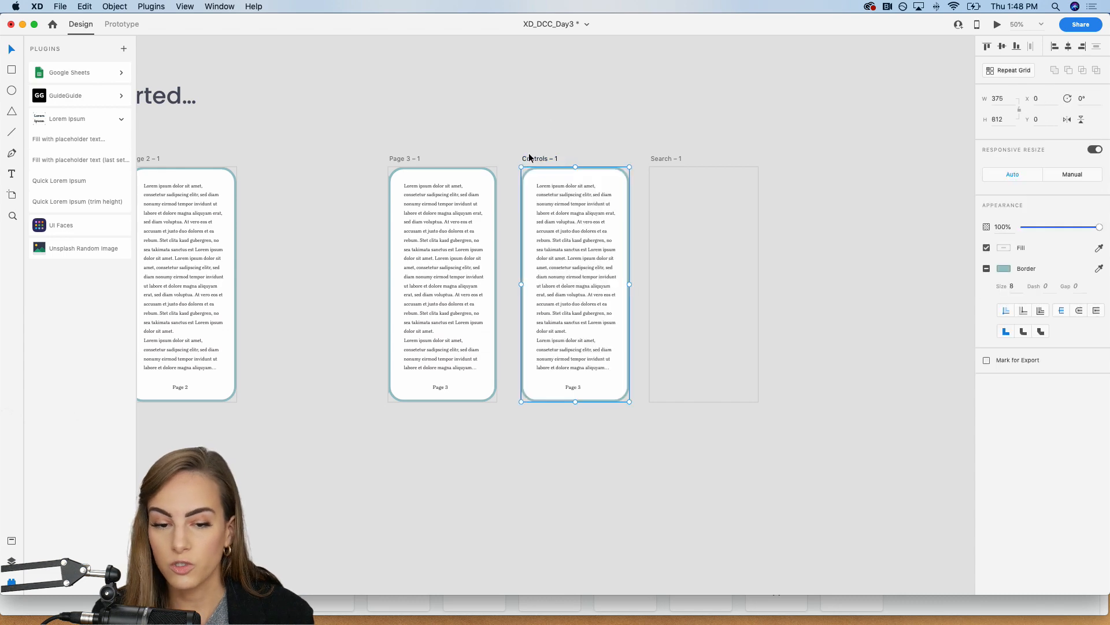
# Step: Examine the reading-settings panel in the iBooks example of the Inspiration section
pyautogui.hscroll(-20, 559, 107)
pyautogui.hscroll(-6, 559, 107)
pyautogui.scroll(-7, 559, 108)
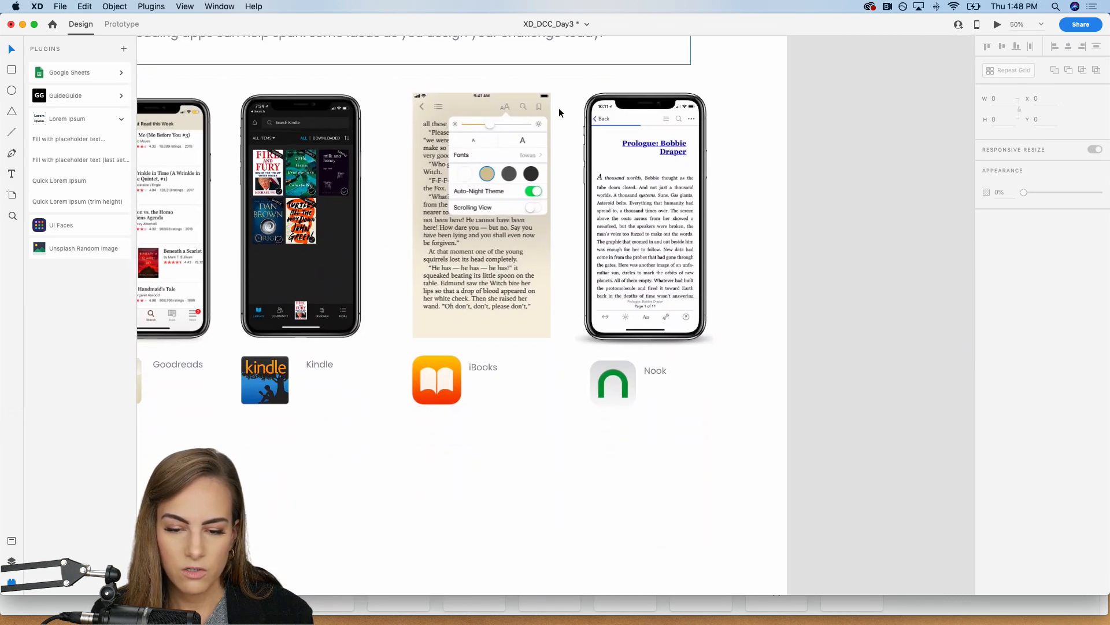
pyautogui.press('z')
pyautogui.moveTo(367, 83); pyautogui.dragTo(643, 257)
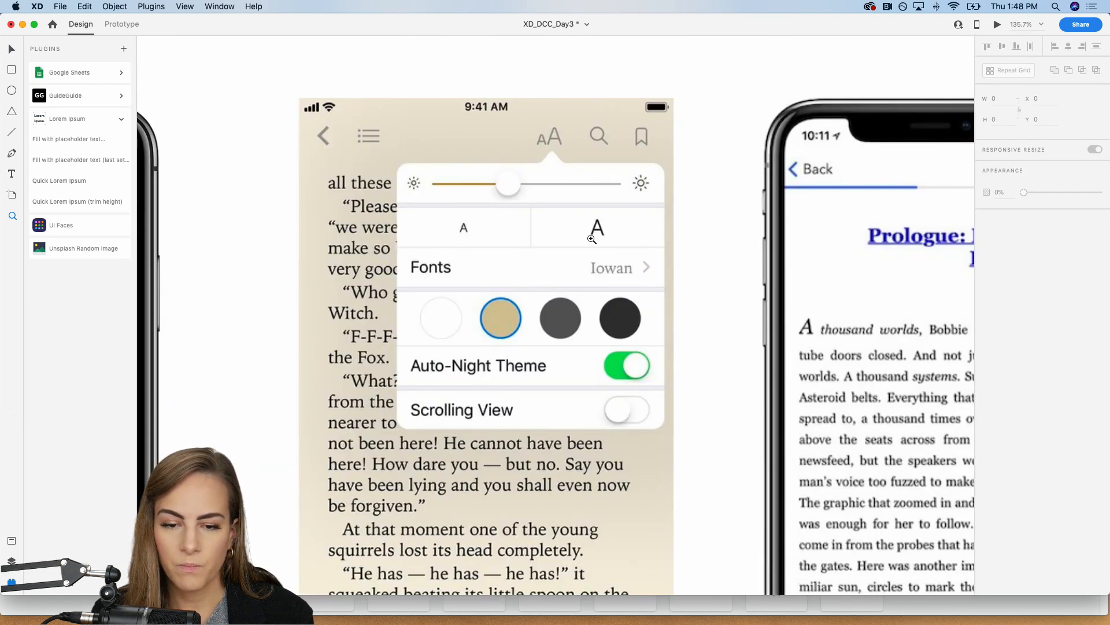
pyautogui.press('super+minus')
pyautogui.press('super+minus')
pyautogui.press('super+minus')
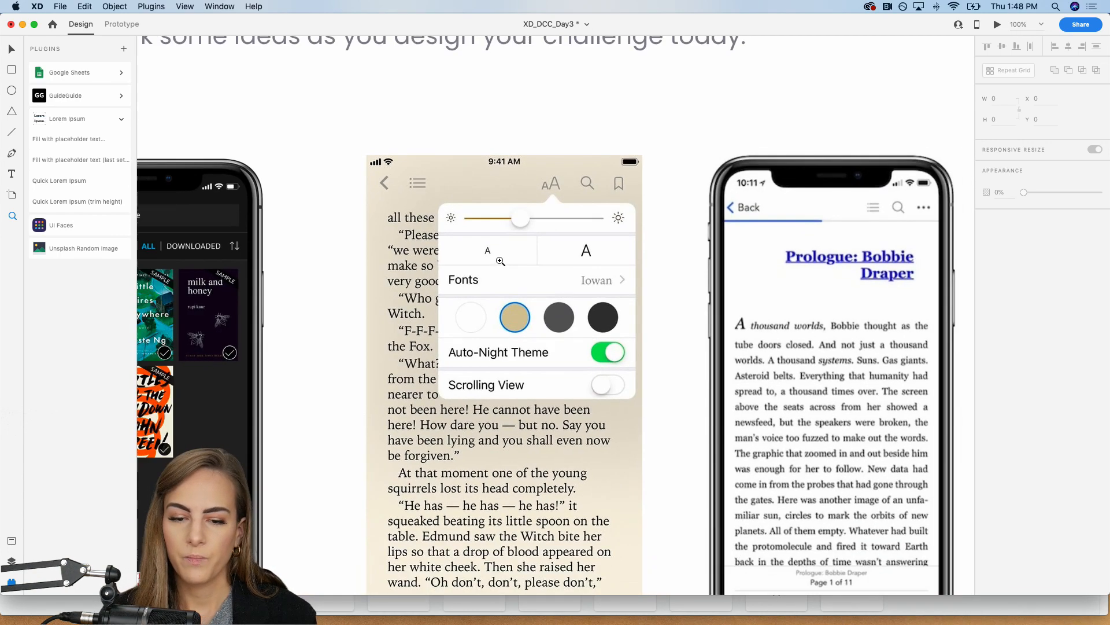
pyautogui.press('super+minus')
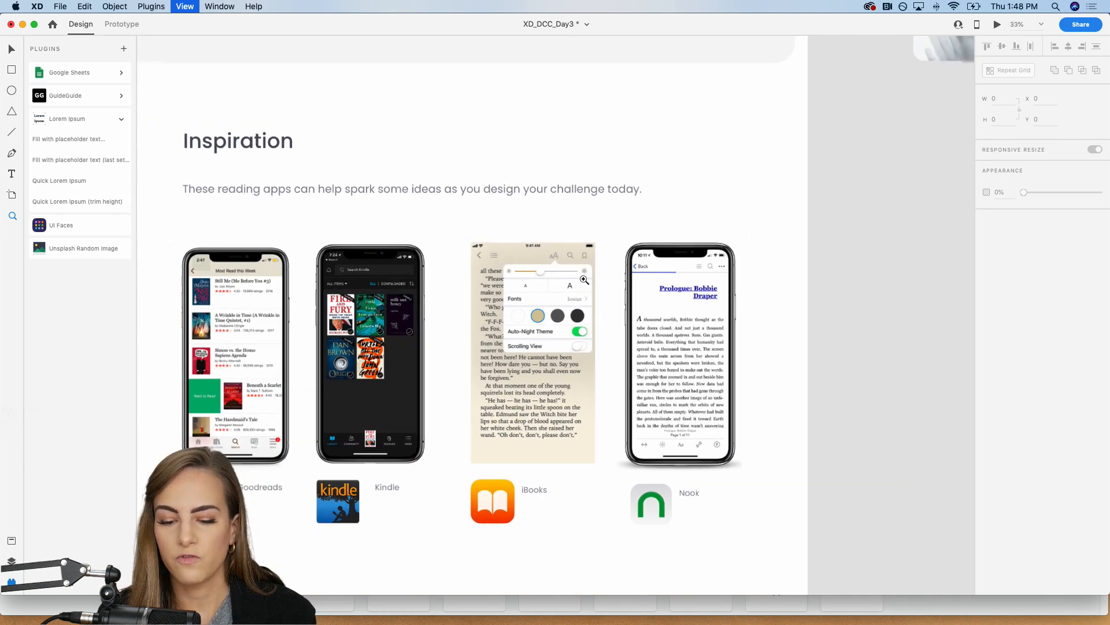
# Step: Place a copy of the page's rounded background rectangle over the page group on Controls – 1
pyautogui.hscroll(10, 584, 280)
pyautogui.scroll(4, 584, 280)
pyautogui.press('v')
pyautogui.hscroll(4, 584, 280)
pyautogui.scroll(5, 584, 280)
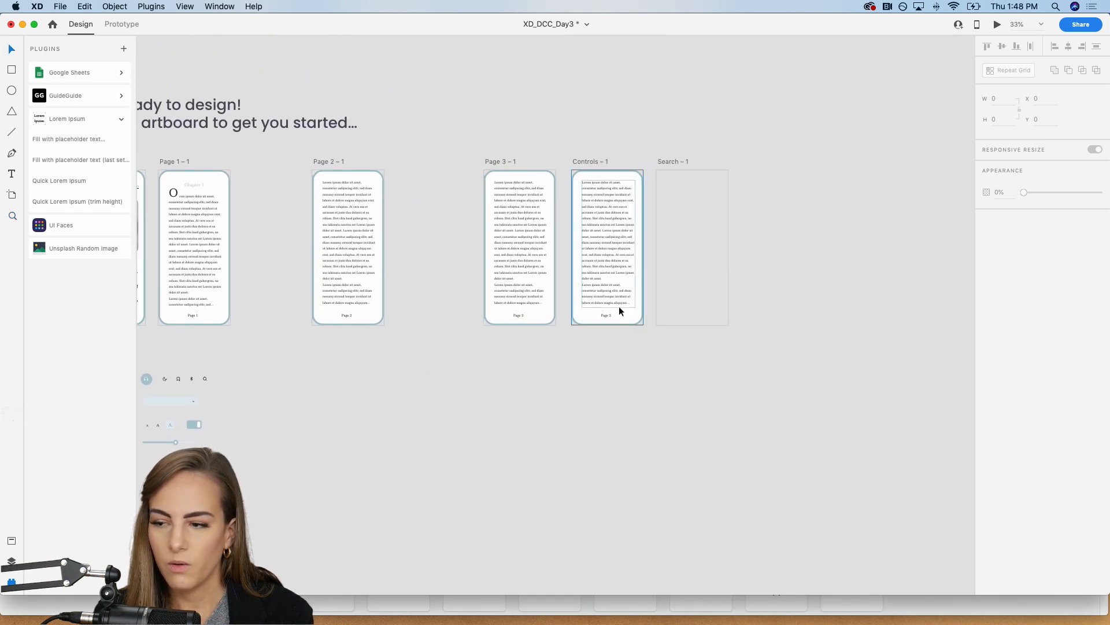
pyautogui.press('super+plus')
pyautogui.press('super+plus')
pyautogui.scroll(3, 539, 318)
pyautogui.hscroll(3, 539, 318)
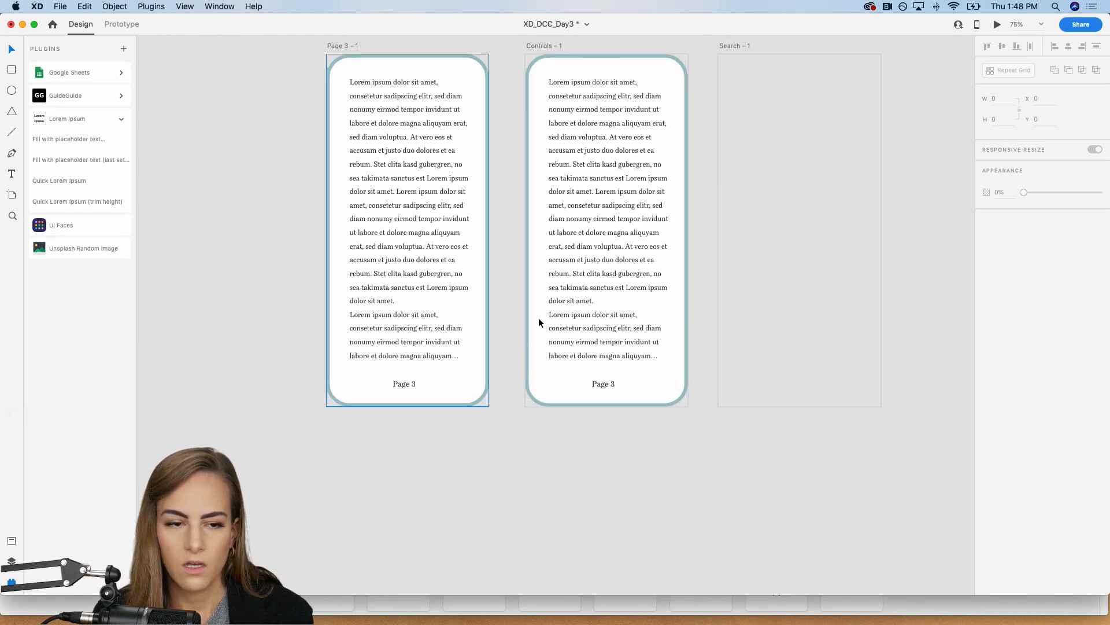
pyautogui.click(583, 74)
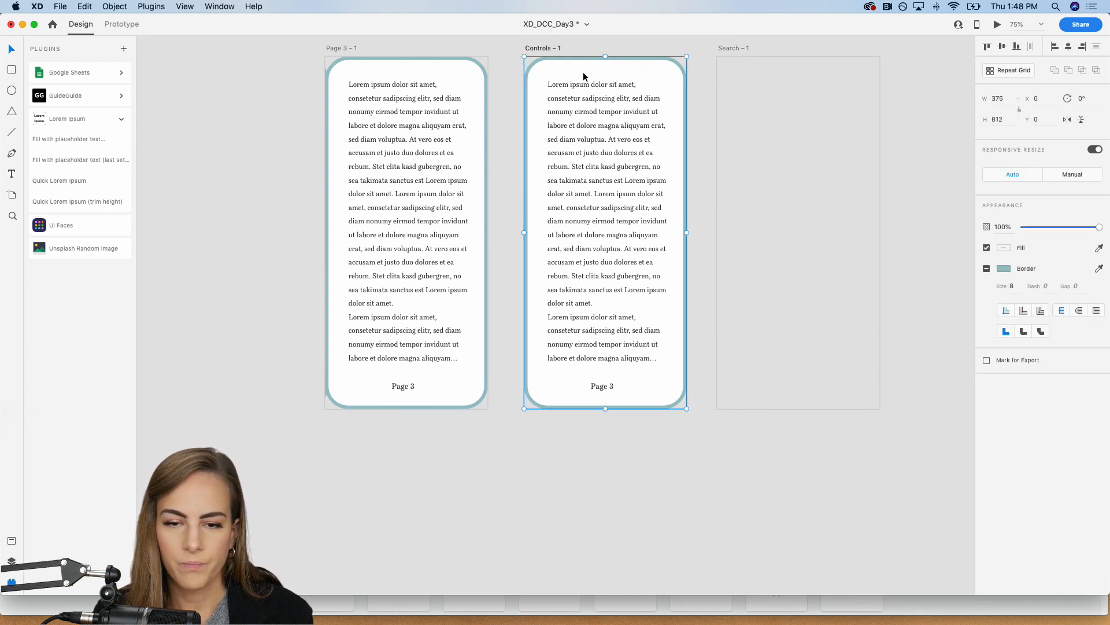
pyautogui.scroll(3, 585, 73)
pyautogui.press('super+z')
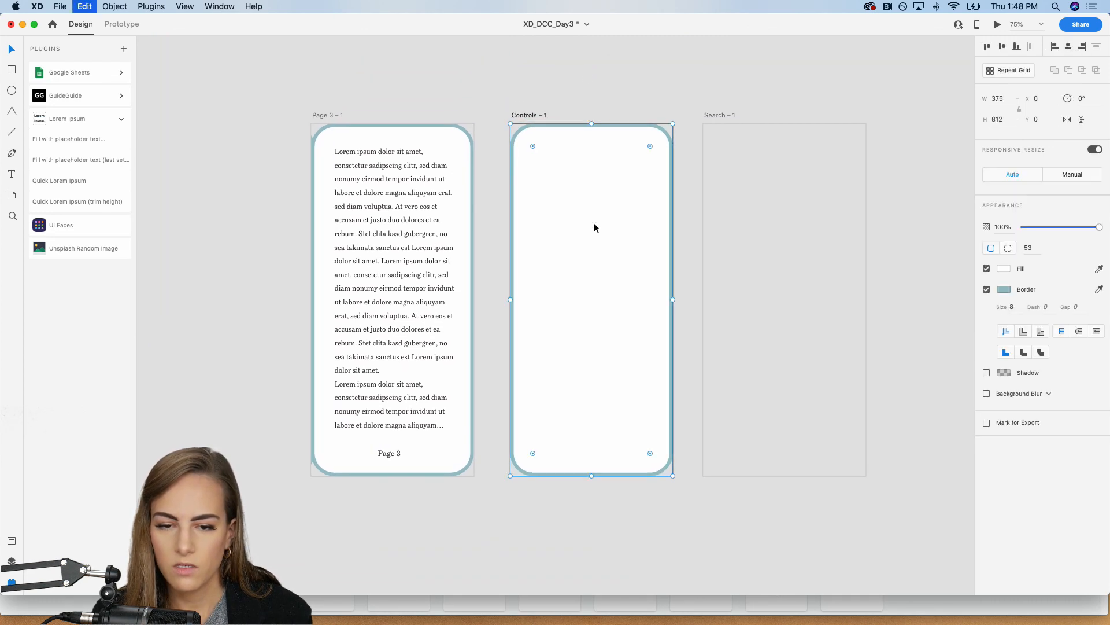
# Step: Make the rectangle covering Controls – 1 a tinted overlay with no border, a #ADC9CF fill and 68% opacity
pyautogui.click(986, 290)
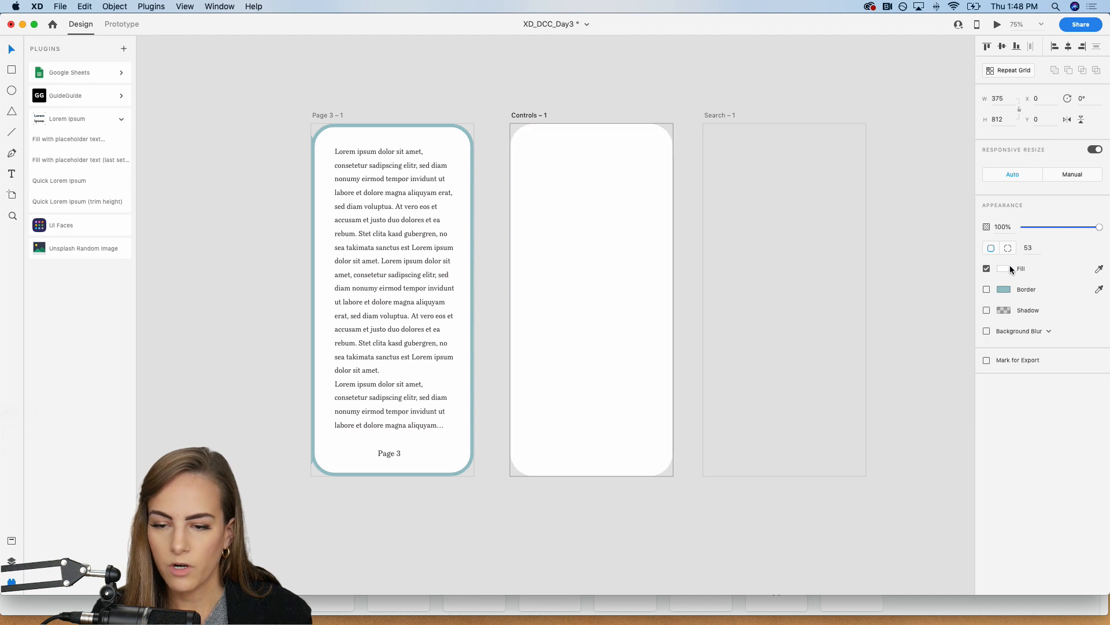
pyautogui.click(12, 560)
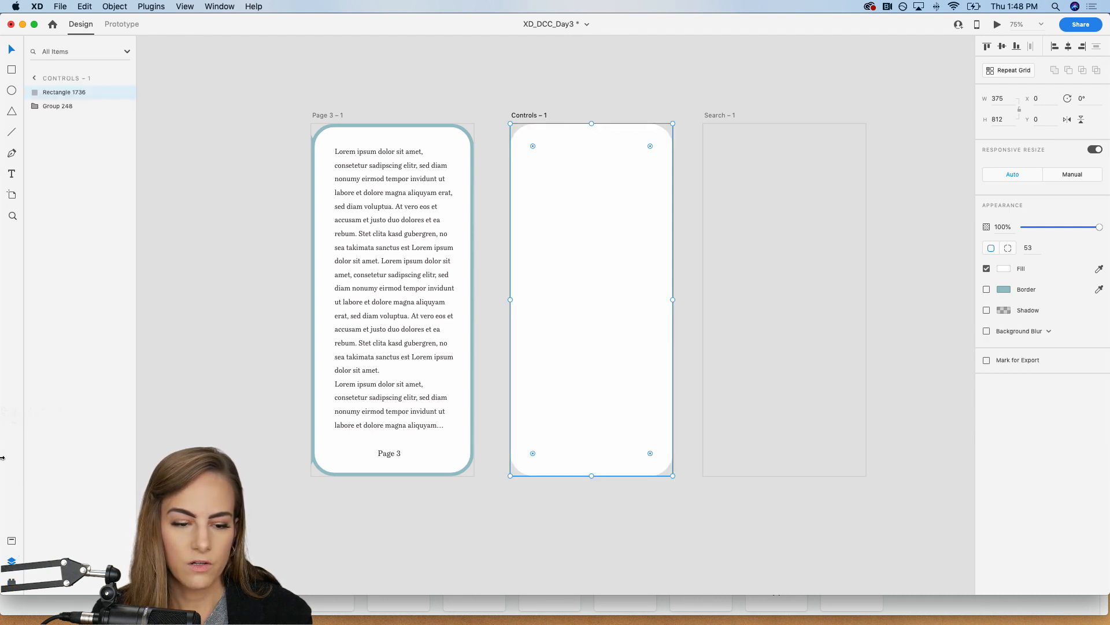
pyautogui.click(12, 543)
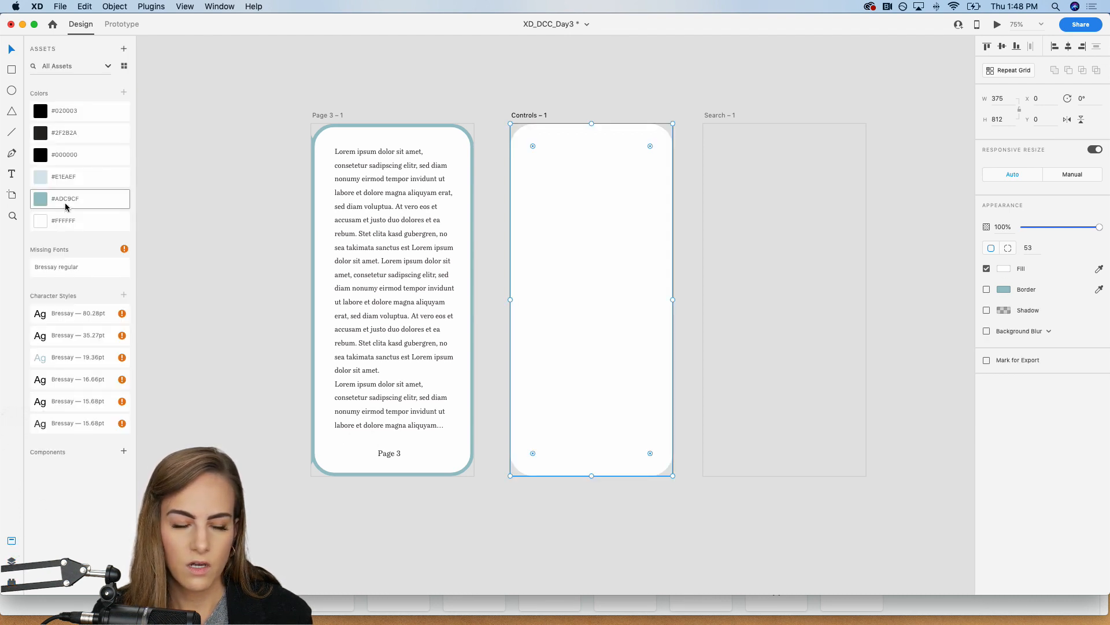
pyautogui.click(107, 203)
pyautogui.click(1068, 228)
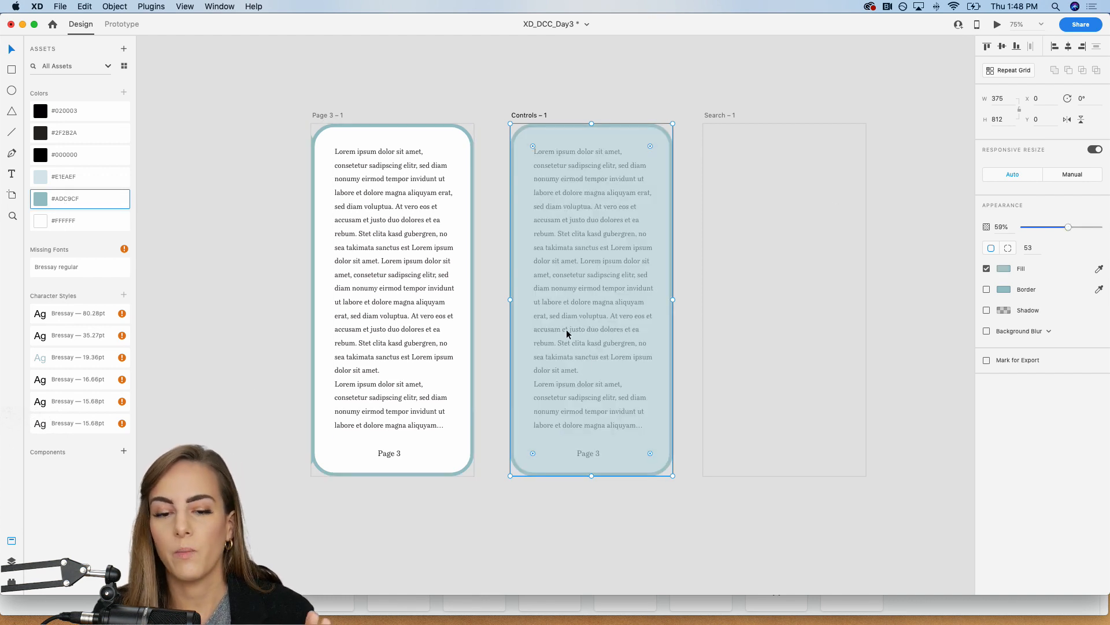
pyautogui.click(1076, 228)
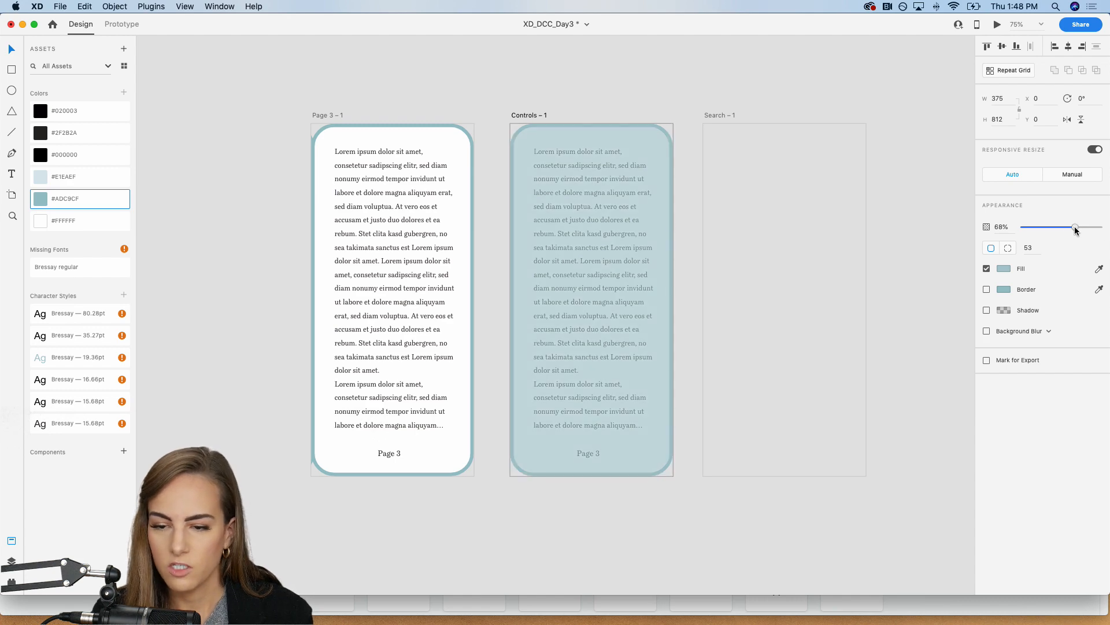
pyautogui.click(651, 77)
pyautogui.press('super+minus')
pyautogui.press('super+equal')
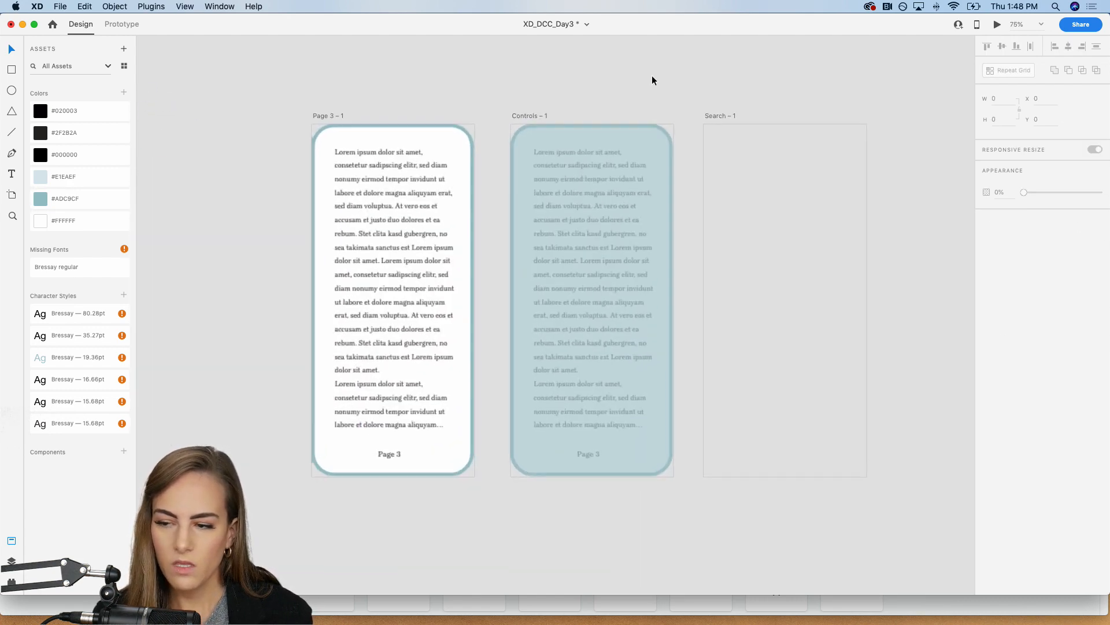
# Step: Draw a borderless white 375 × 441 panel across the lower part of Controls – 1, with corners rounded to 56
pyautogui.press('r')
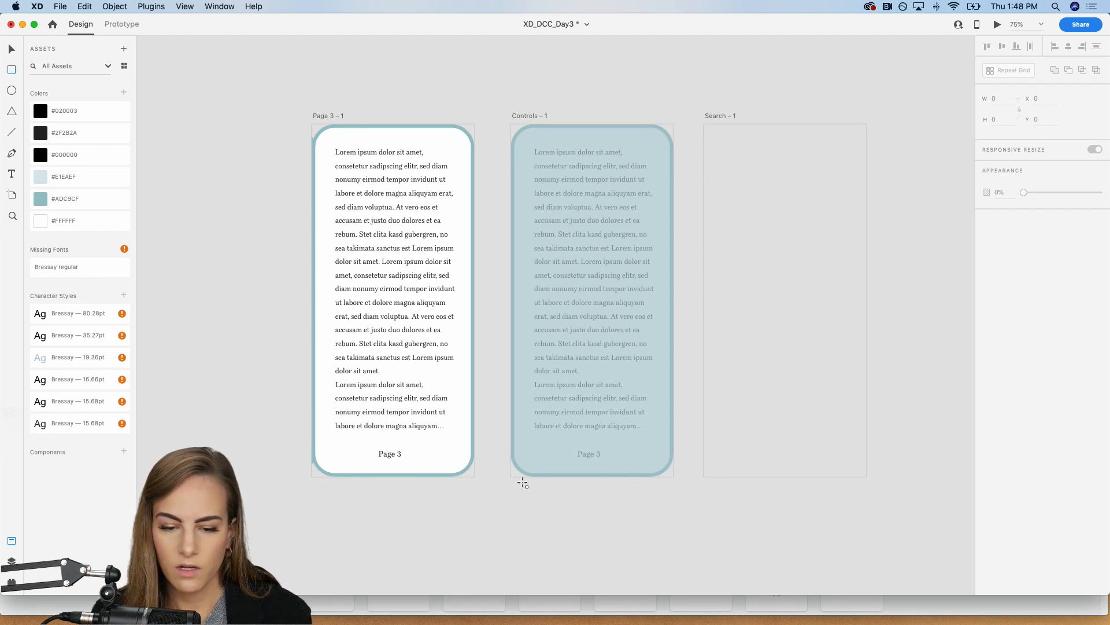
pyautogui.moveTo(512, 476); pyautogui.dragTo(674, 310)
pyautogui.moveTo(592, 309); pyautogui.dragTo(592, 285)
pyautogui.moveTo(519, 295)
pyautogui.mouseDown()
pyautogui.moveTo(545, 317)
pyautogui.moveTo(532, 307)
pyautogui.mouseUp()
pyautogui.click(986, 290)
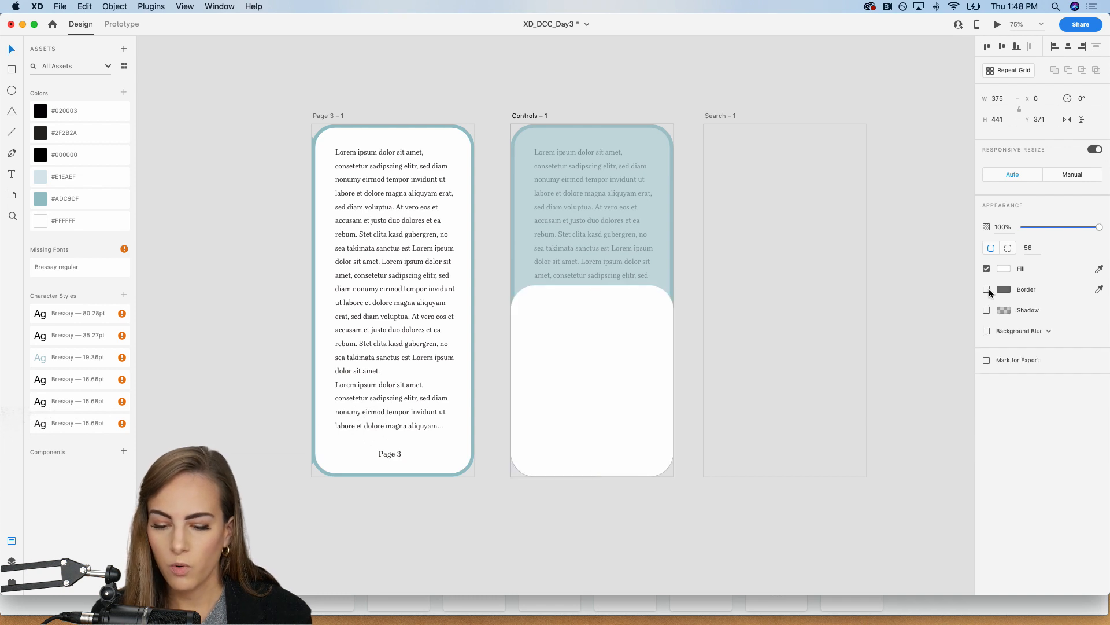
# Step: Inset the white panel's bottom and side edges inside the page border, giving it height 433 and X 8
pyautogui.press('super+1')
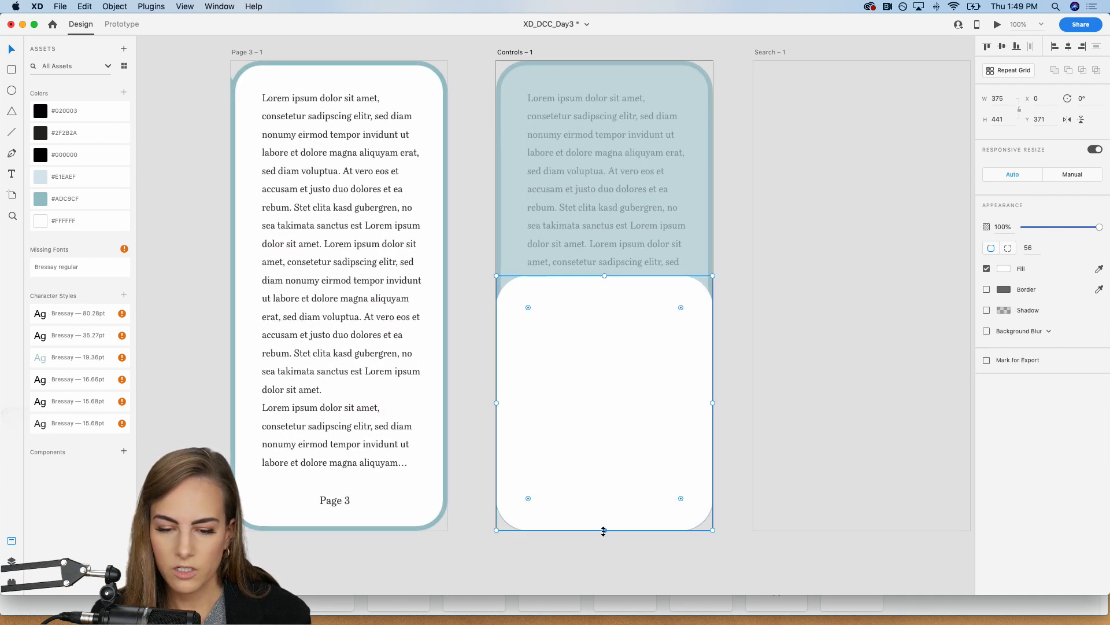
pyautogui.moveTo(603, 530); pyautogui.dragTo(602, 525)
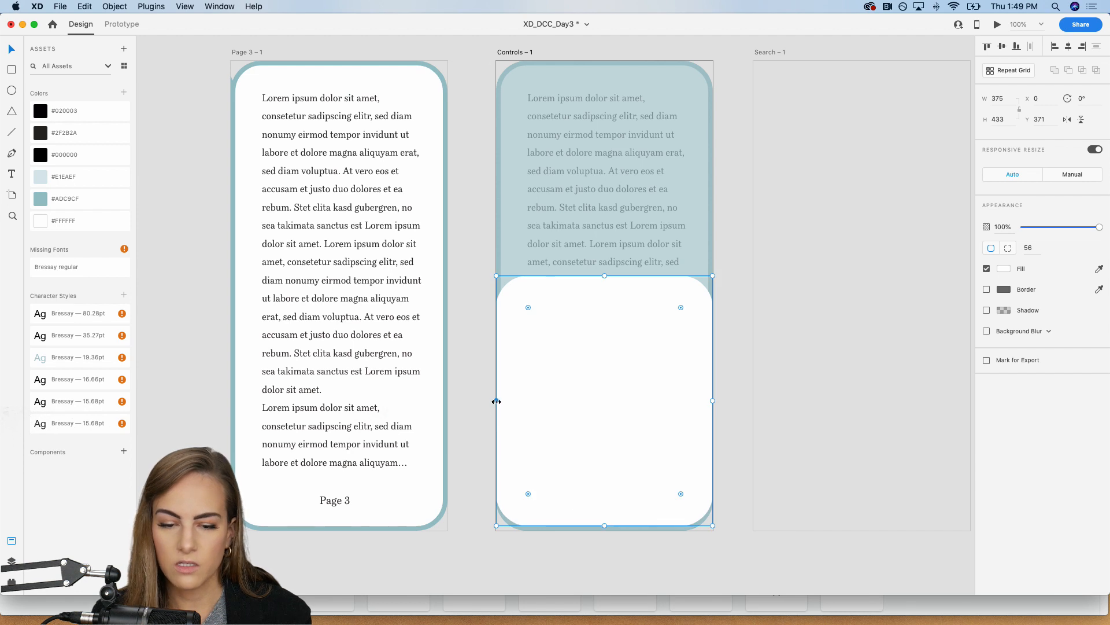
pyautogui.moveTo(496, 400); pyautogui.dragTo(501, 400)
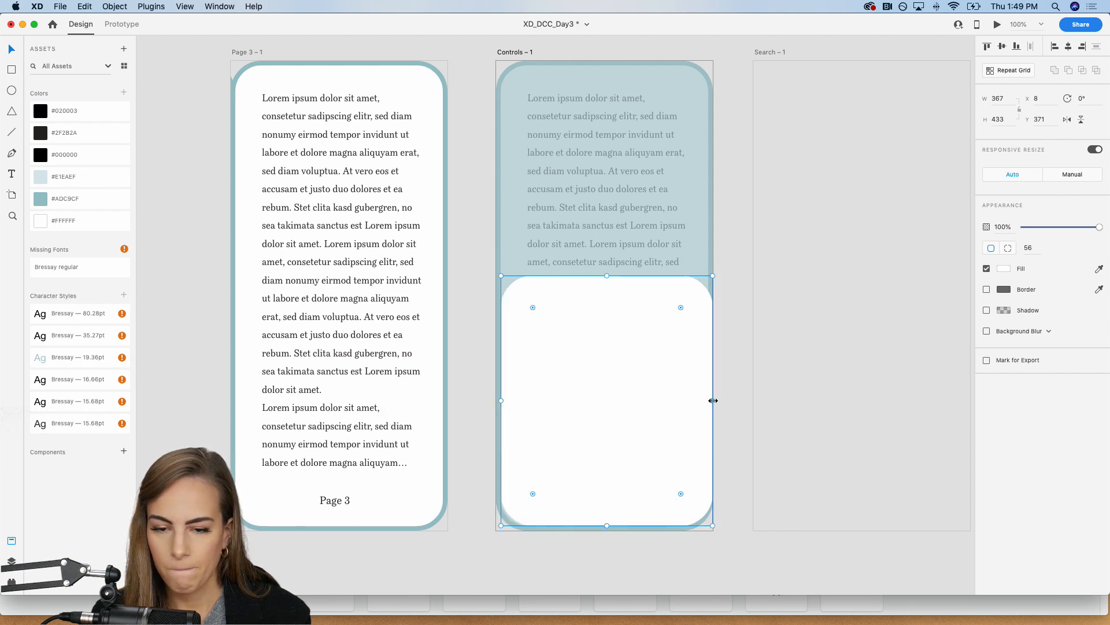
pyautogui.moveTo(713, 400); pyautogui.dragTo(708, 400)
pyautogui.click(736, 399)
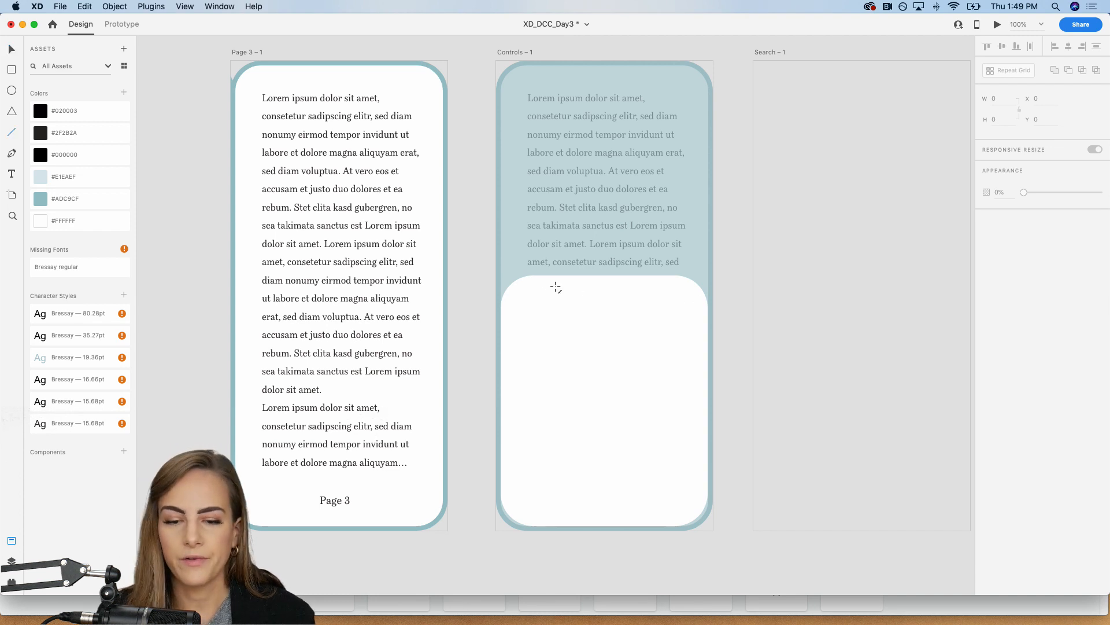
# Step: Draw a horizontal handle line about 102 wide near the white panel's upper edge, with border size 8 and round caps
pyautogui.moveTo(574, 288); pyautogui.dragTo(642, 288)
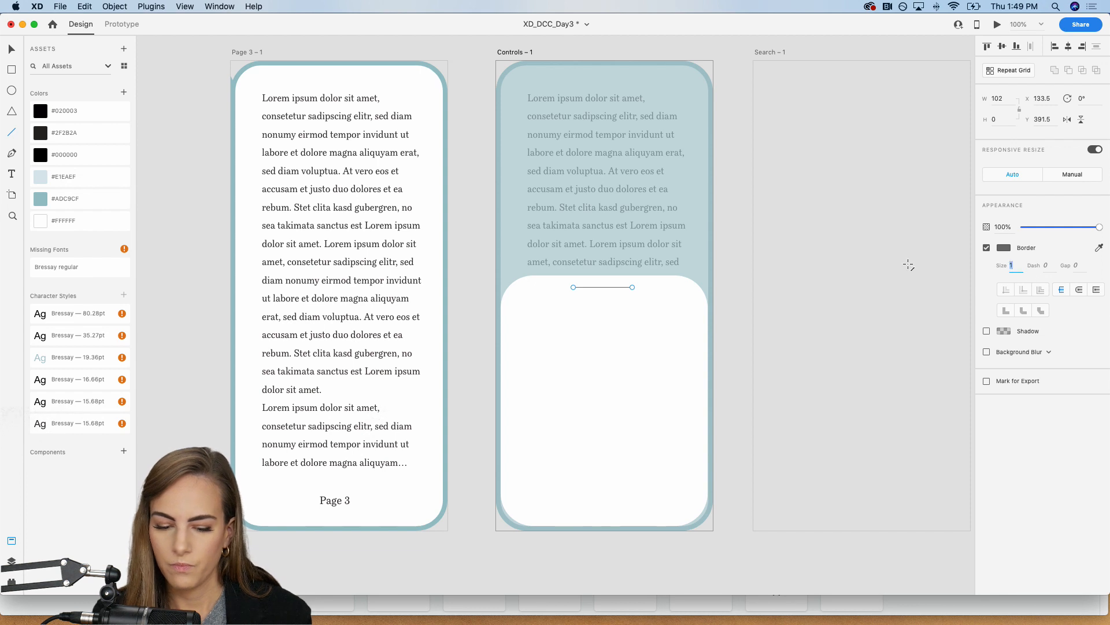
pyautogui.write('8')
pyautogui.press('Return')
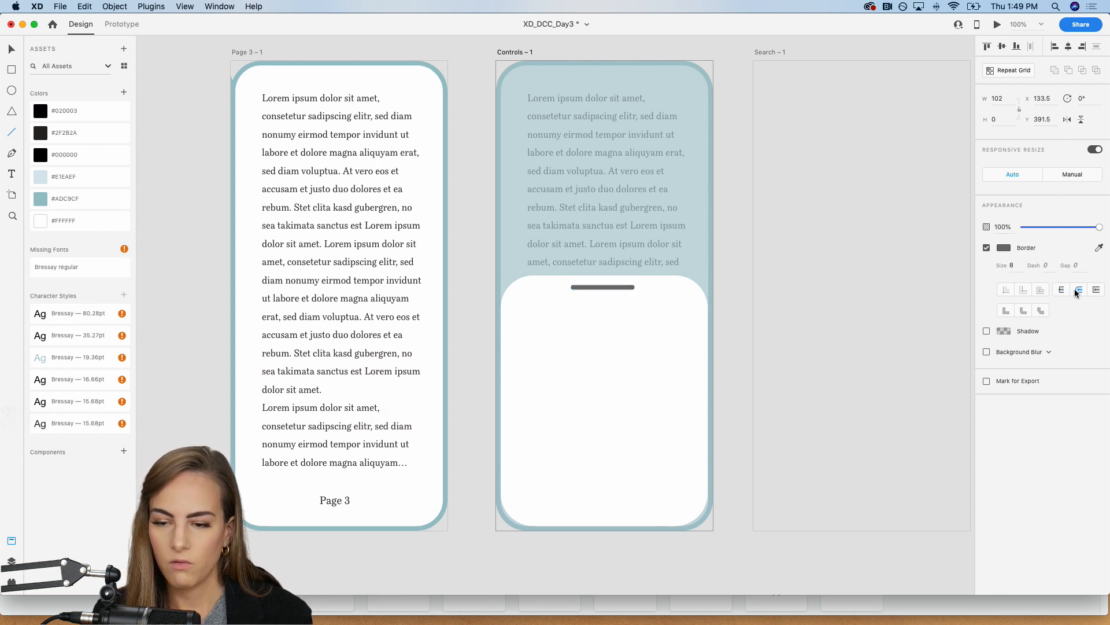
# Step: Colour the handle line #E1EAEF and nudge it 3 px right to centre it on the panel
pyautogui.click(54, 177)
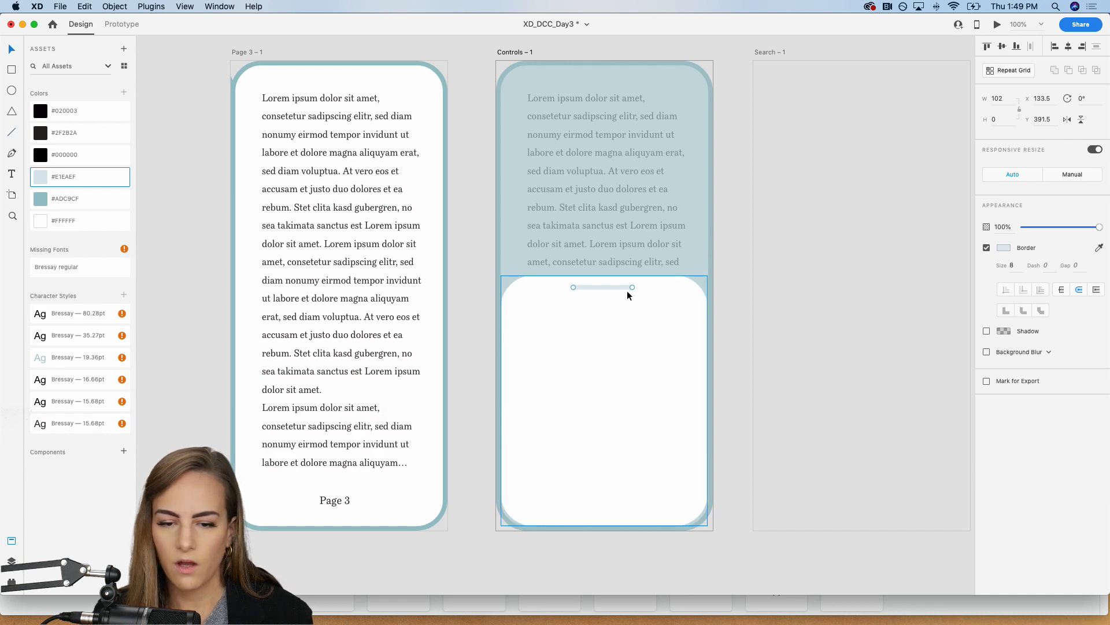
pyautogui.press('Right')
pyautogui.press('Right')
pyautogui.press('Right')
pyautogui.click(730, 283)
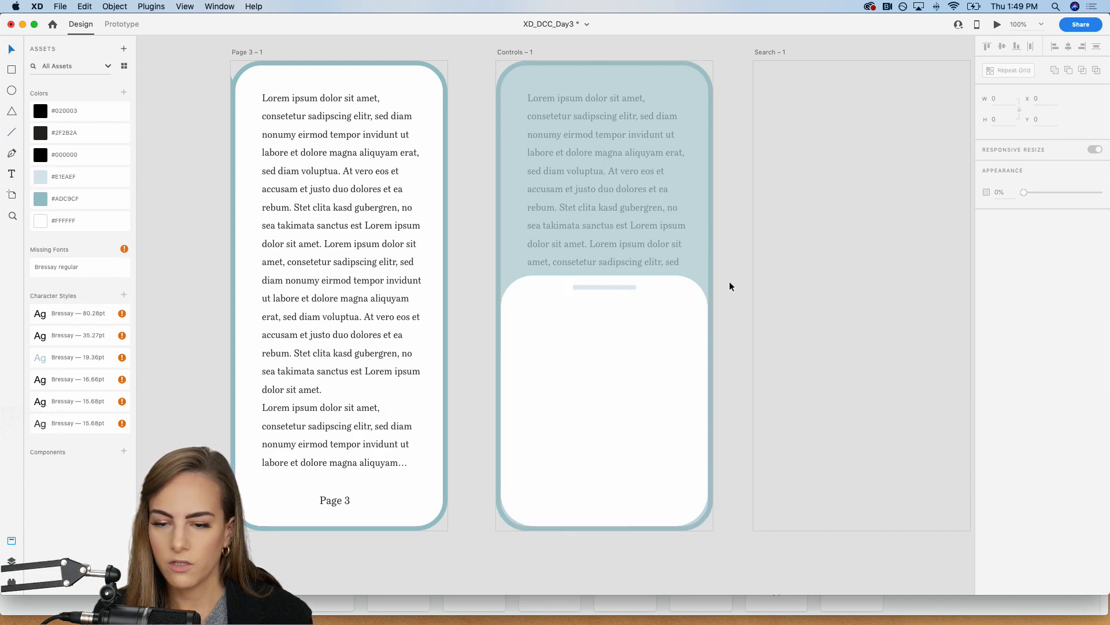
# Step: Copy the headphones, moon, bookmark and Bluetooth icons, dropdown, font-size letters, toggle and brightness slider from the pasteboard into Controls – 1
pyautogui.press('super+minus')
pyautogui.hscroll(-7, 730, 282)
pyautogui.scroll(-3, 730, 282)
pyautogui.hscroll(-7, 730, 282)
pyautogui.scroll(-5, 730, 282)
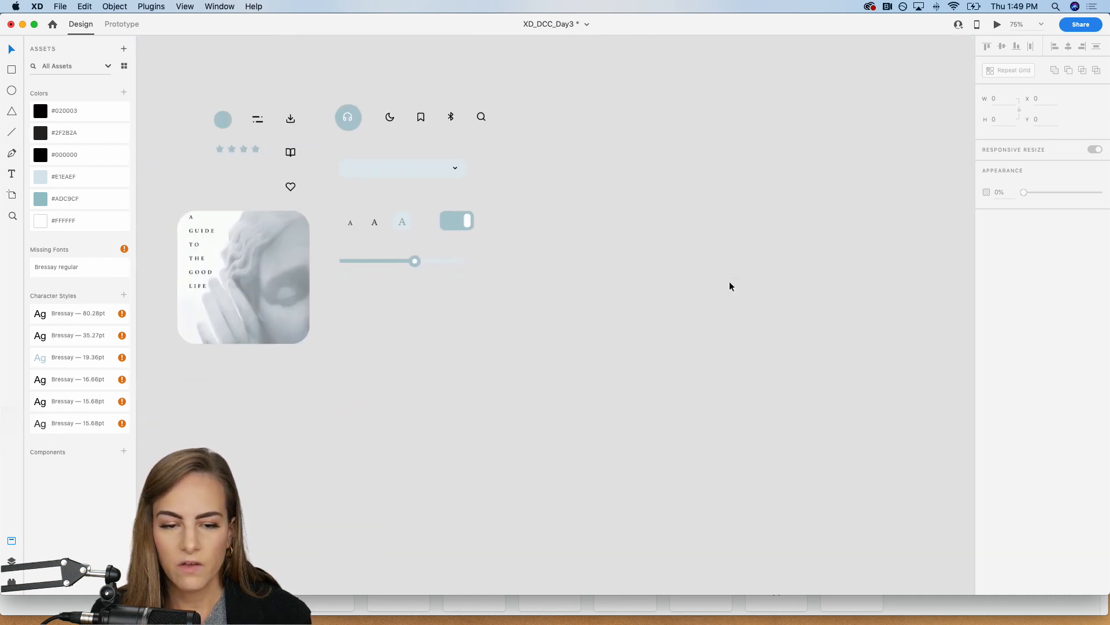
pyautogui.scroll(3, 730, 282)
pyautogui.press('super+plus')
pyautogui.hscroll(-2, 730, 286)
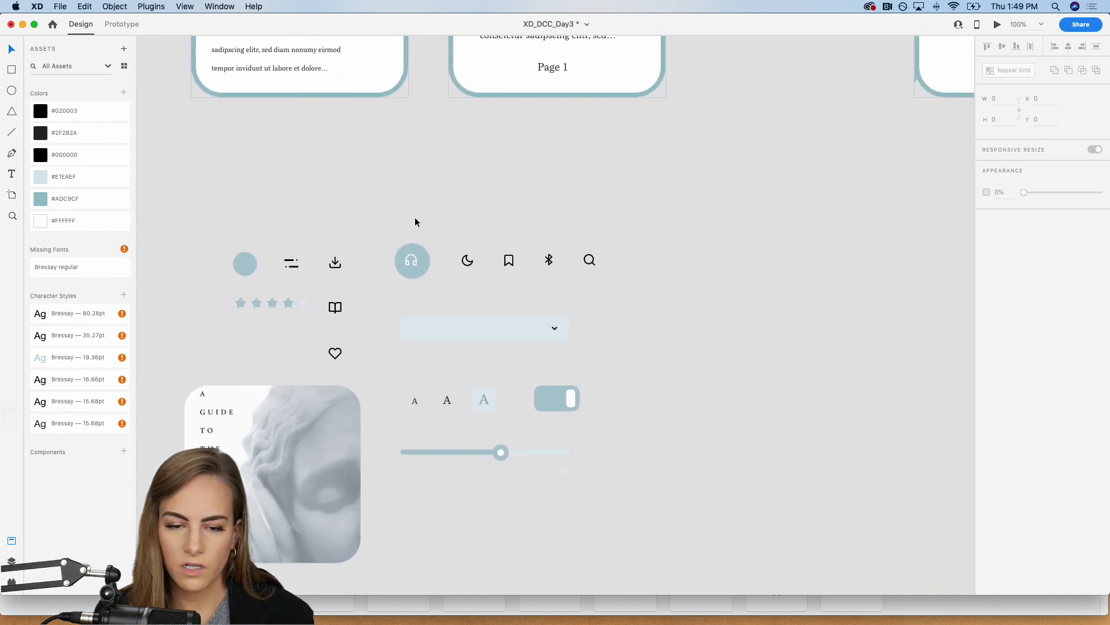
pyautogui.moveTo(387, 231); pyautogui.dragTo(571, 505)
pyautogui.scroll(5, 570, 504)
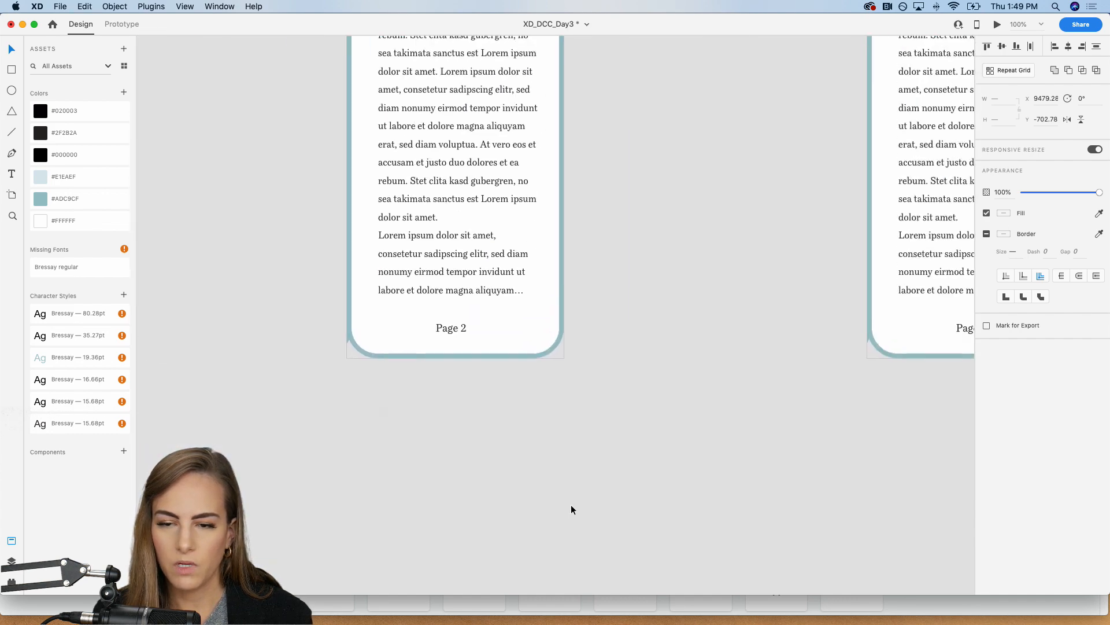
pyautogui.hscroll(8, 571, 504)
pyautogui.click(420, 387)
pyautogui.press('super+v')
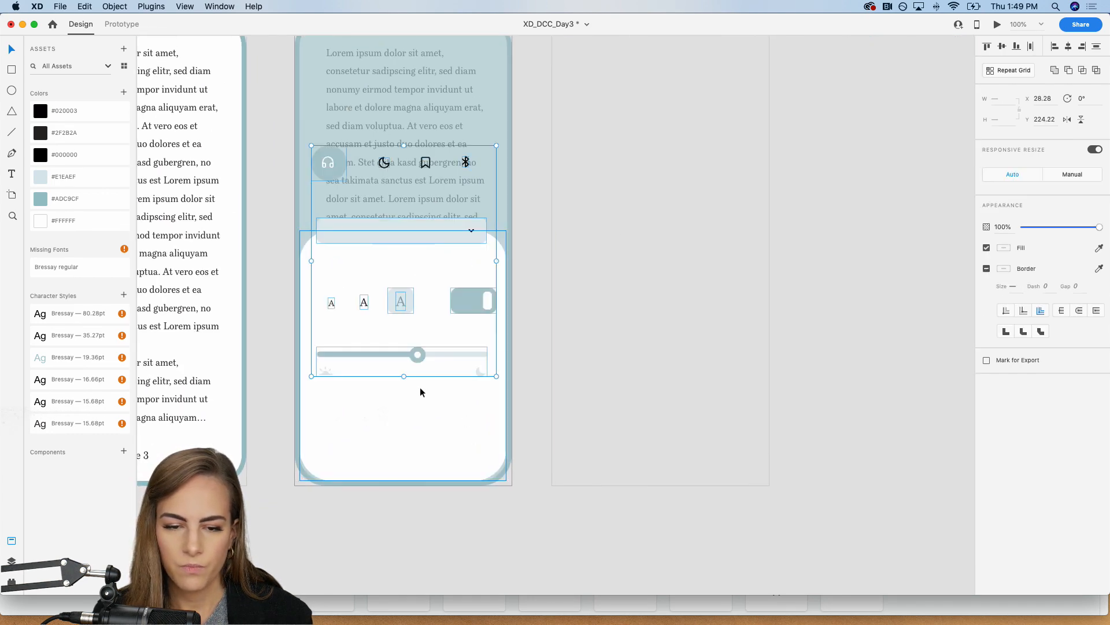
# Step: Move the pasted controls down onto the white panel, to Y 371.22
pyautogui.hscroll(-2, 420, 387)
pyautogui.moveTo(404, 222); pyautogui.dragTo(408, 311)
pyautogui.press('super+plus')
pyautogui.press('super+plus')
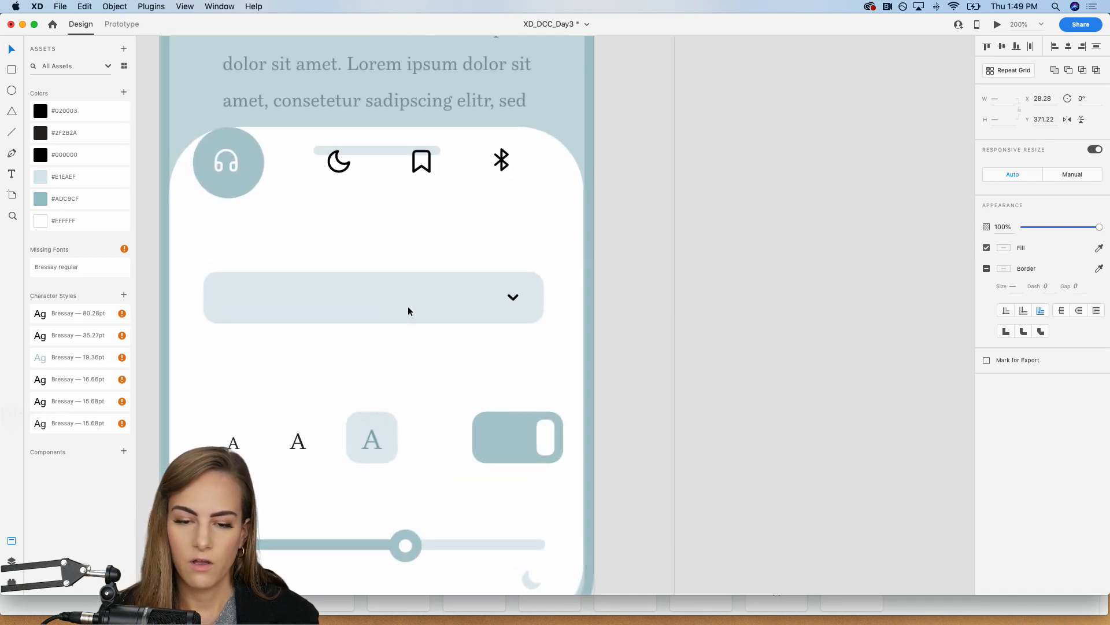
pyautogui.hscroll(-3, 409, 307)
pyautogui.scroll(-2, 409, 307)
pyautogui.click(227, 261)
pyautogui.press('super+minus')
pyautogui.press('super+minus')
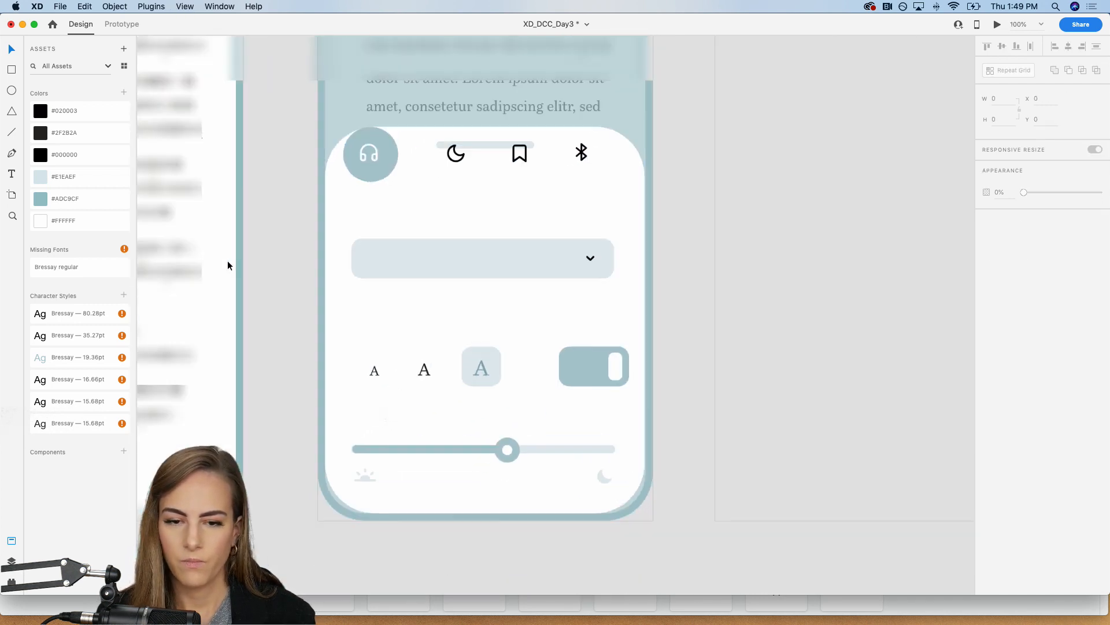
# Step: Extend the white panel upward to height 479 at Y 325, with the handle line moved up near its upper edge
pyautogui.scroll(1, 227, 261)
pyautogui.moveTo(504, 221); pyautogui.dragTo(511, 182)
pyautogui.click(501, 234)
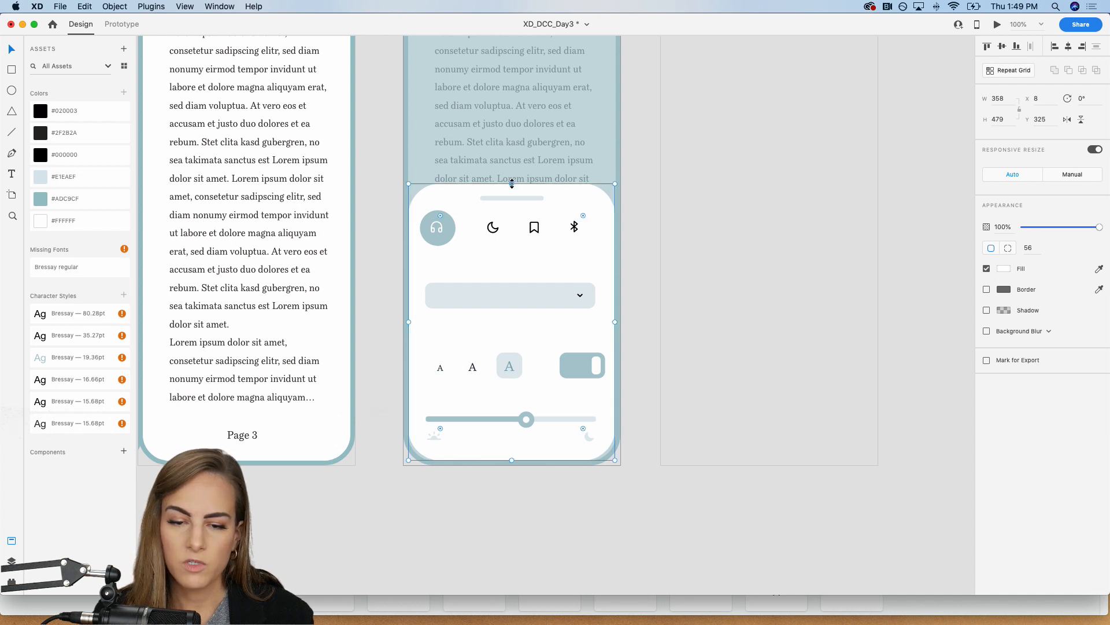
# Step: Shift the headphones icon and its circle slightly right within the icon row
pyautogui.press('super+plus')
pyautogui.doubleClick(339, 152)
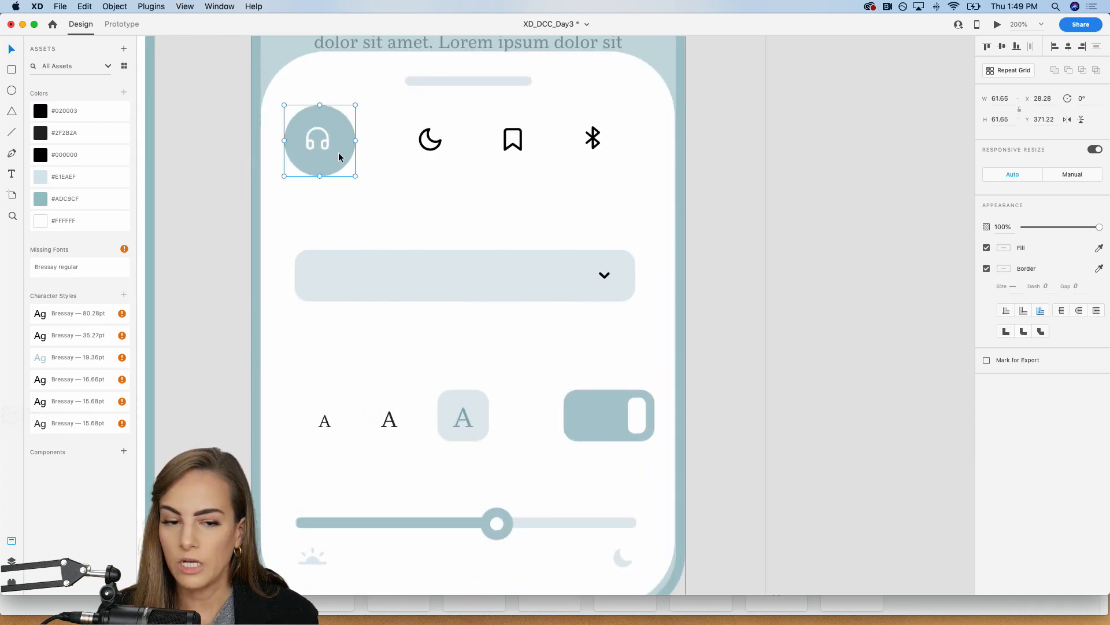
pyautogui.click(325, 145)
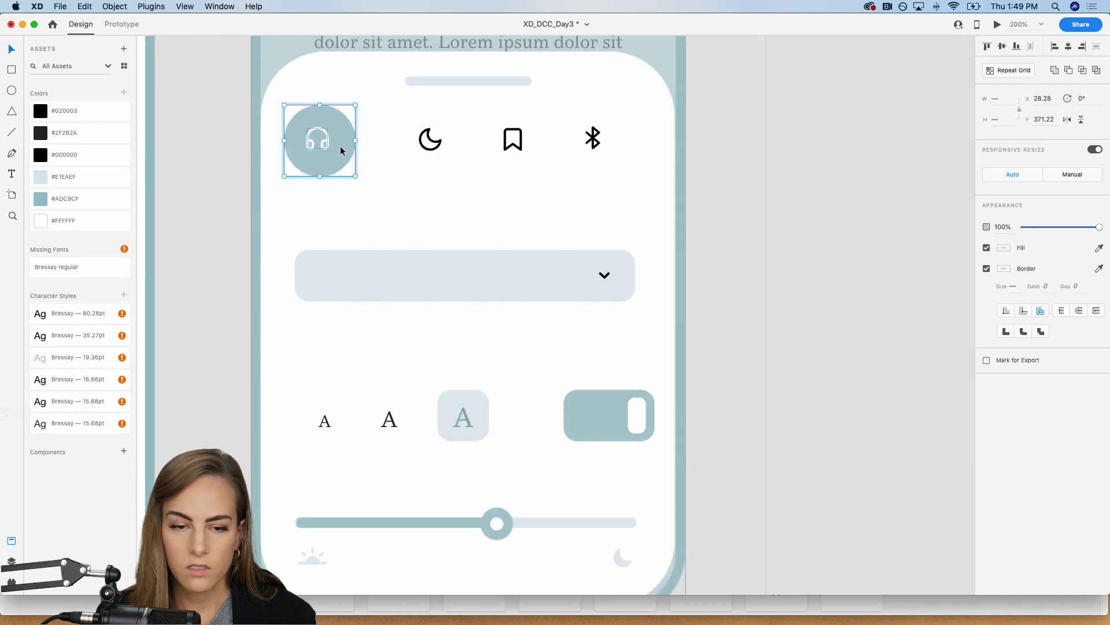
pyautogui.moveTo(340, 148); pyautogui.dragTo(359, 151)
pyautogui.click(244, 175)
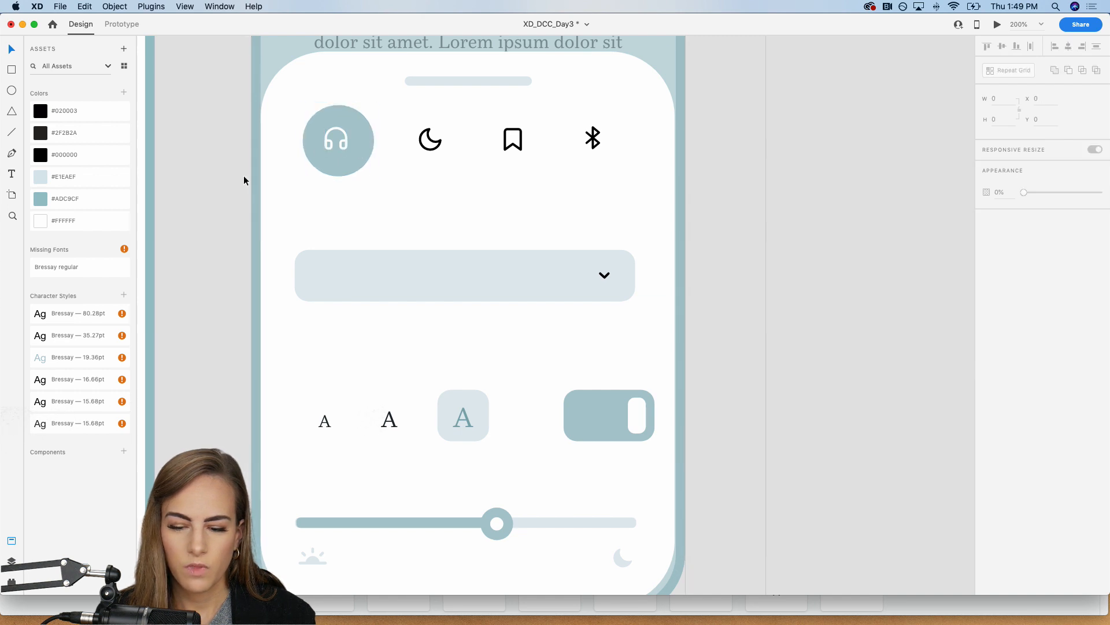
pyautogui.press('super+minus')
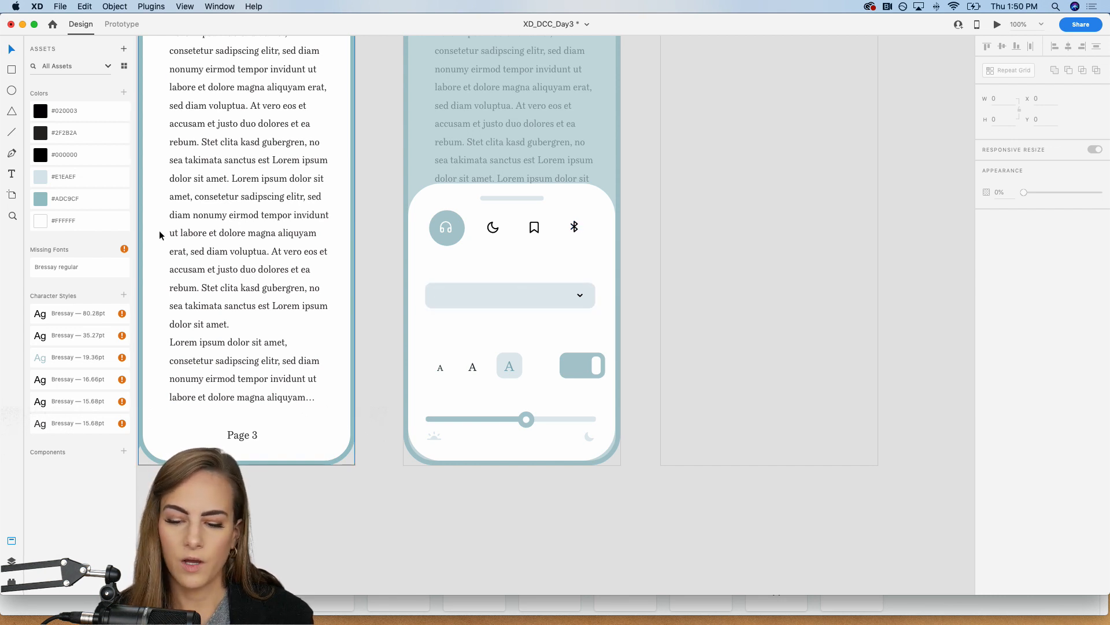
# Step: Copy the Page 3 label from Page 3 – 1, place it above the dropdown on Controls – 1, and change its text to "Chapters"
pyautogui.press('super+2')
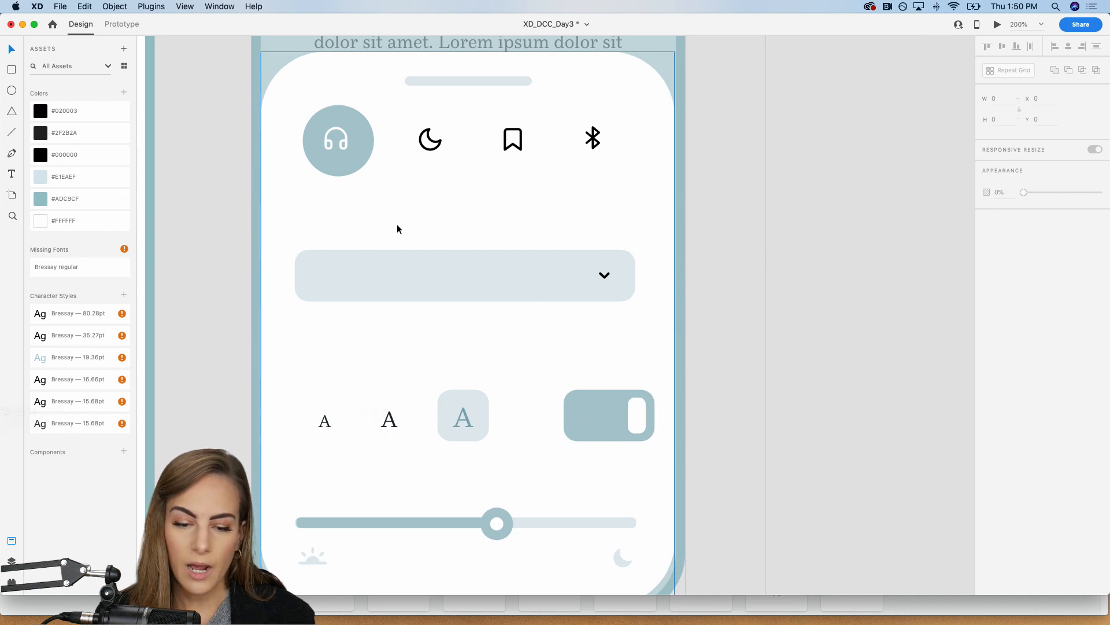
pyautogui.press('super+0')
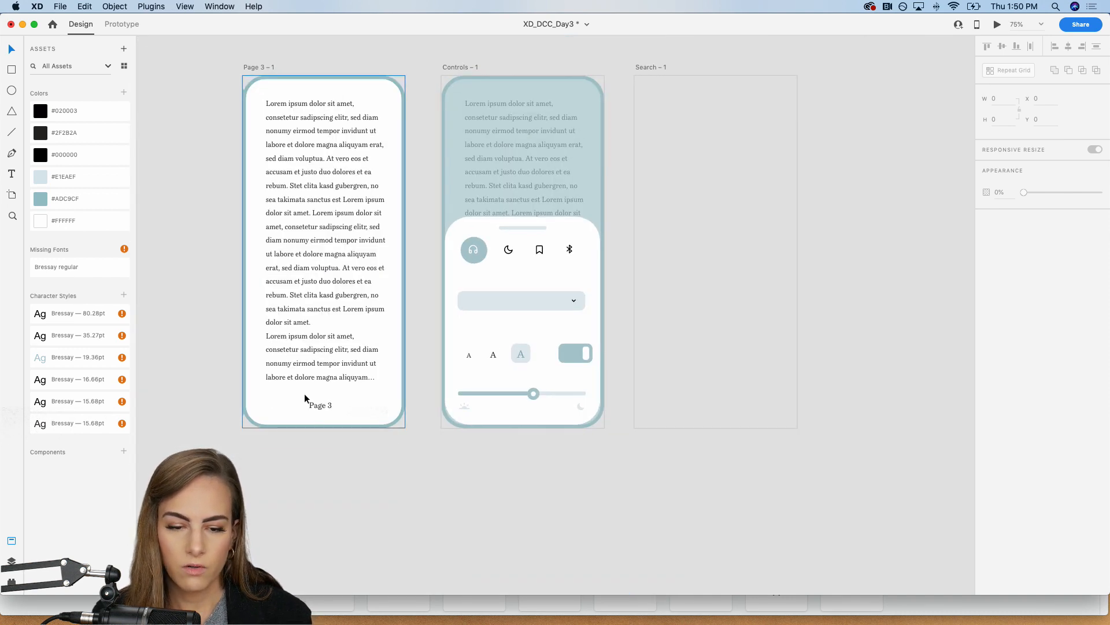
pyautogui.doubleClick(321, 408)
pyautogui.doubleClick(320, 406)
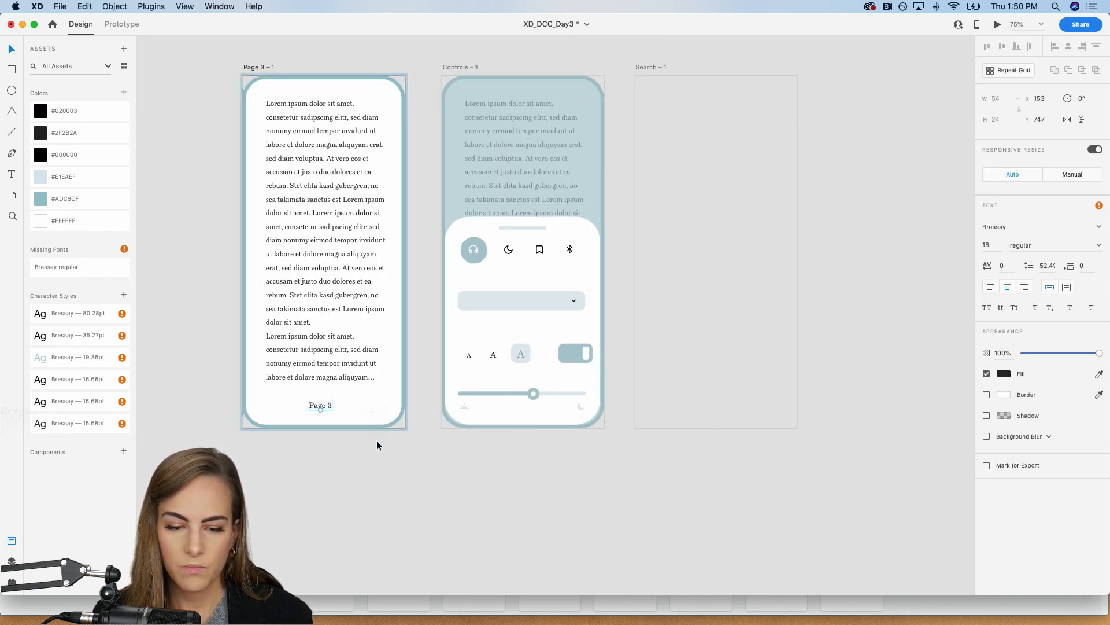
pyautogui.click(432, 424)
pyautogui.scroll(5, 501, 301)
pyautogui.press('super+v')
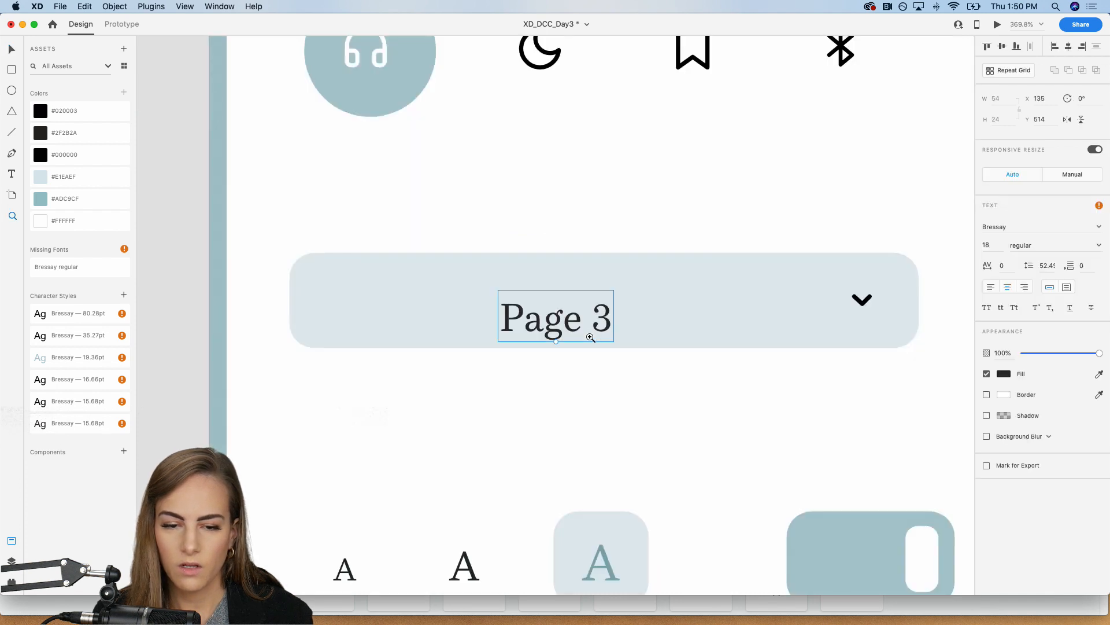
pyautogui.moveTo(525, 297); pyautogui.dragTo(336, 188)
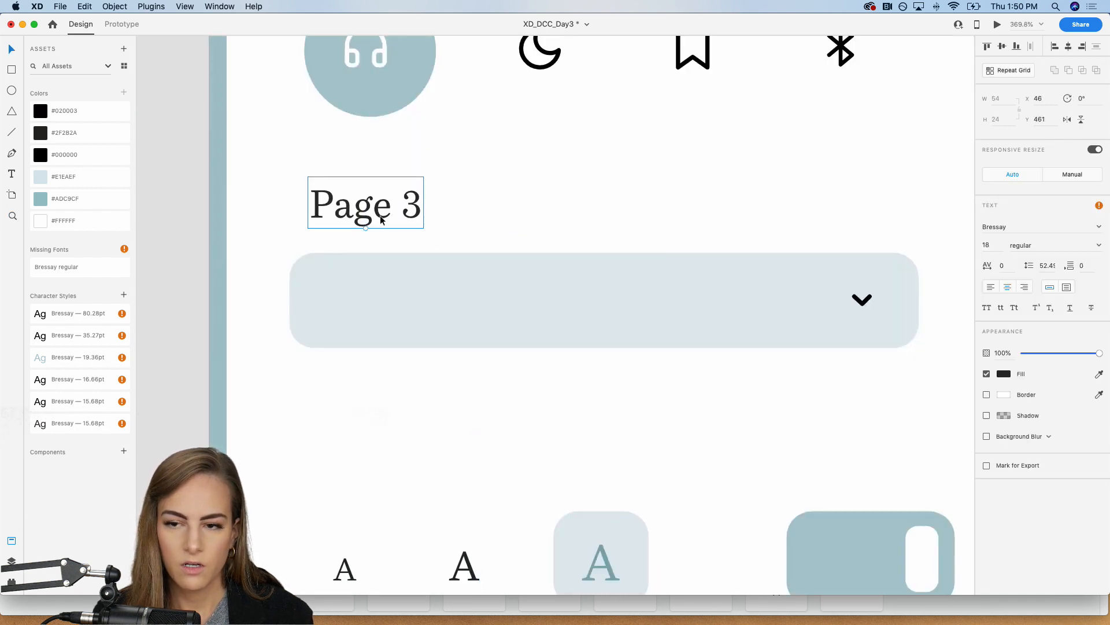
pyautogui.press('Return')
pyautogui.write('Chapters')
pyautogui.press('Escape')
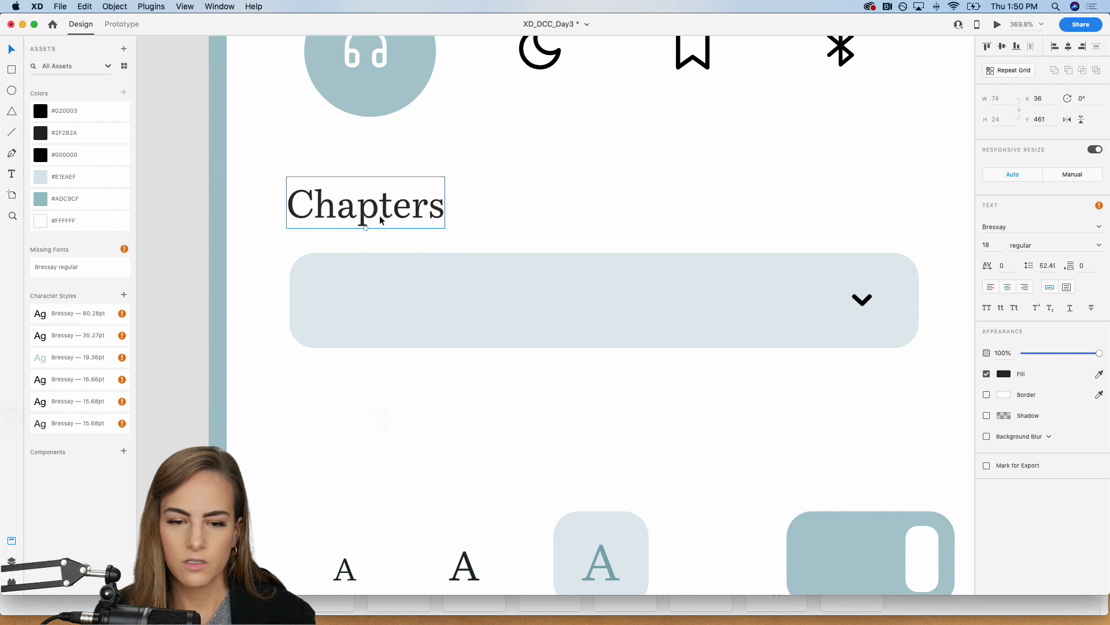
# Step: Duplicate the Chapters label into the dropdown, reword the copy as "1. This is the first chapter", and position it at X 58, Y 505
pyautogui.moveTo(331, 218); pyautogui.dragTo(424, 303)
pyautogui.press('super+minus')
pyautogui.press('super+c')
pyautogui.press('super+v')
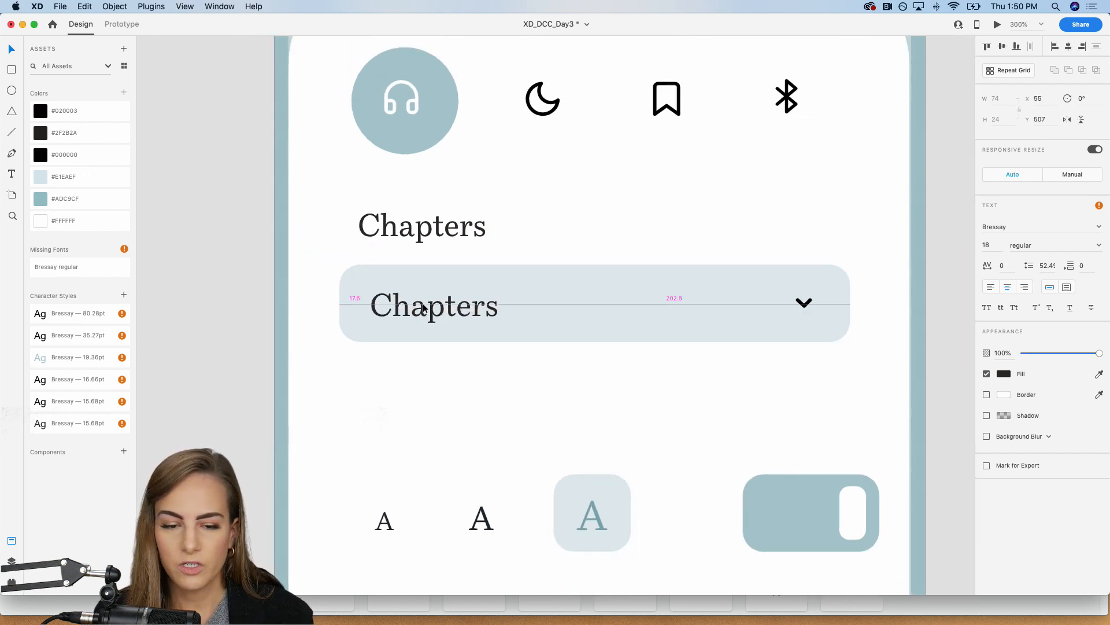
pyautogui.doubleClick(423, 303)
pyautogui.write('1.')
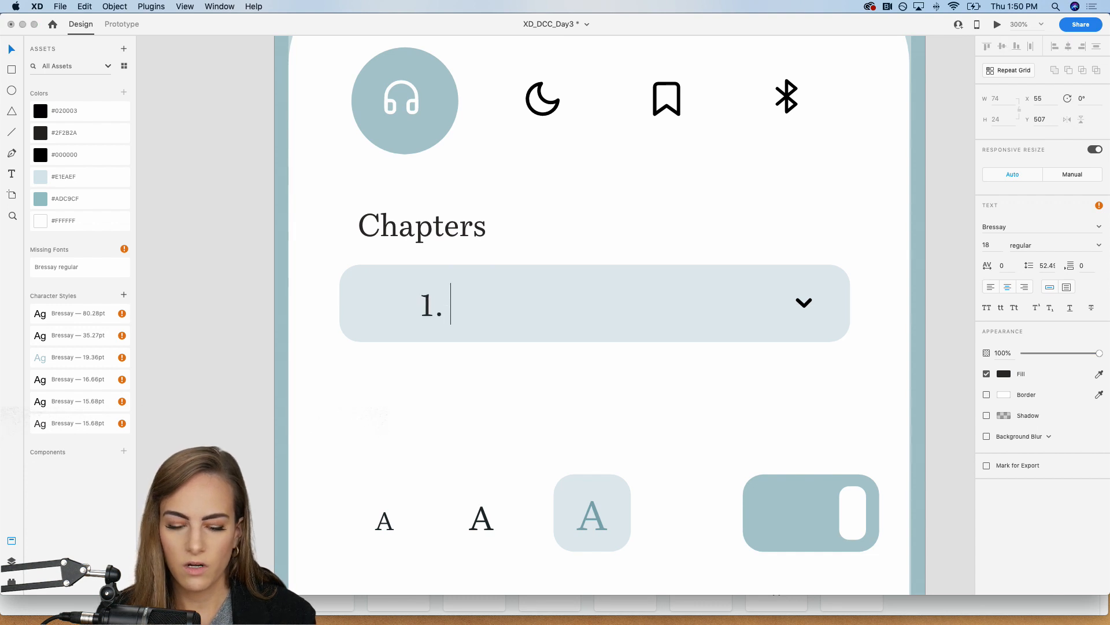
pyautogui.write(' This is the firs')
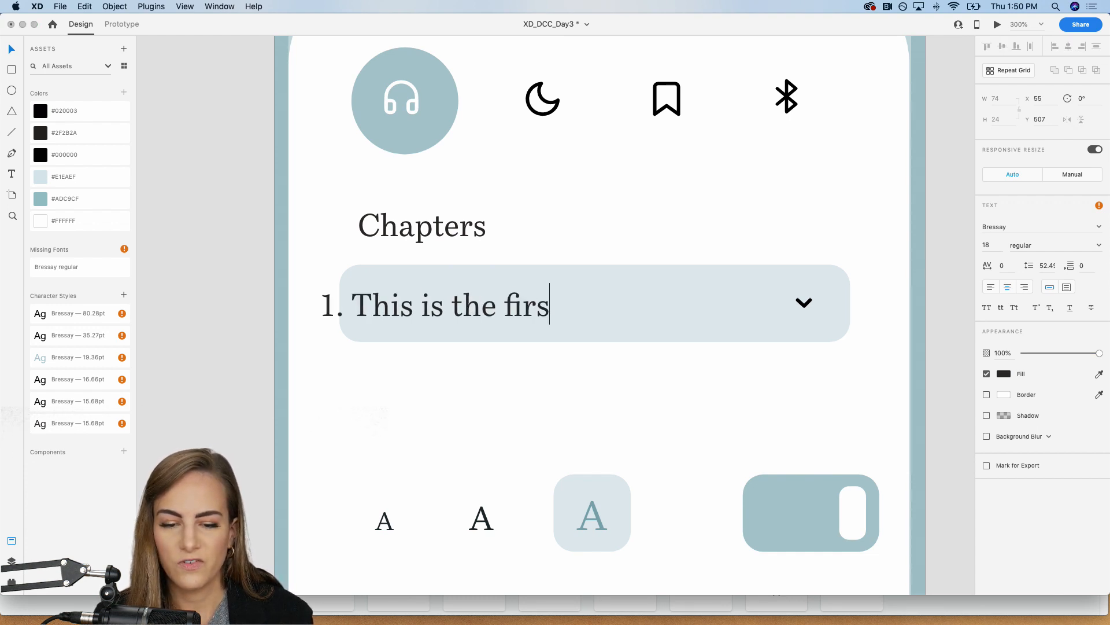
pyautogui.write('t chapter')
pyautogui.press('Escape')
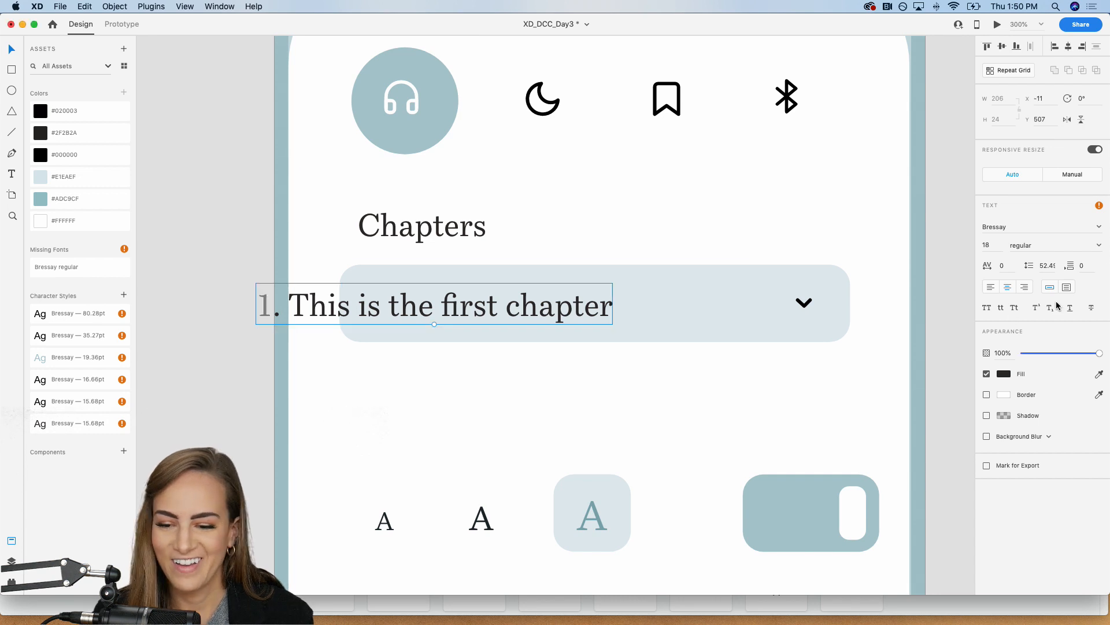
pyautogui.moveTo(430, 314); pyautogui.dragTo(548, 313)
# Step: Duplicate the Chapters label above the three letter sizes, reword it as "Font Size", and align it at X 48, Y 581
pyautogui.scroll(-3, 549, 313)
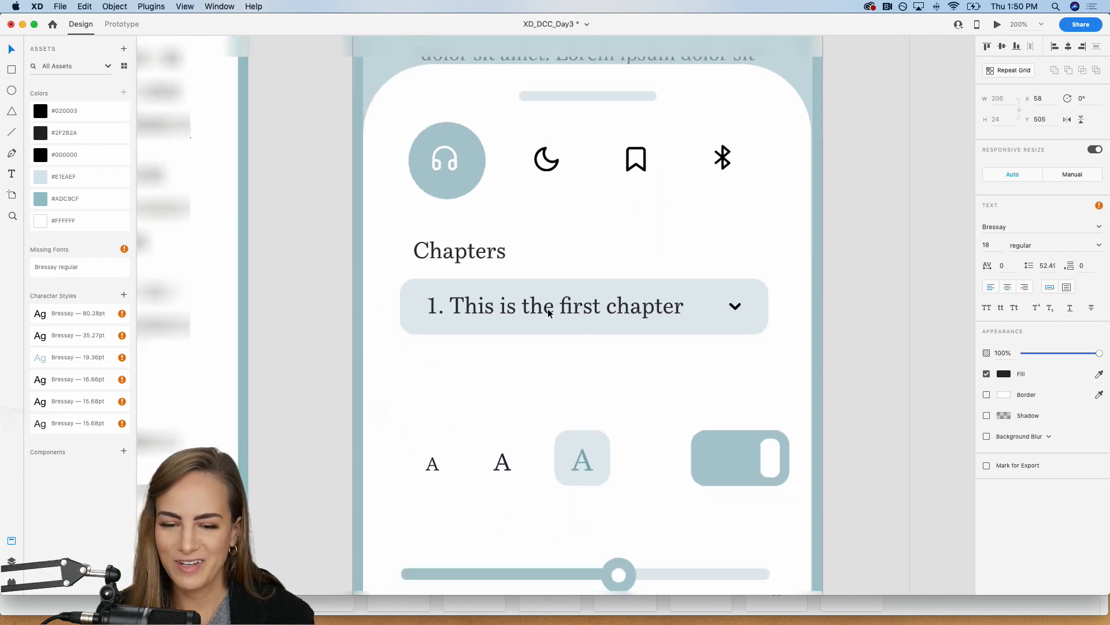
pyautogui.hscroll(2, 711, 318)
pyautogui.scroll(-1, 711, 318)
pyautogui.click(417, 223)
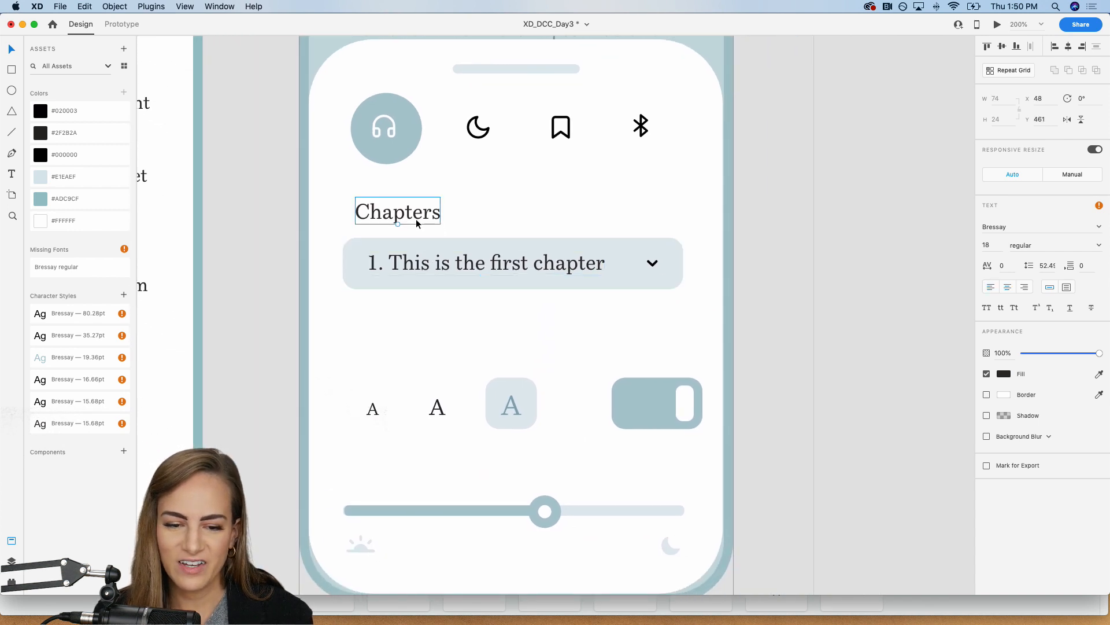
pyautogui.moveTo(398, 213); pyautogui.dragTo(387, 355)
pyautogui.doubleClick(387, 355)
pyautogui.write('Font')
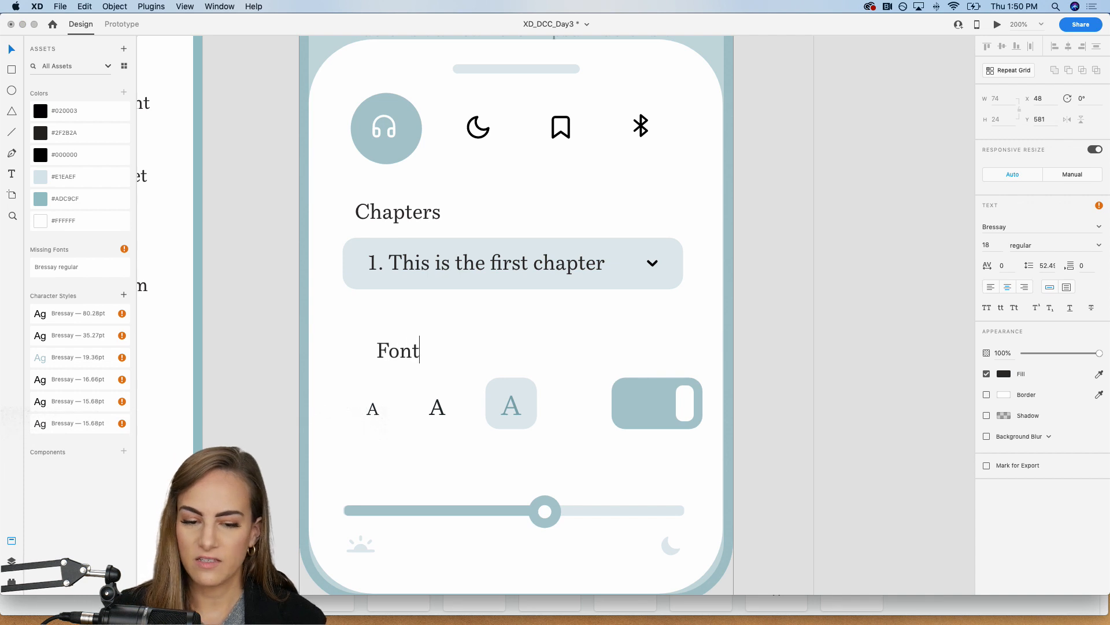
pyautogui.write(' Size')
pyautogui.press('Escape')
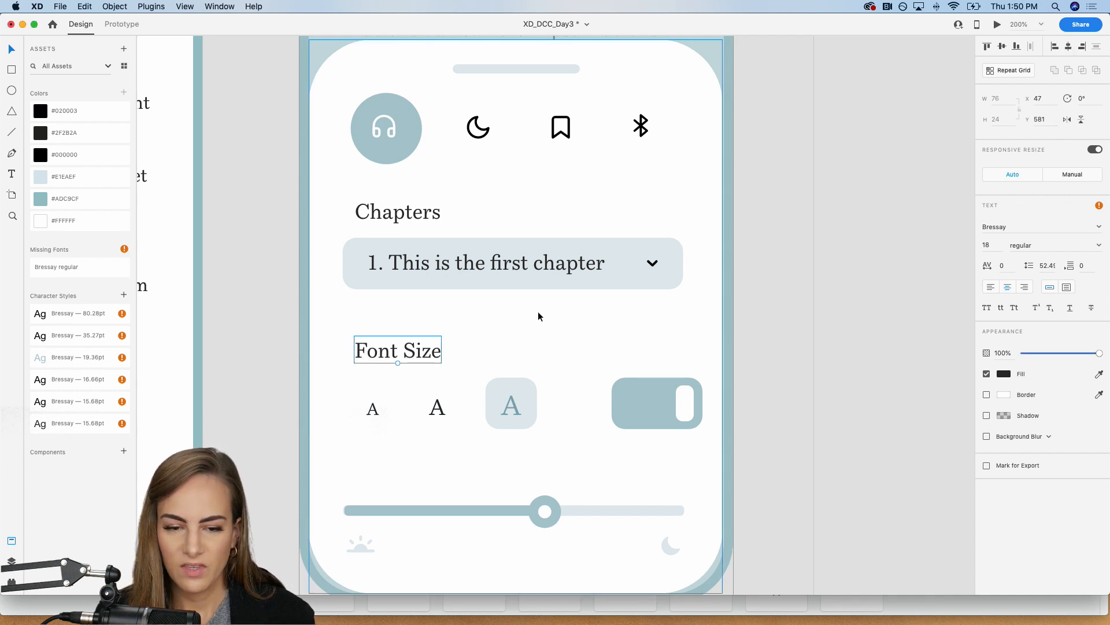
pyautogui.moveTo(380, 348); pyautogui.dragTo(384, 351)
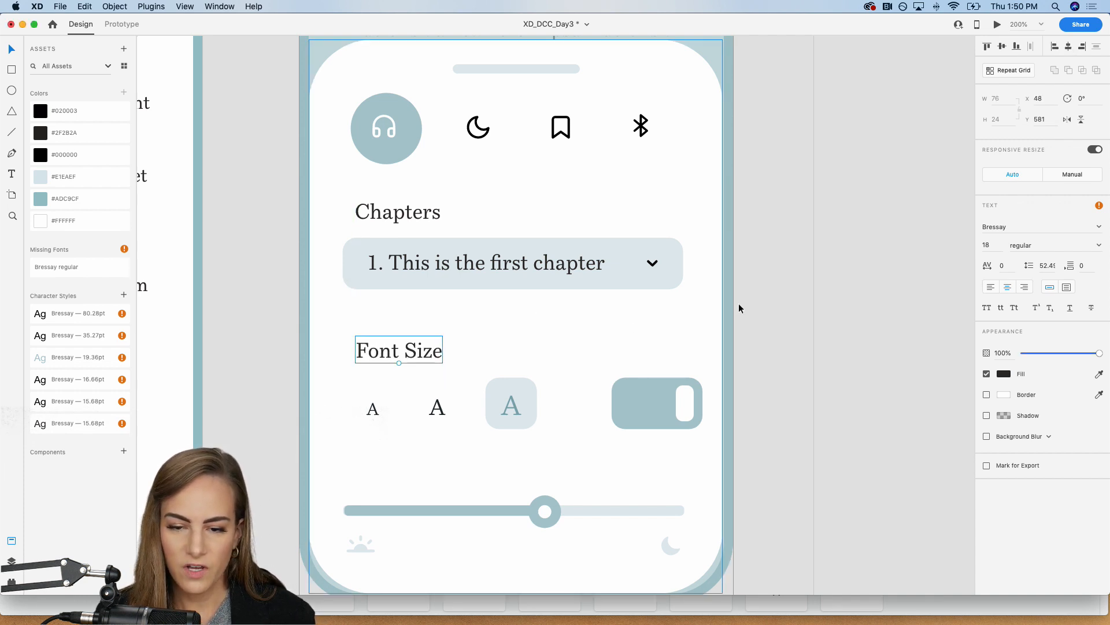
# Step: Duplicate the Font Size label above the toggle at Y 581 and reword the copy as "Scrolling"
pyautogui.click(775, 297)
pyautogui.press('super+1')
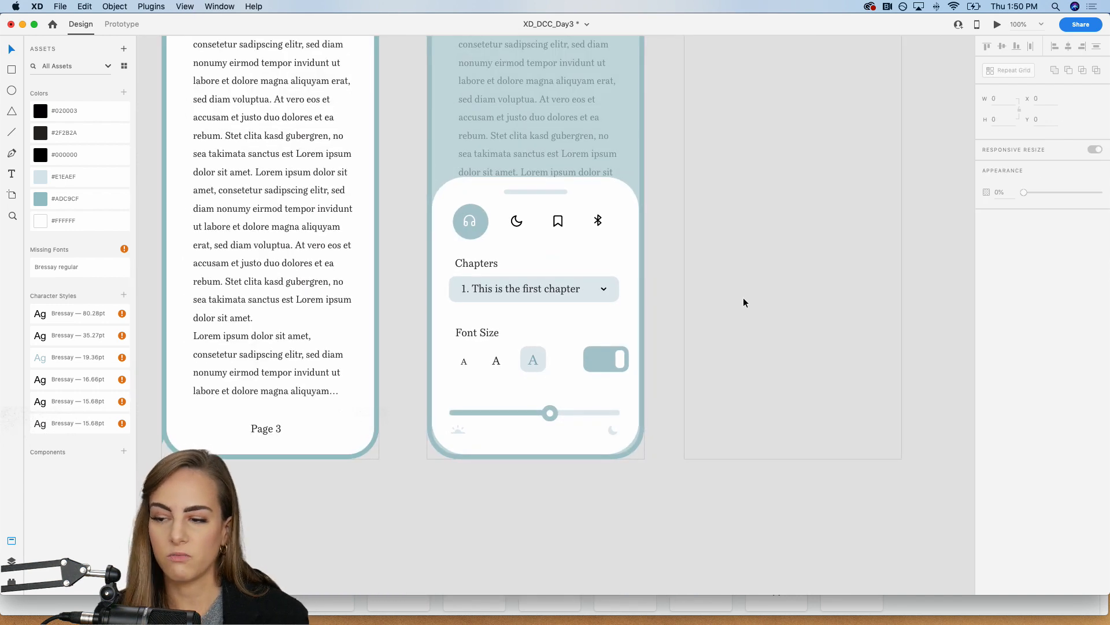
pyautogui.click(471, 333)
pyautogui.press('super+c')
pyautogui.press('super+v')
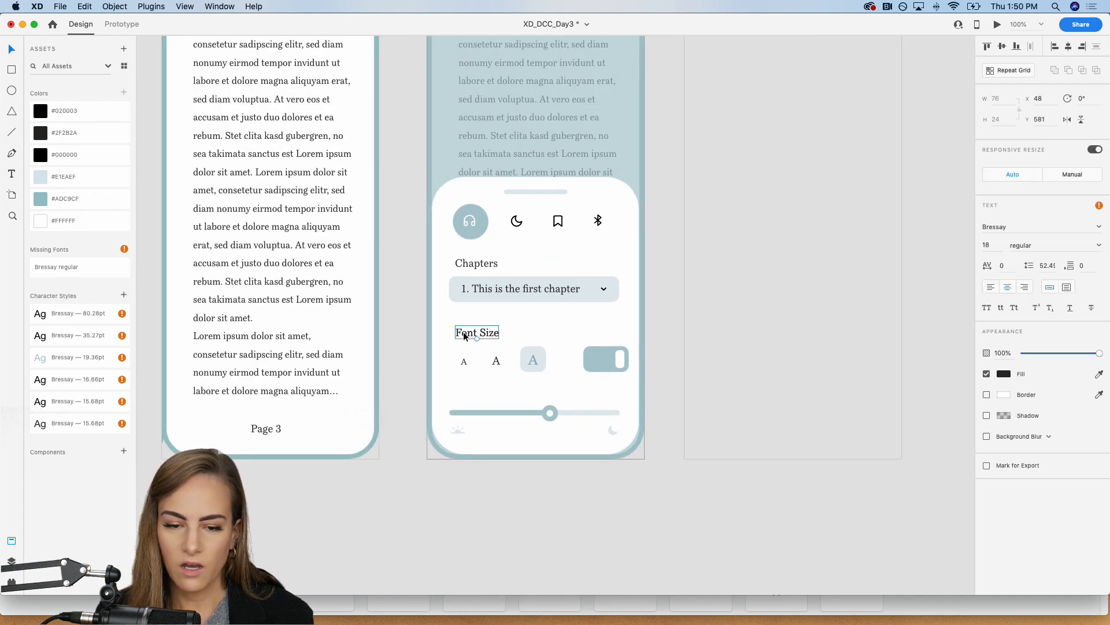
pyautogui.moveTo(465, 336); pyautogui.dragTo(592, 333)
pyautogui.doubleClick(592, 333)
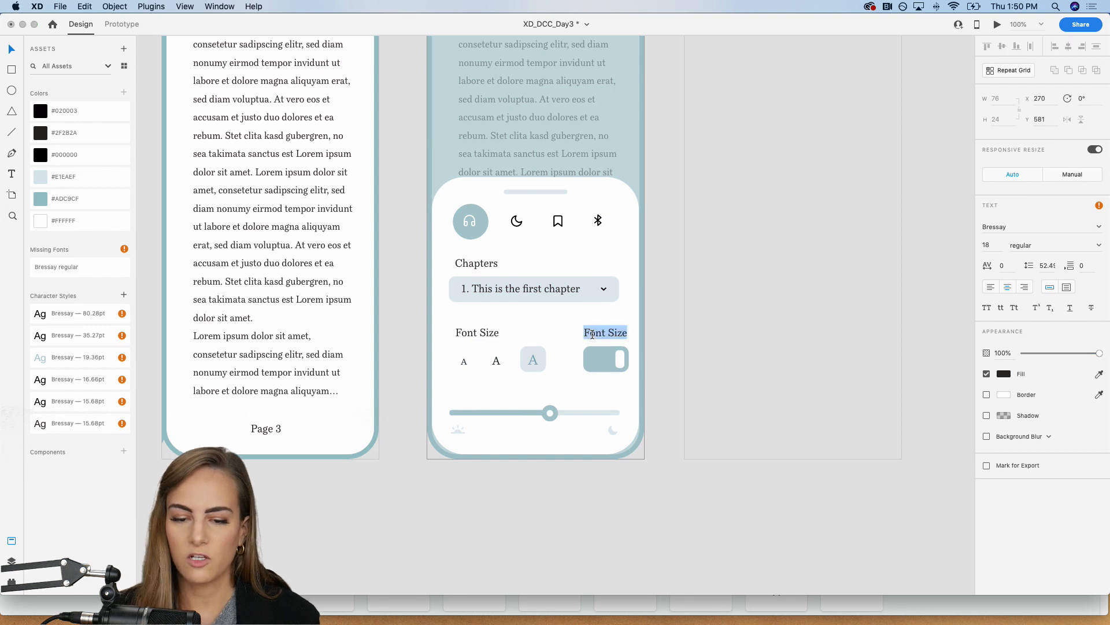
pyautogui.write('Scrolling')
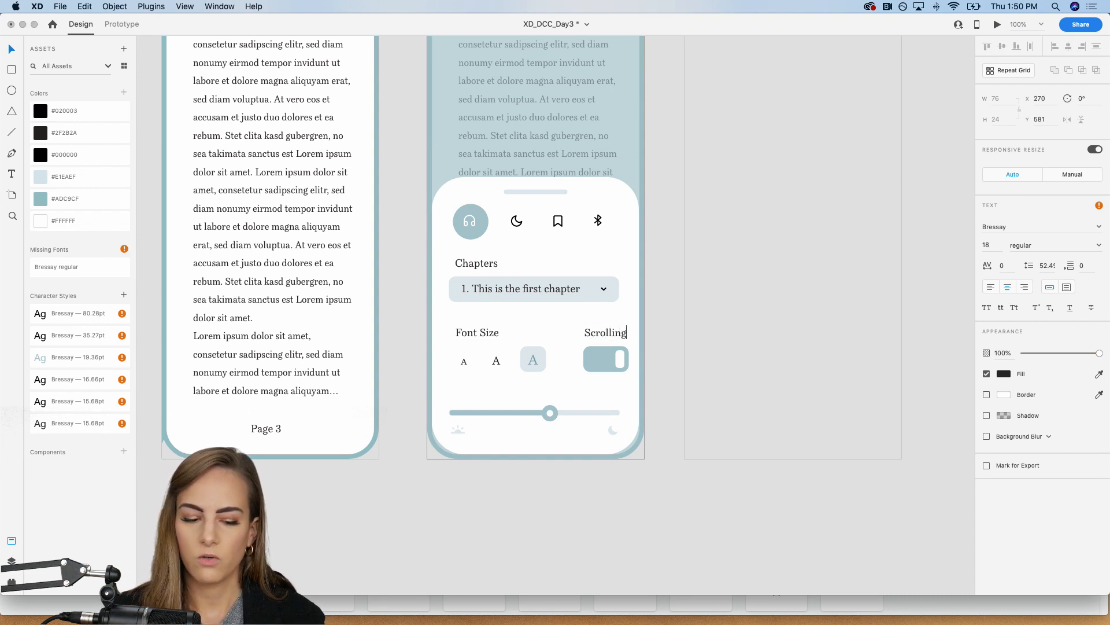
pyautogui.press('Escape')
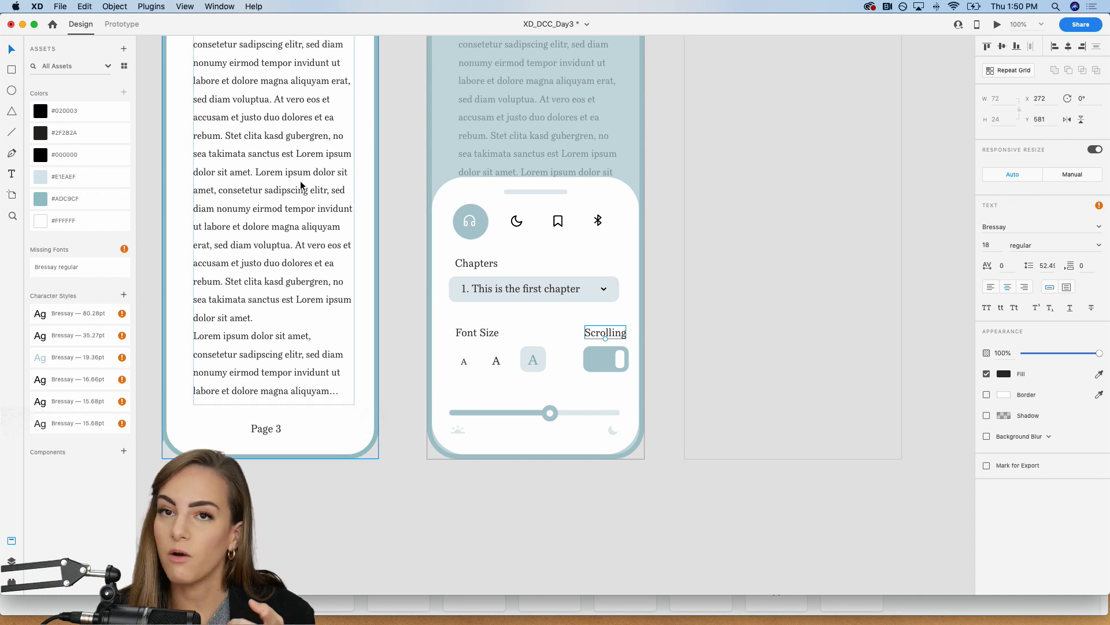
# Step: Move the Scrolling label and toggle together left to X 252.92, lining them up with the dropdown's right edge
pyautogui.keyDown('shift'); pyautogui.click(618, 359); pyautogui.keyUp('shift')
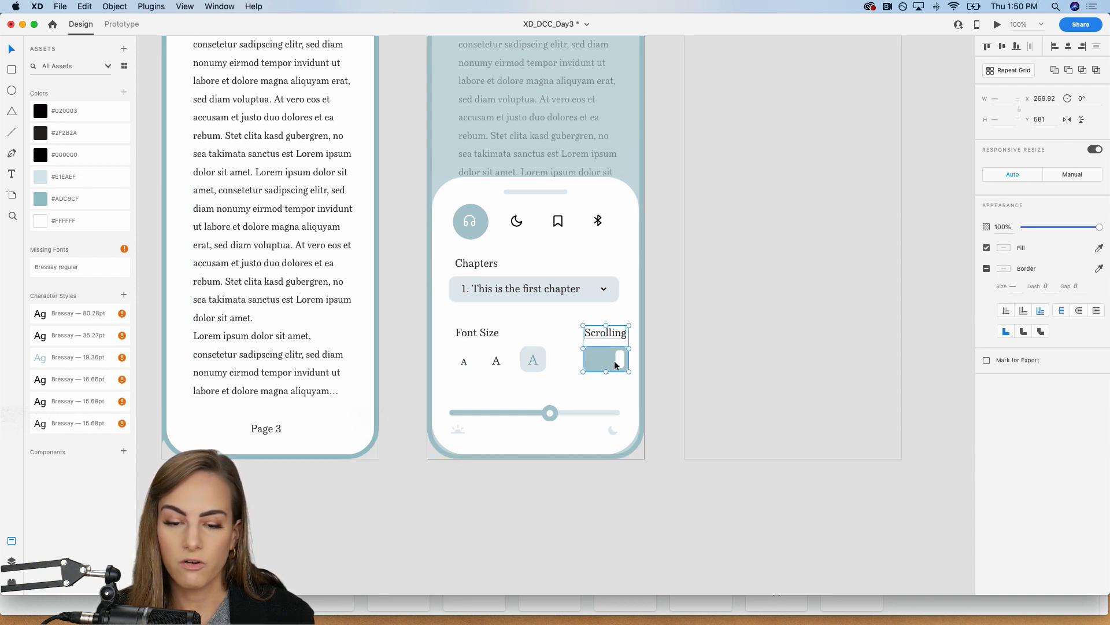
pyautogui.moveTo(618, 359); pyautogui.dragTo(610, 359)
pyautogui.press('super+plus')
pyautogui.press('super+plus')
pyautogui.press('super+plus')
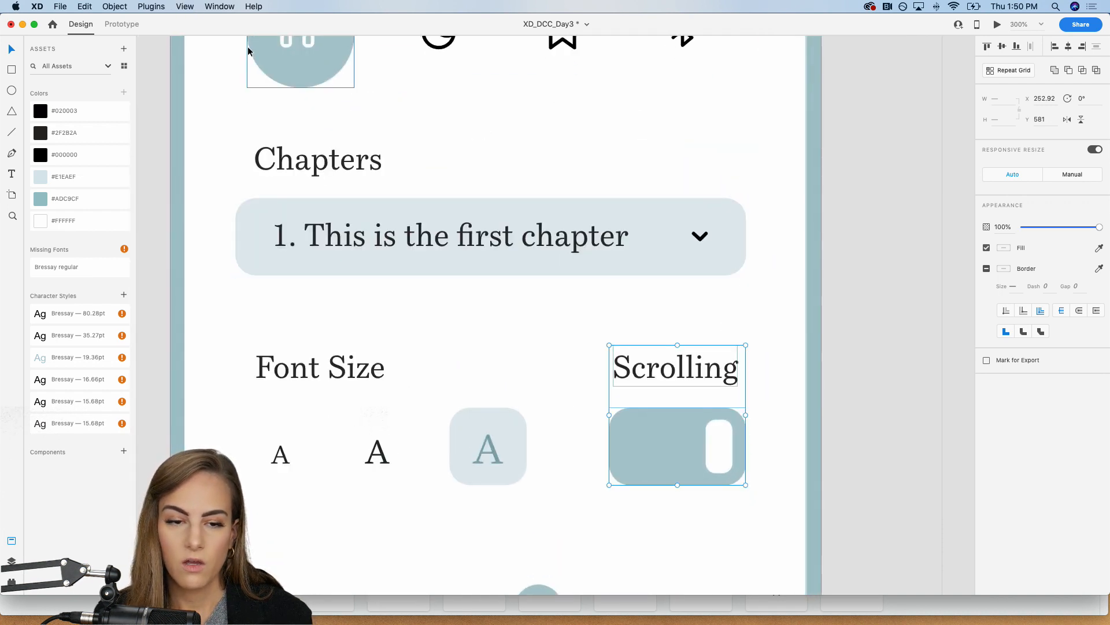
# Step: Group the three font-size letters with the highlight square and align the group with the Font Size label's left edge
pyautogui.click(272, 460)
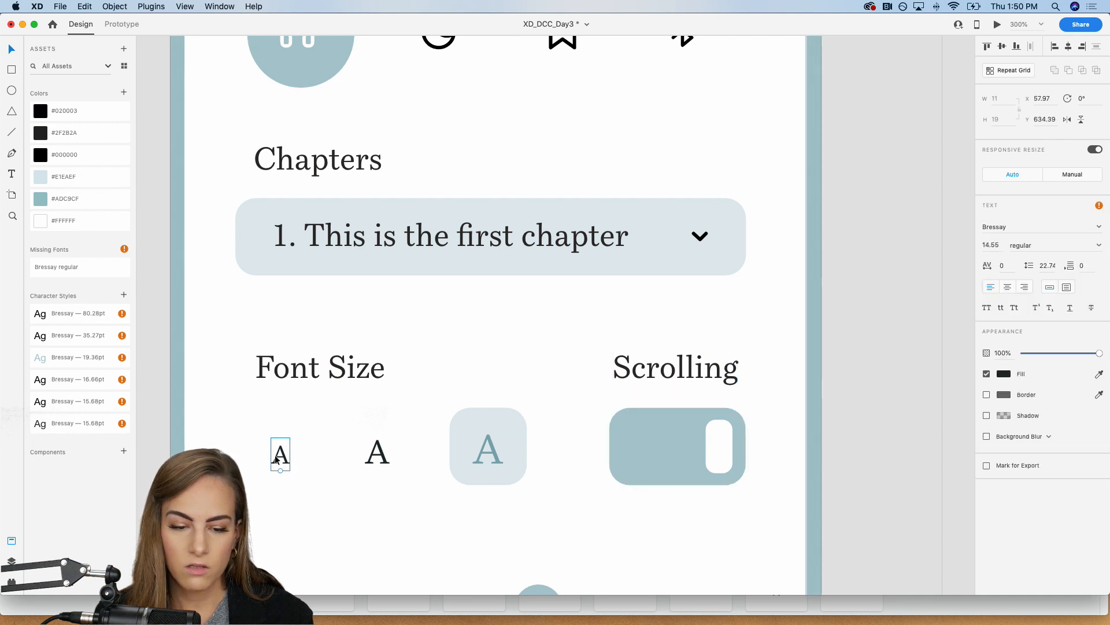
pyautogui.keyDown('shift'); pyautogui.click(376, 450); pyautogui.keyUp('shift')
pyautogui.keyDown('shift'); pyautogui.click(480, 452); pyautogui.keyUp('shift')
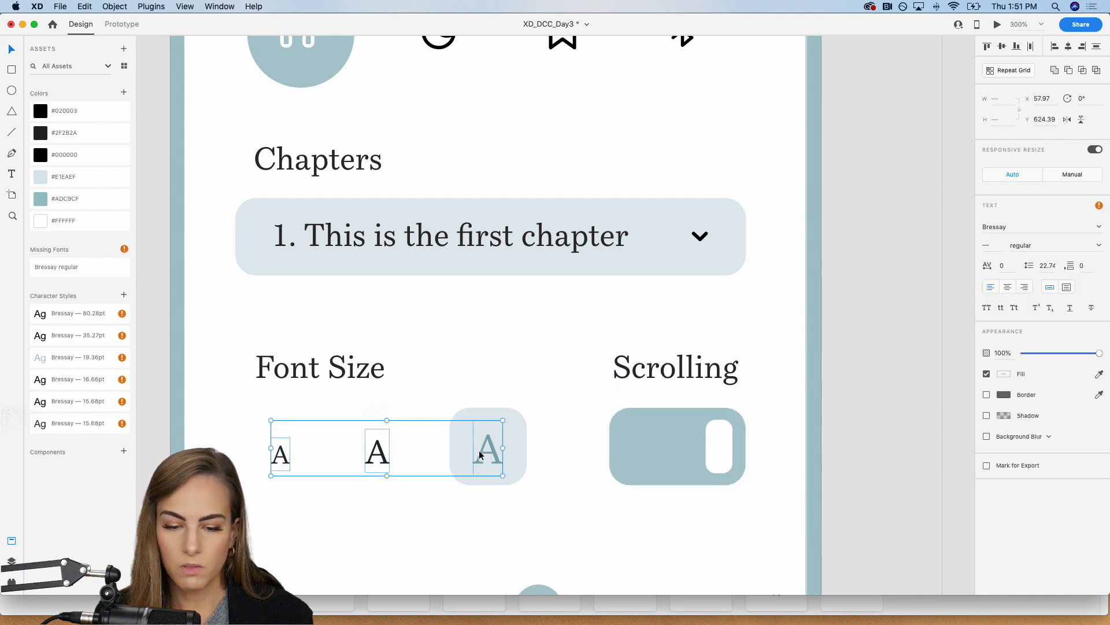
pyautogui.keyDown('shift'); pyautogui.click(518, 447); pyautogui.keyUp('shift')
pyautogui.press('super+g')
pyautogui.moveTo(509, 446); pyautogui.dragTo(494, 446)
pyautogui.click(378, 373)
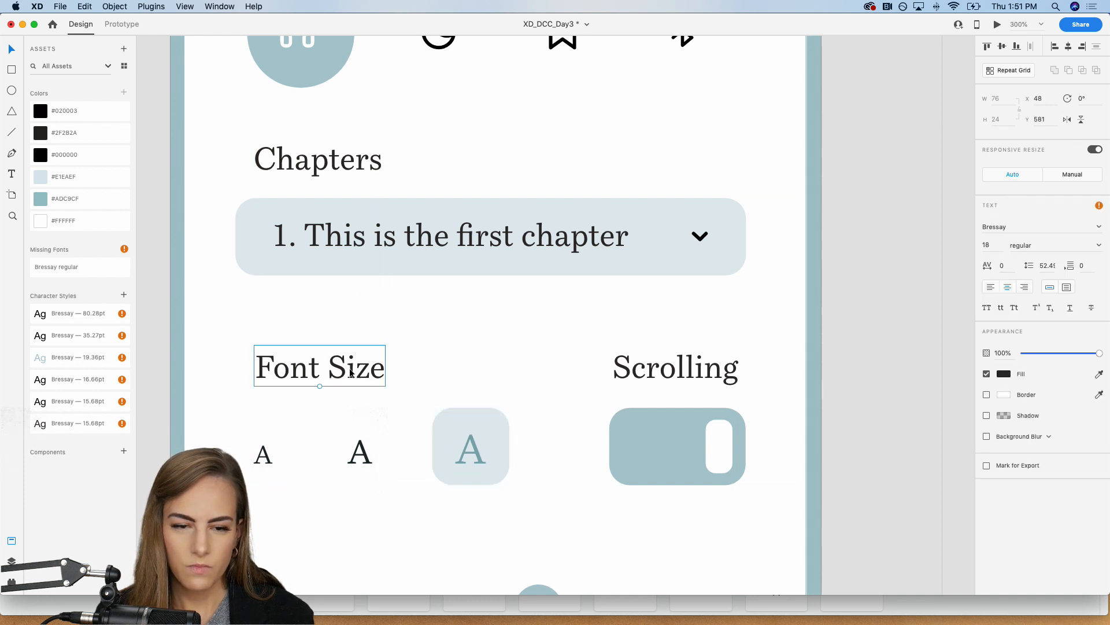
# Step: Move the brightness slider with its sun and moon icons up to Y 700.01
pyautogui.click(866, 360)
pyautogui.press('super+minus')
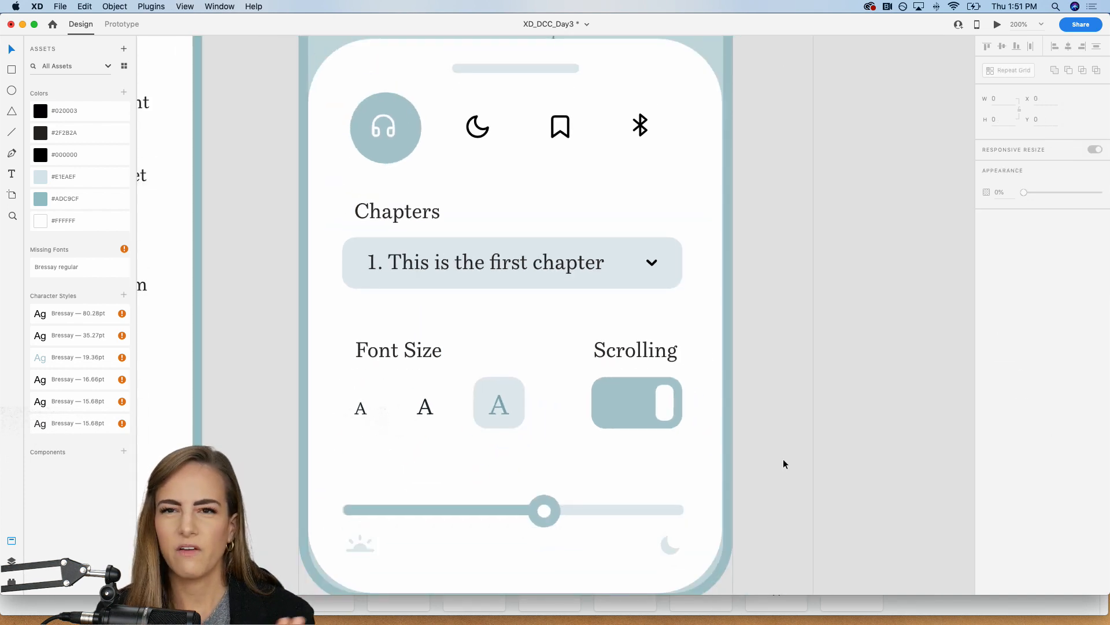
pyautogui.press('super+minus')
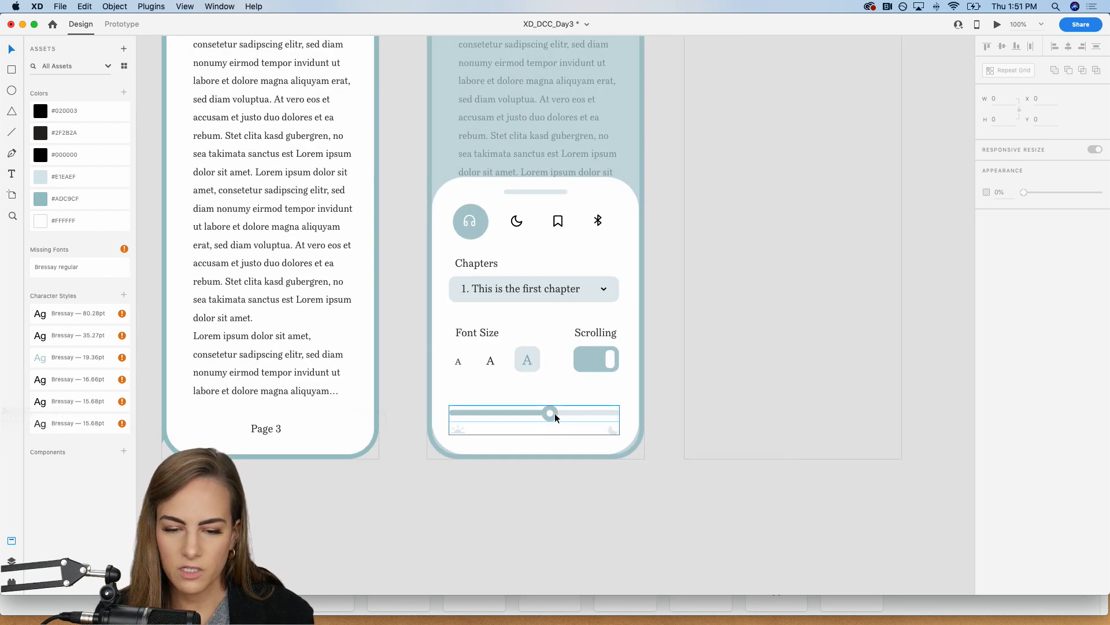
pyautogui.moveTo(554, 413); pyautogui.dragTo(554, 402)
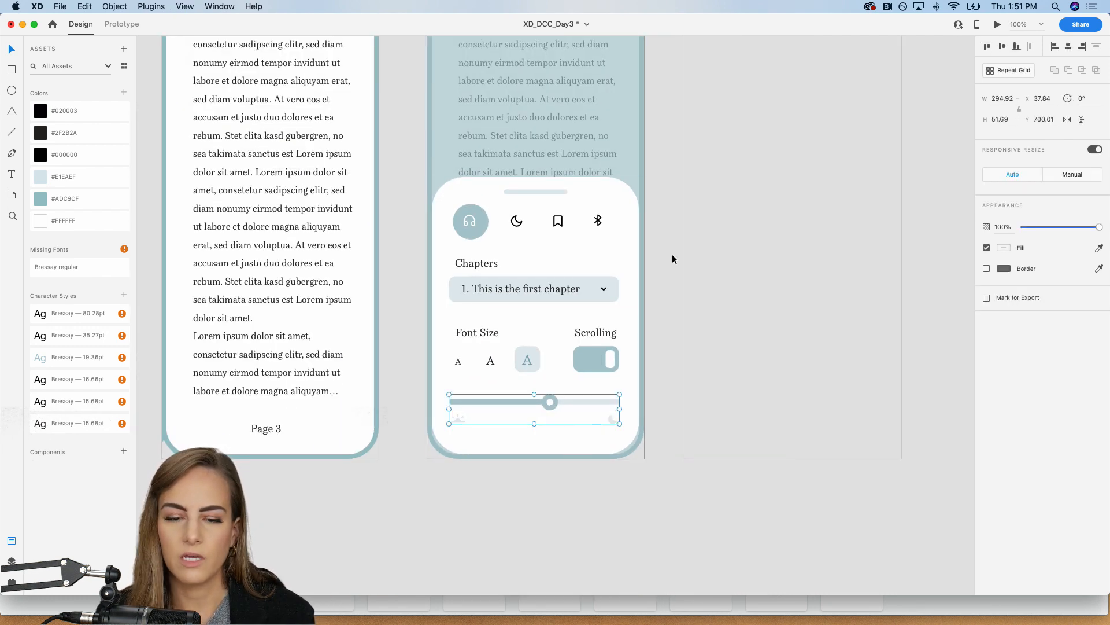
# Step: Move the headphones, night mode, bookmark and Bluetooth icons together up to Y 361.22
pyautogui.click(473, 227)
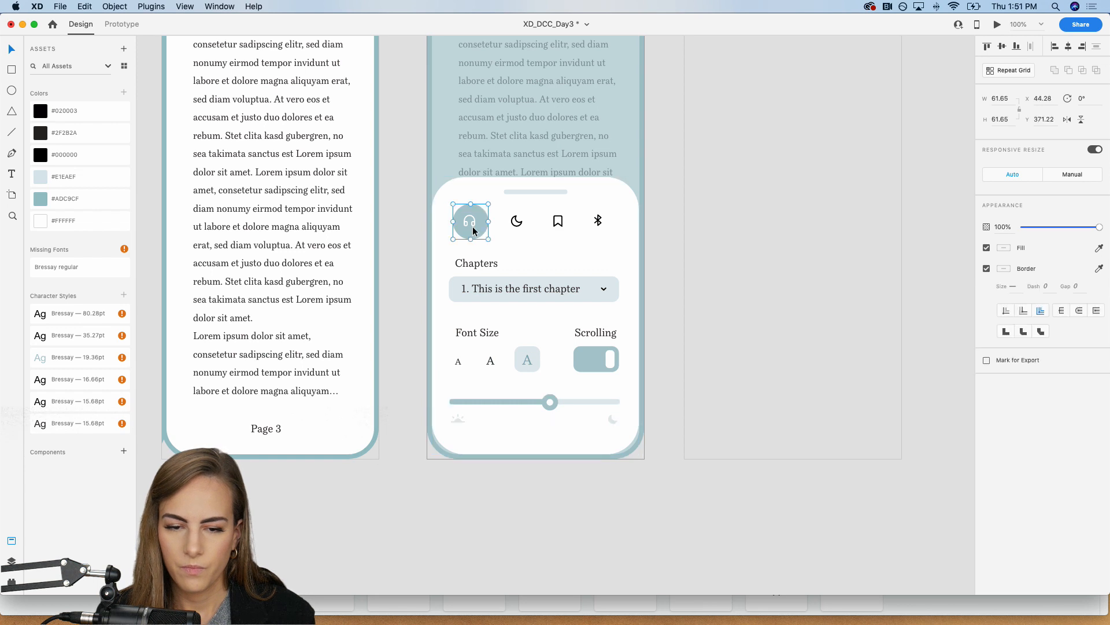
pyautogui.keyDown('shift'); pyautogui.click(515, 221); pyautogui.keyUp('shift')
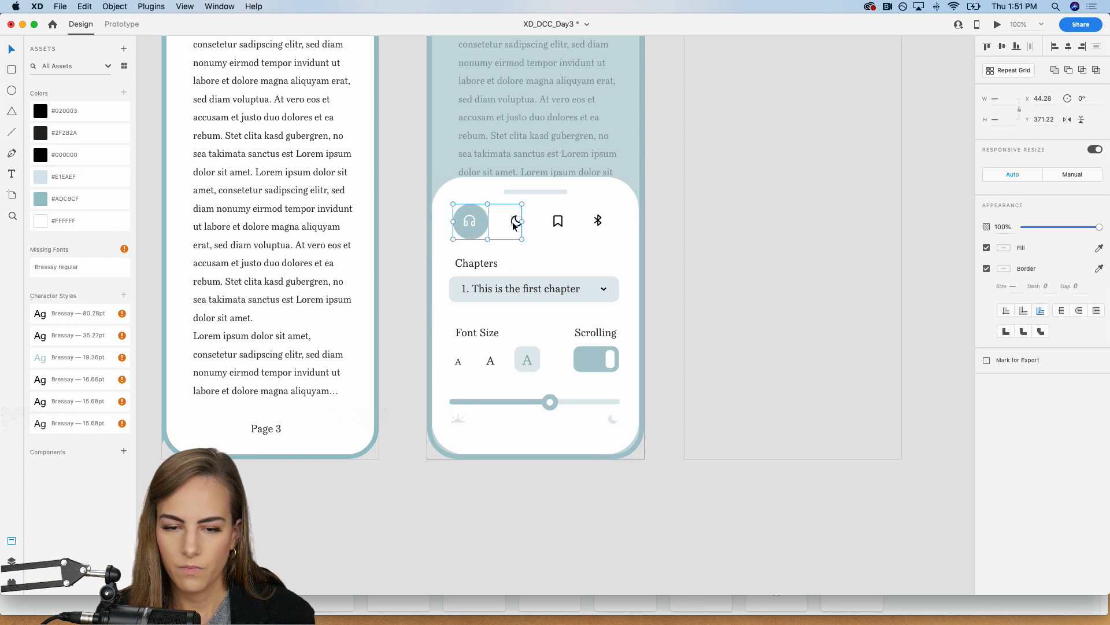
pyautogui.keyDown('shift'); pyautogui.click(557, 222); pyautogui.keyUp('shift')
pyautogui.keyDown('shift'); pyautogui.click(598, 223); pyautogui.keyUp('shift')
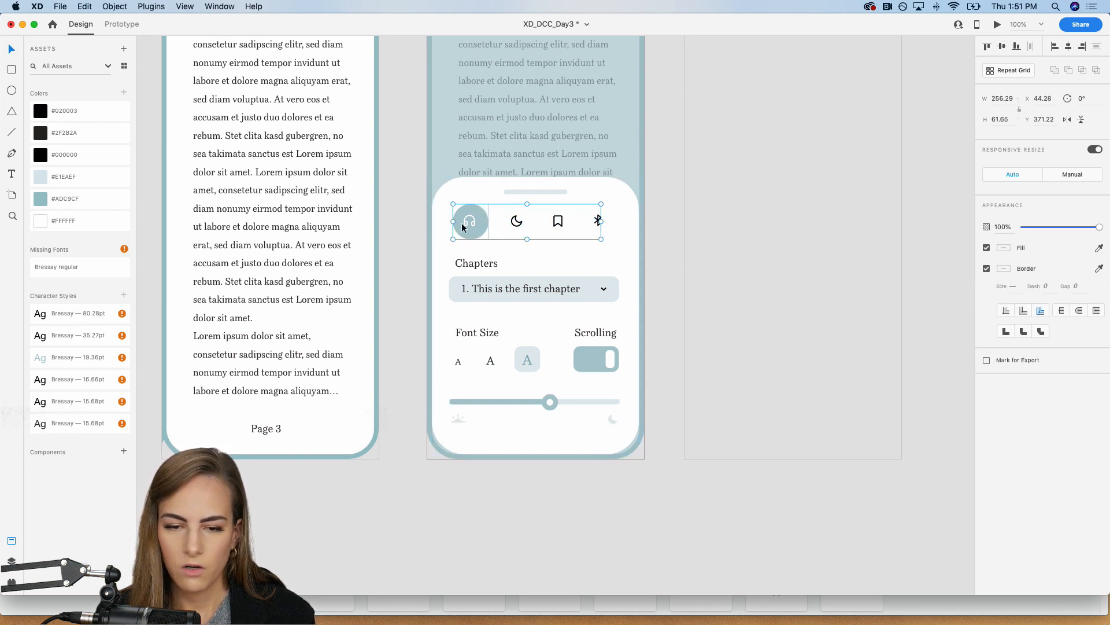
pyautogui.hotkey('shift', 'Up')
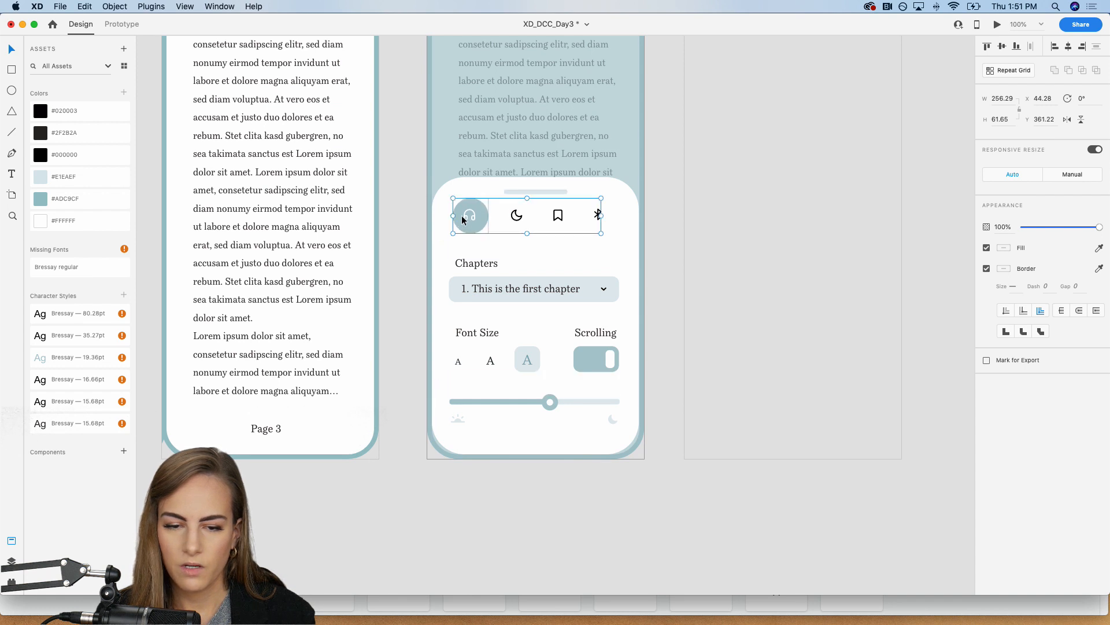
# Step: Nudge the grabber bar up and extend the white controls panel's top edge to Y 307, making the panel 497 high
pyautogui.click(512, 189)
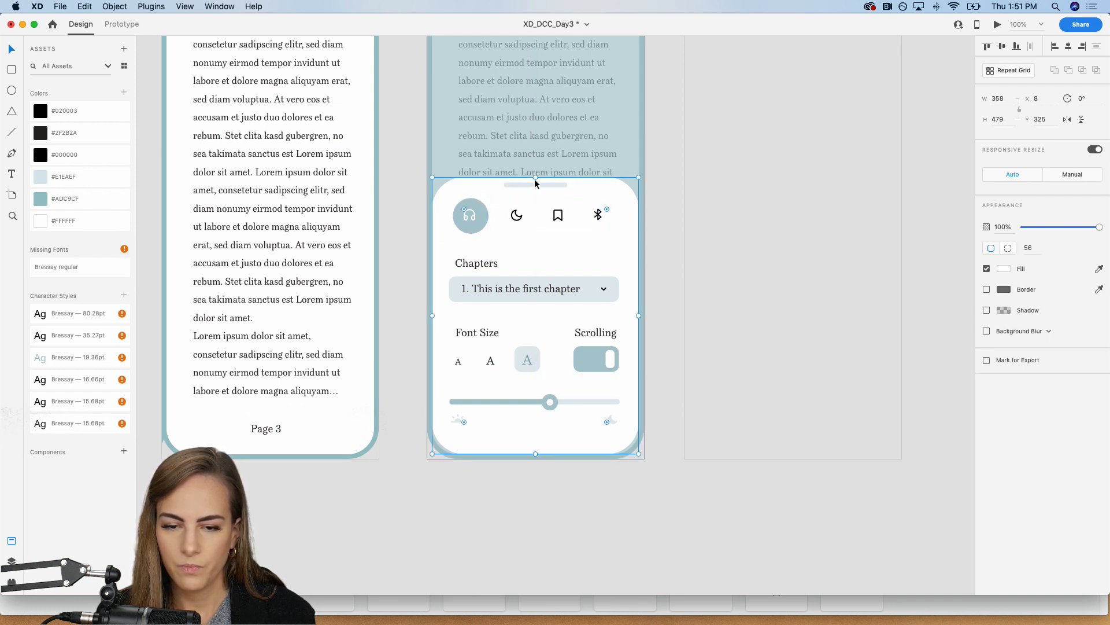
pyautogui.moveTo(536, 177); pyautogui.dragTo(535, 167)
pyautogui.press('super+minus')
pyautogui.press('super+minus')
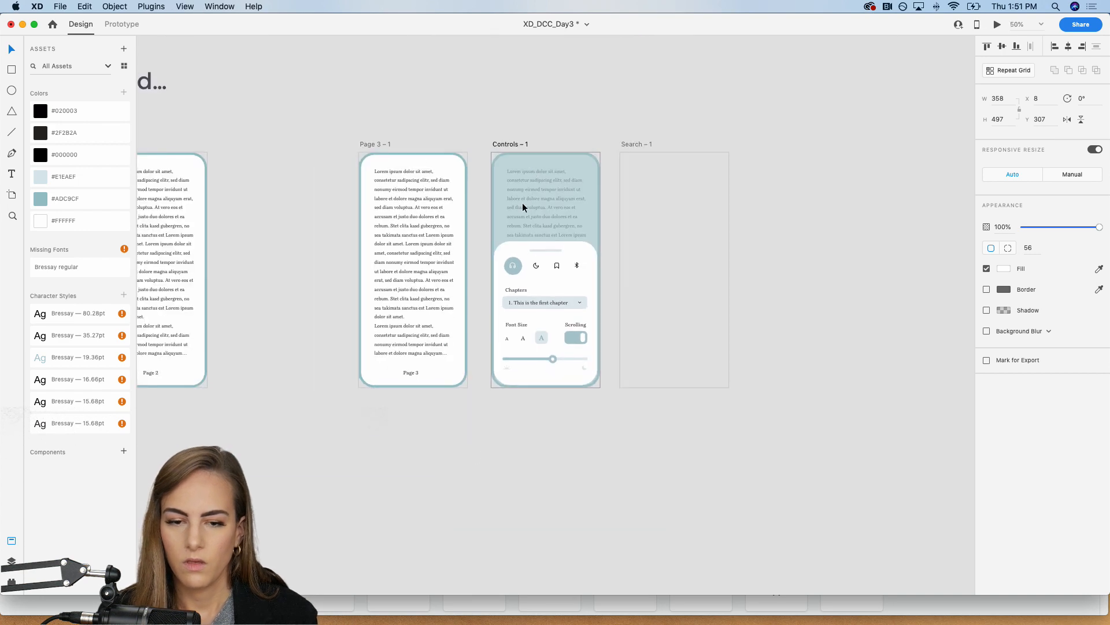
pyautogui.click(466, 537)
# Step: Switch to prototyping and select the Page 3 – 1 artboard with its overlay interaction to Controls – 1
pyautogui.press('super+equal')
pyautogui.scroll(1, 463, 529)
pyautogui.hscroll(-1, 464, 529)
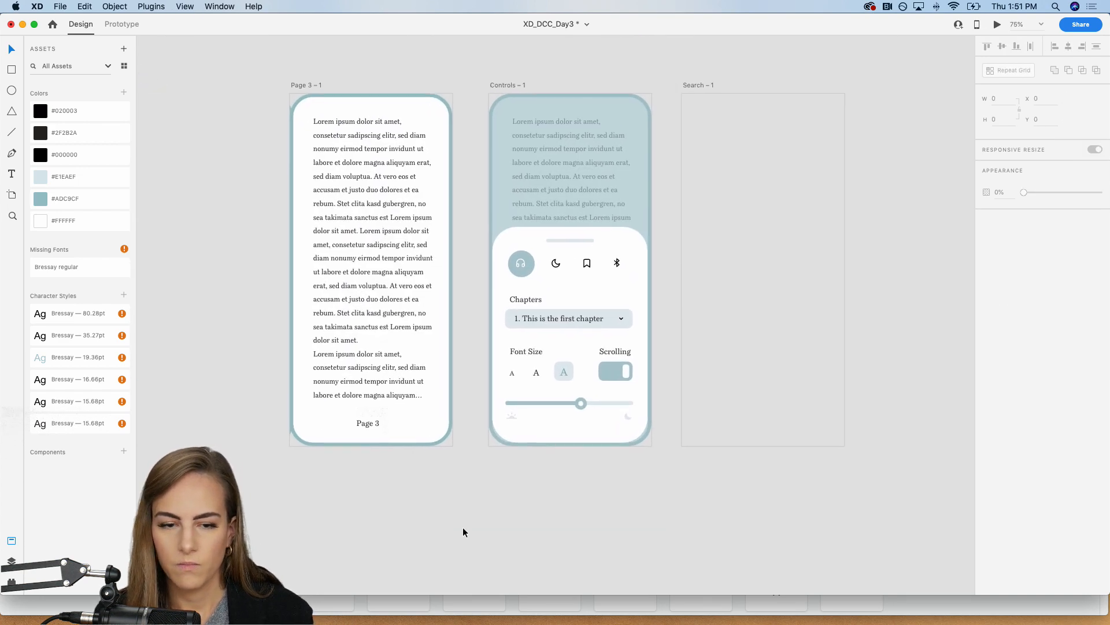
pyautogui.hotkey('ctrl', 'Tab')
pyautogui.click(304, 84)
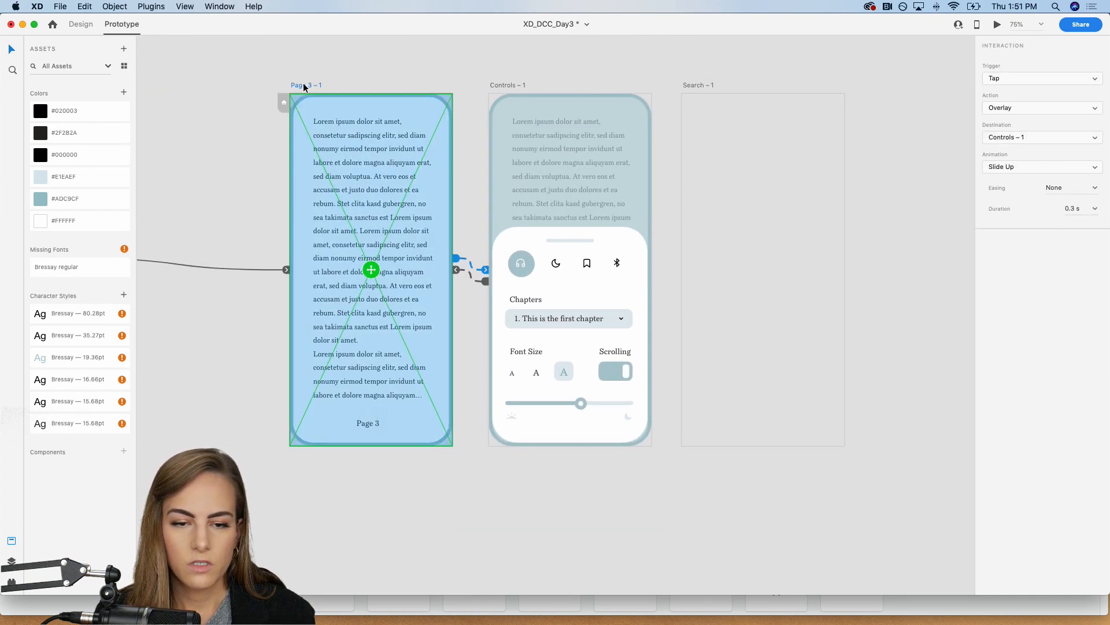
pyautogui.press('super+equal')
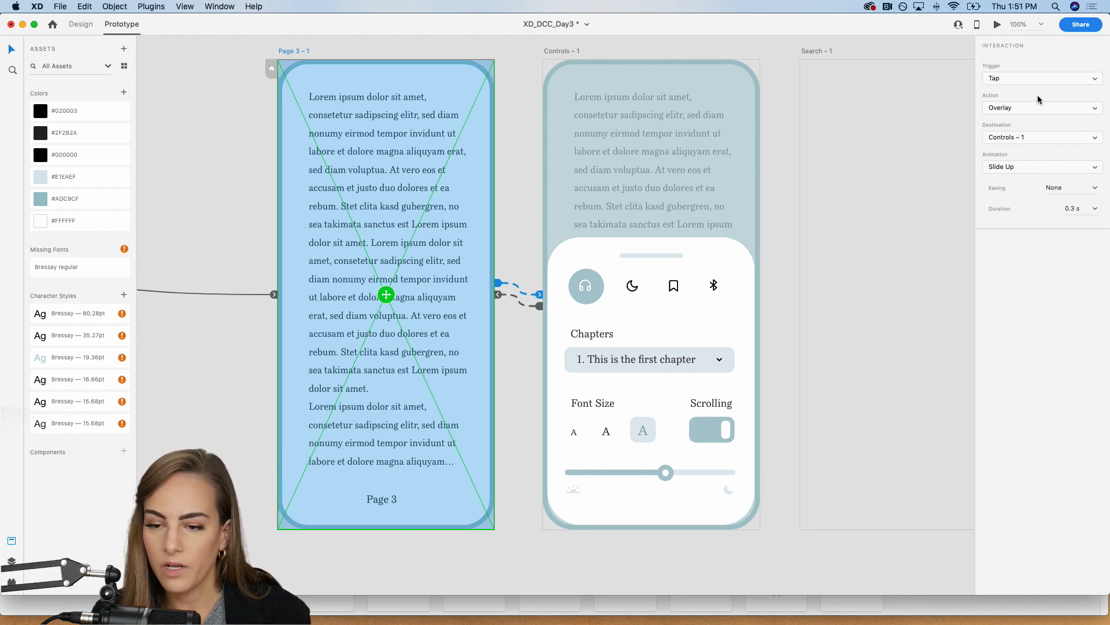
# Step: Try to change the trigger of Page 3 – 1's interaction to Drag
pyautogui.click(1013, 86)
pyautogui.click(1012, 86)
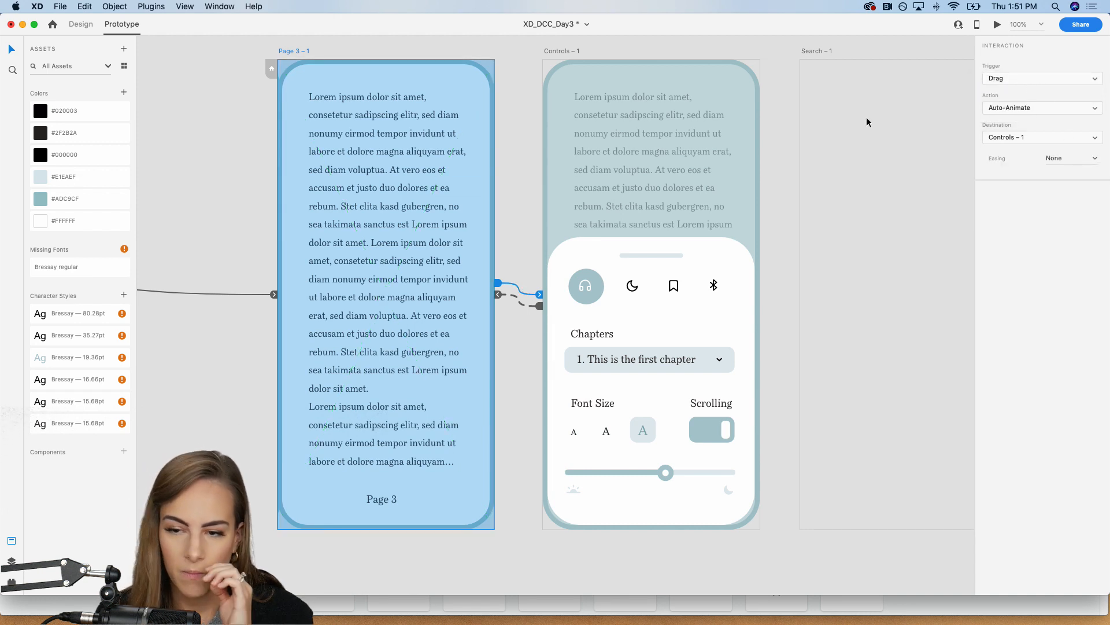
pyautogui.press('super+z')
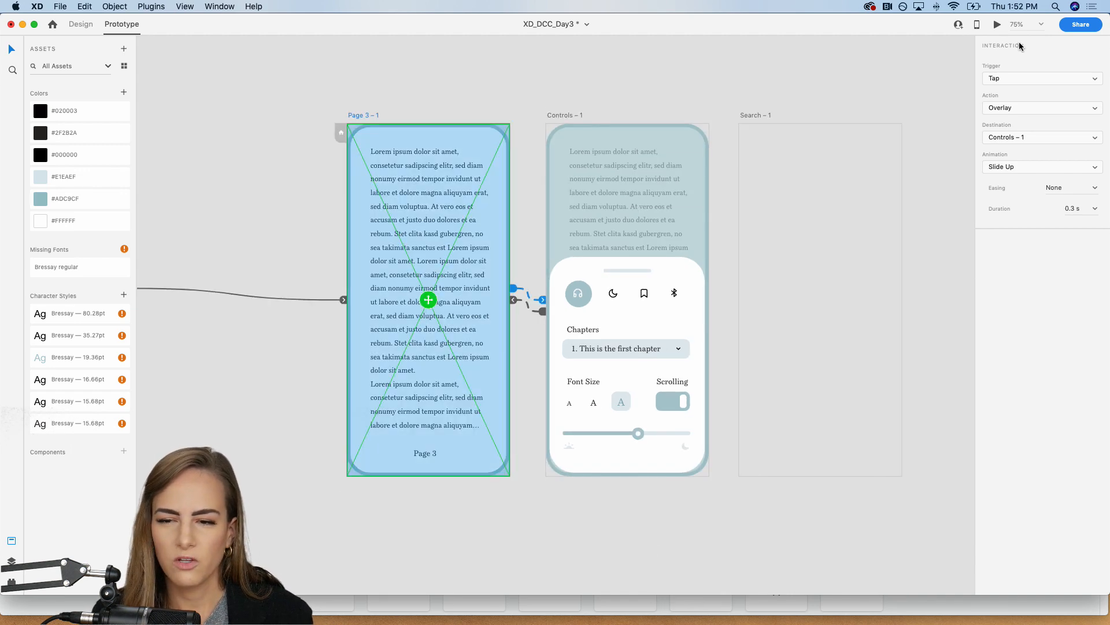
# Step: Preview Page 3 – 1, open and dismiss the Controls overlay, and close the preview
pyautogui.click(997, 25)
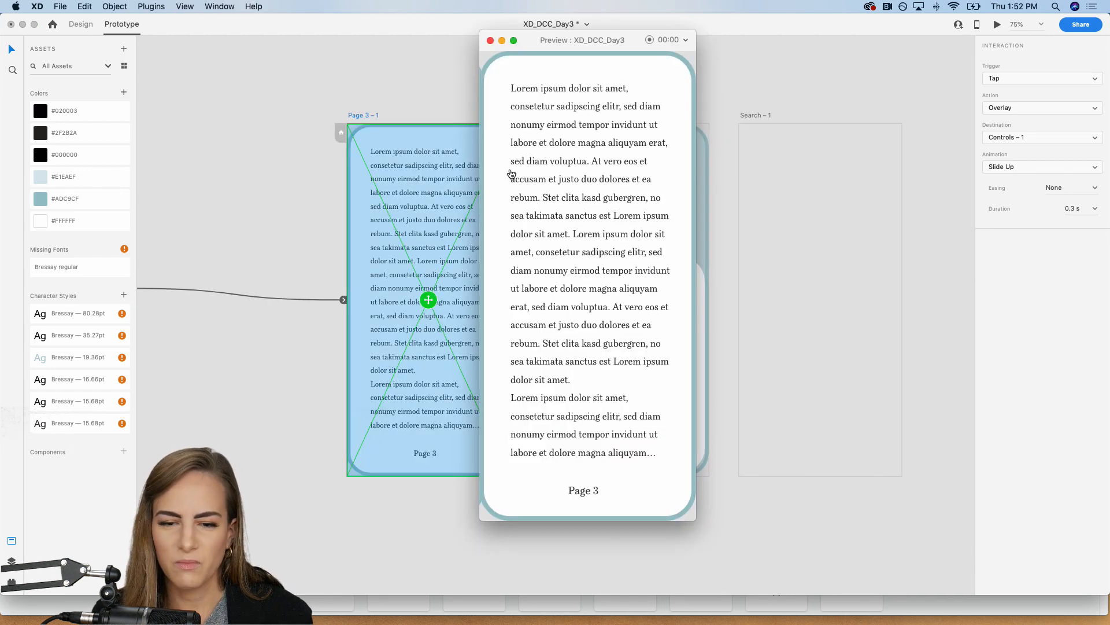
pyautogui.click(574, 364)
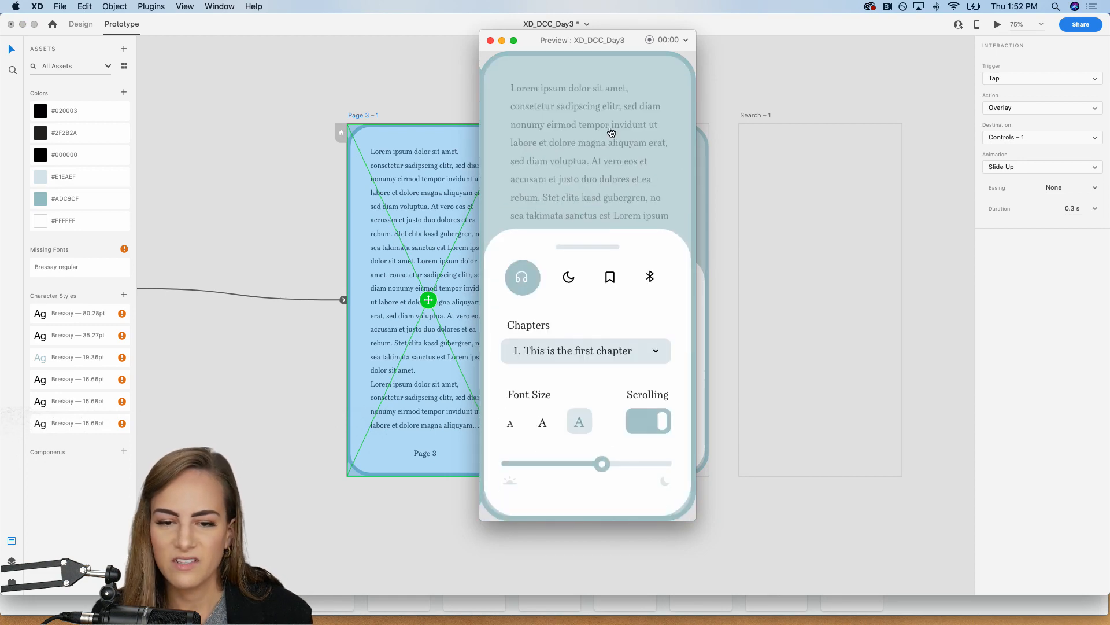
pyautogui.click(610, 456)
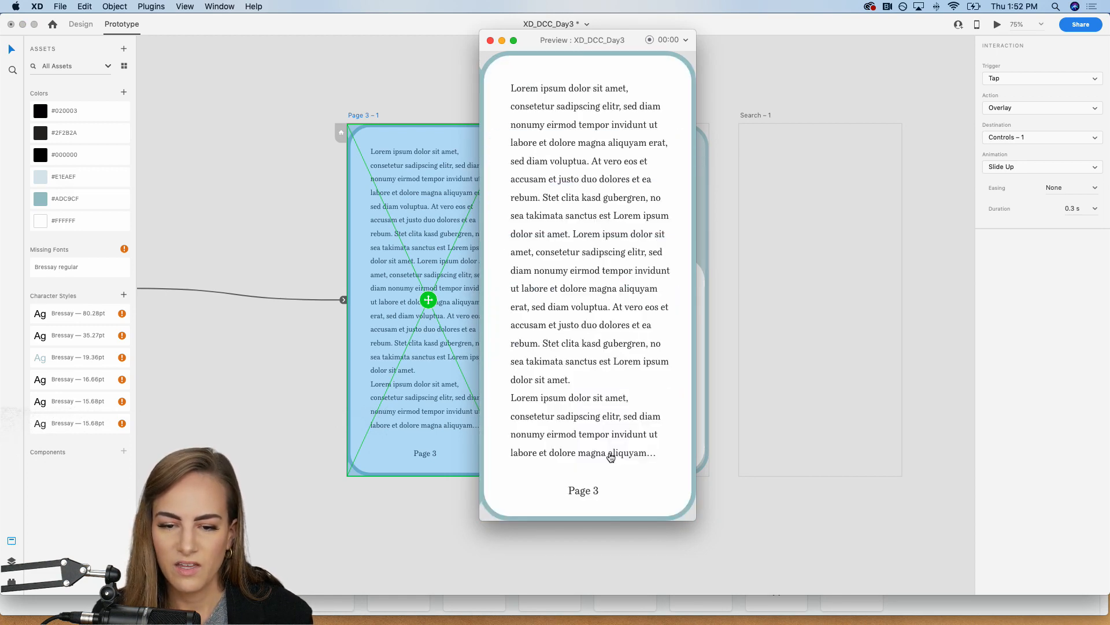
pyautogui.click(489, 41)
# Step: Remove the copied page with its body text from behind the tinted overlay on the Controls – 1 artboard
pyautogui.click(710, 103)
pyautogui.moveTo(634, 160); pyautogui.dragTo(684, 162)
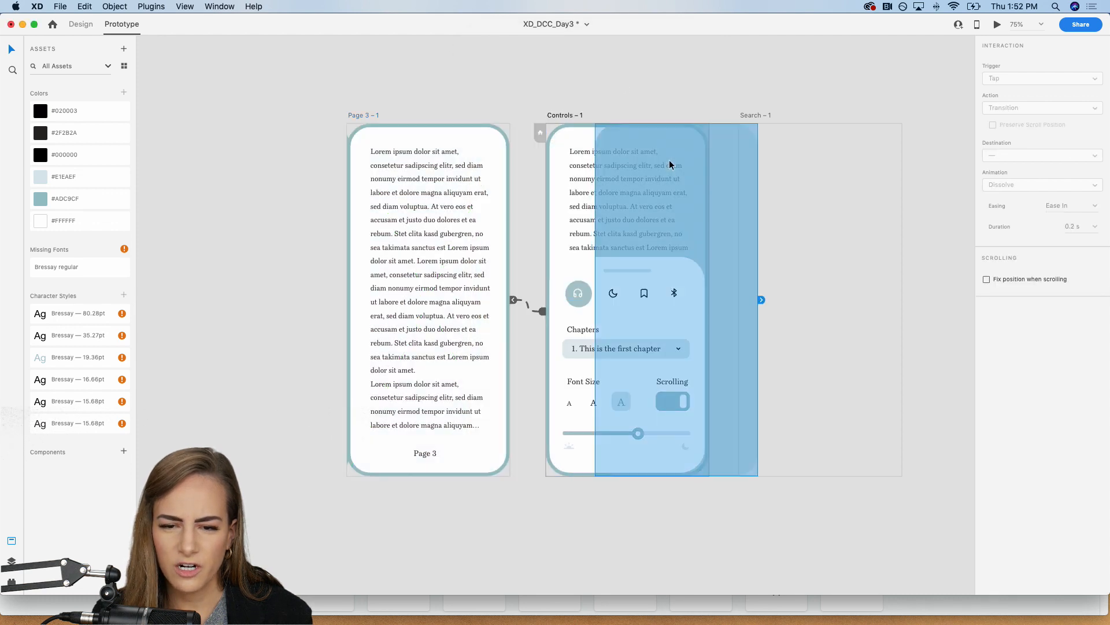
pyautogui.press('super+z')
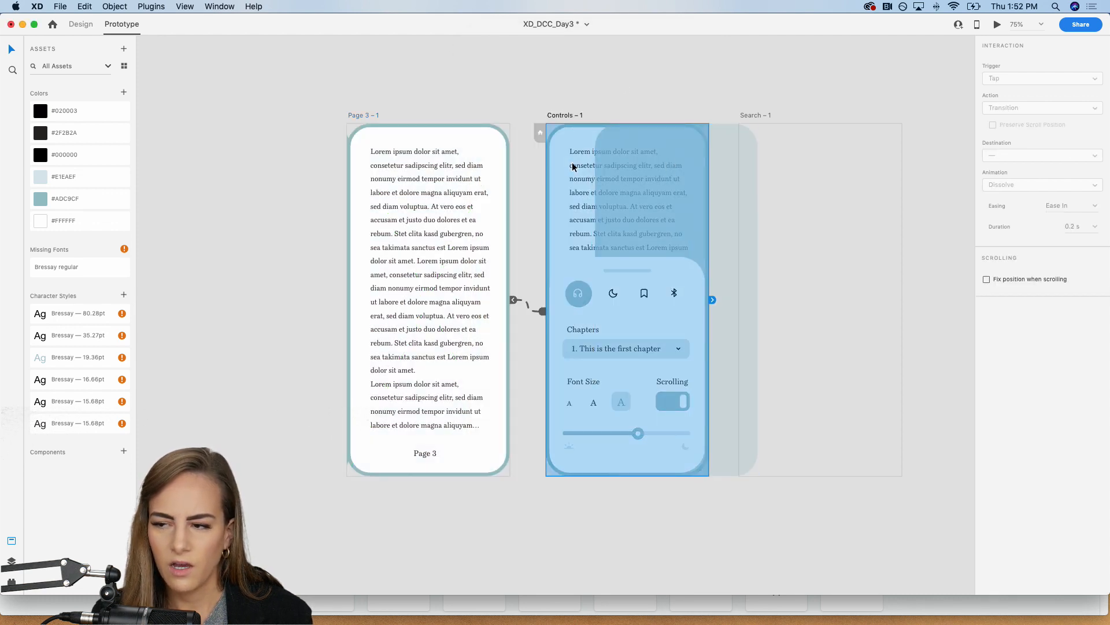
pyautogui.moveTo(572, 166)
pyautogui.mouseDown()
pyautogui.moveTo(590, 165)
pyautogui.moveTo(577, 158)
pyautogui.mouseUp()
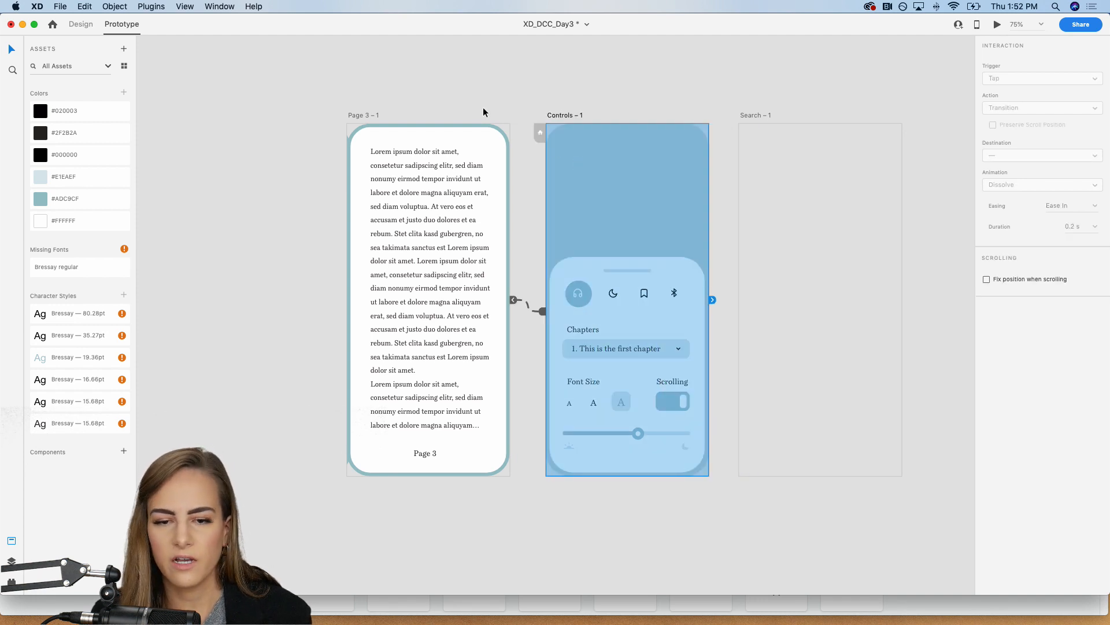
pyautogui.click(397, 106)
# Step: Preview Page 3 – 1 again to check the Controls overlay without the copied page, and close the preview
pyautogui.click(354, 116)
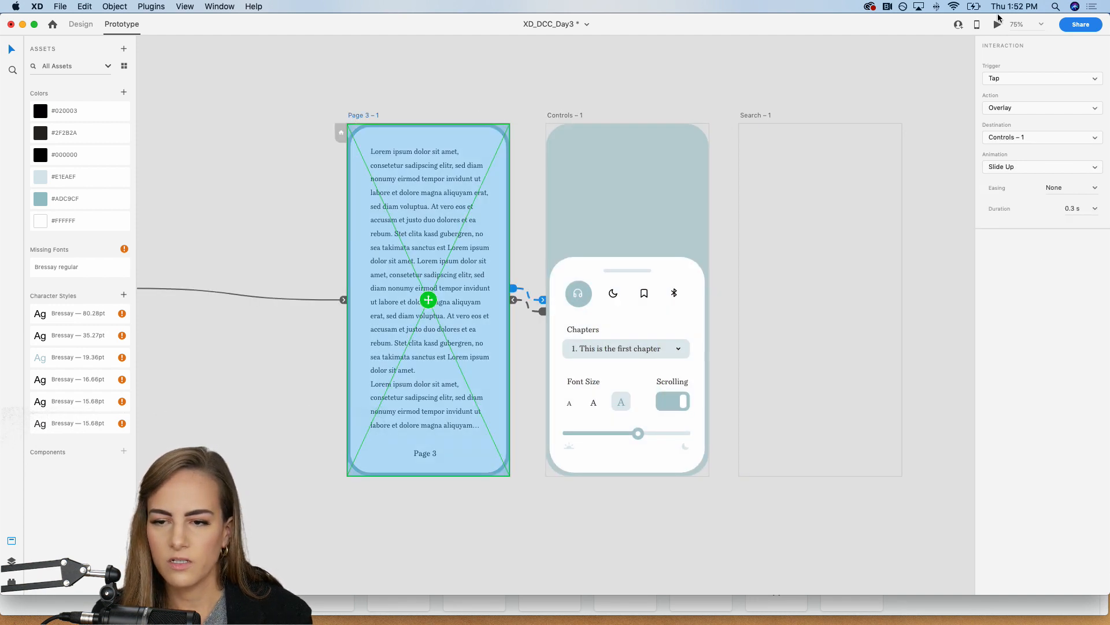
pyautogui.click(998, 24)
pyautogui.click(587, 422)
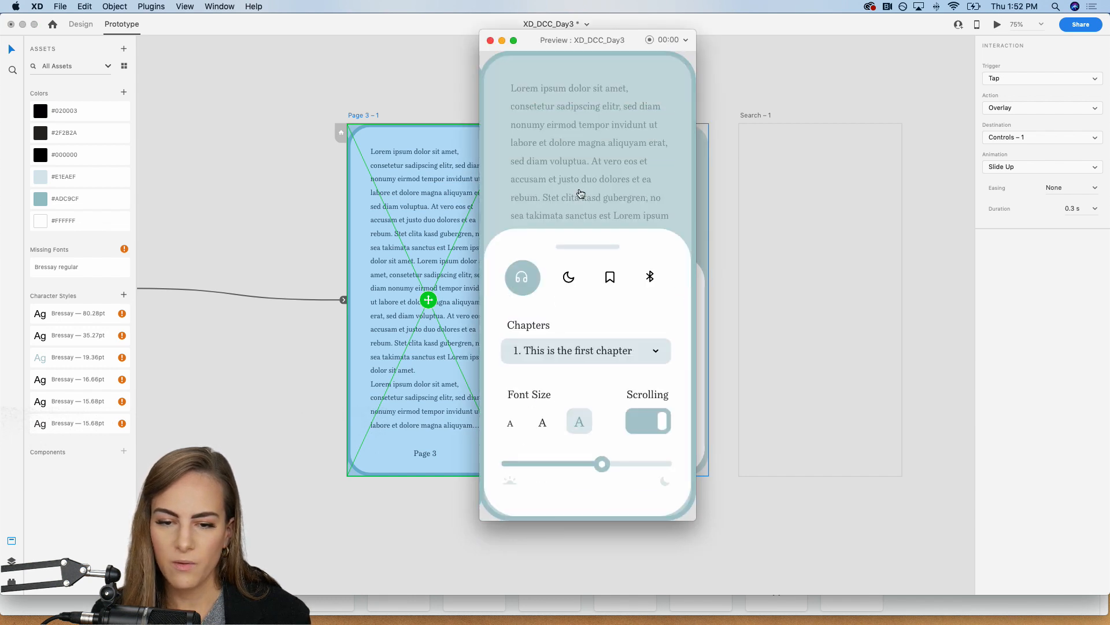
pyautogui.click(606, 154)
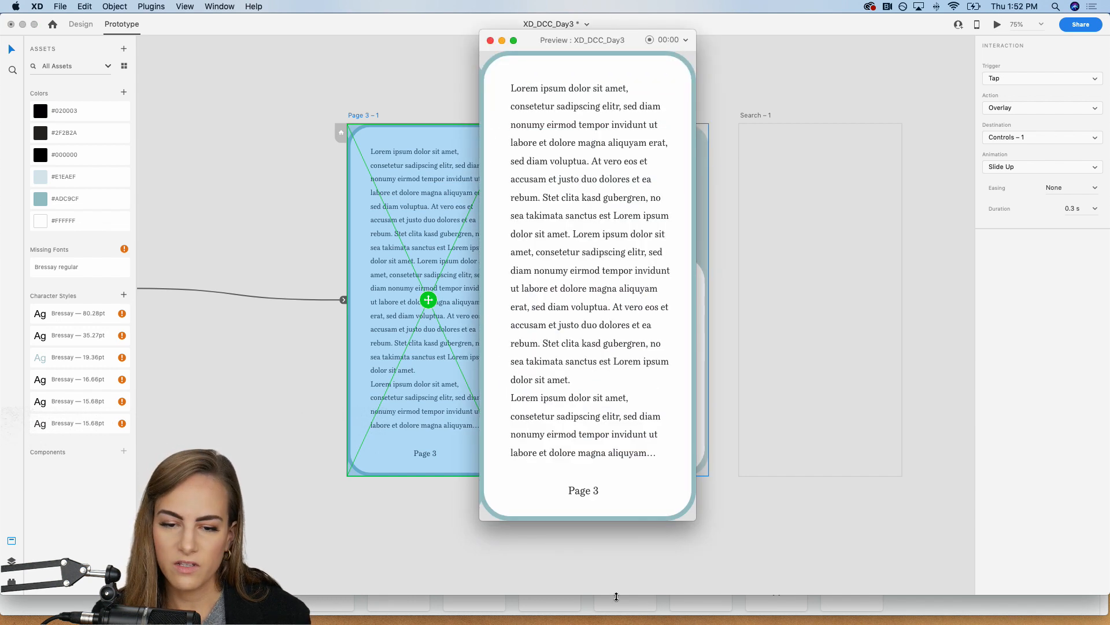
pyautogui.click(490, 40)
# Step: Save the XD_DCC_Day3 document
pyautogui.click(481, 54)
pyautogui.press('super+minus')
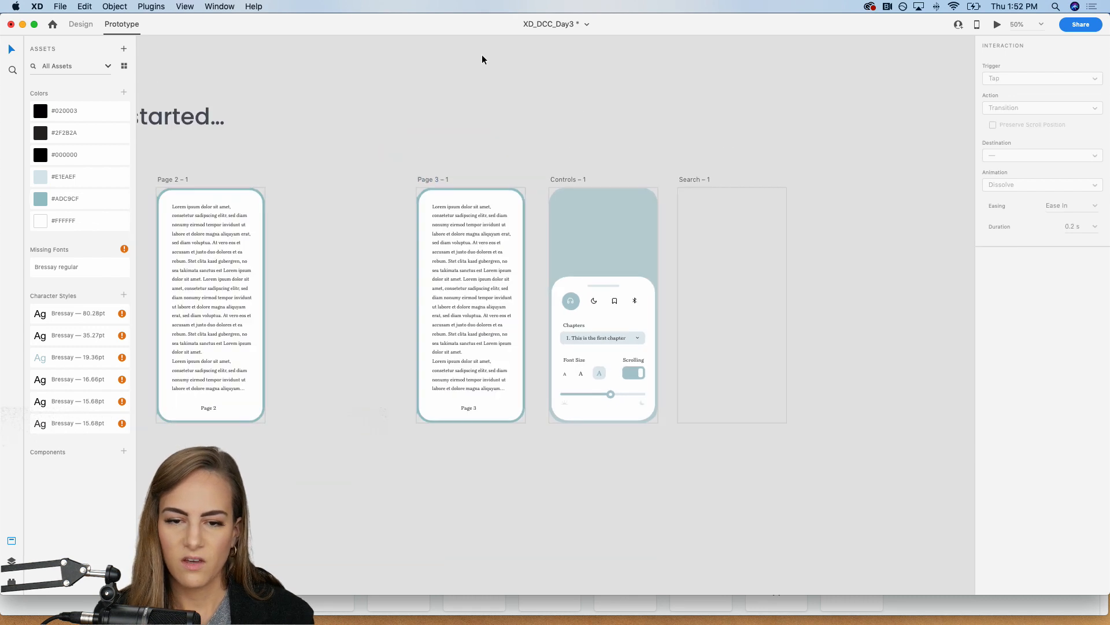
pyautogui.hscroll(-2, 847, 148)
pyautogui.hscroll(-10, 801, 185)
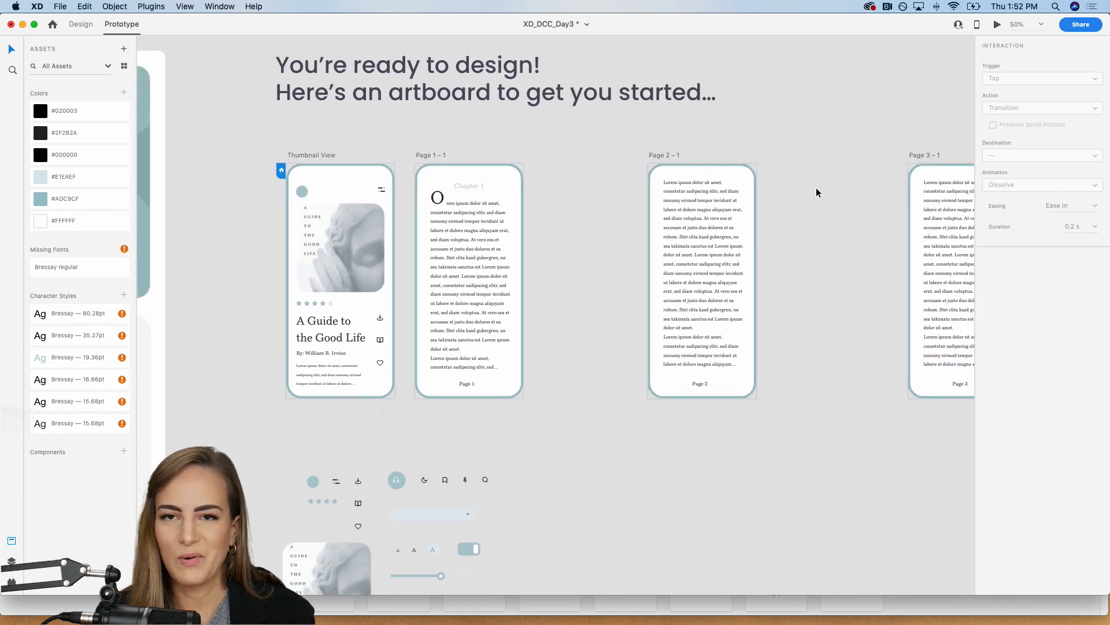
pyautogui.press('super+s')
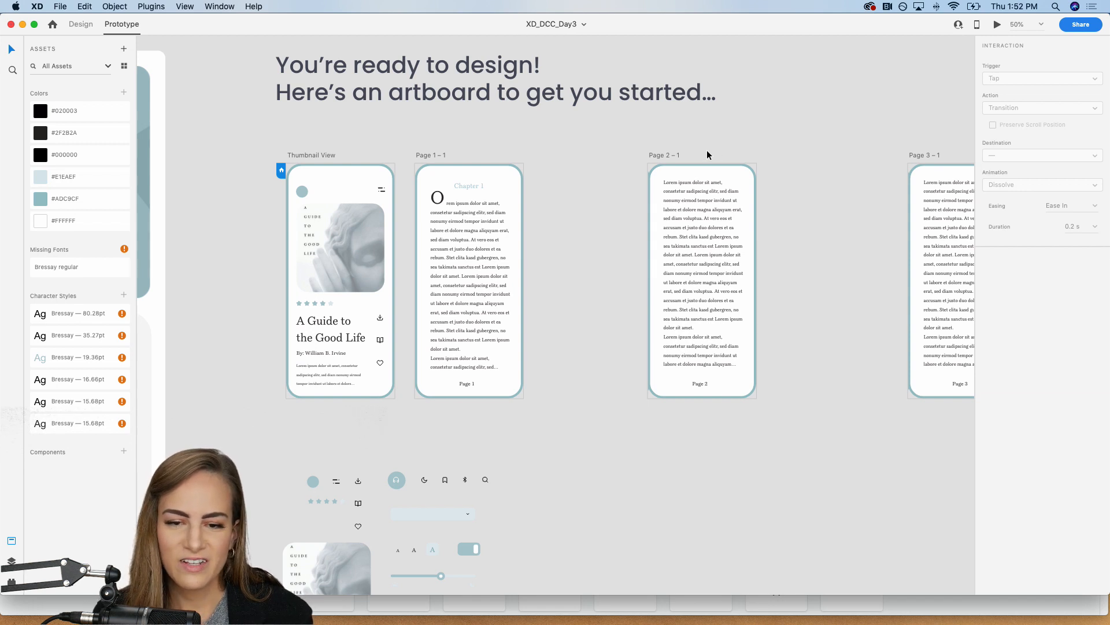
# Step: Preview the prototype from Thumbnail View, go through Pages 1 to 3 and open the Controls overlay
pyautogui.click(307, 155)
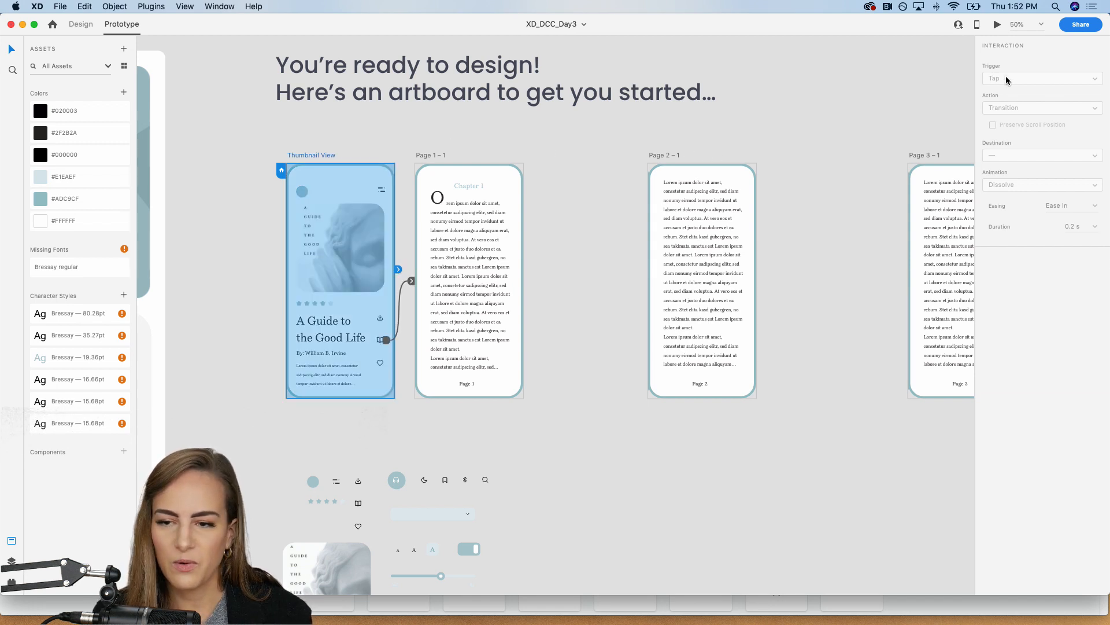
pyautogui.click(997, 25)
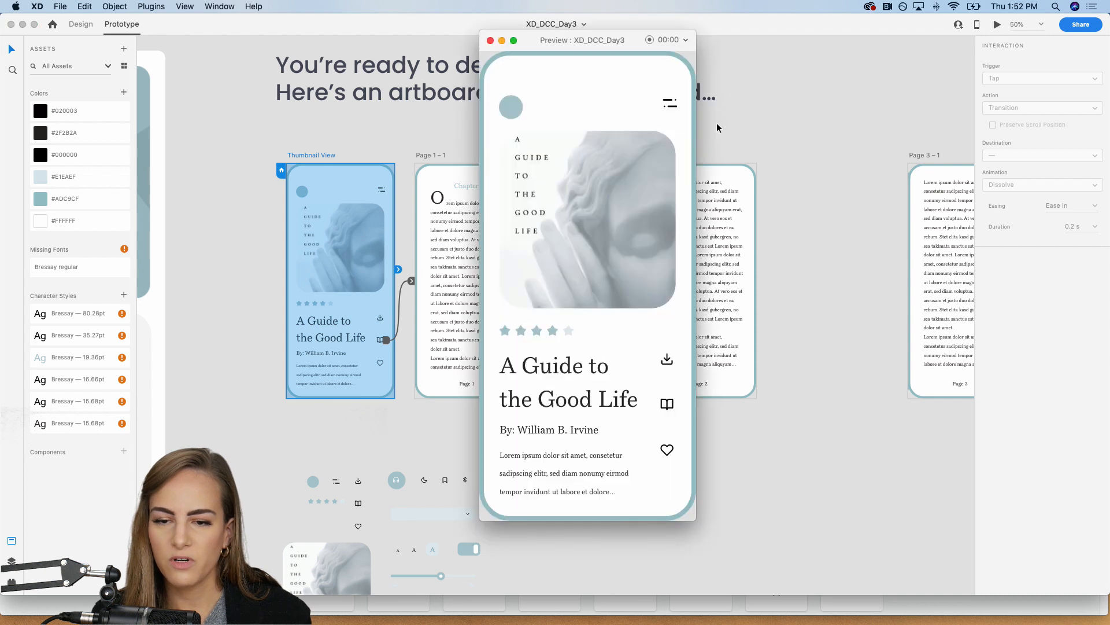
pyautogui.click(667, 406)
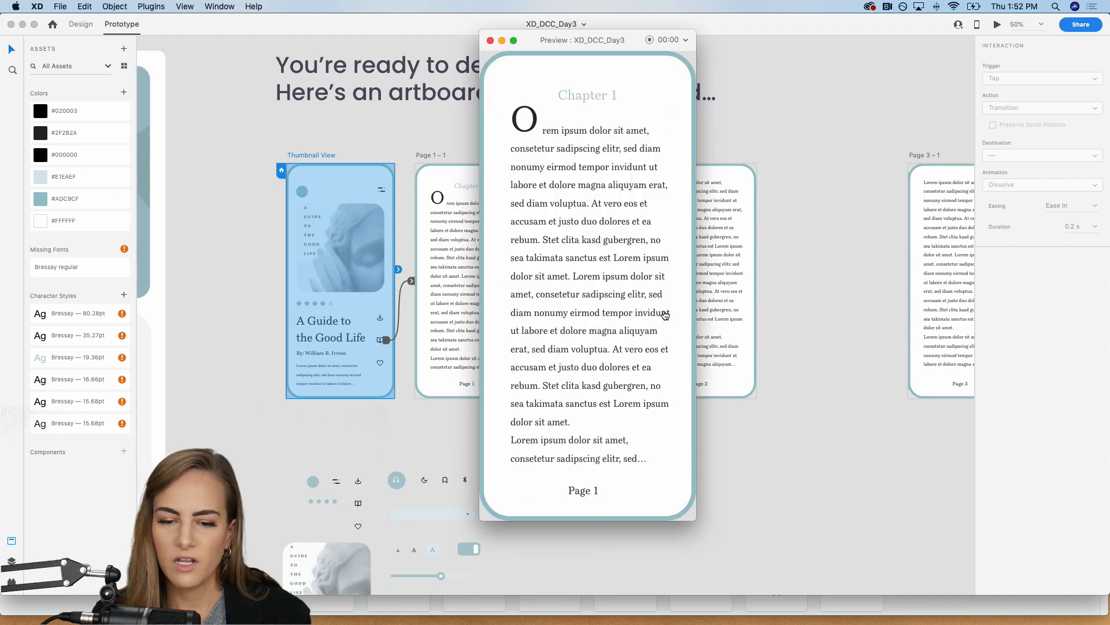
pyautogui.click(672, 282)
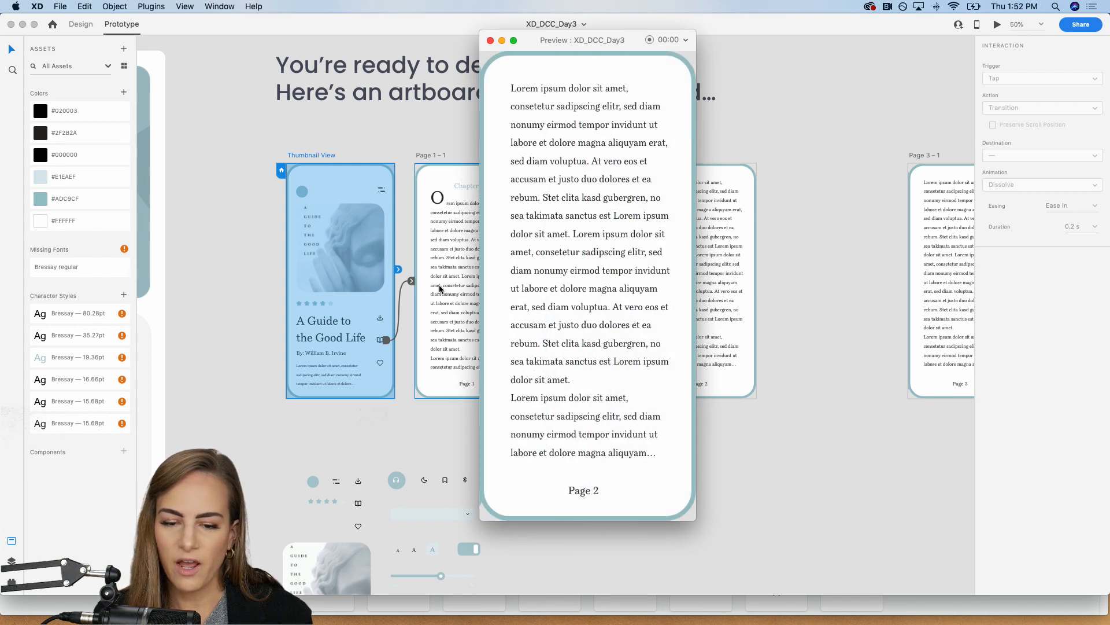
pyautogui.click(667, 286)
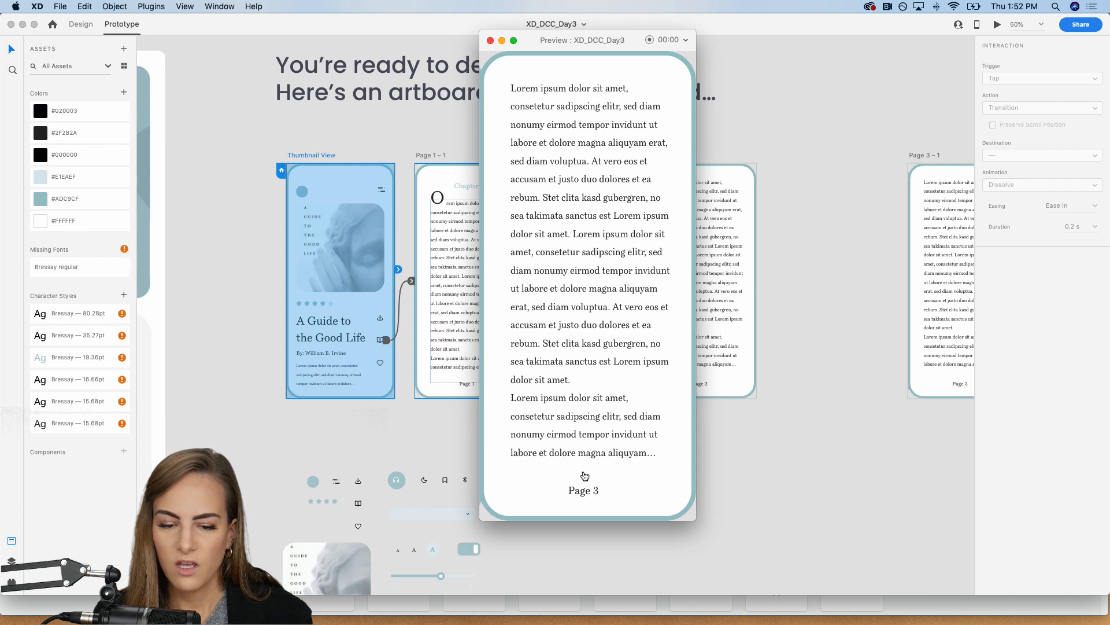
pyautogui.click(570, 372)
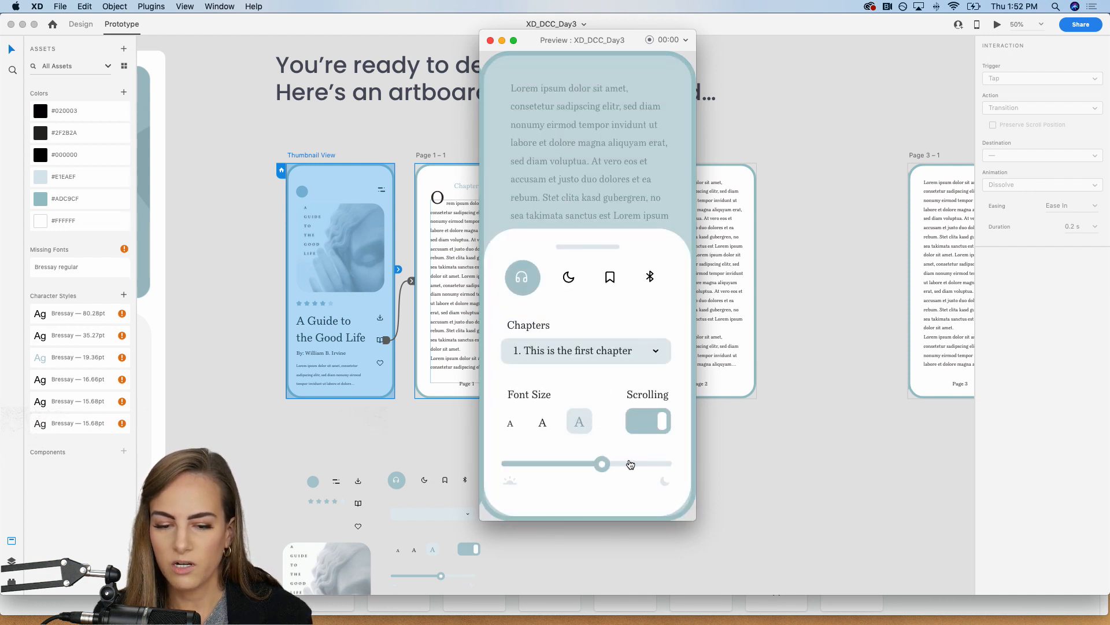
# Step: Dismiss the Controls overlay in the preview, close the preview and clear the artboard selection
pyautogui.click(575, 230)
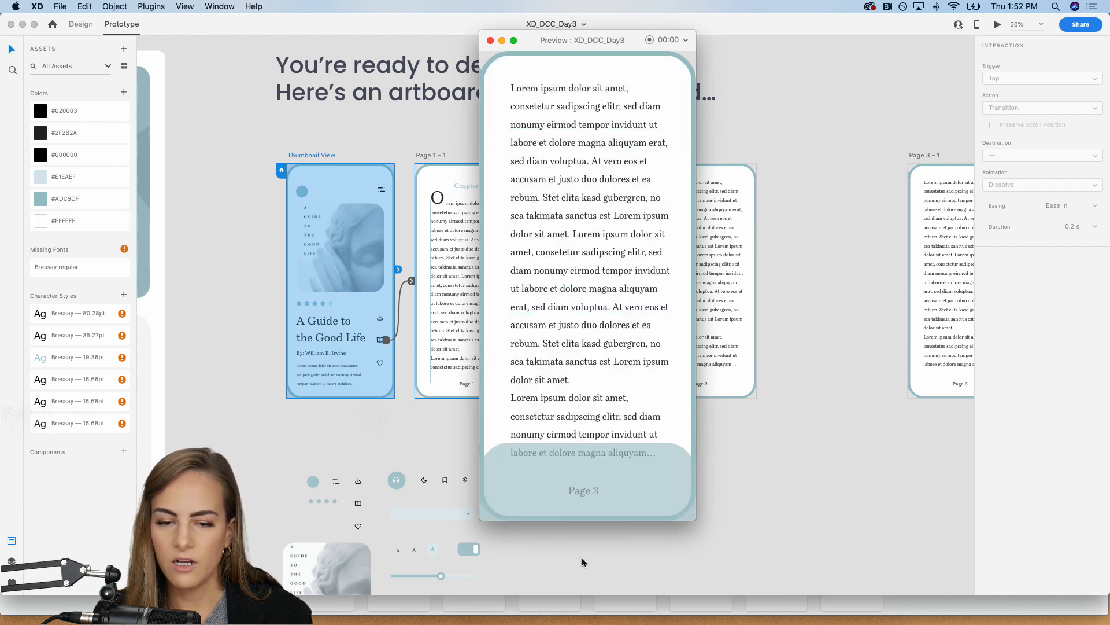
pyautogui.click(490, 40)
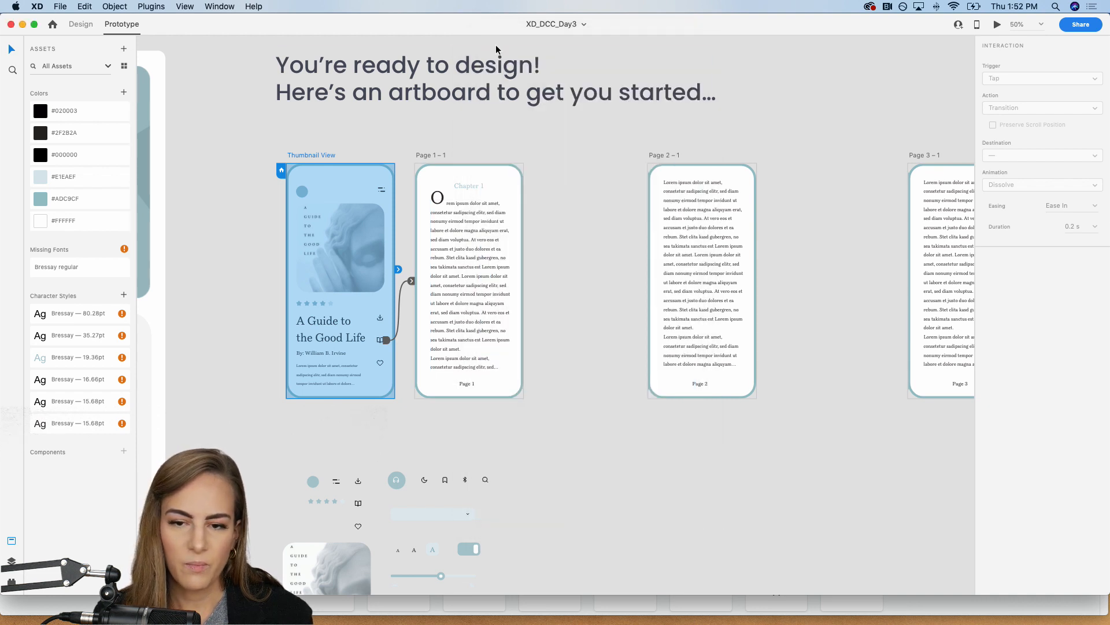
pyautogui.click(796, 136)
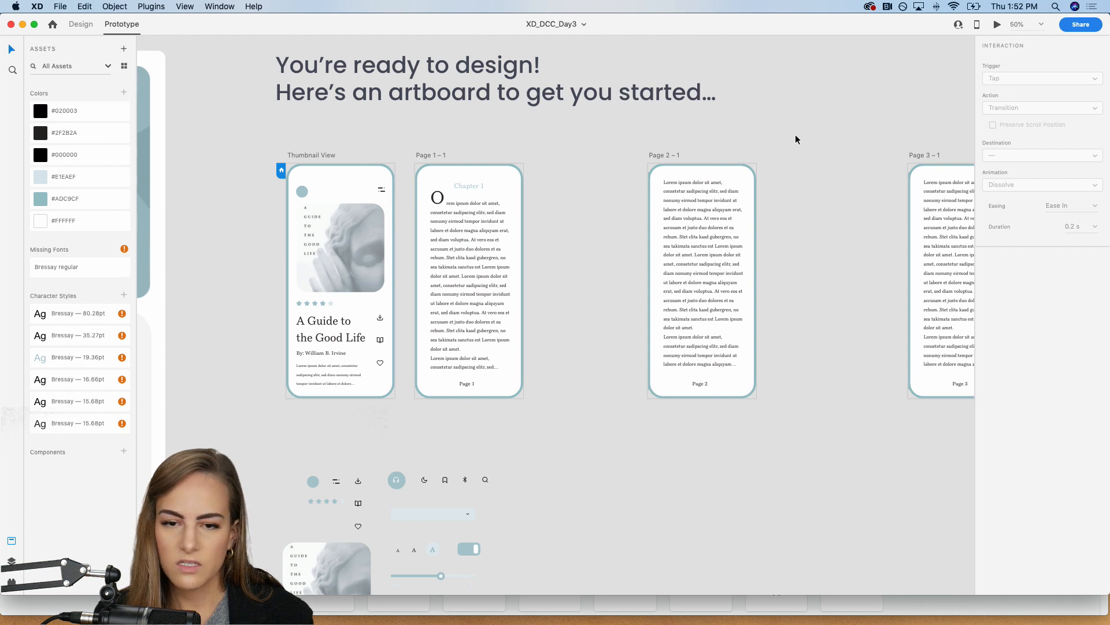
pyautogui.click(59, 5)
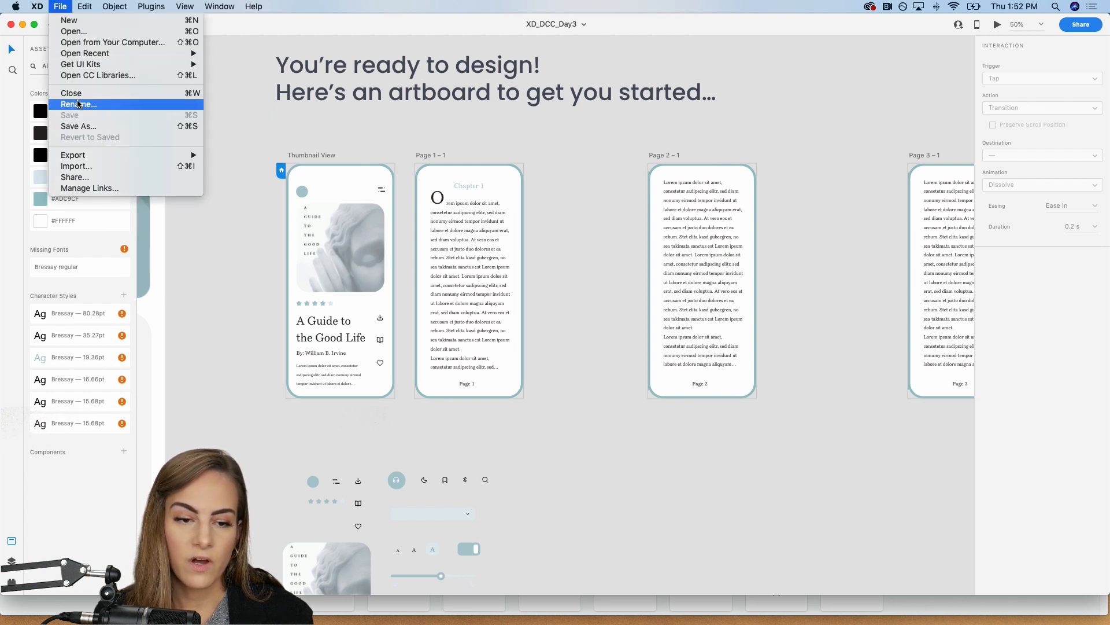
pyautogui.click(312, 140)
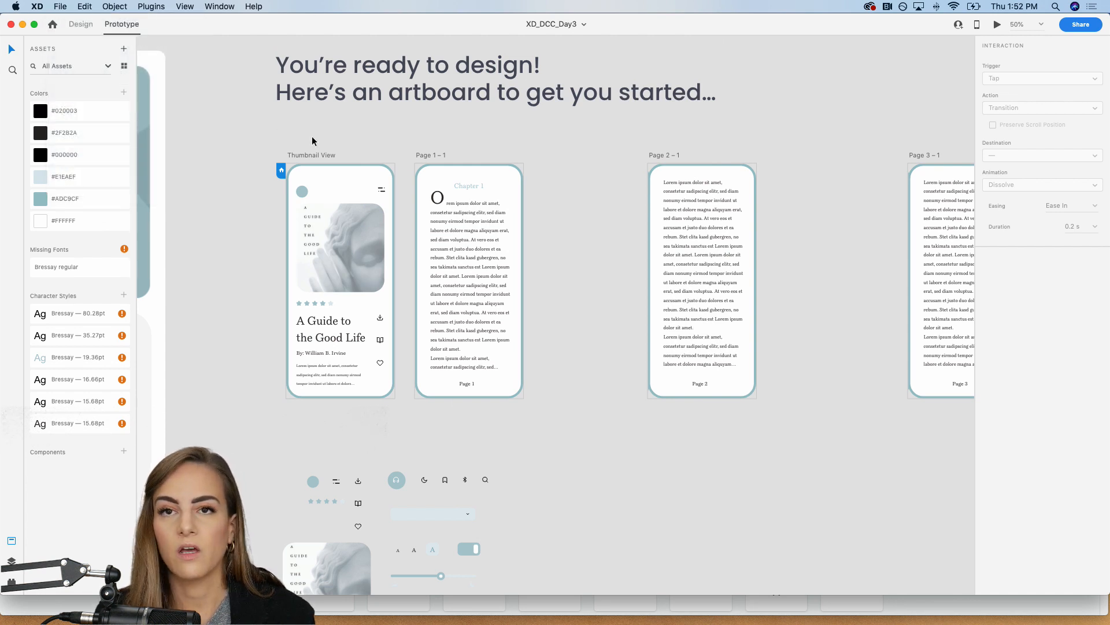
# Step: Switch to Chrome, go to your own Behance profile and open the XD DCC Aug 19-30 project for editing
pyautogui.moveTo(383, 622)
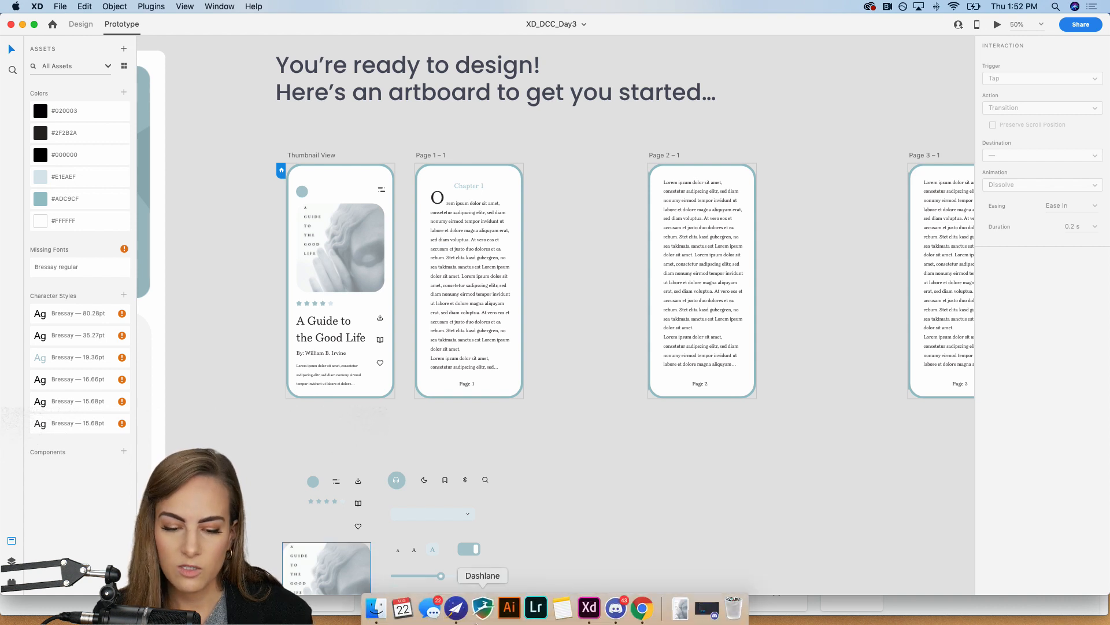
pyautogui.click(650, 616)
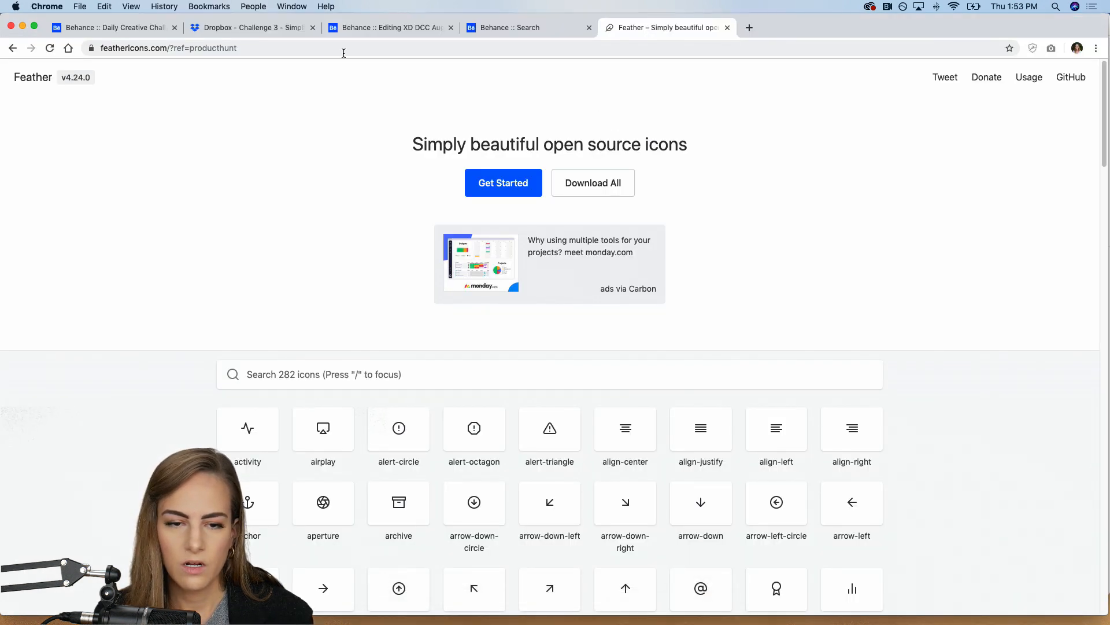
pyautogui.click(347, 29)
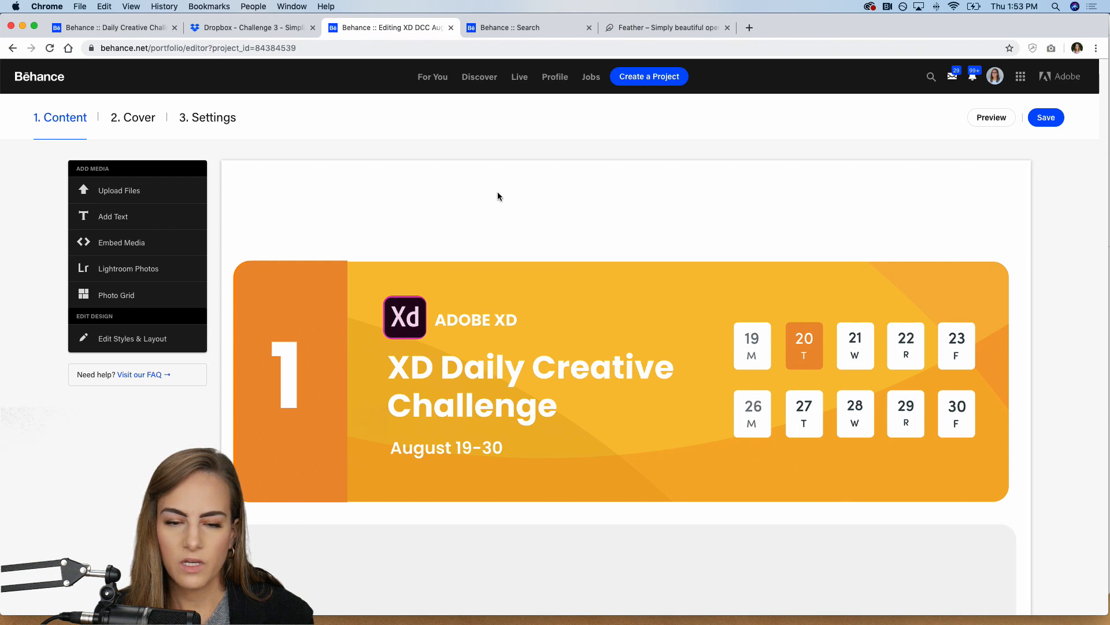
pyautogui.moveTo(995, 86)
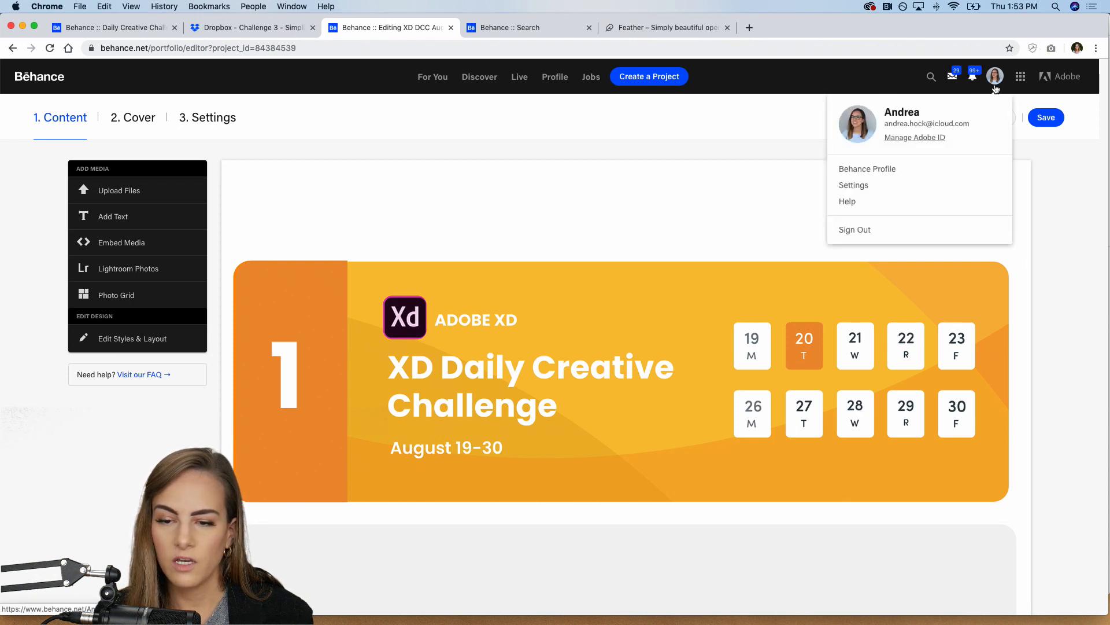
pyautogui.click(995, 88)
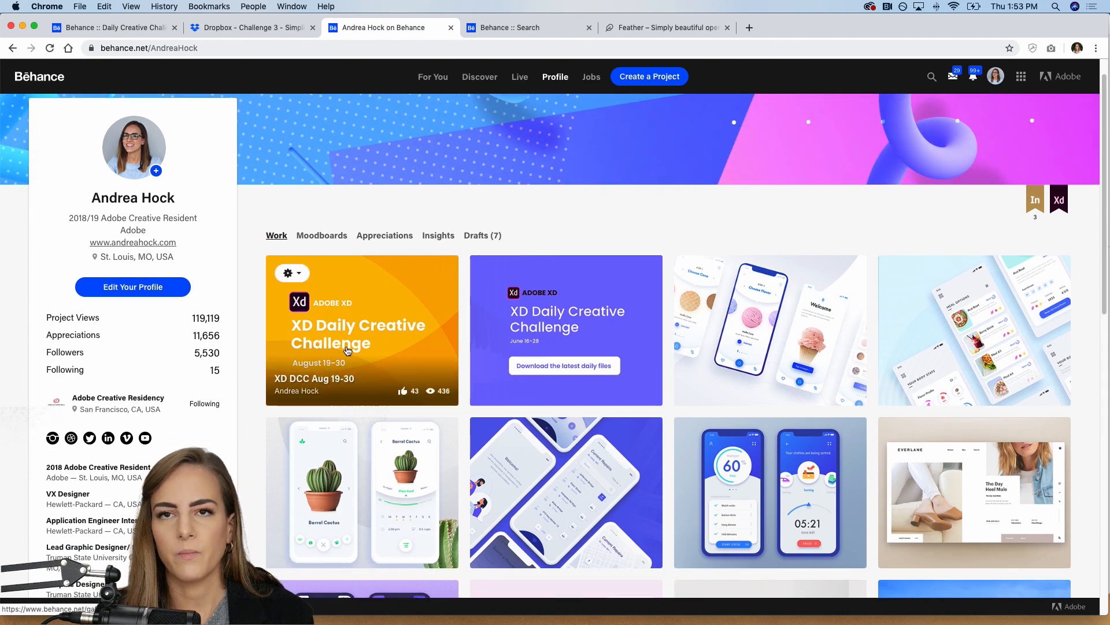
pyautogui.click(290, 273)
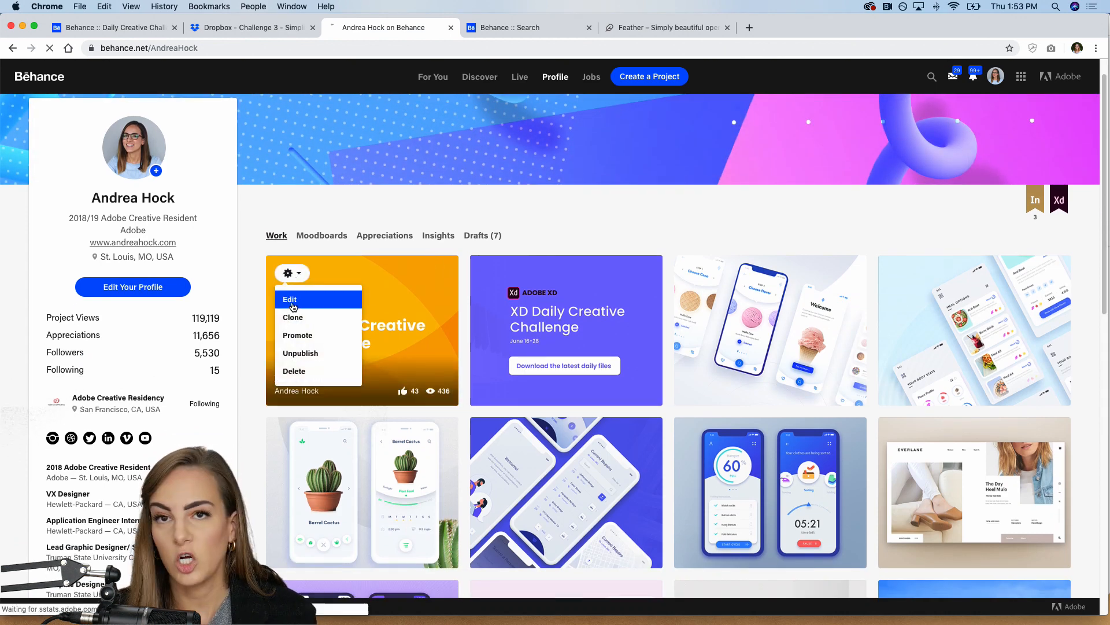
pyautogui.click(295, 301)
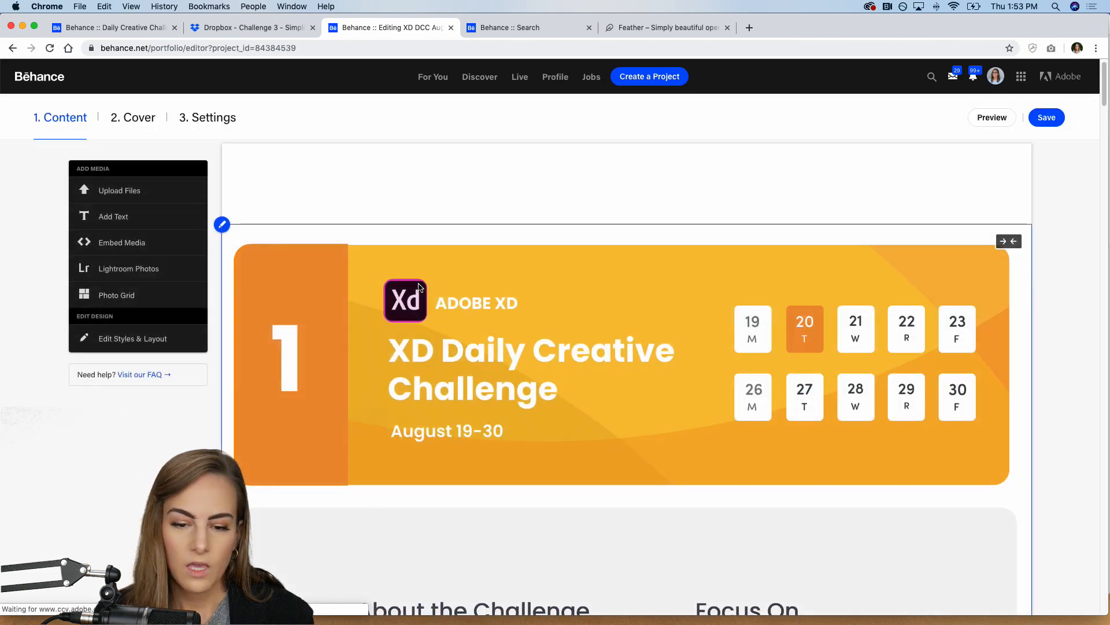
# Step: Review the project content from the Day 1 header to the Day 3 e-reader mockups and prototype video
pyautogui.scroll(-5, 419, 288)
pyautogui.scroll(-20, 418, 287)
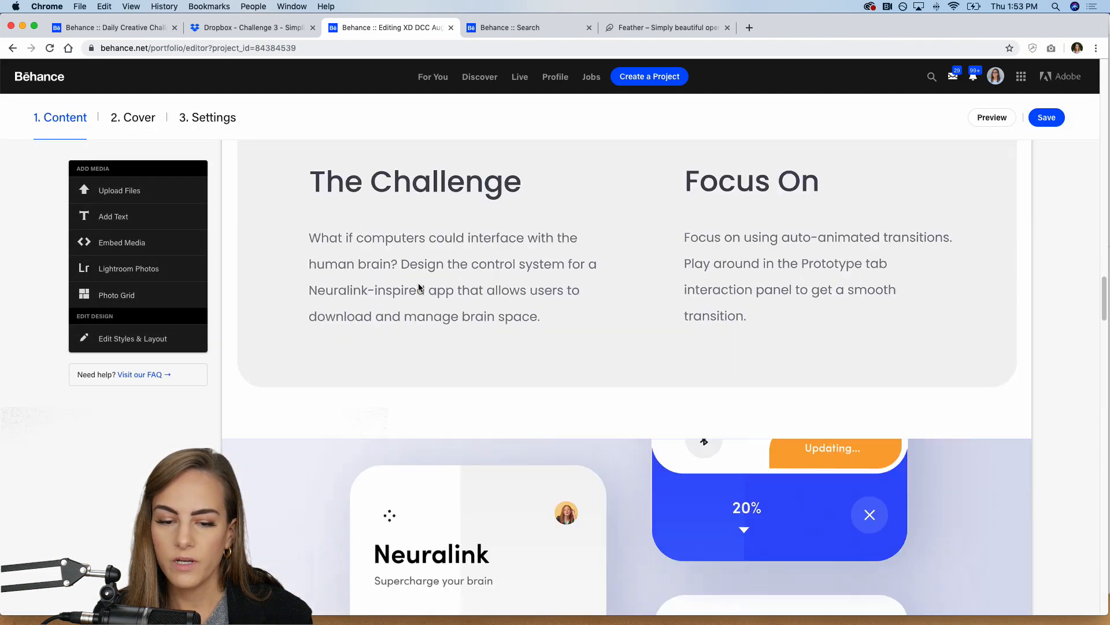
pyautogui.scroll(20, 418, 288)
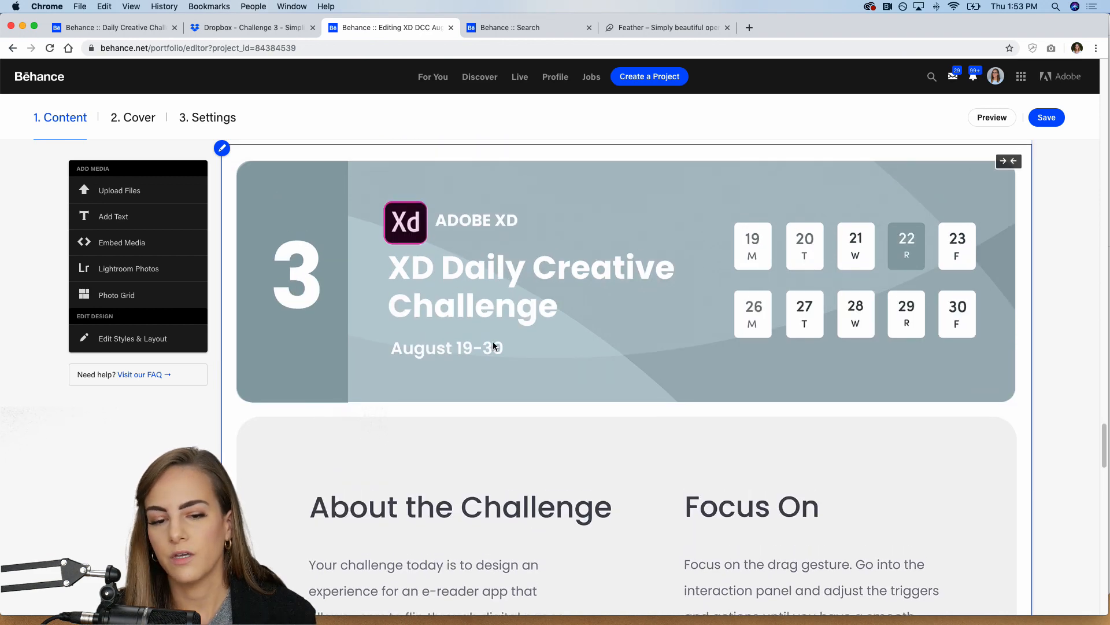
pyautogui.scroll(-3, 697, 296)
pyautogui.scroll(-9, 697, 364)
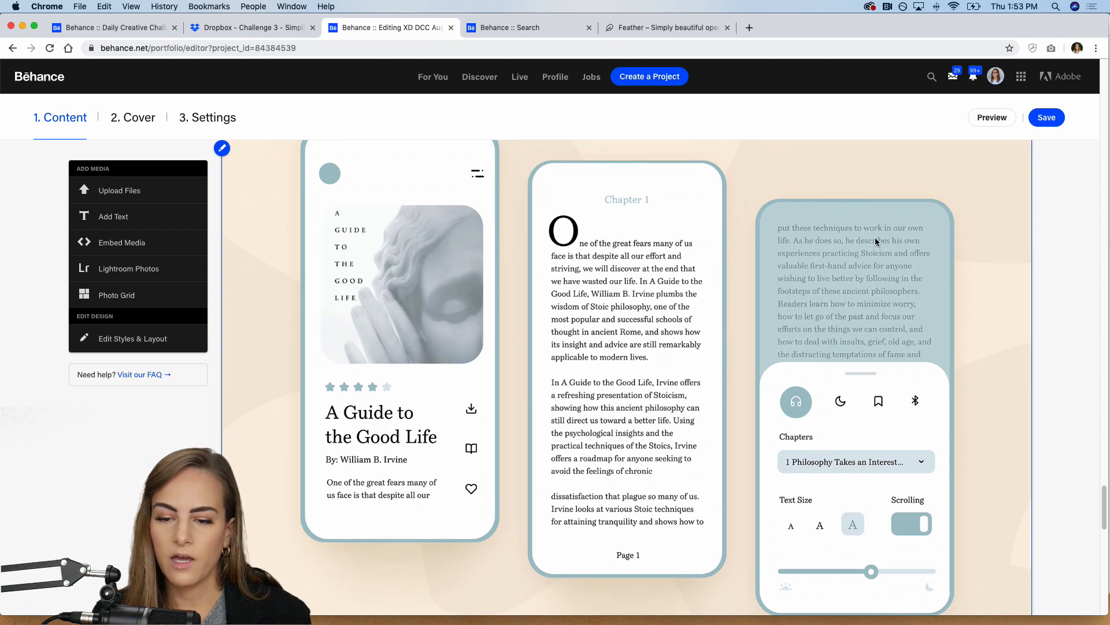
pyautogui.scroll(-10, 734, 333)
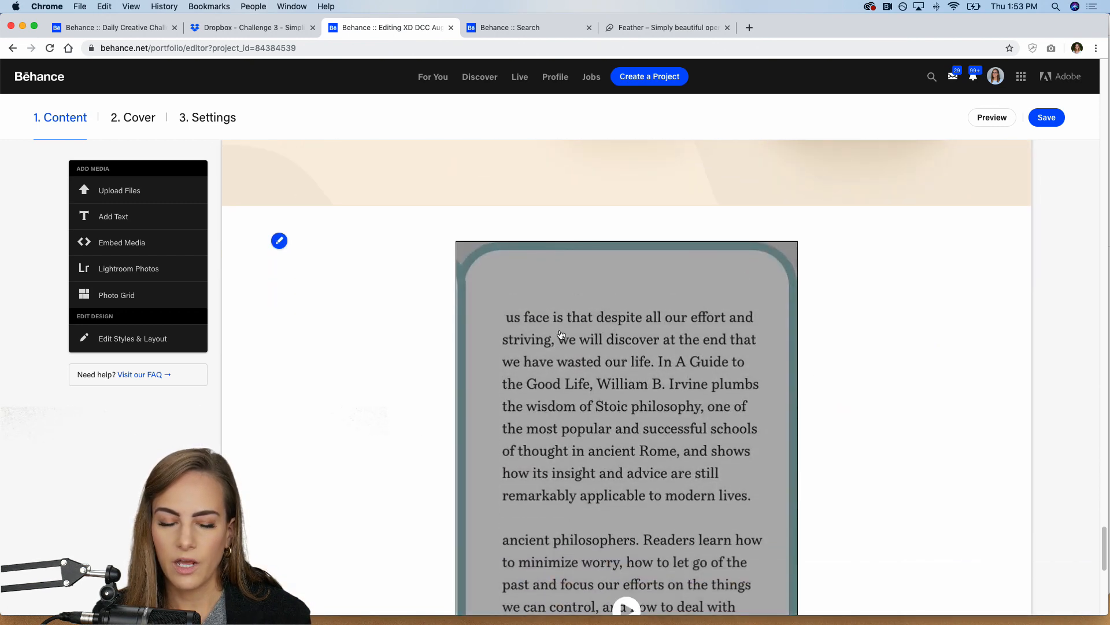
pyautogui.scroll(-2, 560, 335)
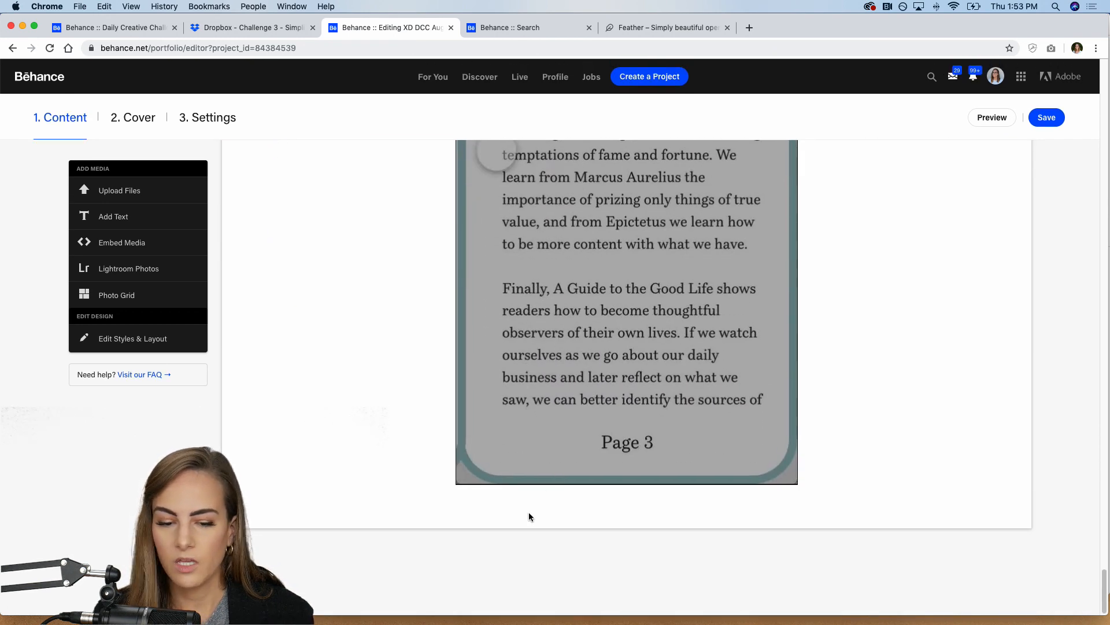
pyautogui.moveTo(565, 501)
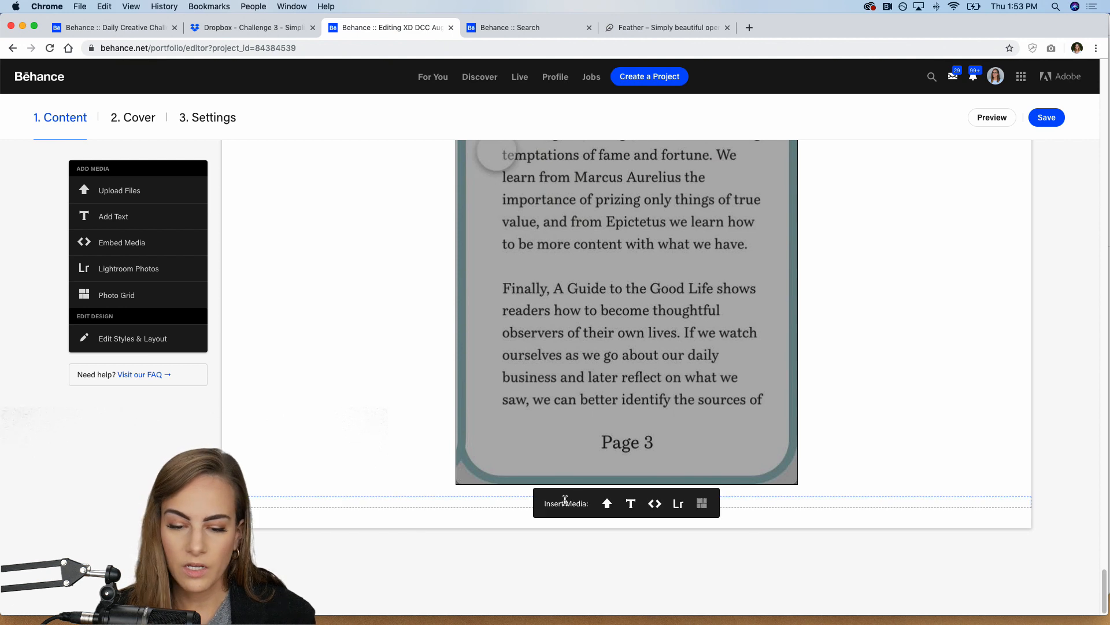
pyautogui.click(607, 504)
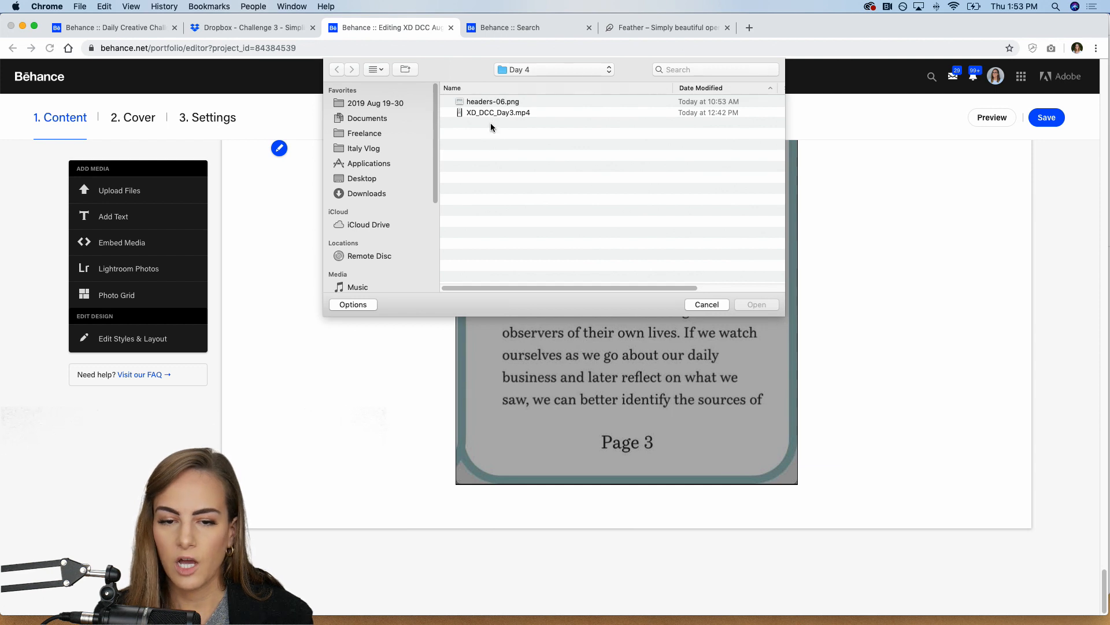
pyautogui.click(706, 305)
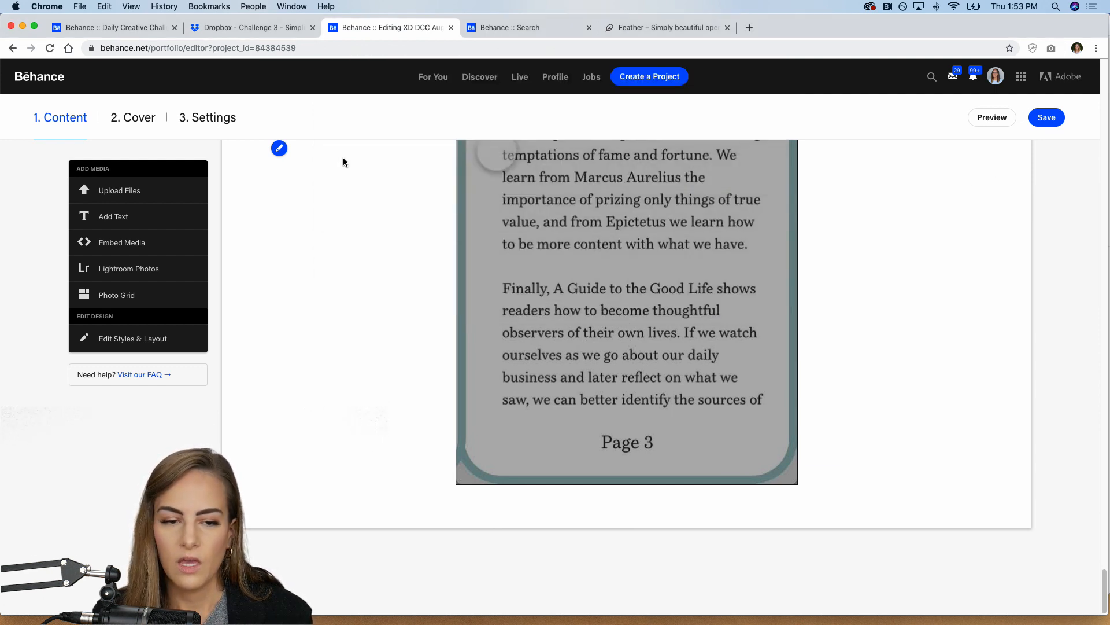
# Step: Check the project's description and keywords in its discoverability settings, and save the settings
pyautogui.click(200, 121)
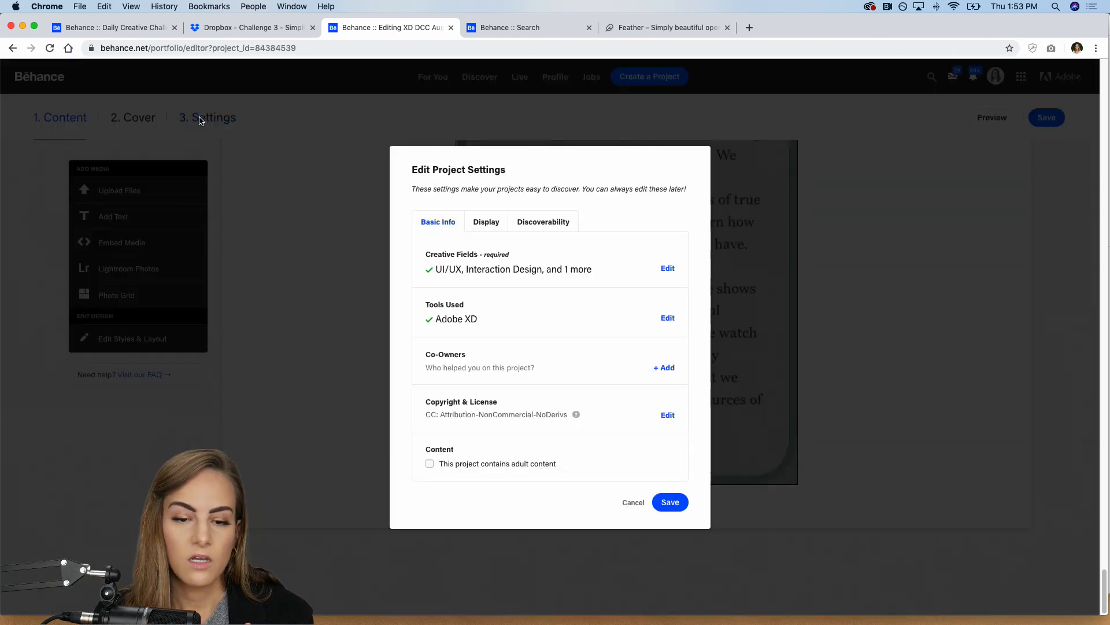
pyautogui.click(525, 221)
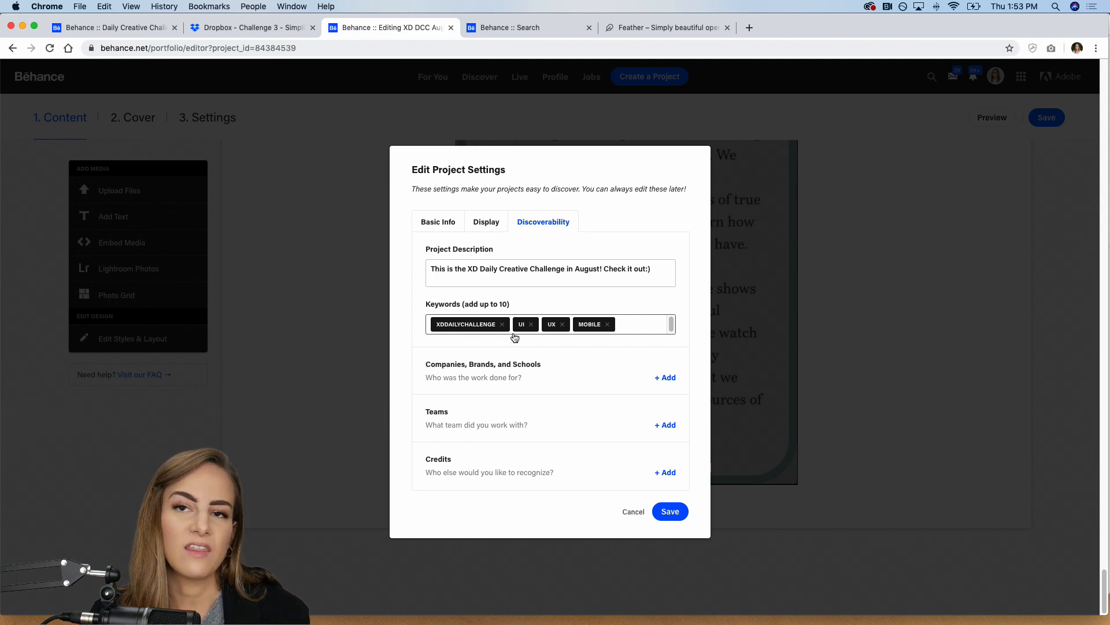
pyautogui.click(677, 509)
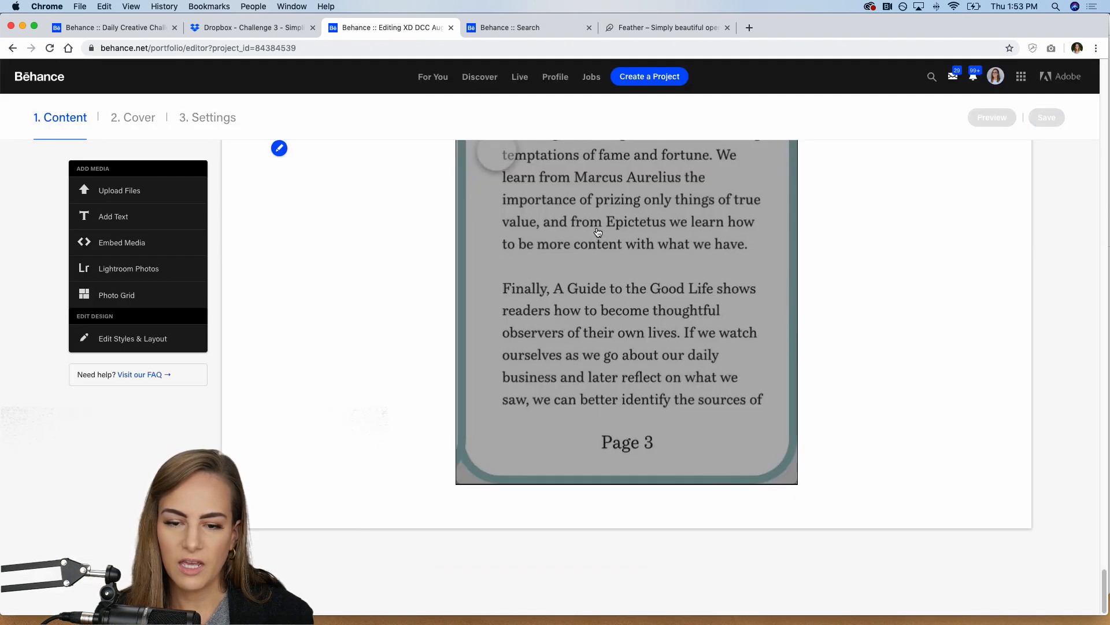
# Step: Return to the start of the project and browse the Behance search results for xddailychallenge projects
pyautogui.scroll(5, 482, 153)
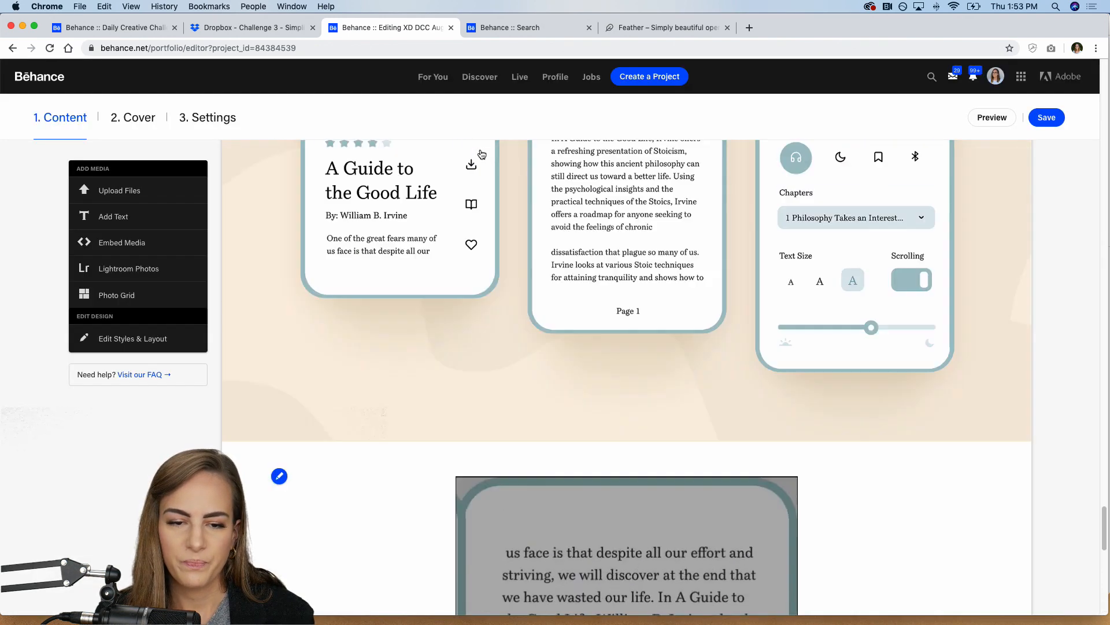
pyautogui.scroll(20, 481, 154)
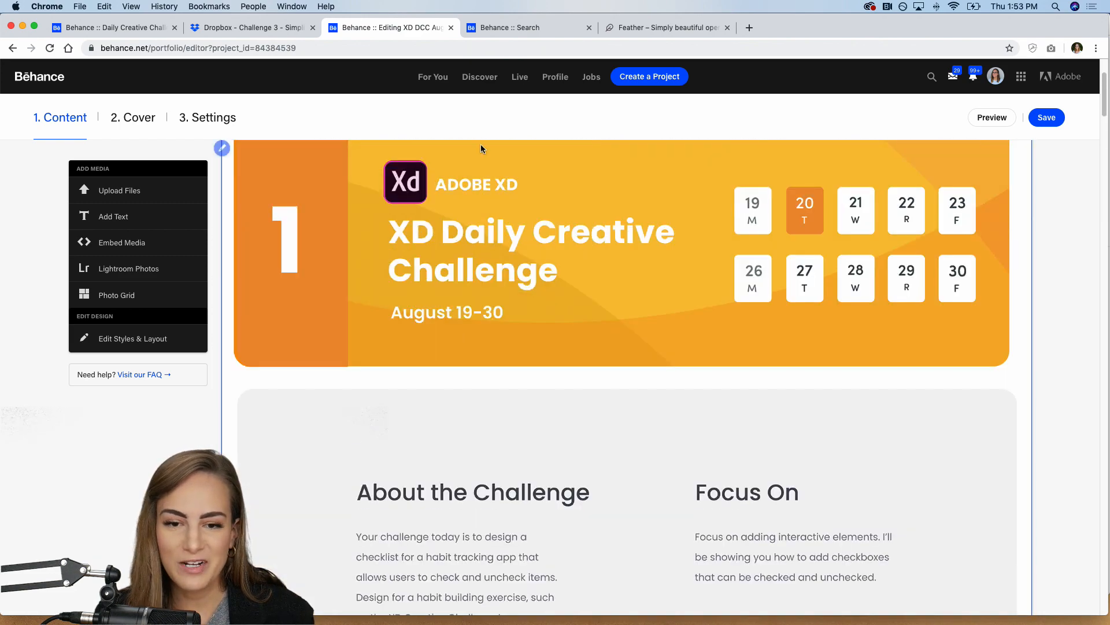
pyautogui.click(525, 32)
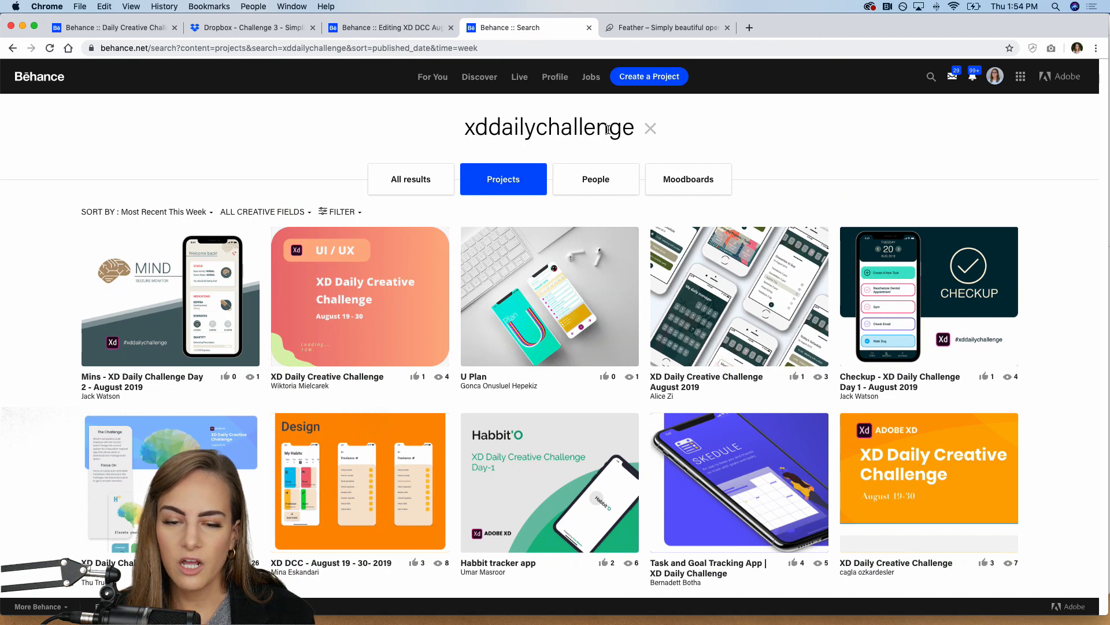
pyautogui.scroll(-5, 251, 294)
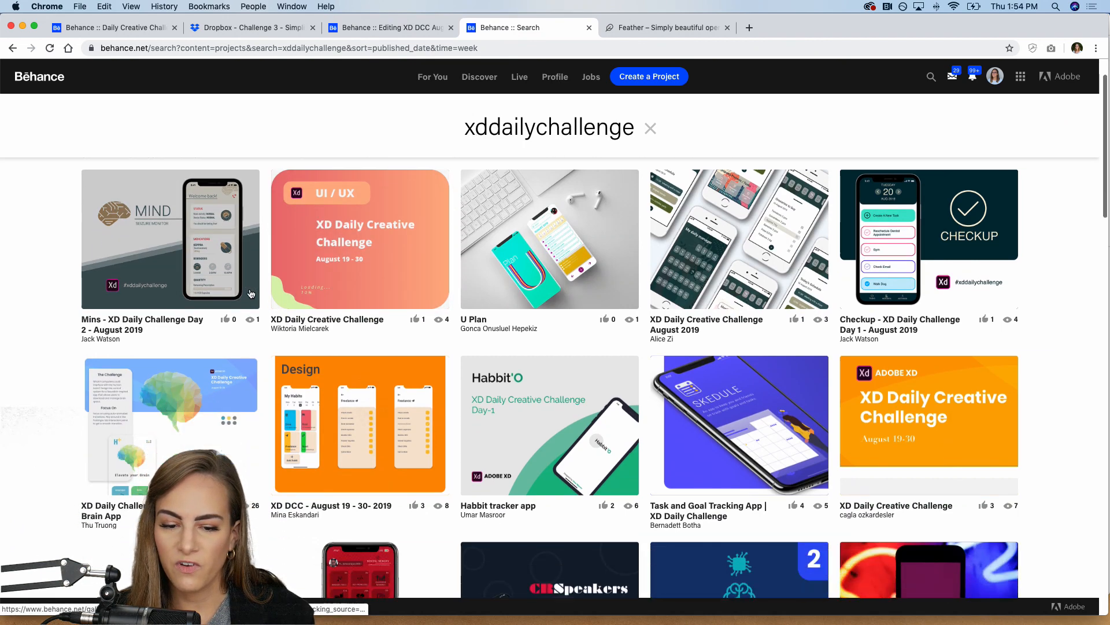
pyautogui.scroll(-3, 251, 294)
pyautogui.scroll(6, 251, 293)
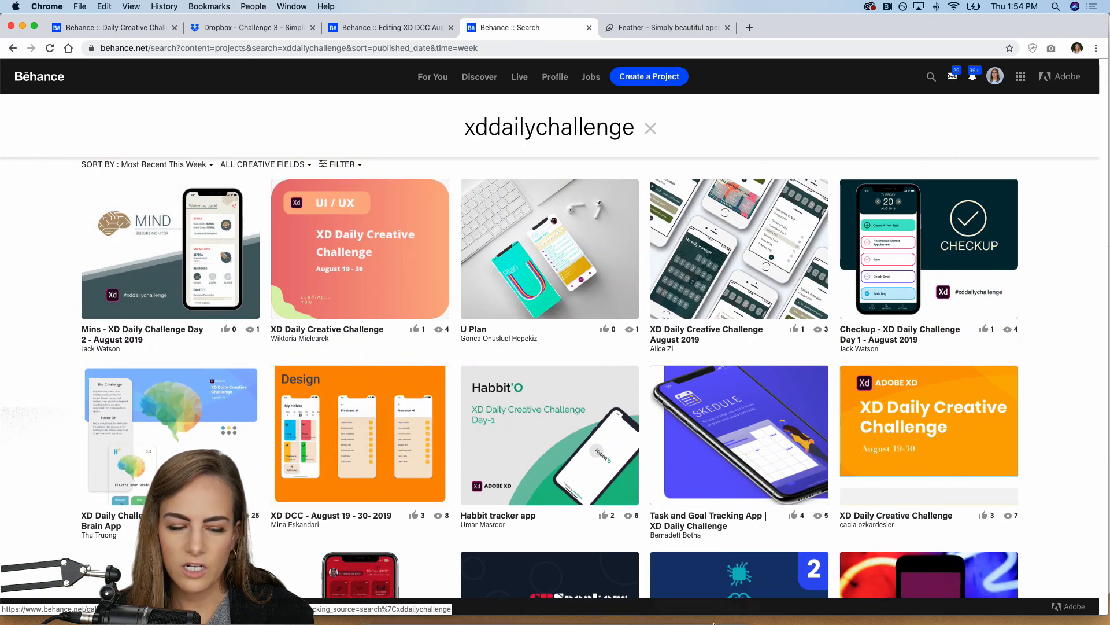
# Step: Switch to Discord and browse the introductions and current-challenge channels of the Adobe XD server
pyautogui.moveTo(703, 618)
pyautogui.click(621, 609)
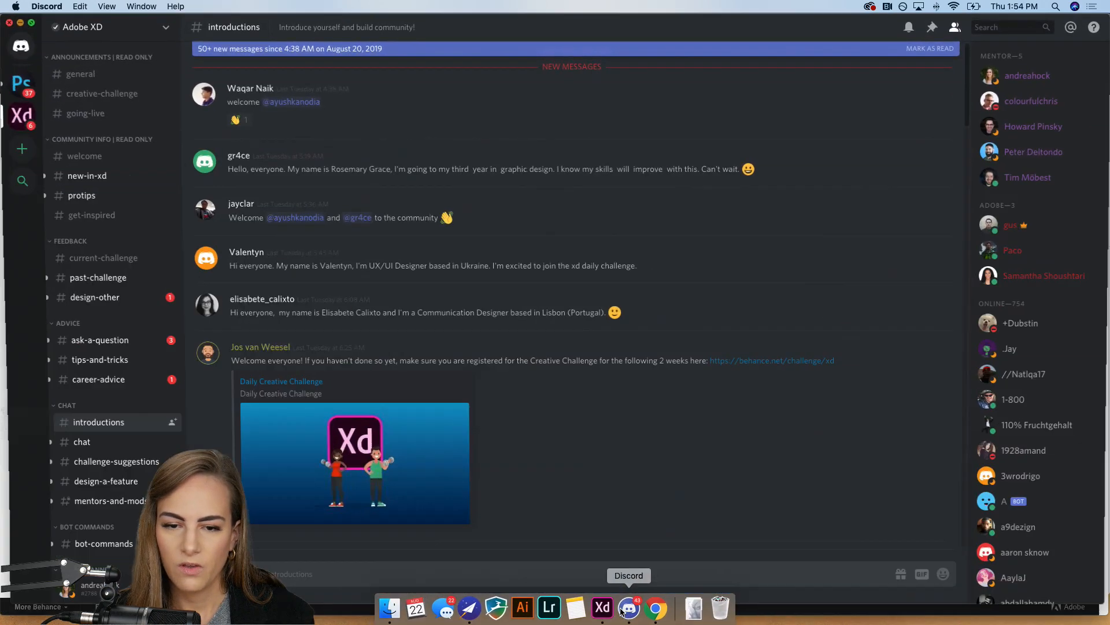
pyautogui.scroll(-10, 607, 233)
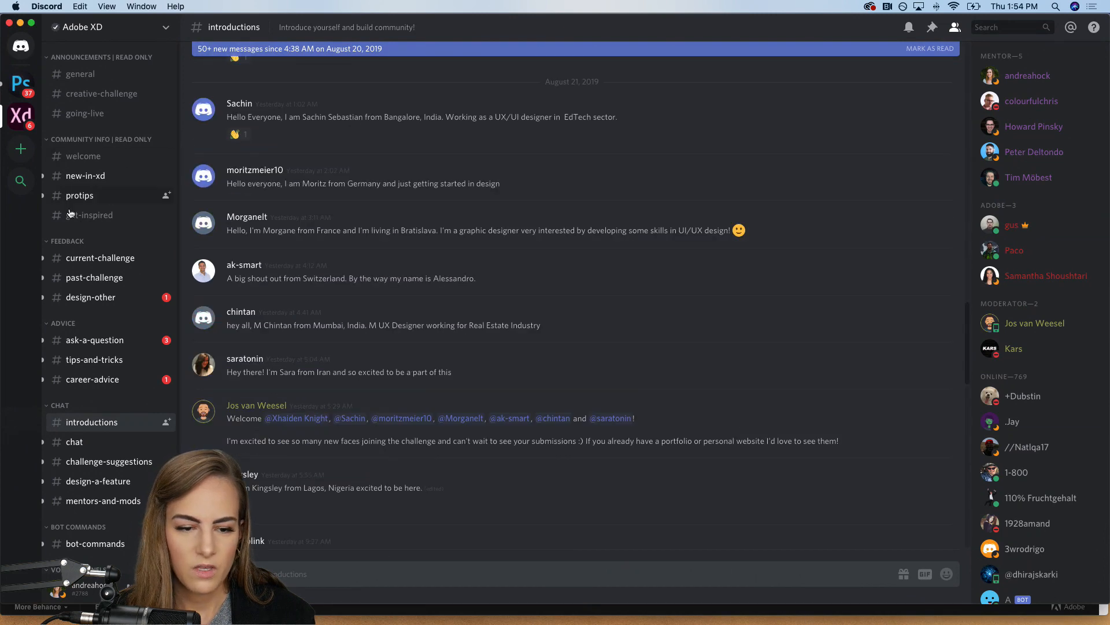
pyautogui.click(93, 257)
pyautogui.scroll(-2, 421, 278)
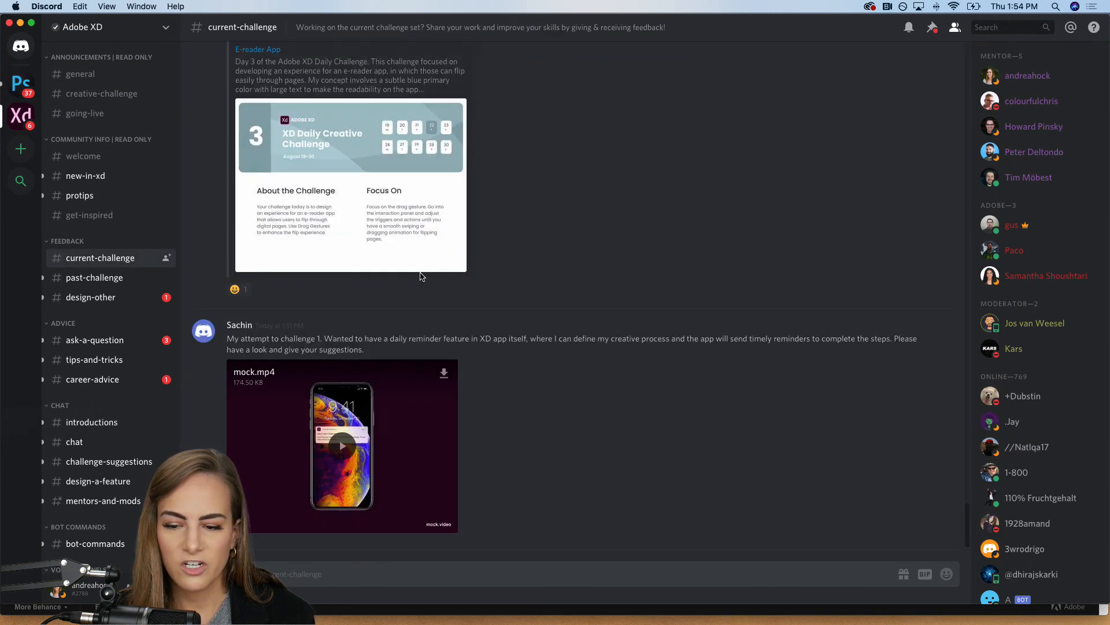
pyautogui.scroll(15, 421, 277)
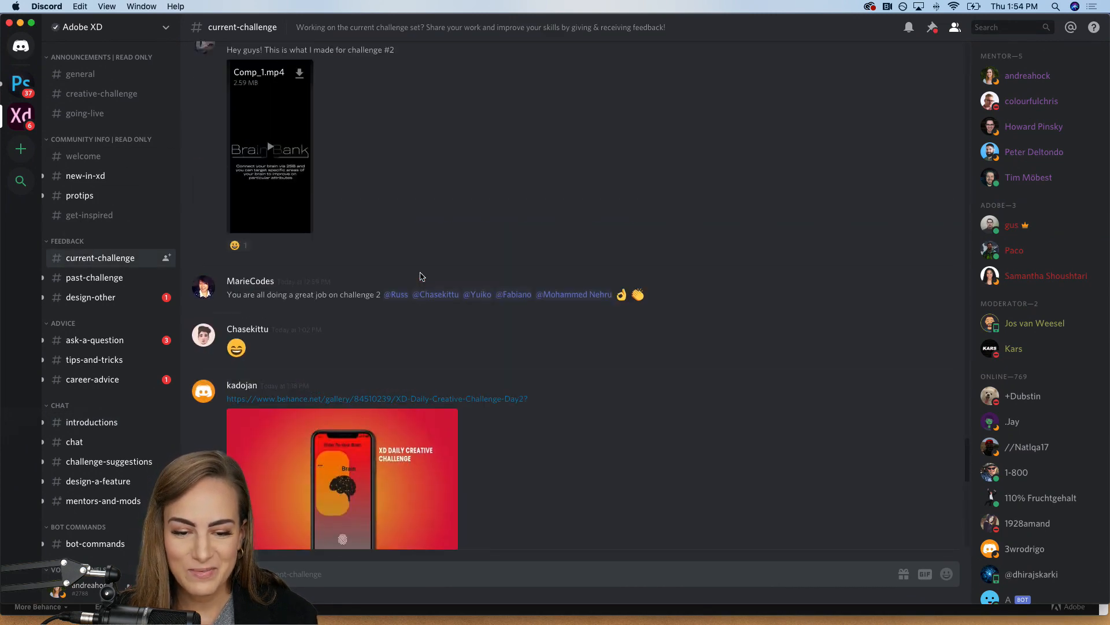
# Step: Play the posted video Adobe_XD_22-08-2019_02_48_22.mp4 from the current-challenge channel in full screen
pyautogui.scroll(8, 548, 214)
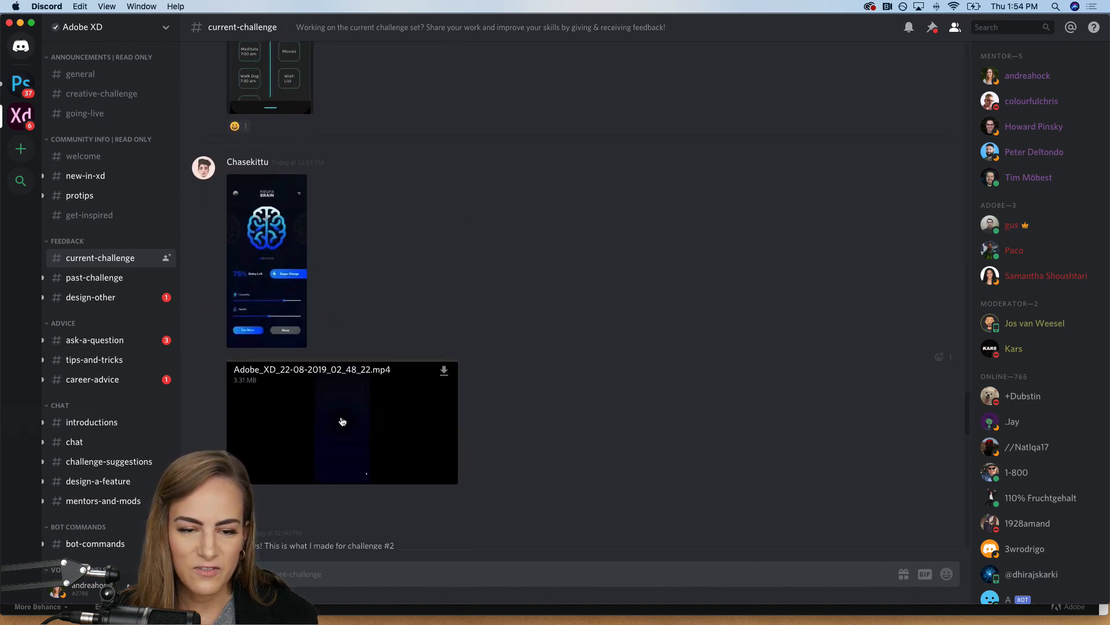
pyautogui.click(342, 421)
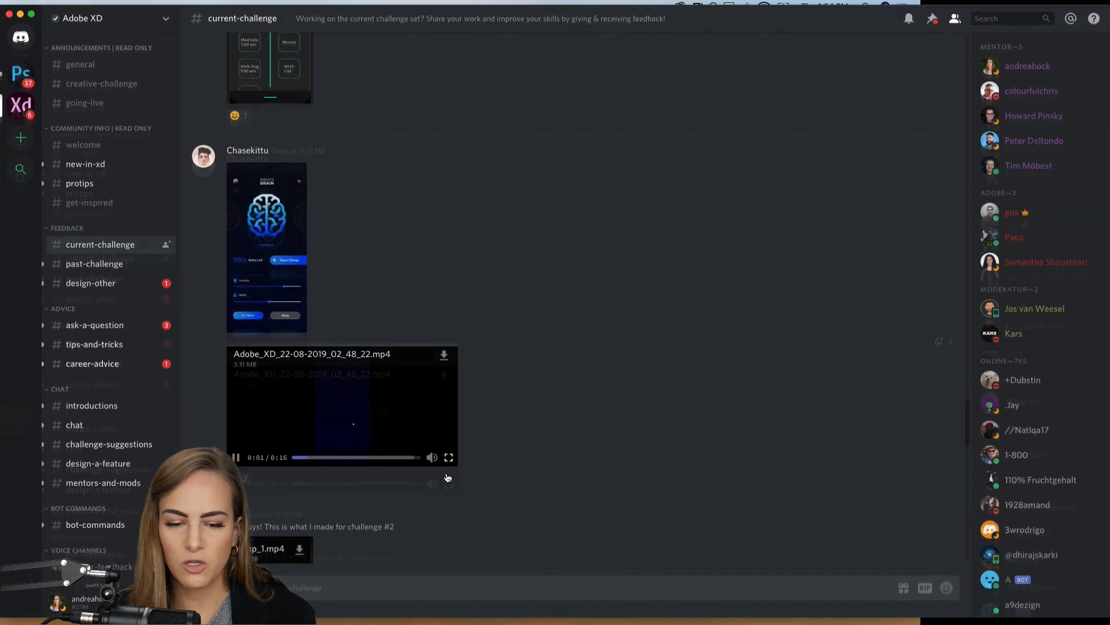
pyautogui.click(448, 478)
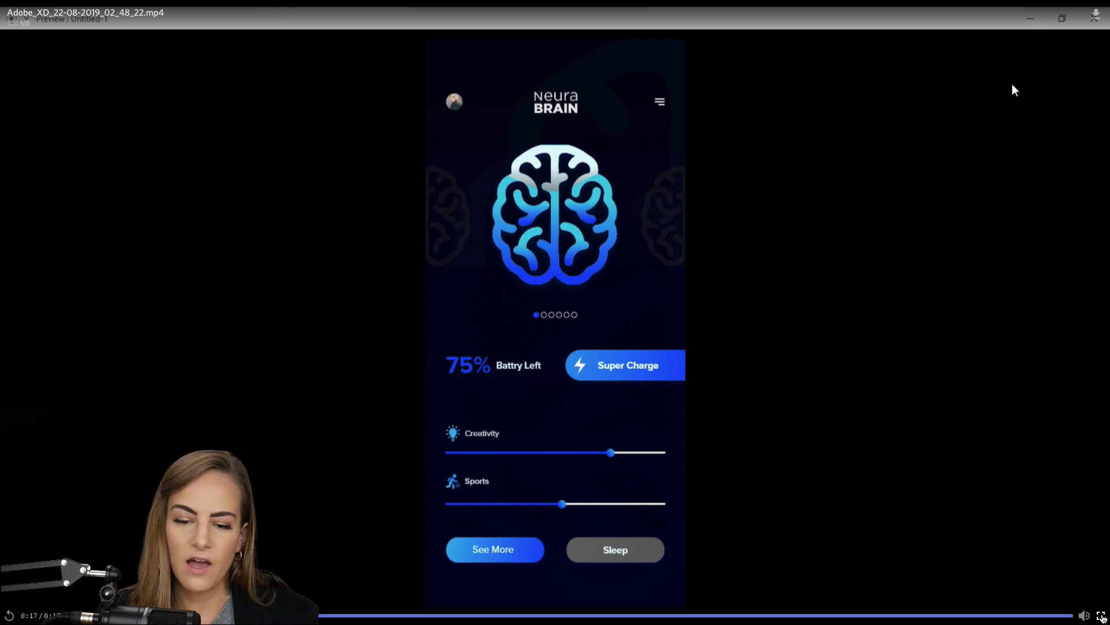
# Step: Leave the current video and play the earlier post's Reminder-App-XD-Challenge.mp4 in full screen, then return to the channel
pyautogui.press('Escape')
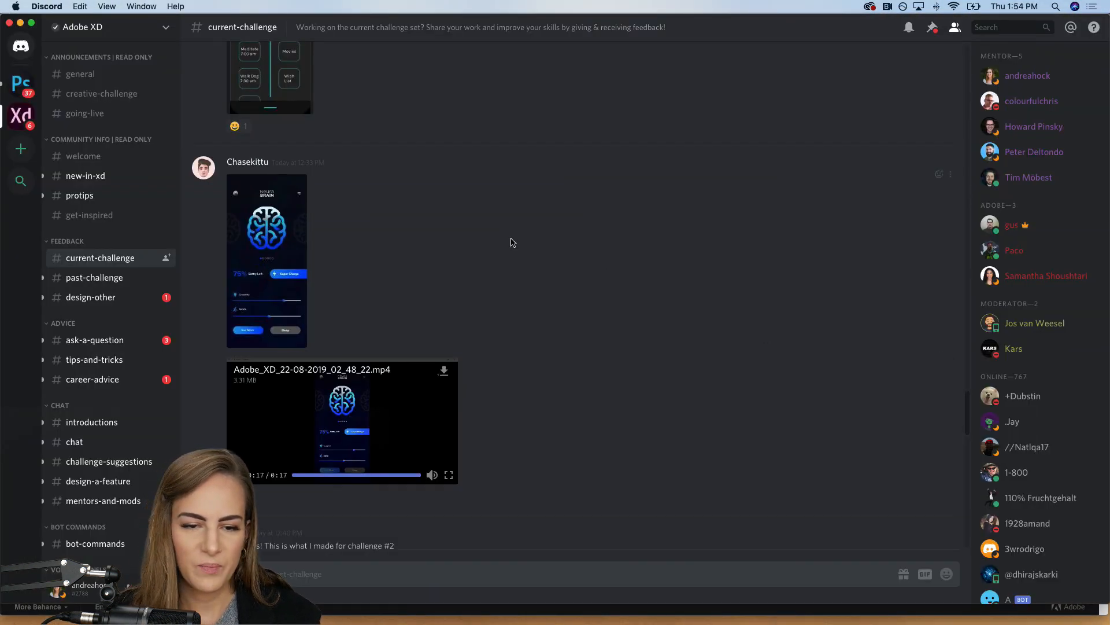
pyautogui.scroll(6, 511, 242)
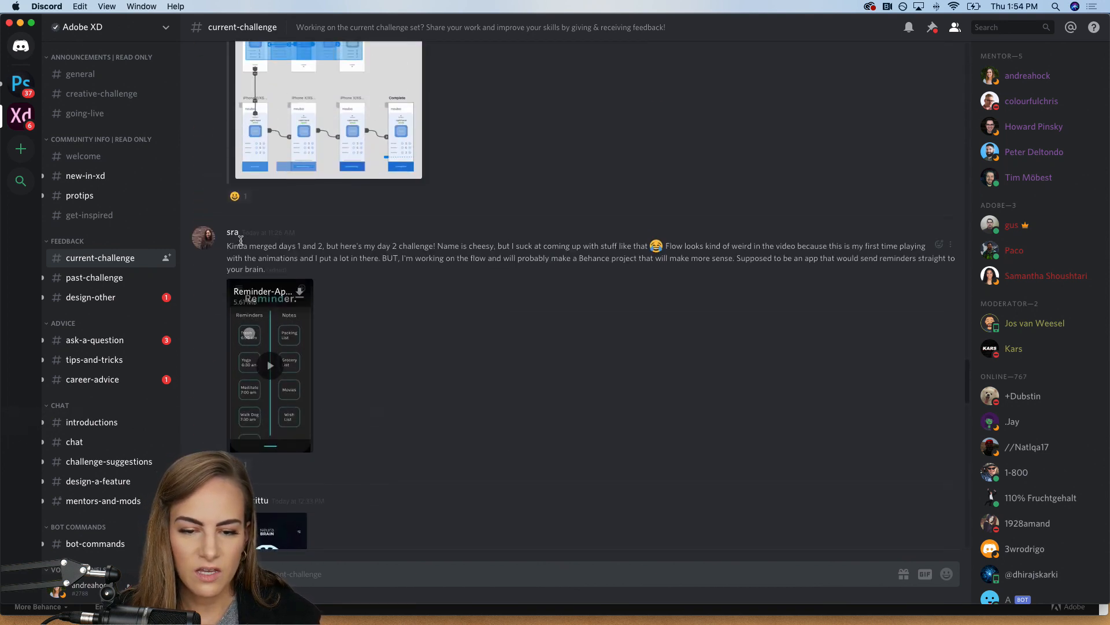
pyautogui.click(270, 374)
pyautogui.click(305, 444)
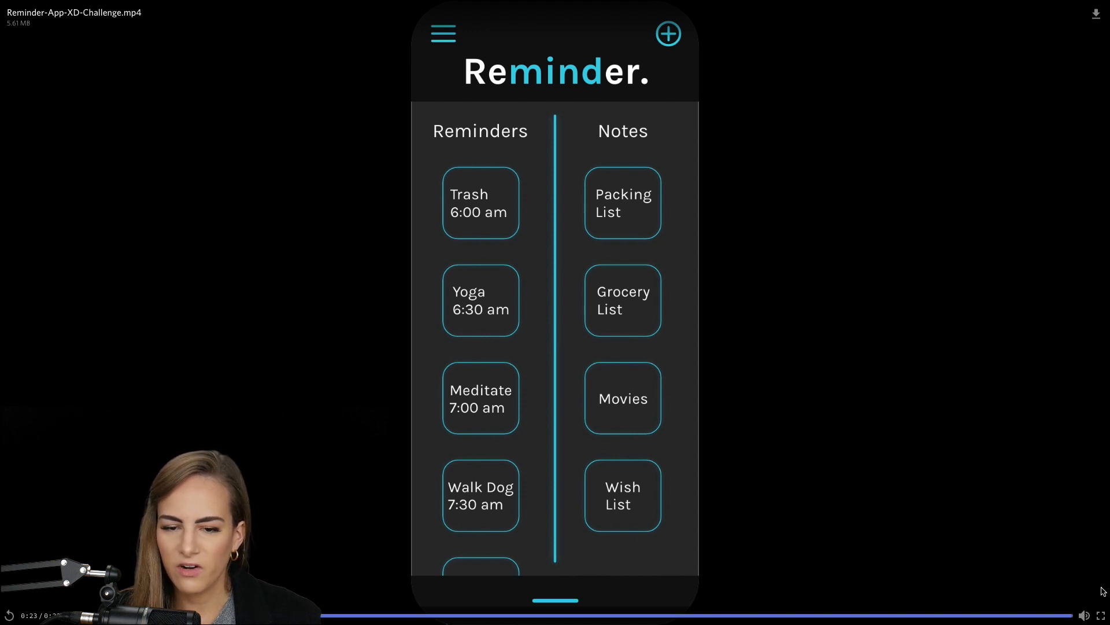
pyautogui.click(1101, 616)
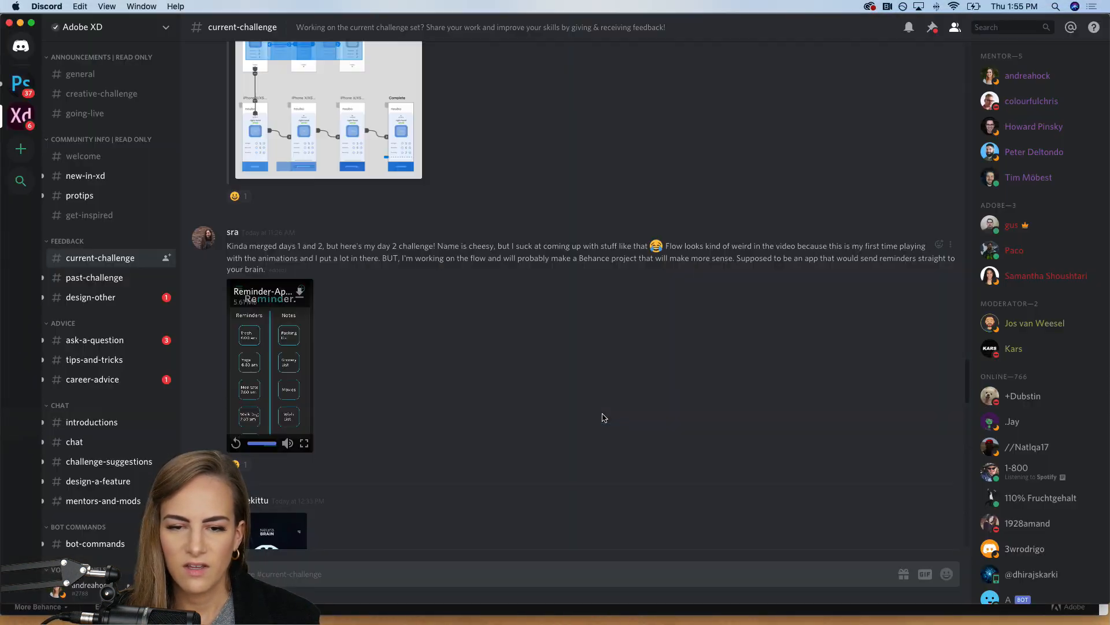
# Step: Browse the older posts in the current-challenge channel and open the linked Brainiac Day 2 project on Behance
pyautogui.scroll(5, 603, 418)
pyautogui.scroll(15, 603, 418)
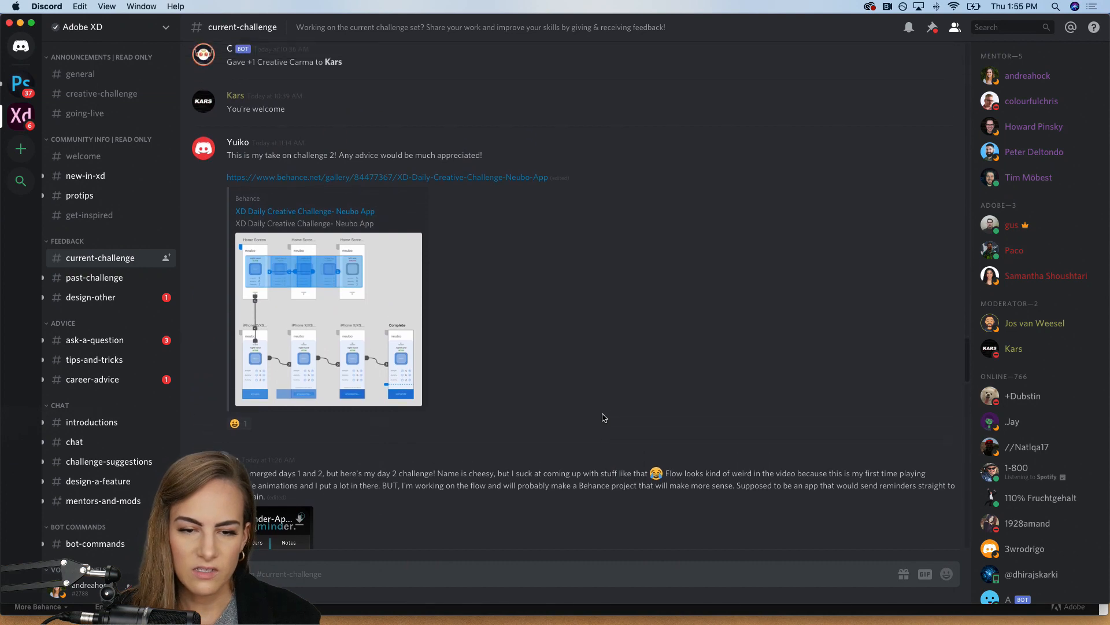
pyautogui.scroll(11, 603, 417)
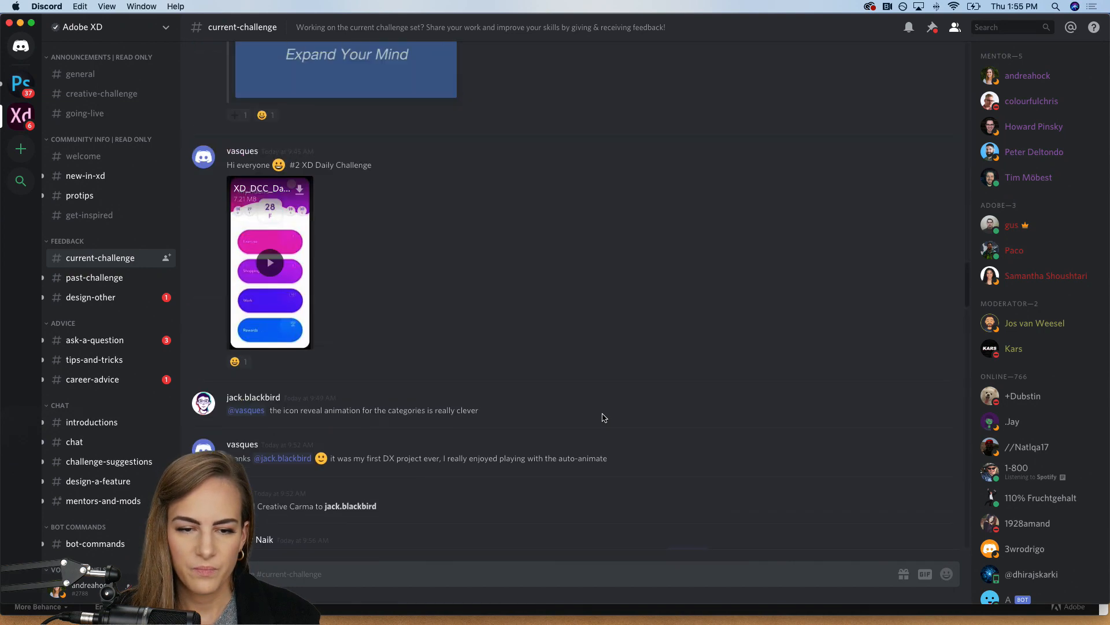
pyautogui.scroll(1, 603, 417)
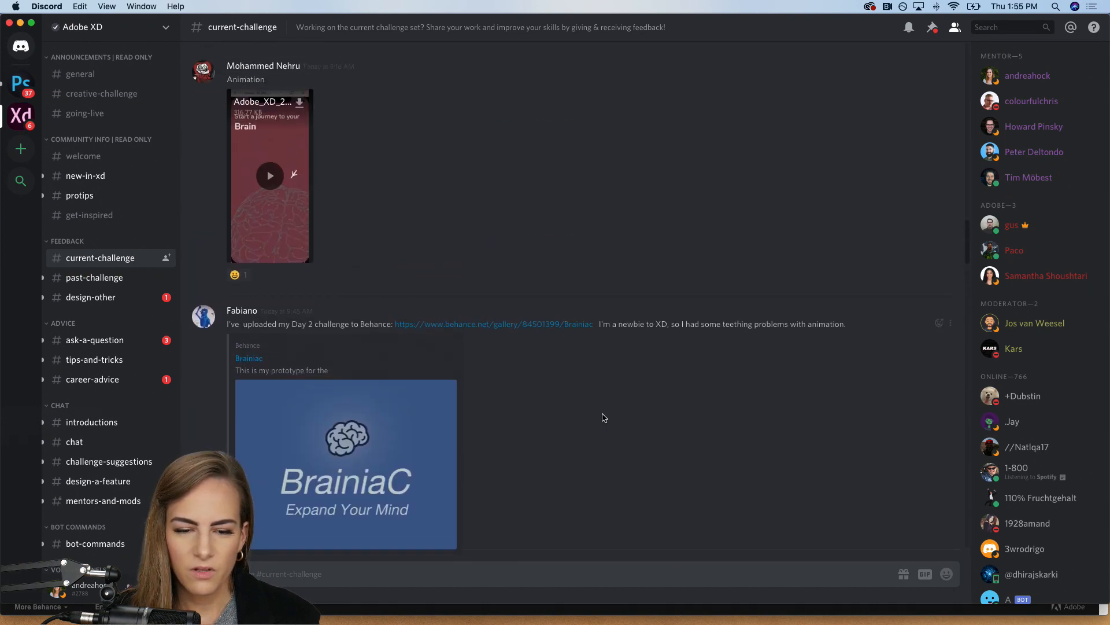
pyautogui.click(441, 333)
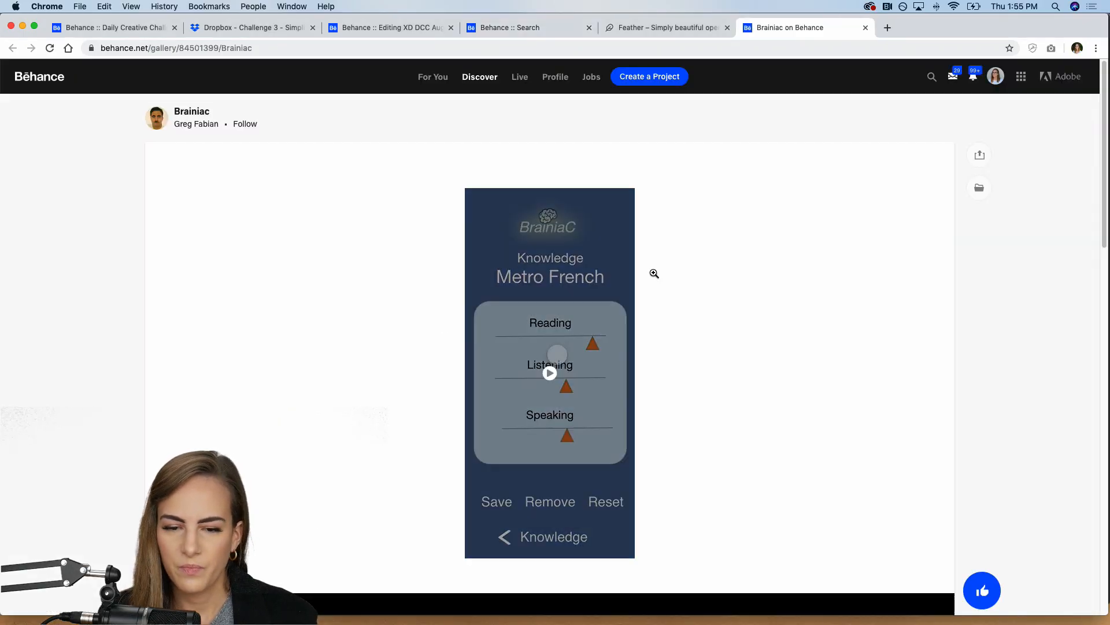
# Step: Play the Brainiac project's prototype video in full screen, then switch back to Discord
pyautogui.scroll(-2, 654, 273)
pyautogui.click(550, 276)
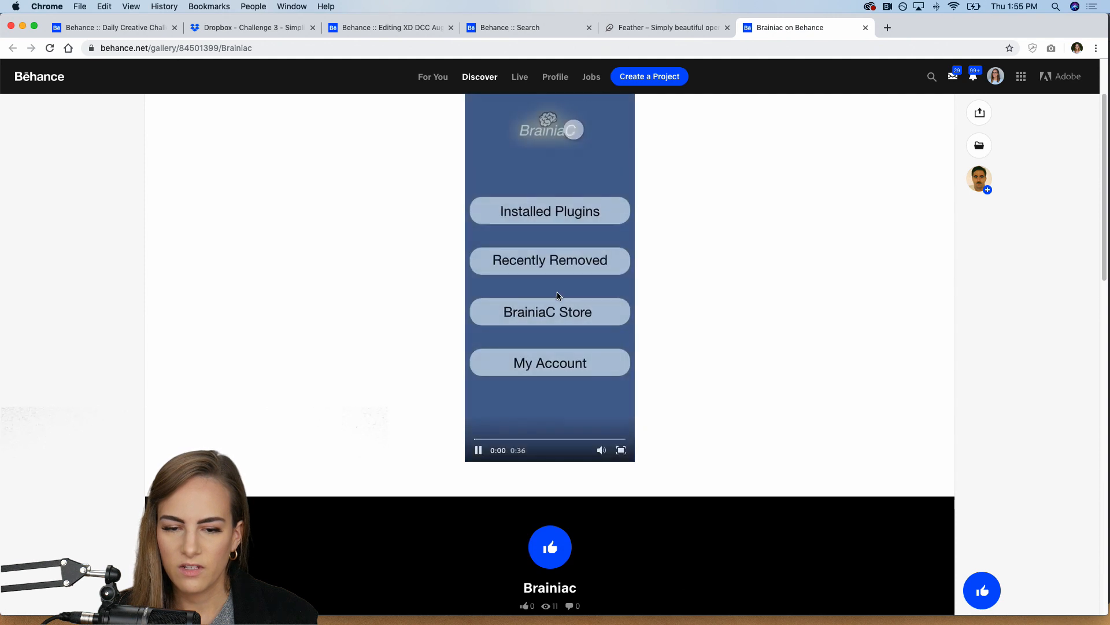
pyautogui.click(621, 450)
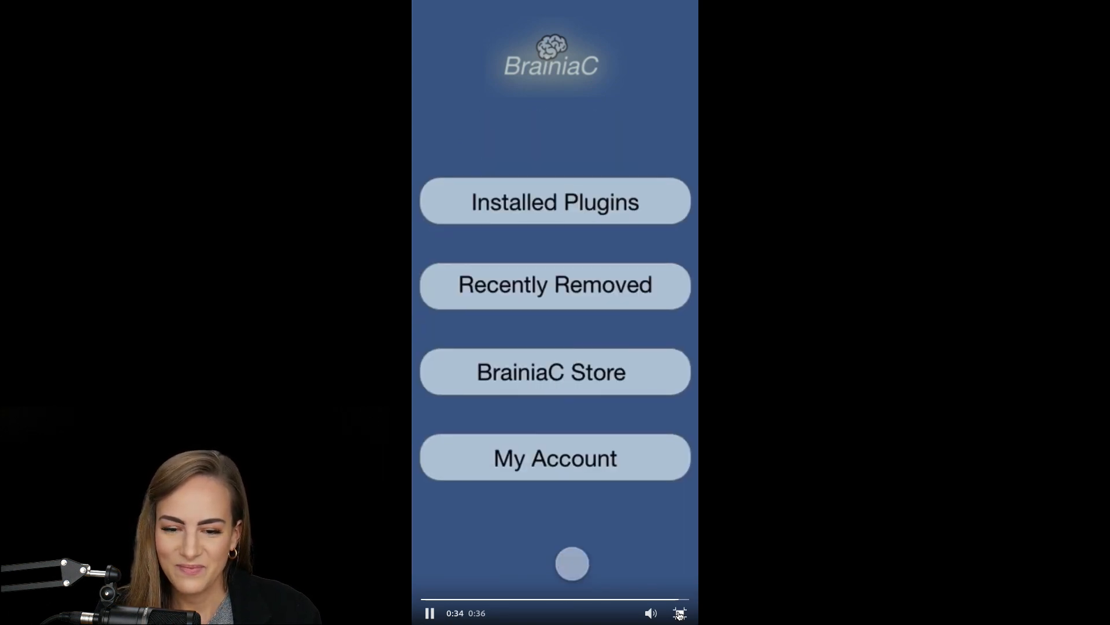
pyautogui.click(681, 613)
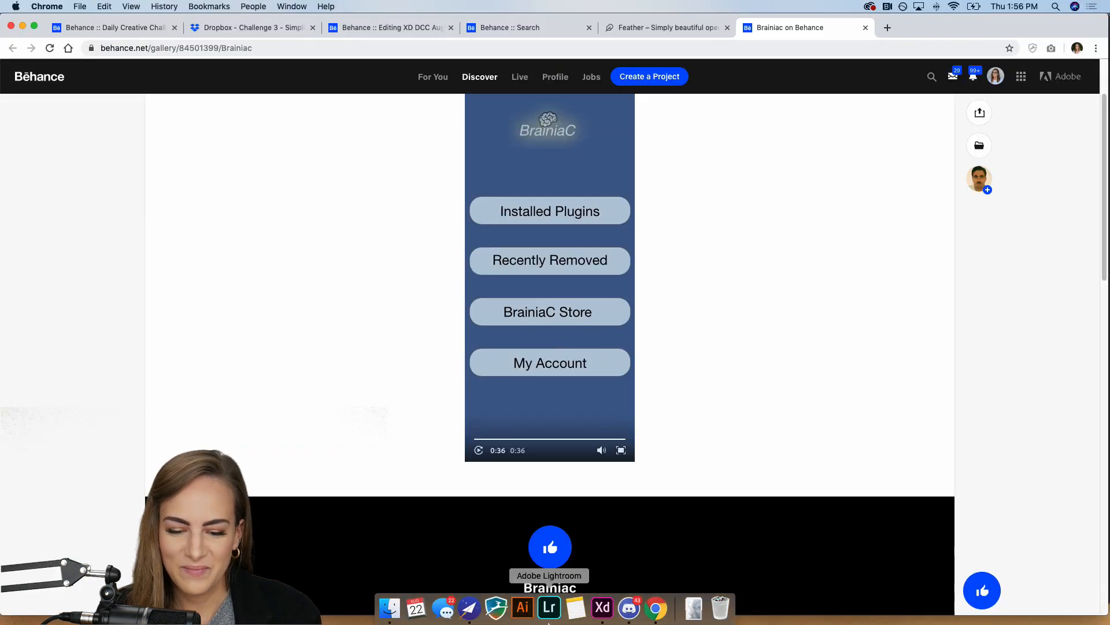
pyautogui.click(629, 607)
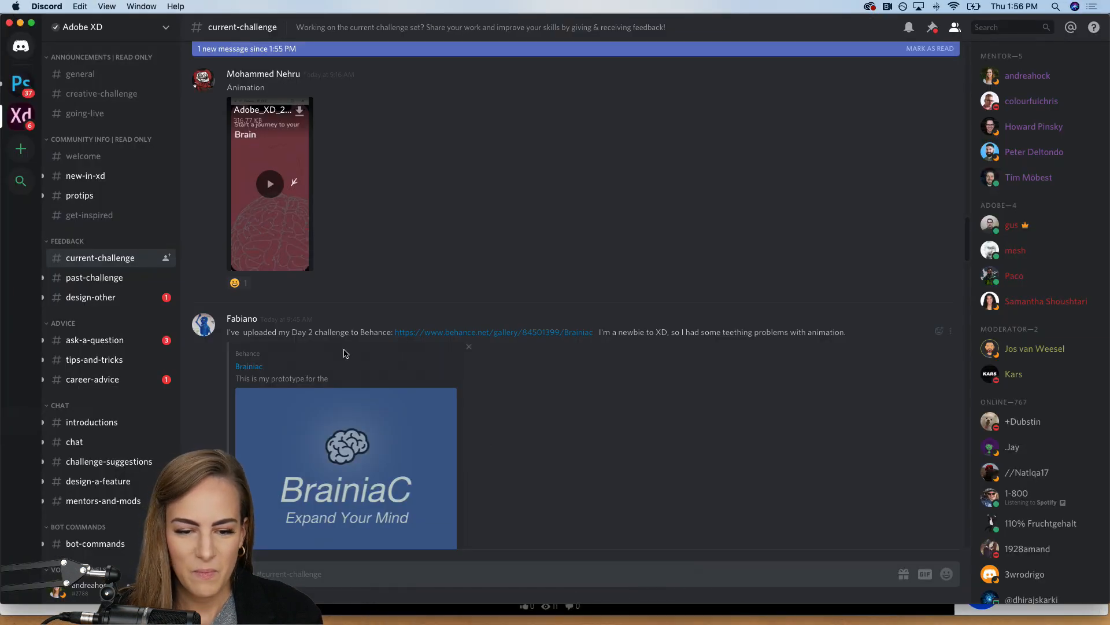